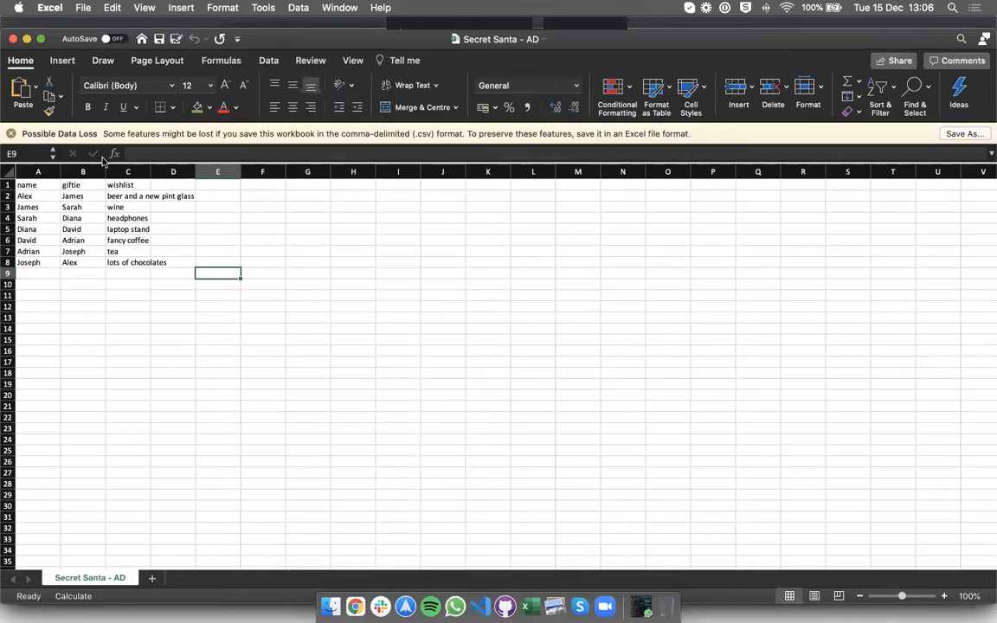
Examine the name, giftie and wishlist columns of the Secret Santa spreadsheet
drag(26, 185, 43, 244)
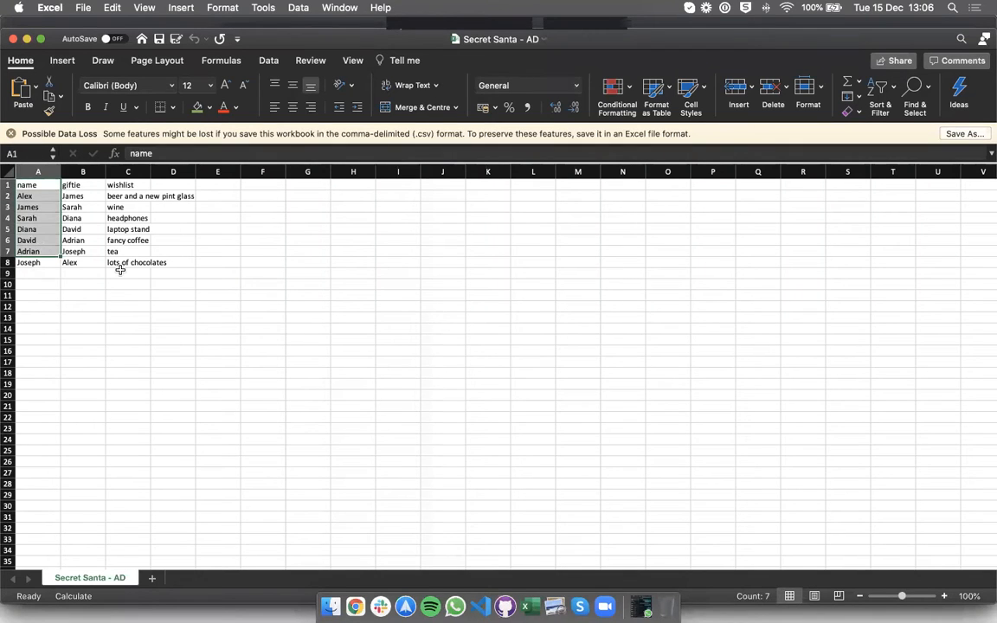
drag(23, 185, 28, 263)
drag(77, 185, 82, 257)
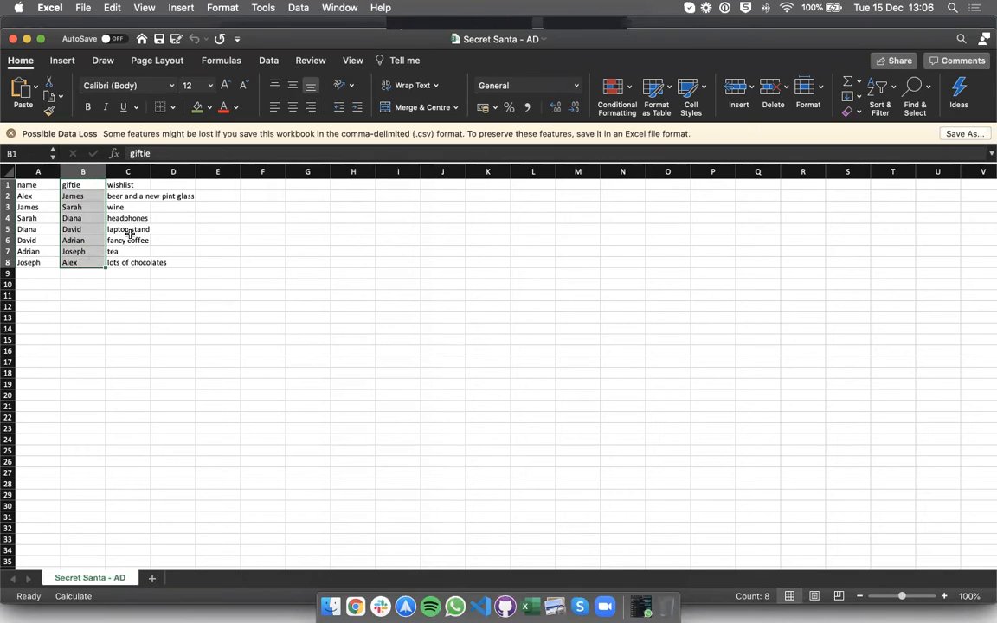
drag(114, 185, 117, 207)
click(119, 231)
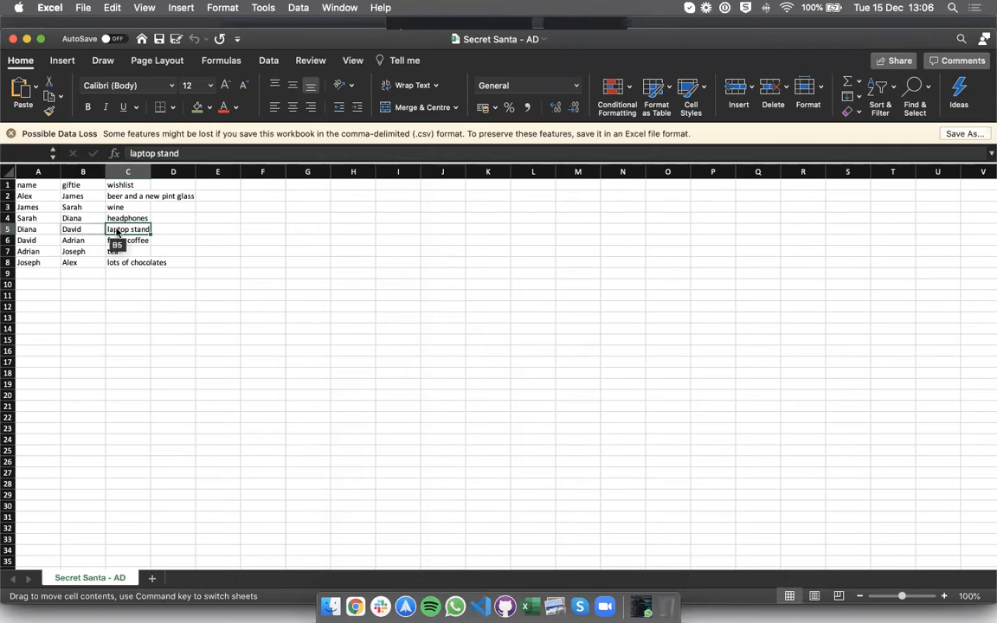
drag(125, 196, 123, 236)
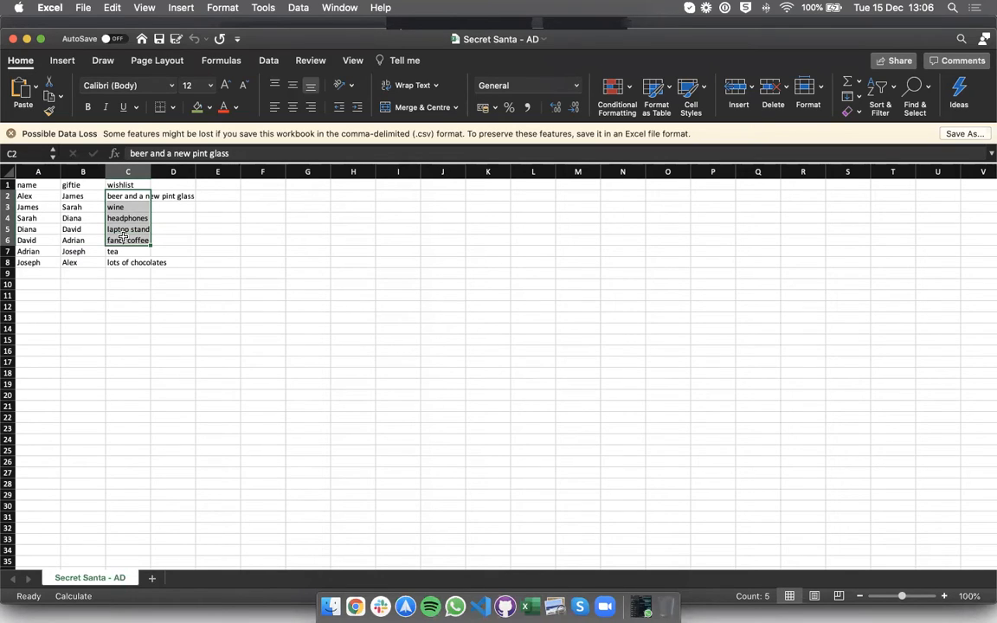
click(158, 278)
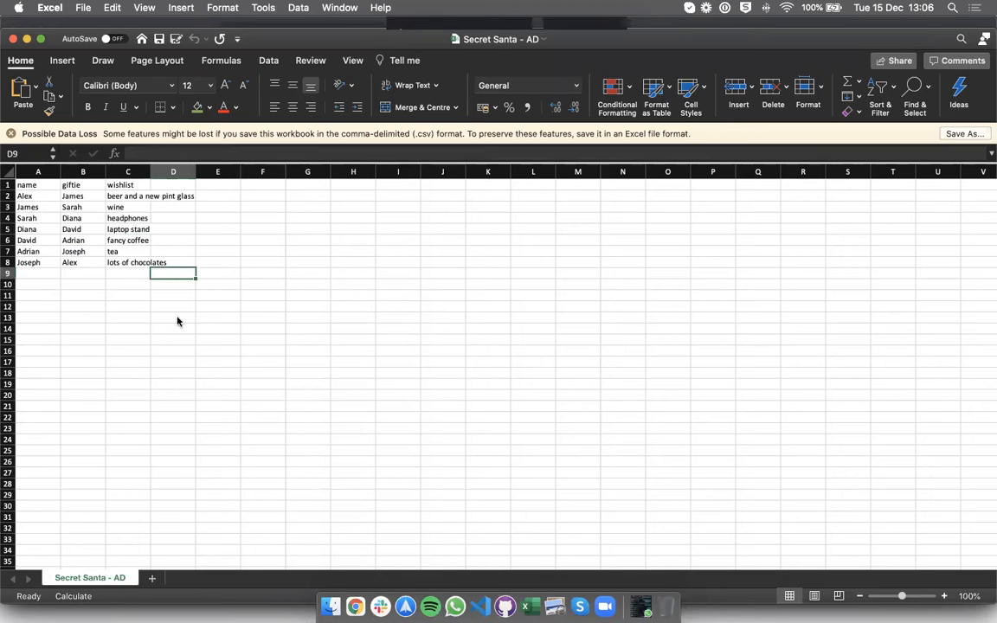
Switch to the ubisend dashboard in Chrome and review the existing conversation flows in the conversation builder
click(355, 606)
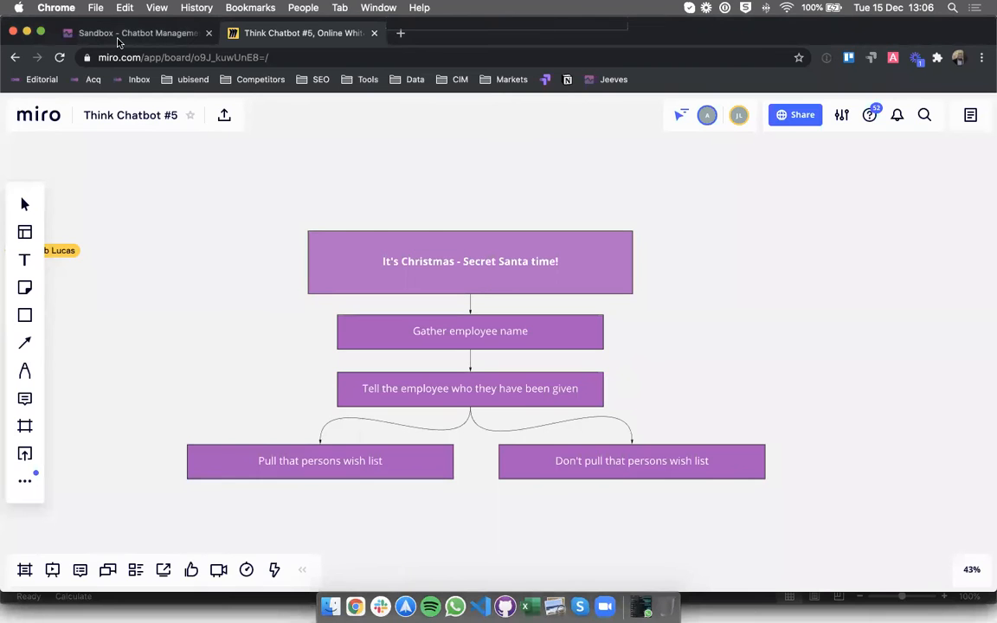
click(108, 33)
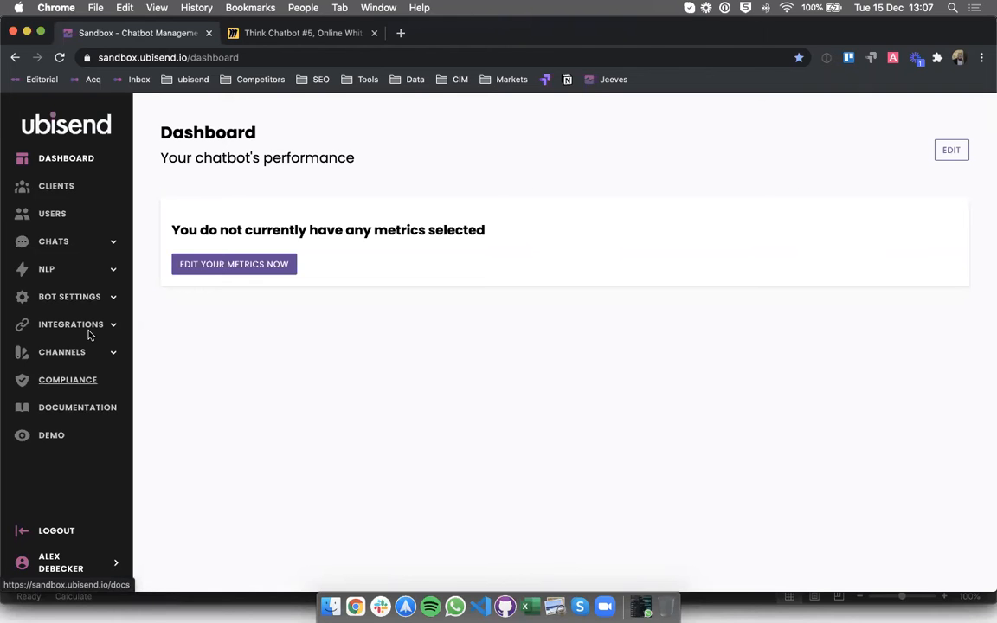
click(66, 242)
click(54, 308)
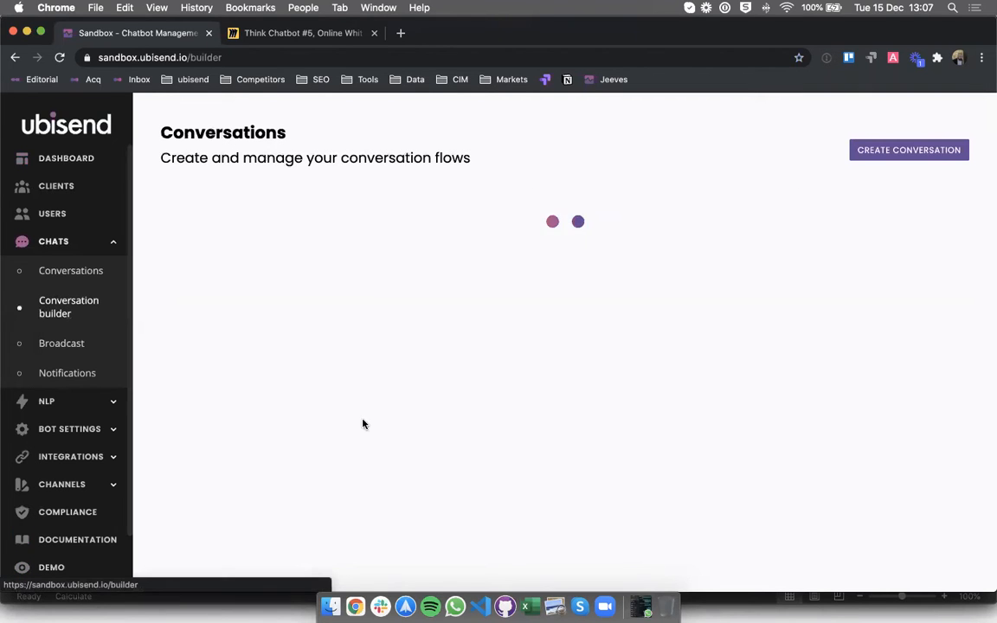
scroll(363, 419, down, 1)
scroll(362, 420, down, 3)
scroll(362, 420, up, 3)
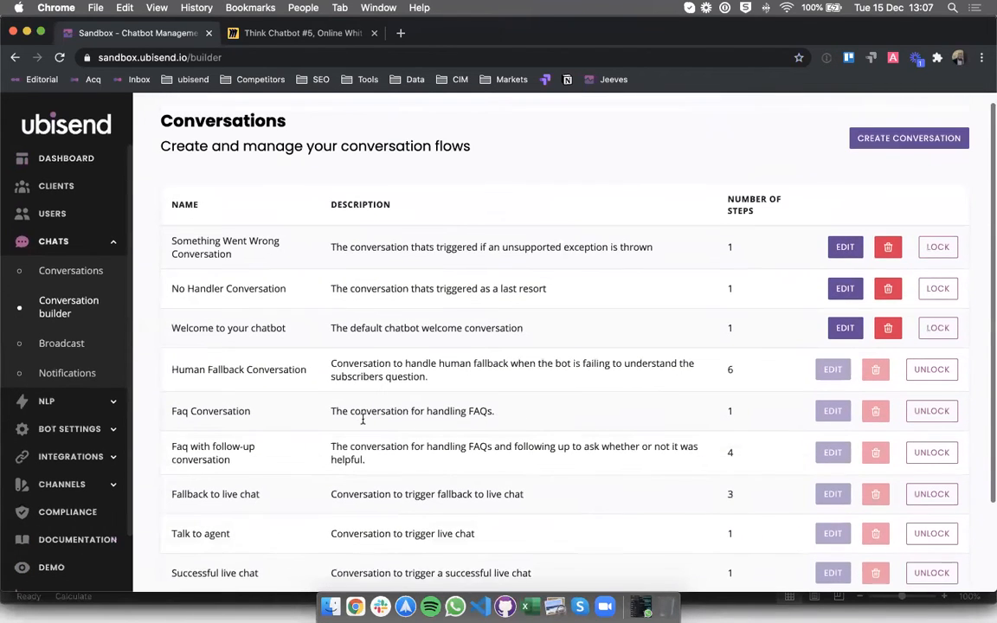
scroll(362, 420, down, 3)
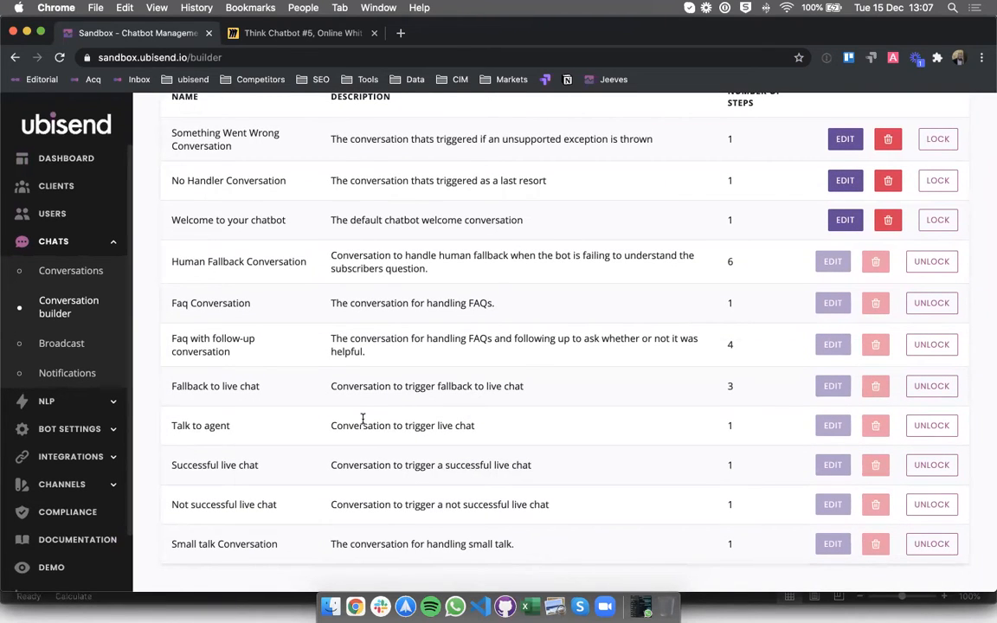
scroll(362, 419, up, 2)
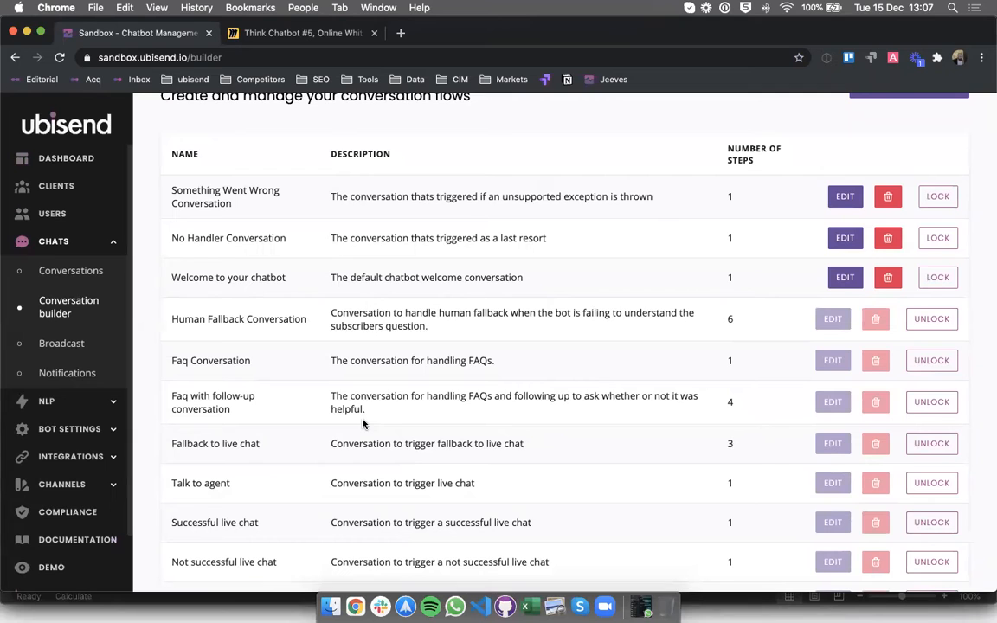
scroll(363, 423, up, 2)
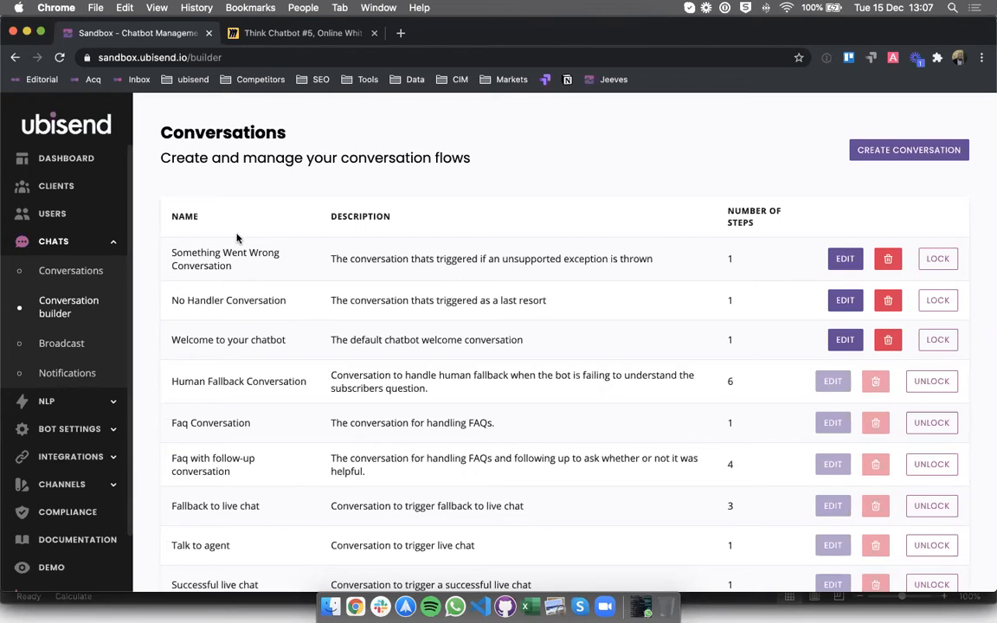
Go to the chatbot's integrations and examine the authorization types offered for a new integration, without creating one
click(91, 458)
click(66, 356)
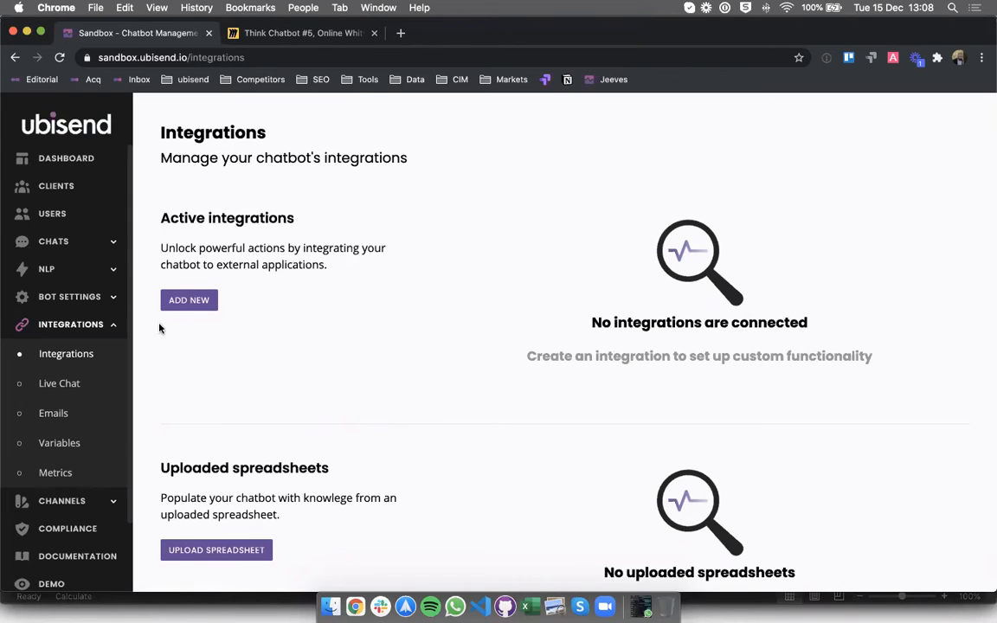
click(184, 303)
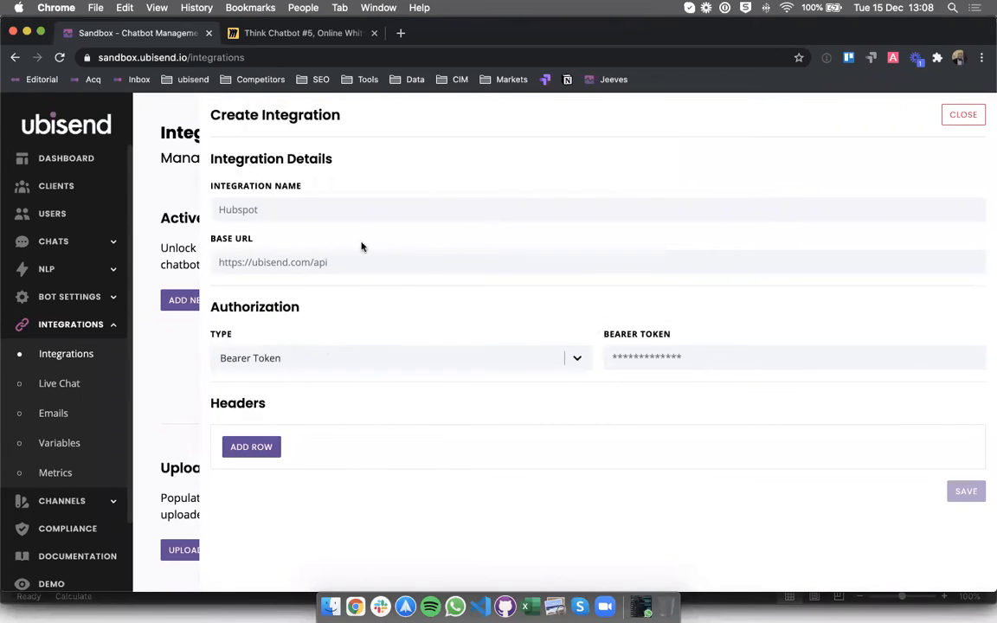
click(284, 362)
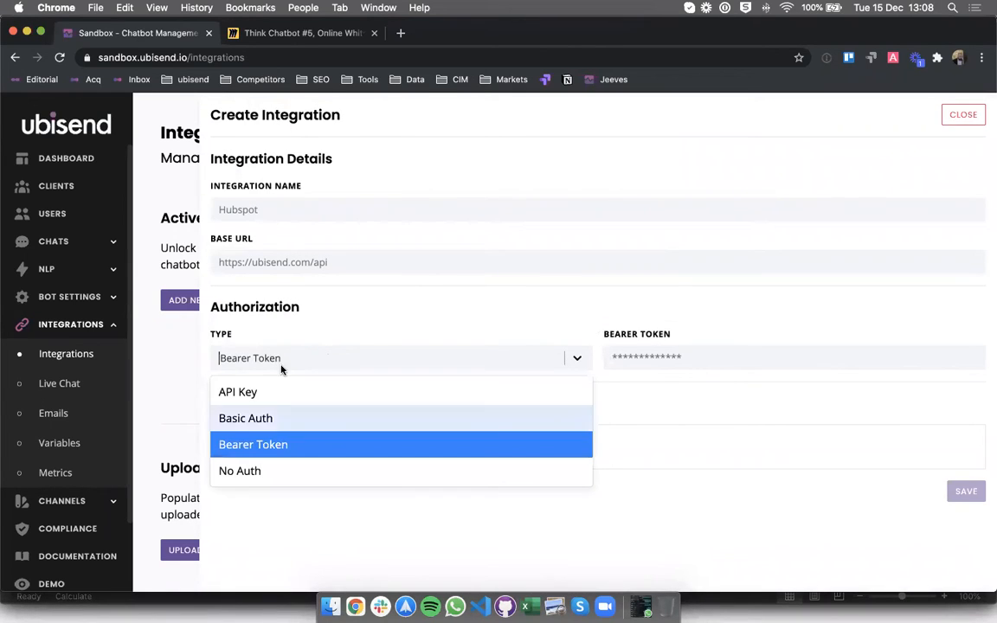
click(378, 334)
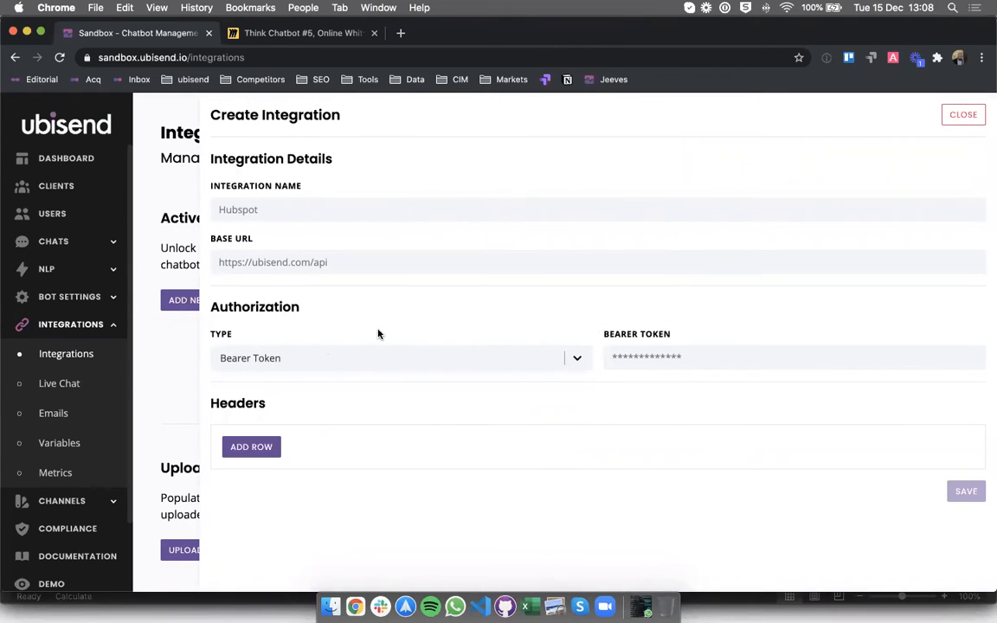
click(978, 121)
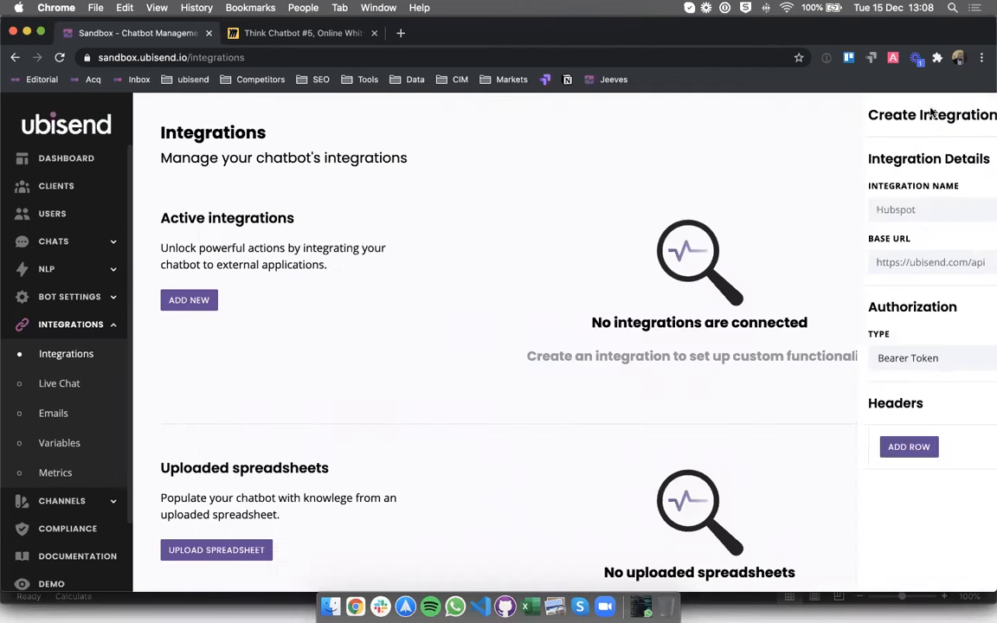
Create an uploaded spreadsheet named "Secret Santa" in the integrations and upload the Secret Santa file to it
scroll(931, 113, down, 2)
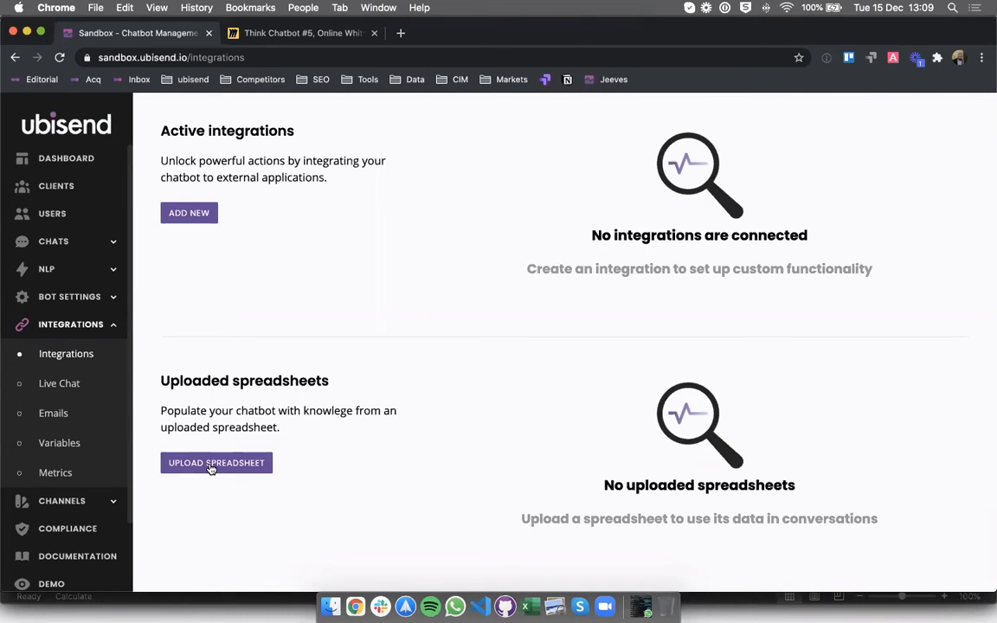
click(211, 465)
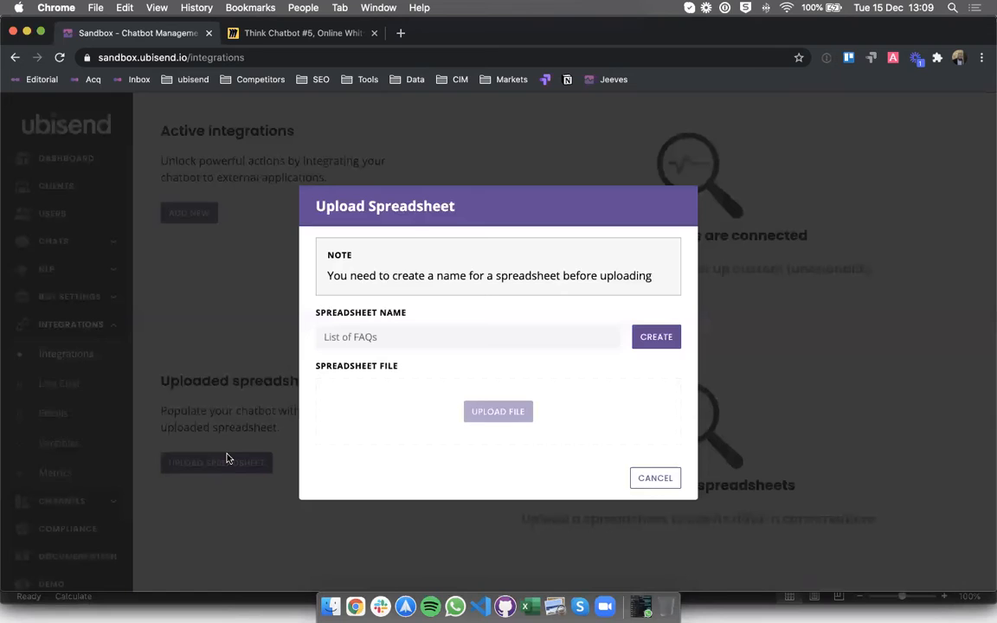
click(366, 333)
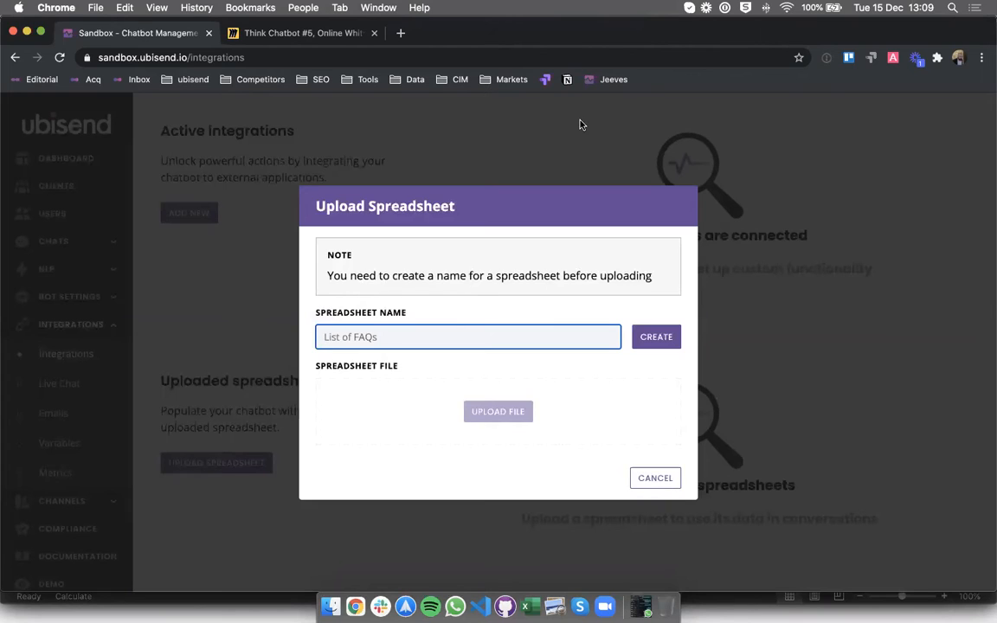
click(402, 334)
text(Secret Santa)
click(664, 341)
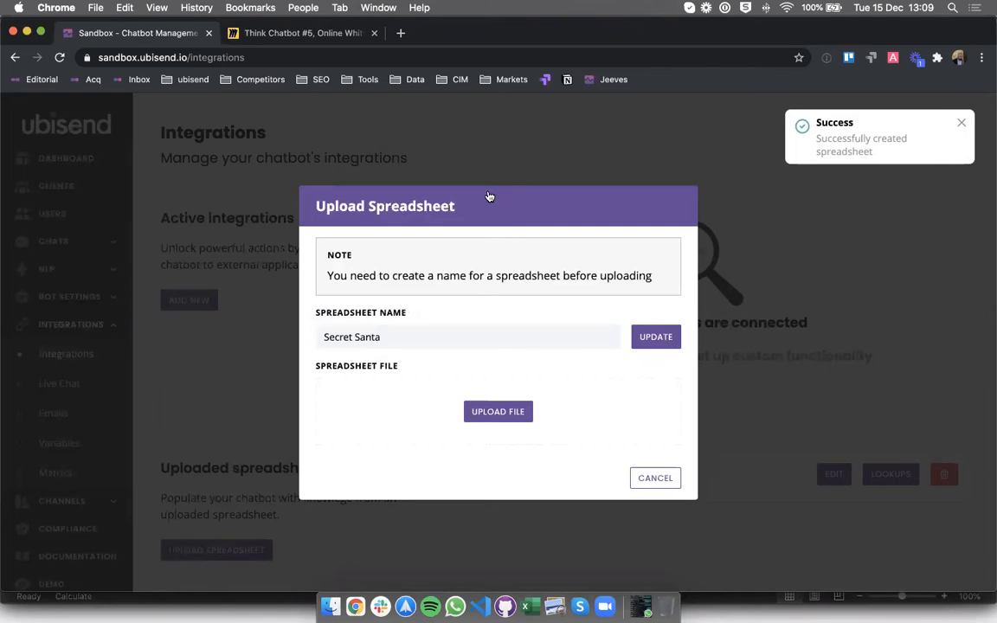
double_click(404, 136)
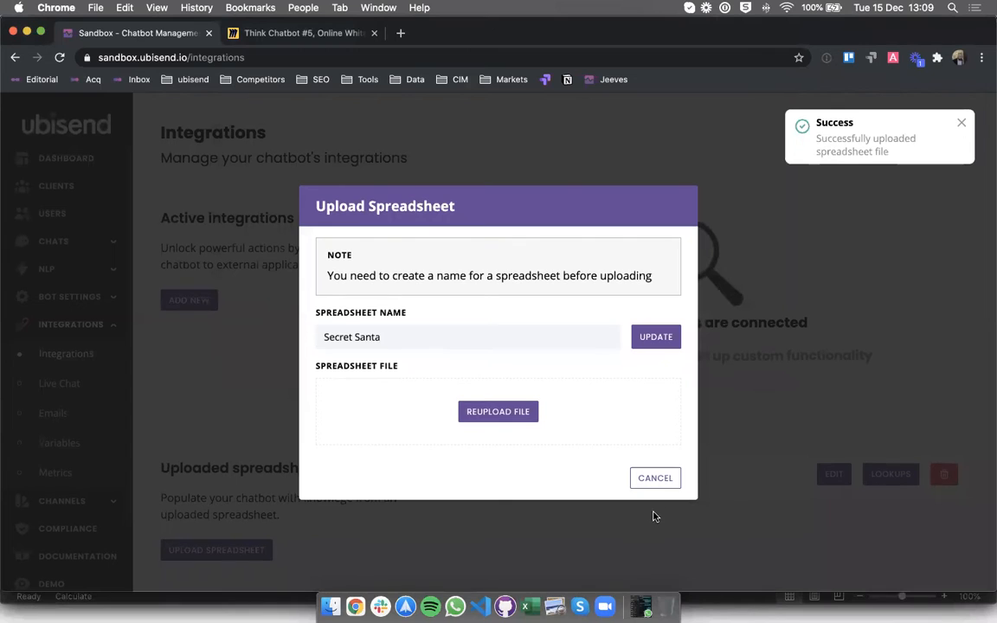
click(674, 478)
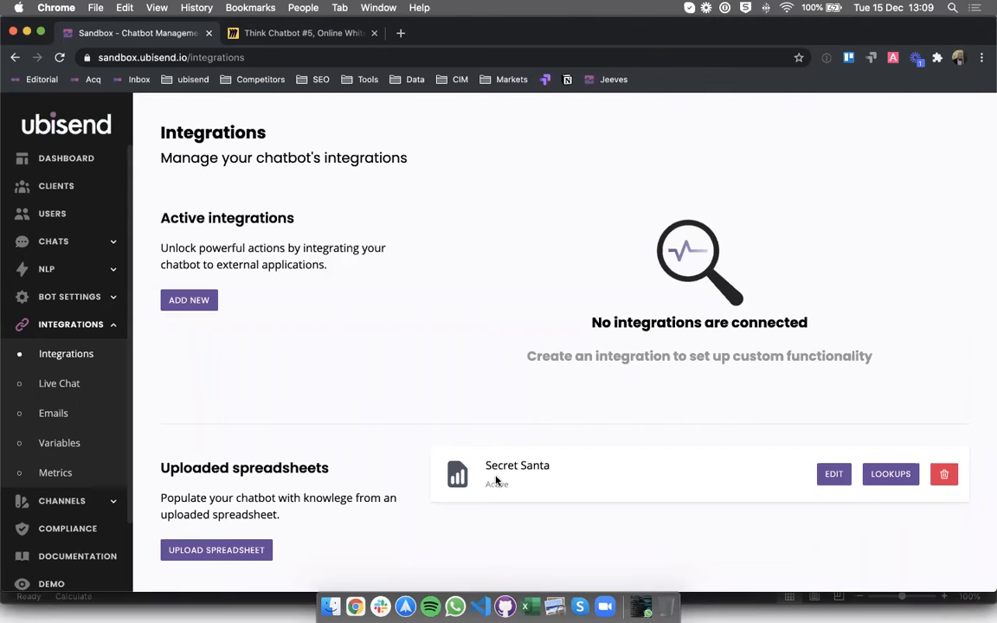
Check the edit options of the uploaded Secret Santa spreadsheet and leave them without changes
click(833, 473)
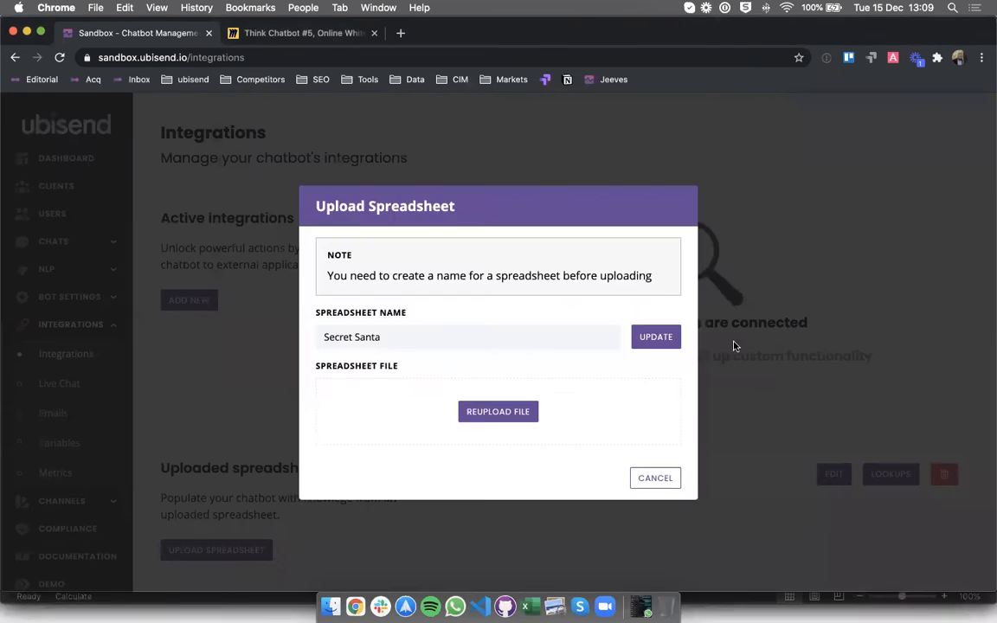
click(663, 481)
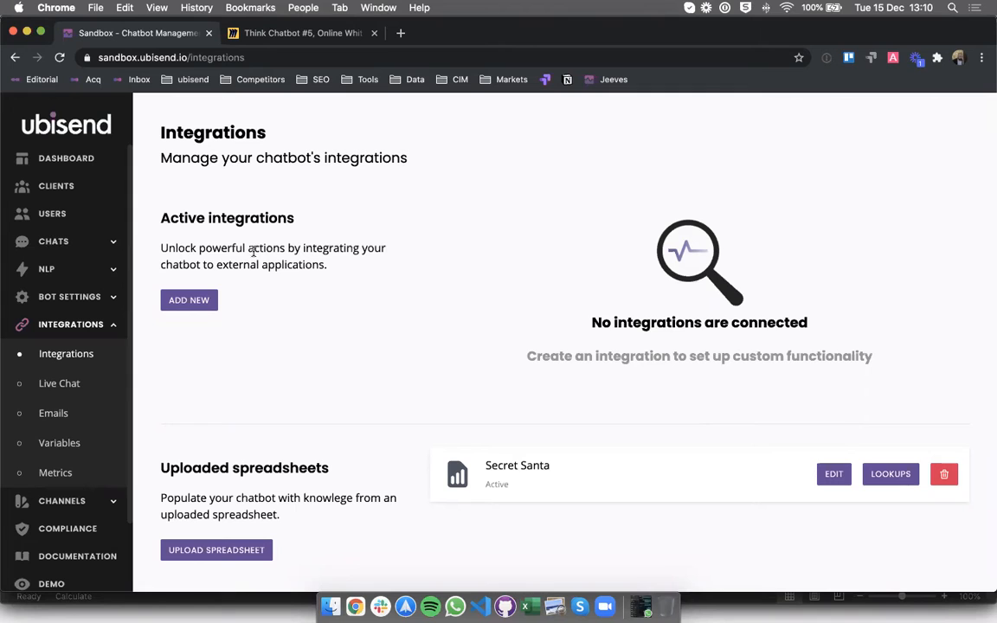
Start a new conversation in the conversation builder and name it "Secret Santa conversation"
click(108, 245)
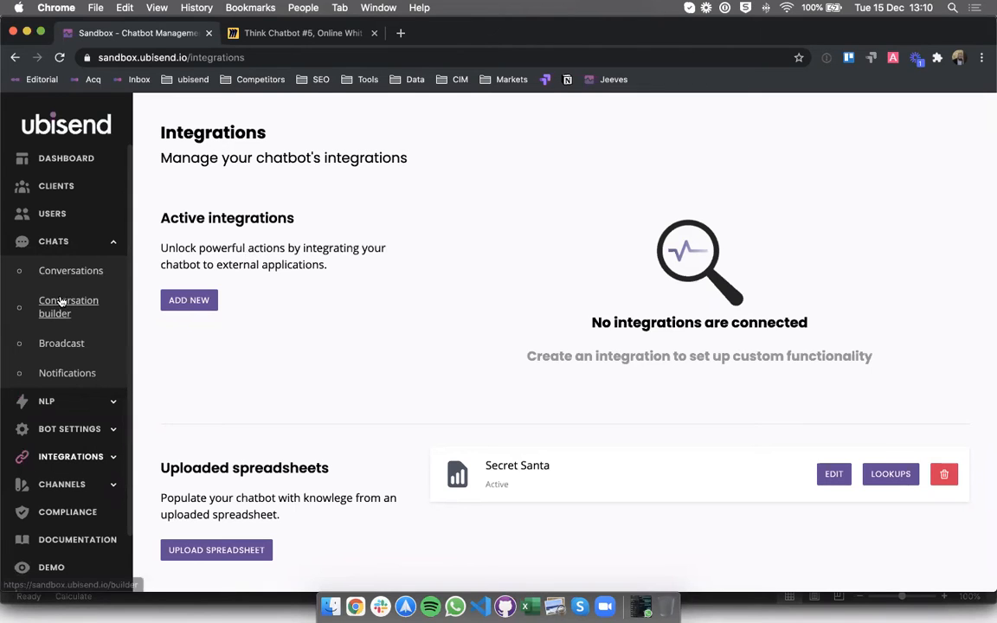
click(55, 299)
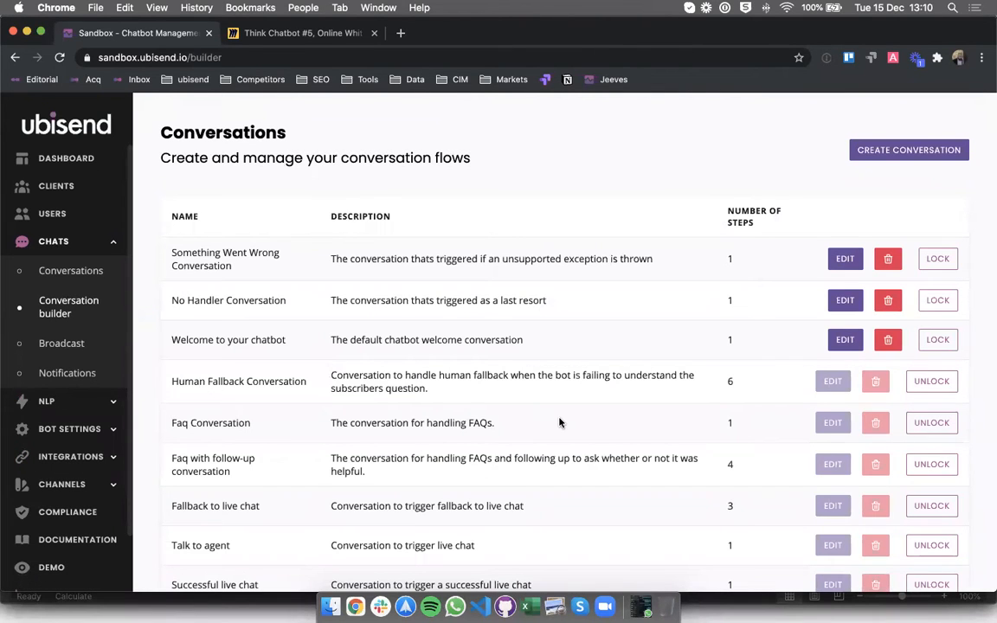
scroll(558, 423, down, 3)
scroll(559, 423, up, 3)
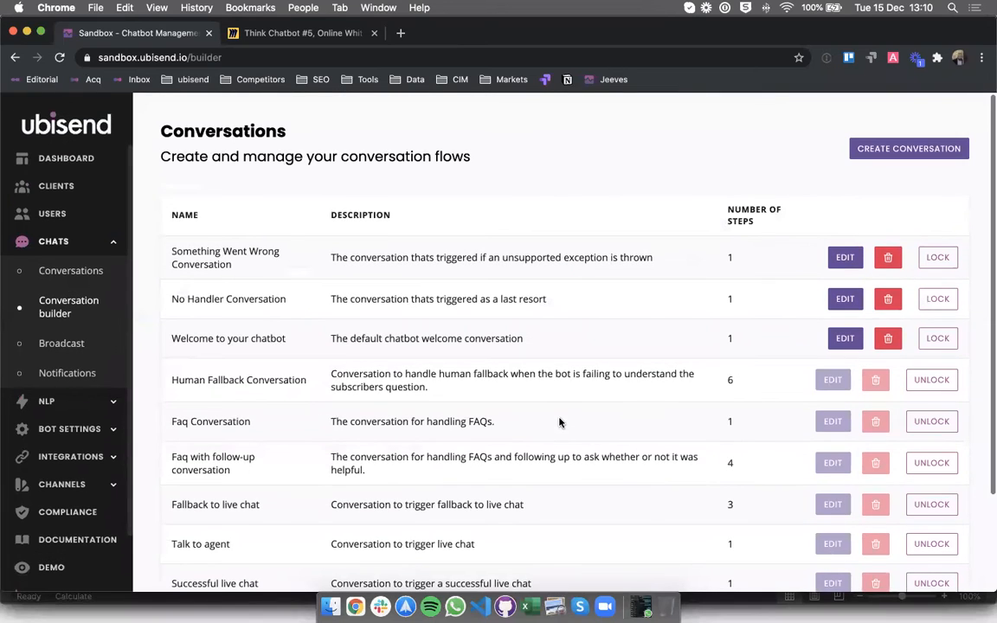
click(876, 150)
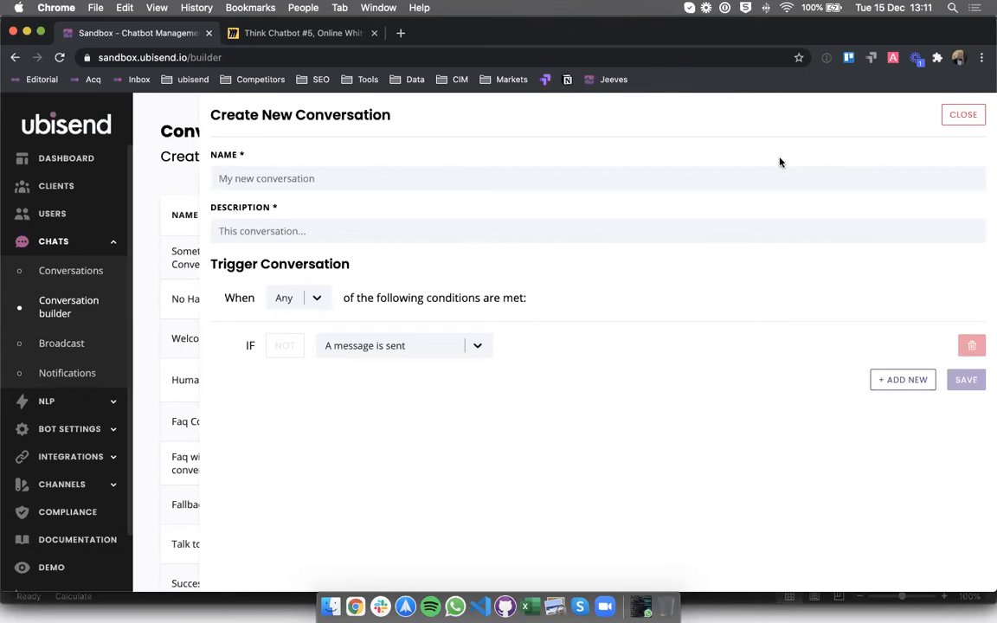
click(725, 172)
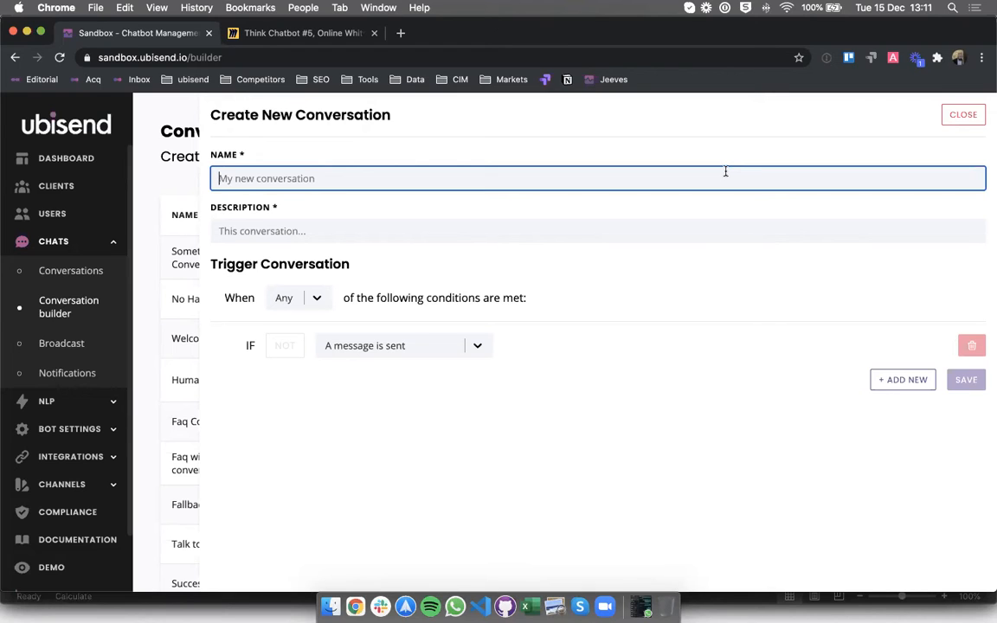
text(Secret Santa c)
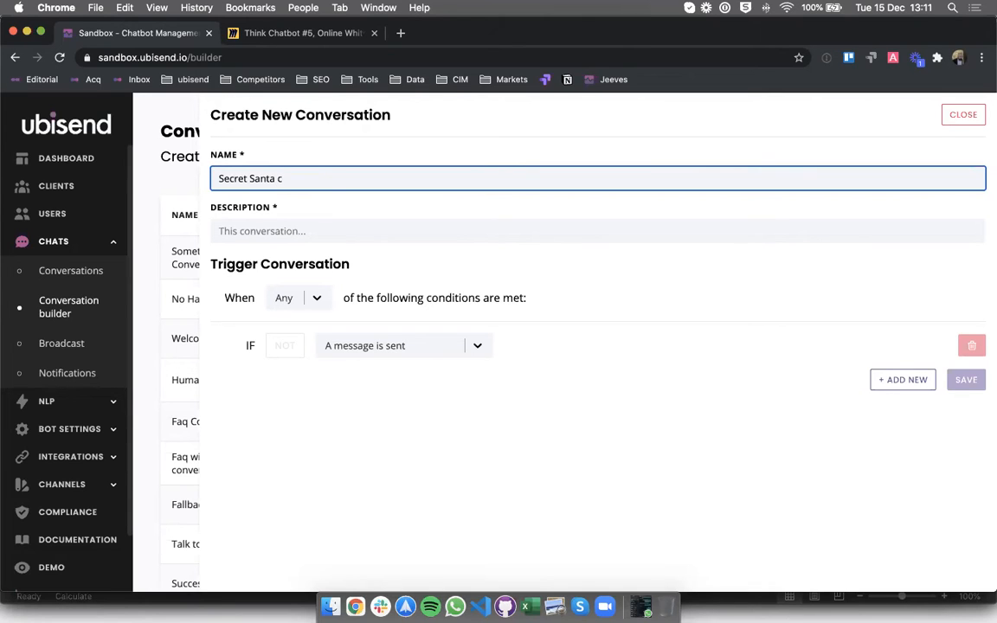
text(onversation)
Describe the conversation as "This conversation will help employees know who they have to buy a gift for and what their colleagues would like to receive."
click(346, 231)
text(This wi)
key(BackSpace)
key(BackSpace)
text(conversation w)
text(ill help employe)
text(es know who they )
text(have to build)
key(BackSpace)
key(BackSpace)
key(BackSpace)
key(BackSpace)
text(y a gi)
text(ft for and what)
text( they)
key(BackSpace)
text(ir s)
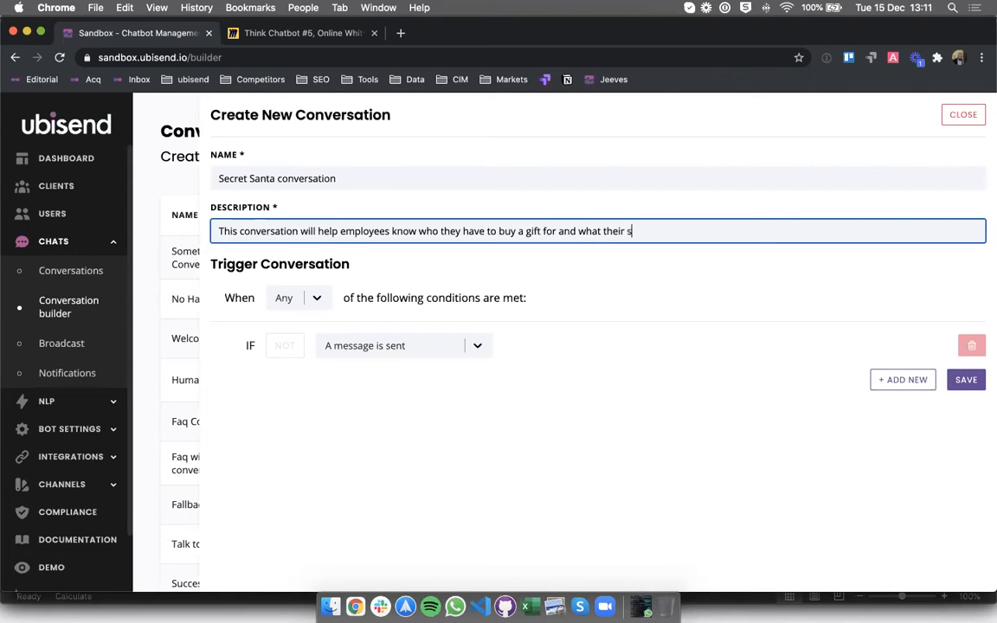
key(BackSpace)
text(colleagues would like to receive.)
click(727, 362)
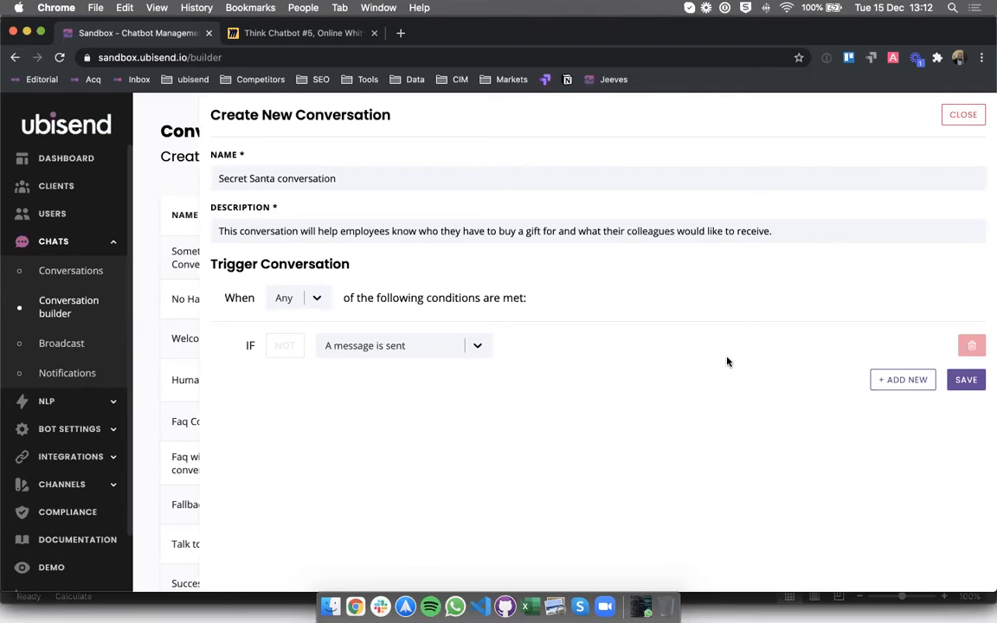
Examine the trigger conditions available for the new conversation, from message subjects to subscriber, NLP and fallback events
click(443, 345)
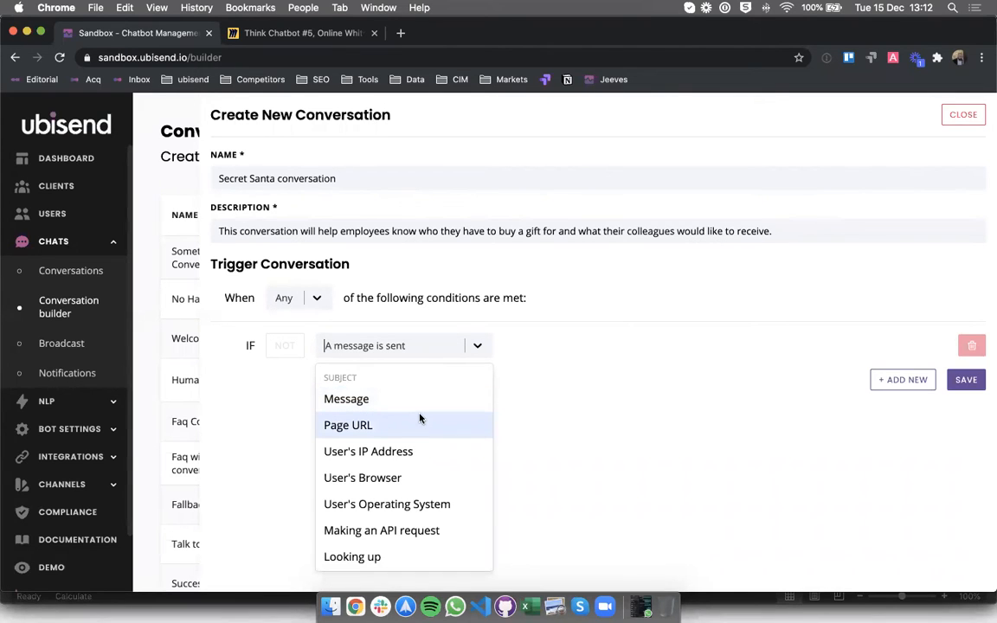
scroll(420, 419, down, 3)
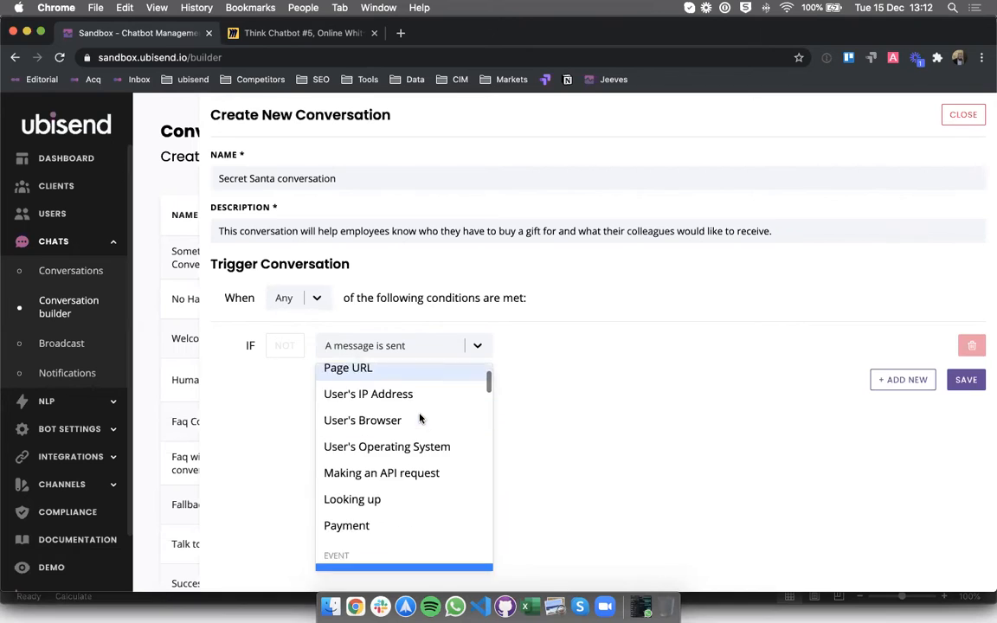
scroll(420, 418, down, 10)
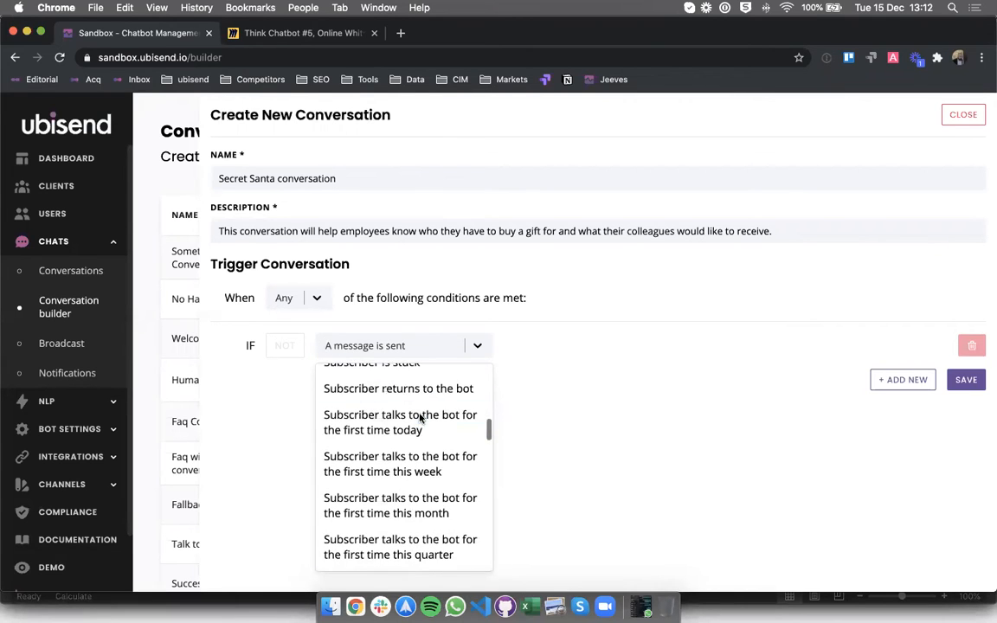
scroll(420, 418, down, 8)
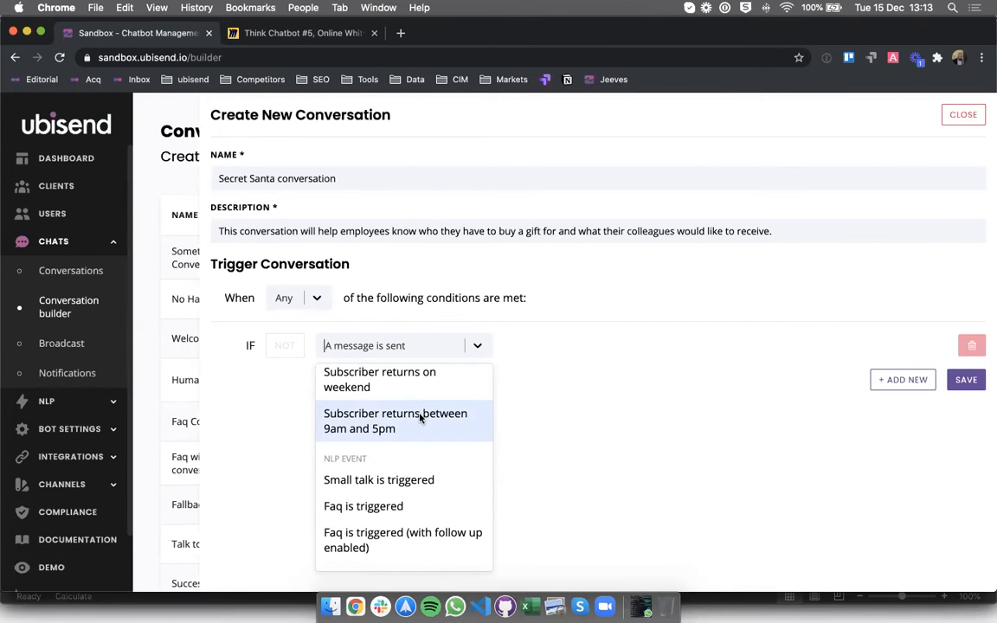
scroll(420, 418, down, 10)
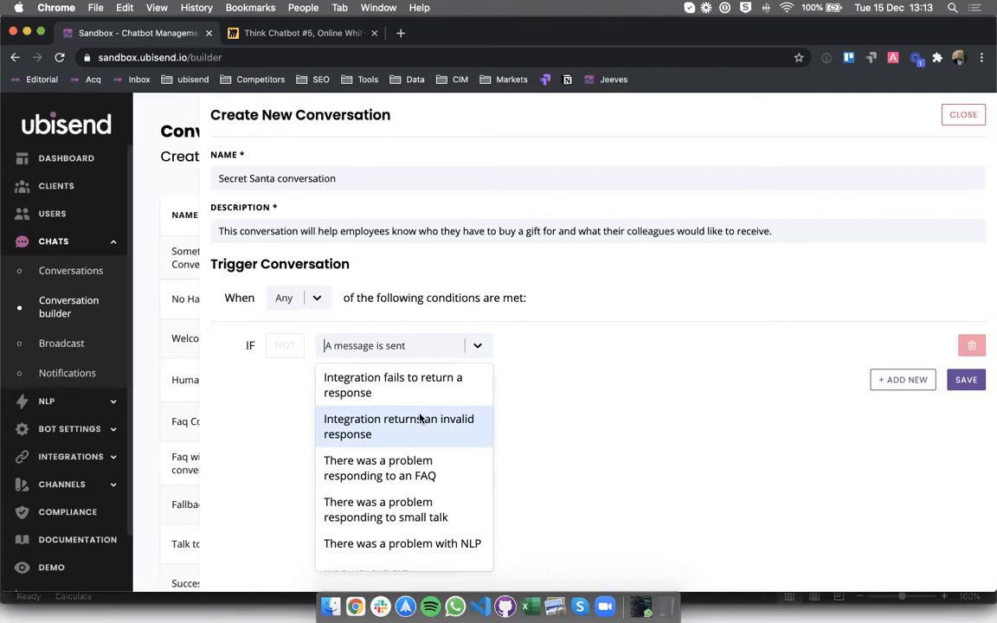
scroll(397, 422, down, 4)
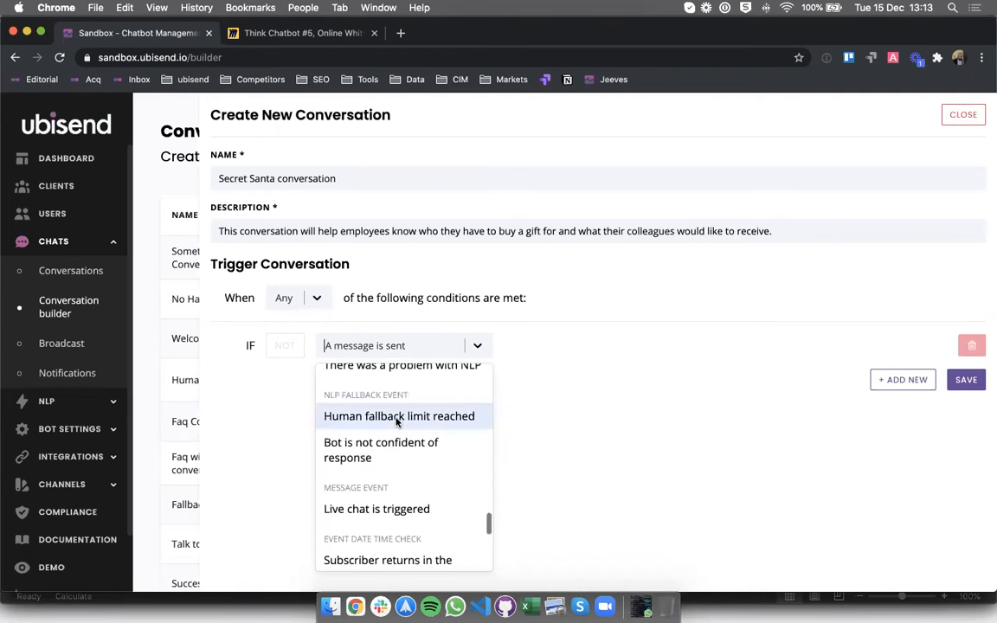
scroll(397, 422, down, 2)
scroll(398, 422, up, 17)
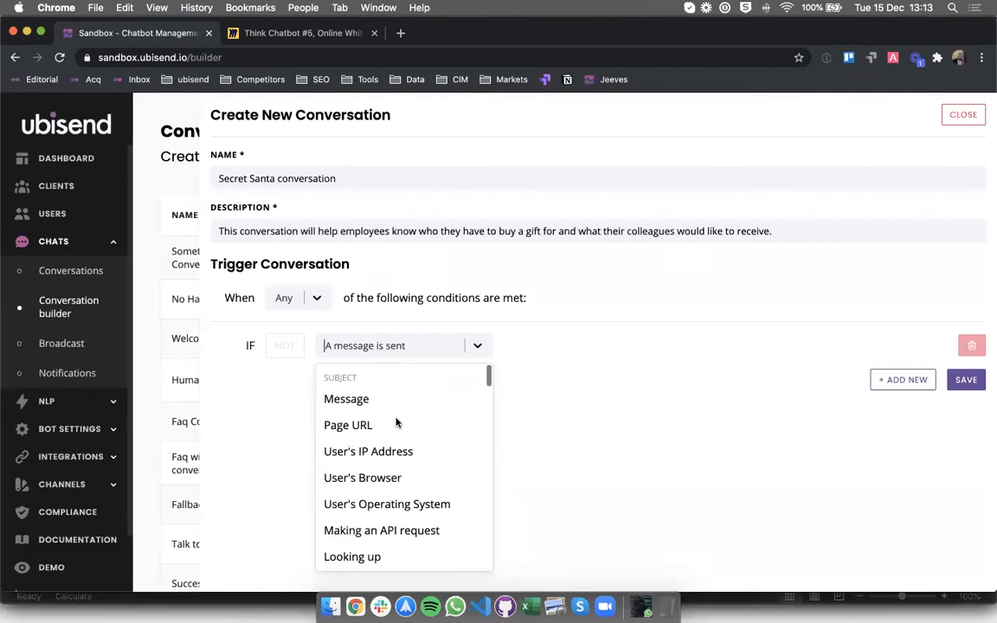
Make the conversation's trigger condition check whether the message equals a given text
click(370, 405)
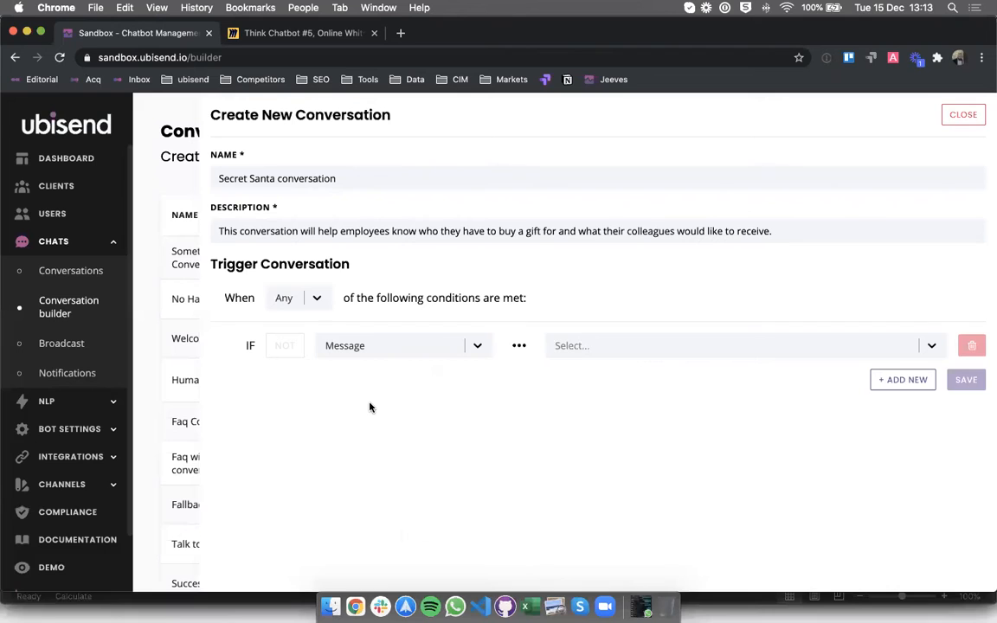
click(575, 346)
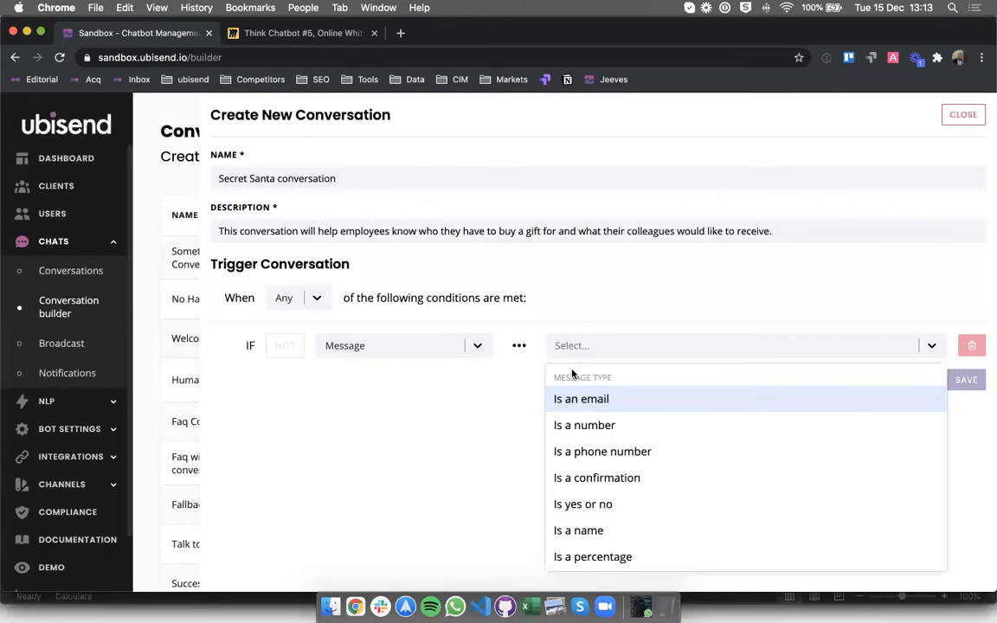
text(equ)
click(582, 402)
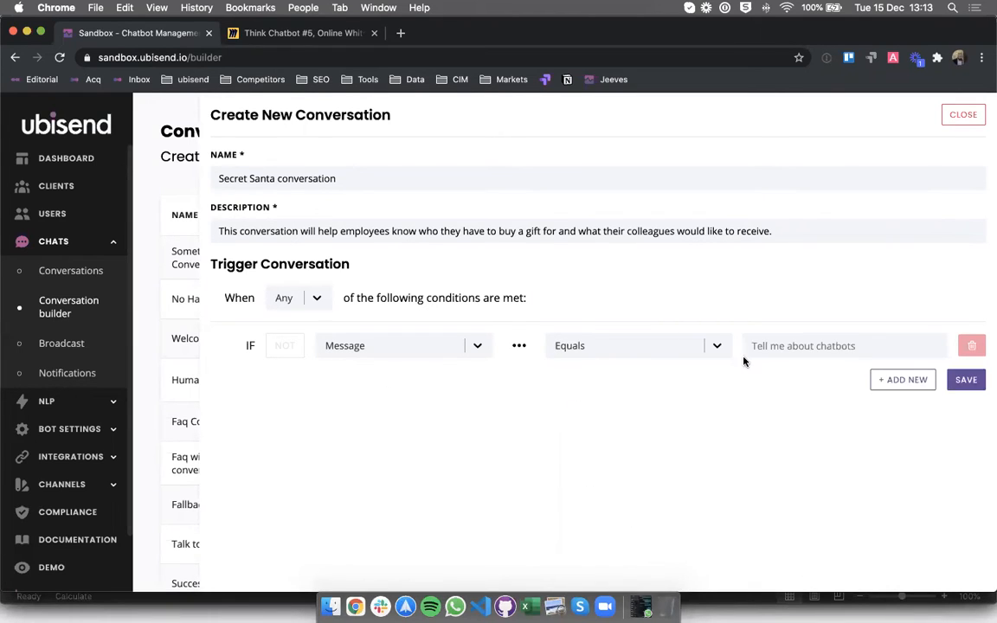
Set the trigger text to "secretsanta" and save the new conversation
click(791, 348)
text(secret)
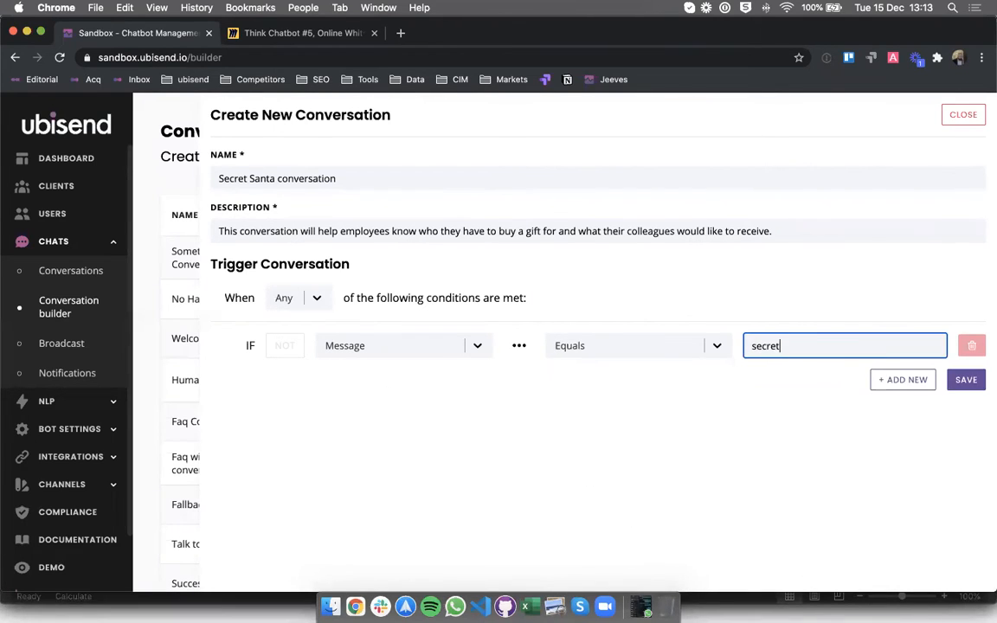
click(798, 419)
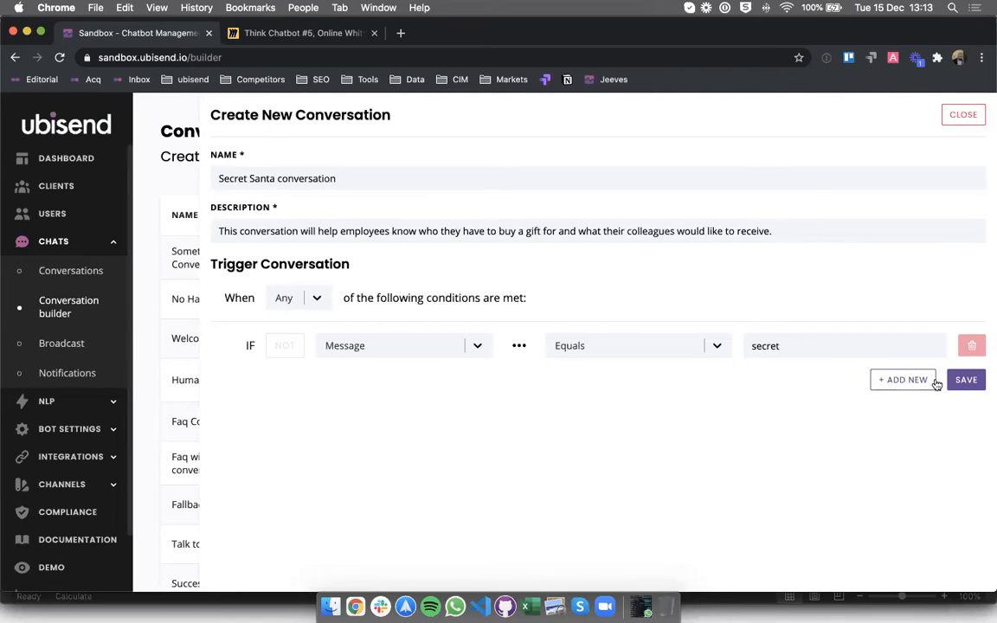
click(819, 340)
text(santa)
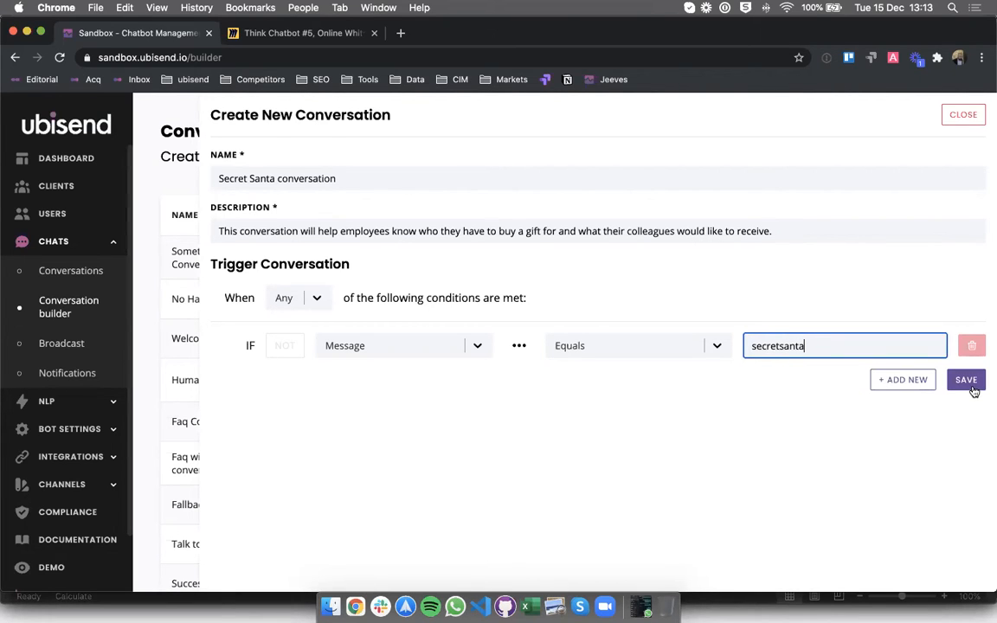
click(784, 345)
double_click(784, 345)
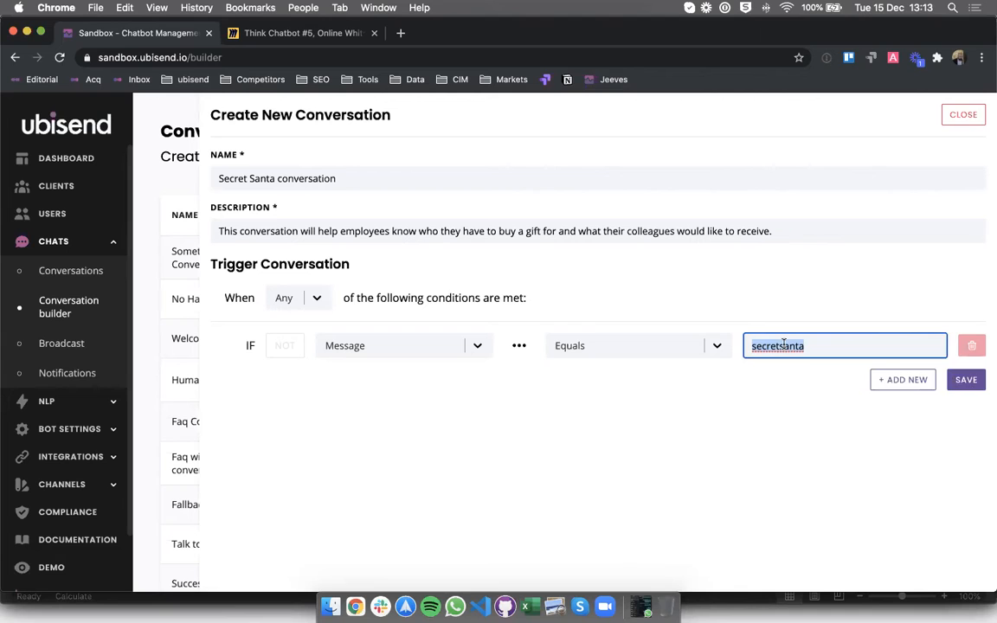
click(781, 360)
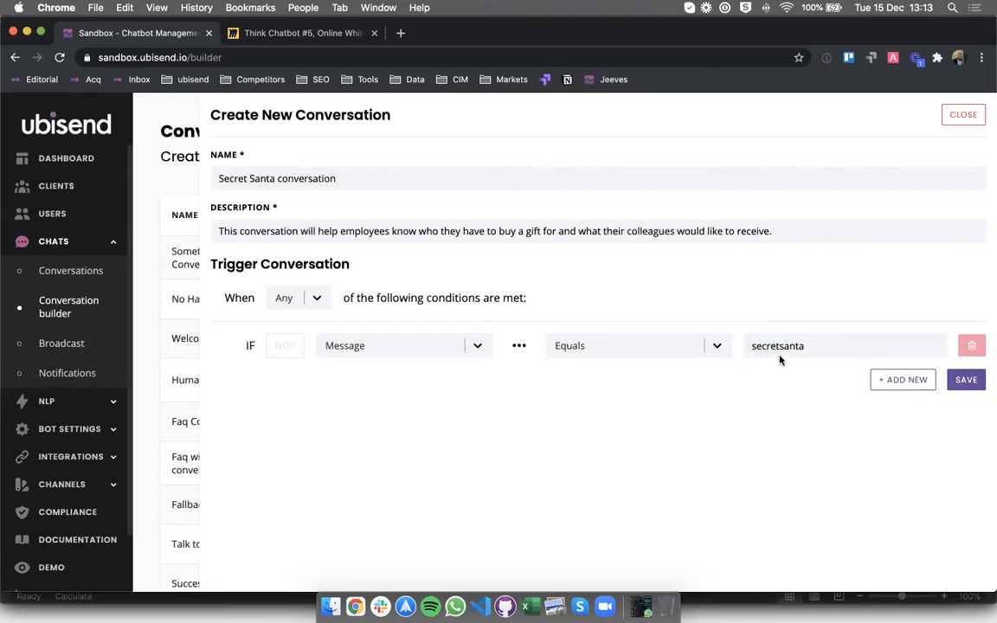
click(968, 382)
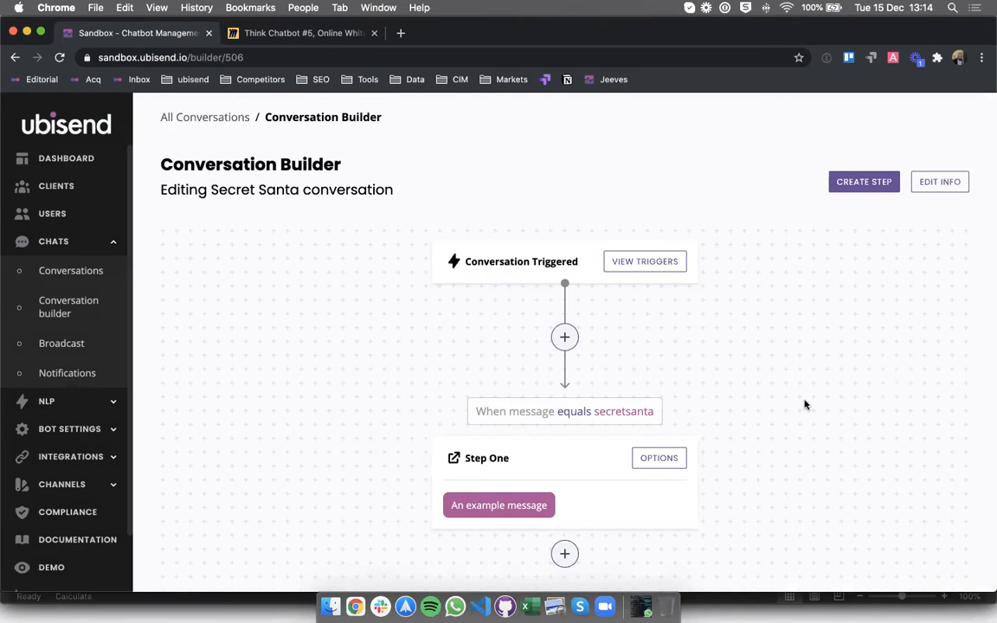
scroll(805, 404, down, 1)
drag(485, 391, 660, 400)
click(739, 400)
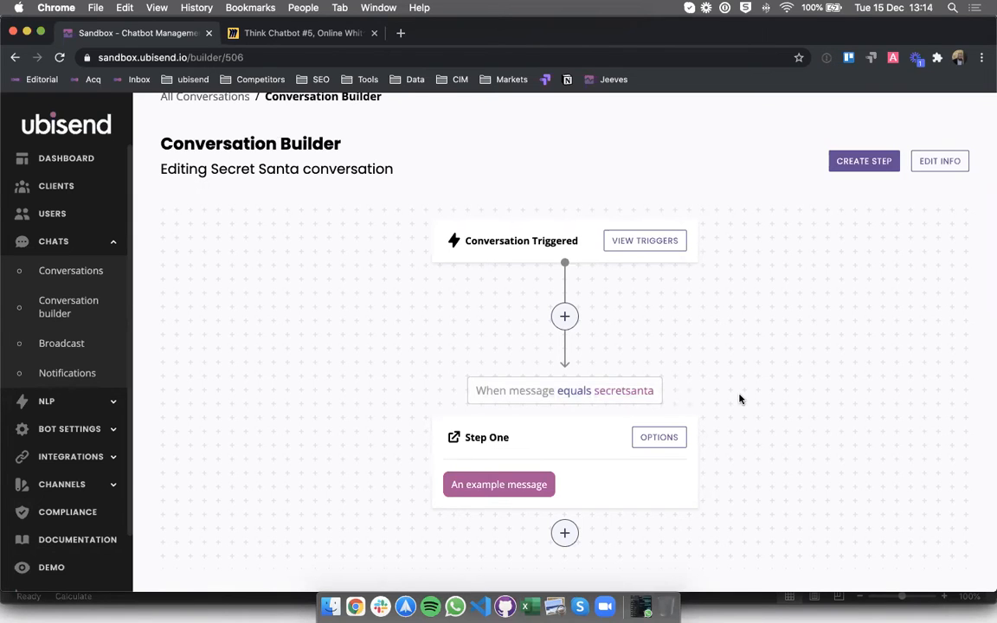
Test the trigger by sending "secretsanta" to the chatbot in the demo
click(52, 566)
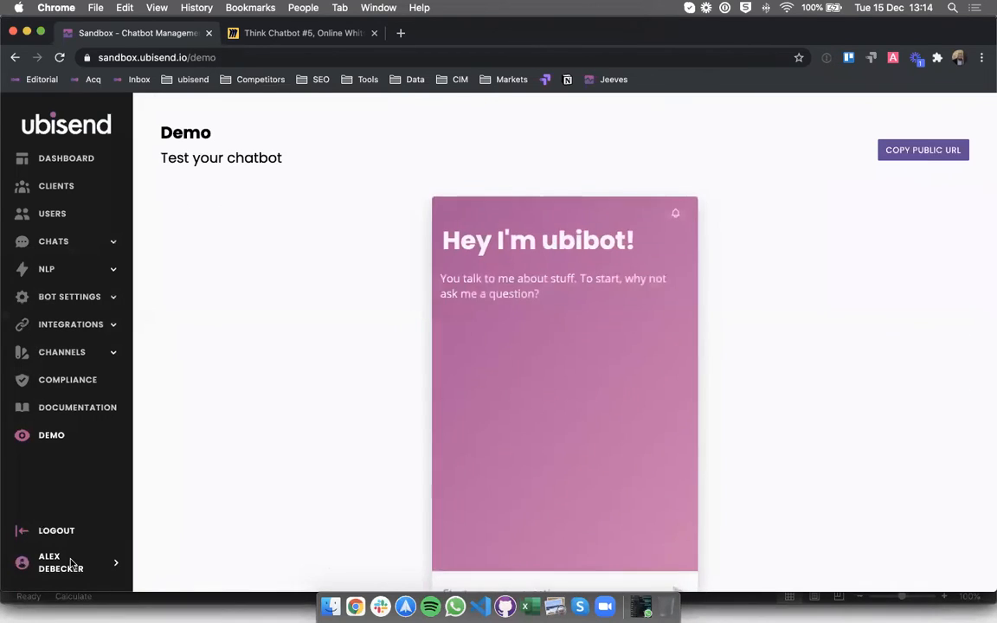
click(489, 516)
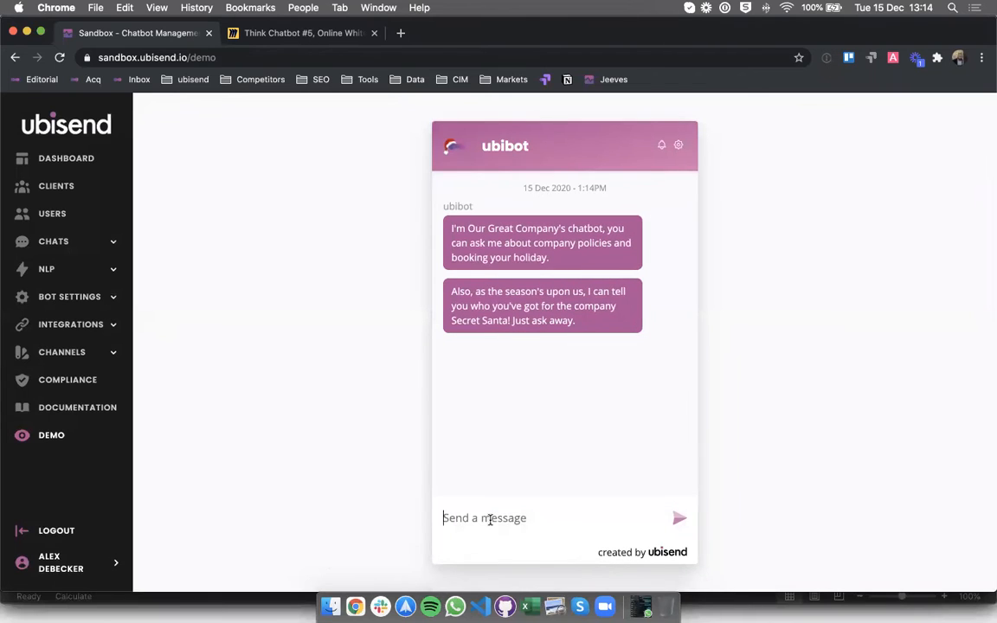
text(secretsanta)
key(Return)
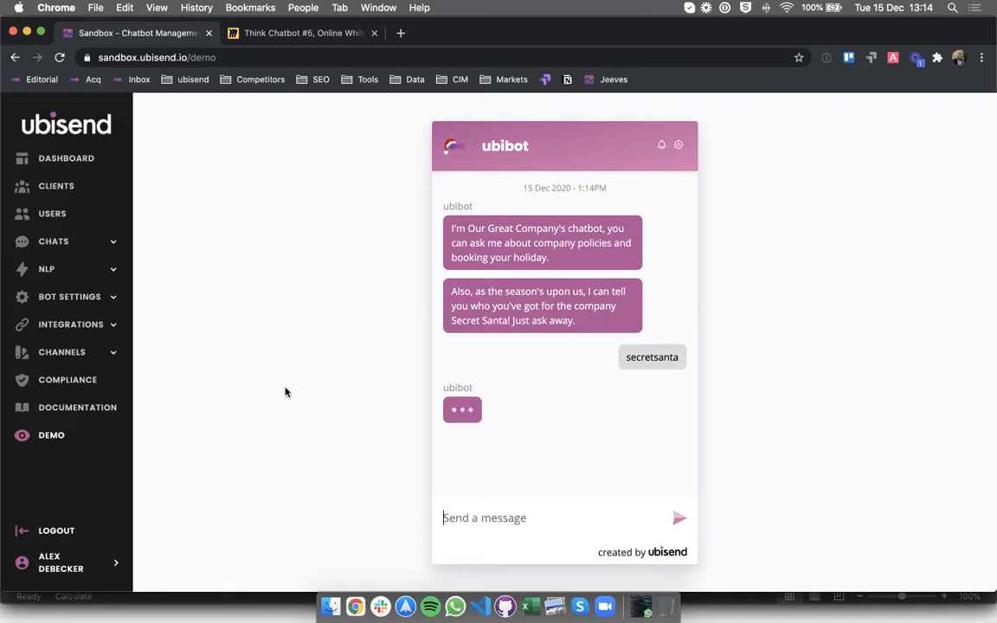
Return to the conversation builder and open the Secret Santa conversation for editing
click(65, 239)
click(47, 313)
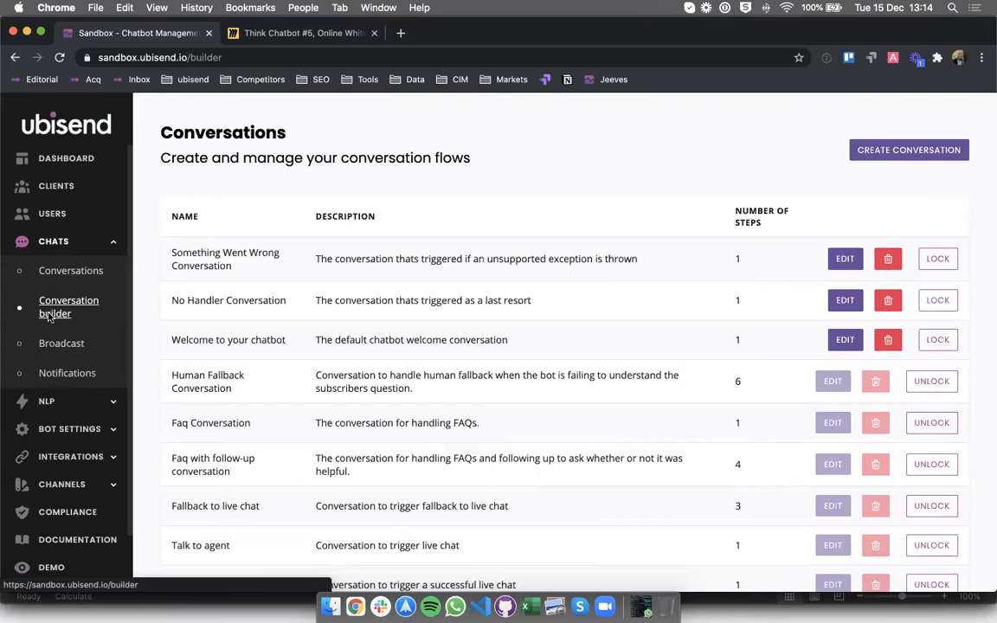
scroll(601, 485, down, 4)
click(835, 542)
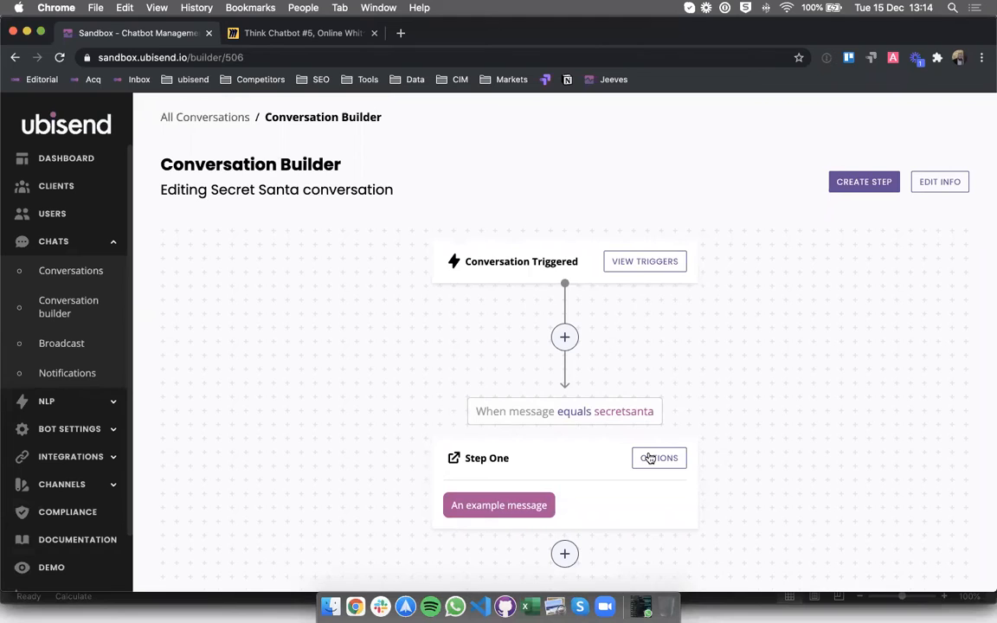
Rename the conversation's Step One as "Asking name", save it and close the step editor
scroll(650, 457, down, 1)
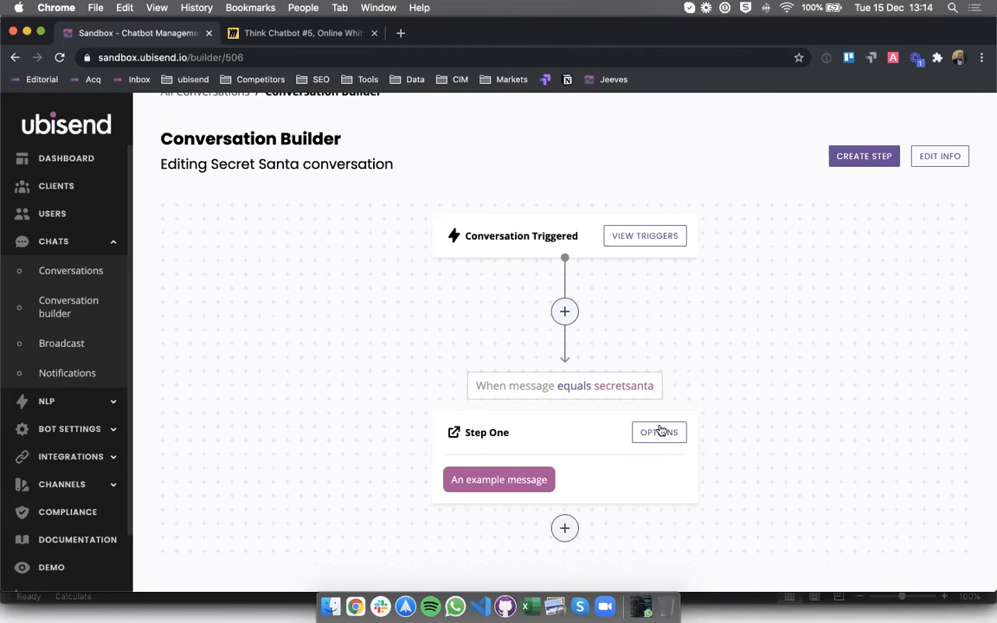
click(660, 431)
triple_click(500, 225)
text(What is your )
text(name)
key(super+a)
text(Asking name)
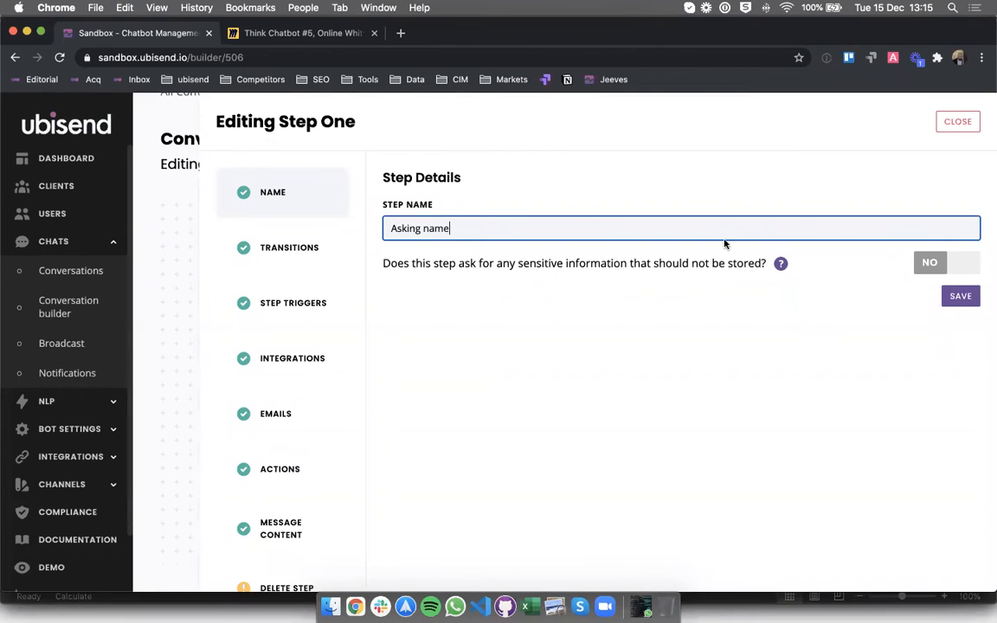
click(961, 295)
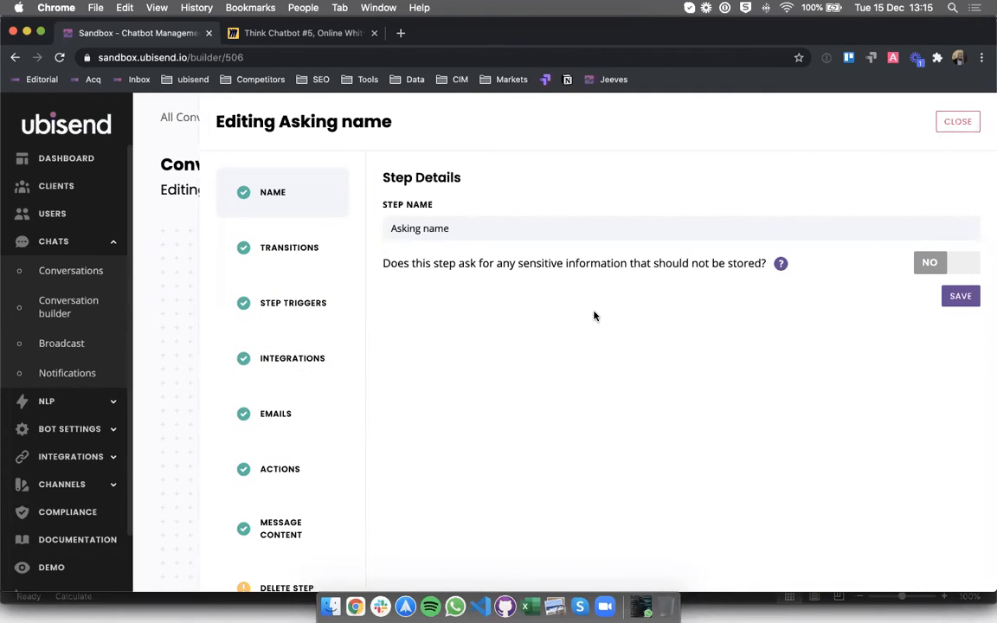
click(952, 122)
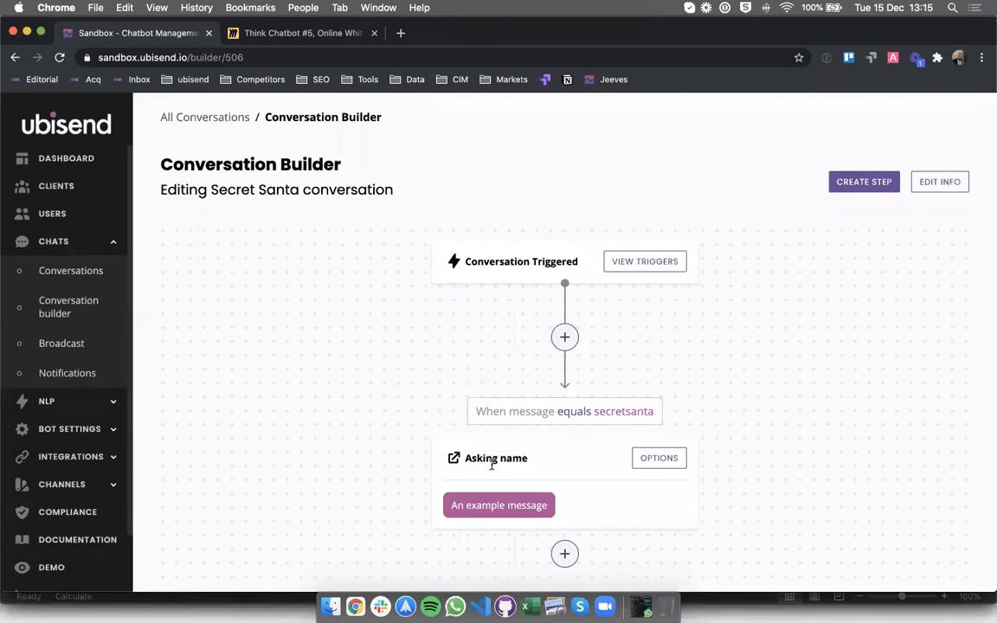
Replace the Asking name message with "Before I can tell you who you have drawn as a secret santa, can you tell me your name?" and save
click(639, 458)
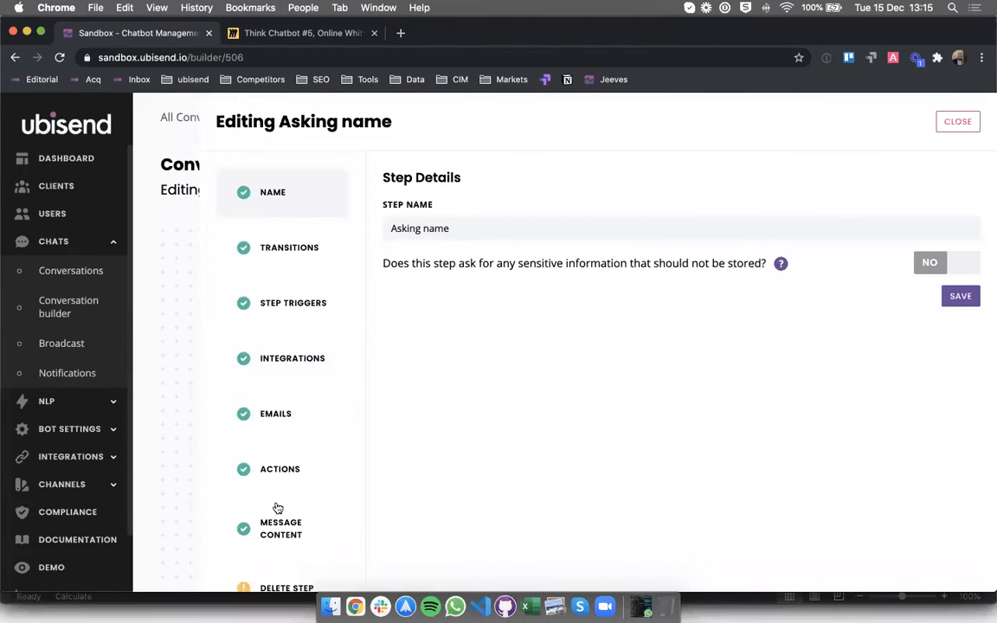
click(277, 508)
triple_click(545, 362)
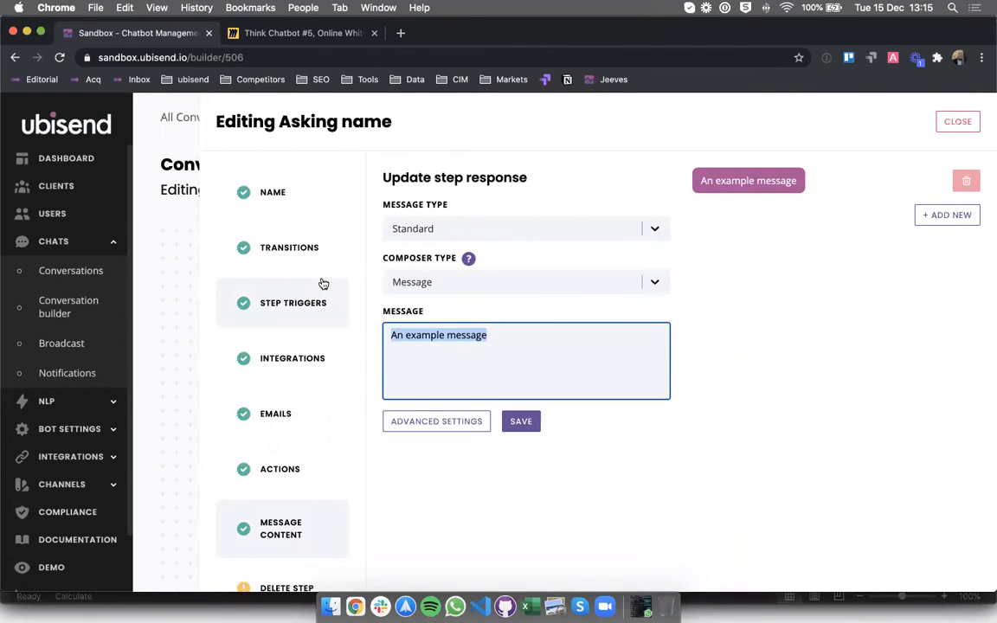
text(We)
key(BackSpace)
key(BackSpace)
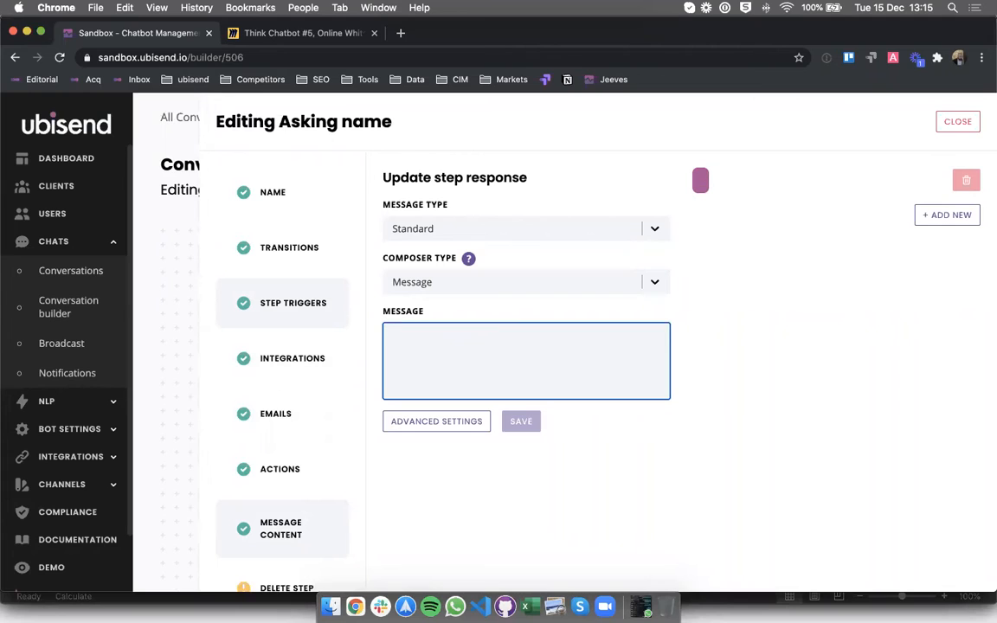
text(Before I can )
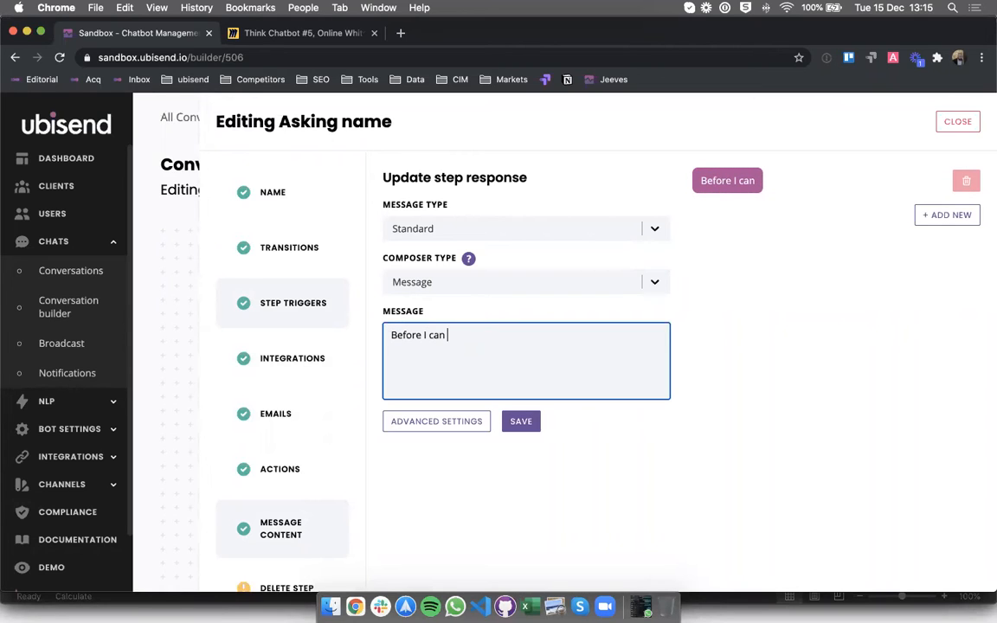
text(tell you who you)
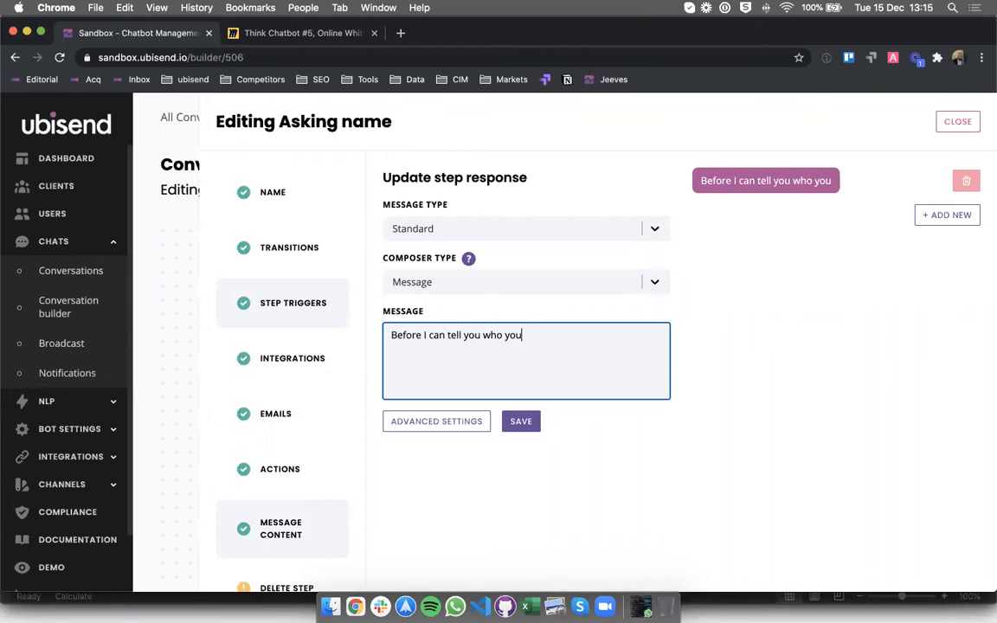
text( have dr)
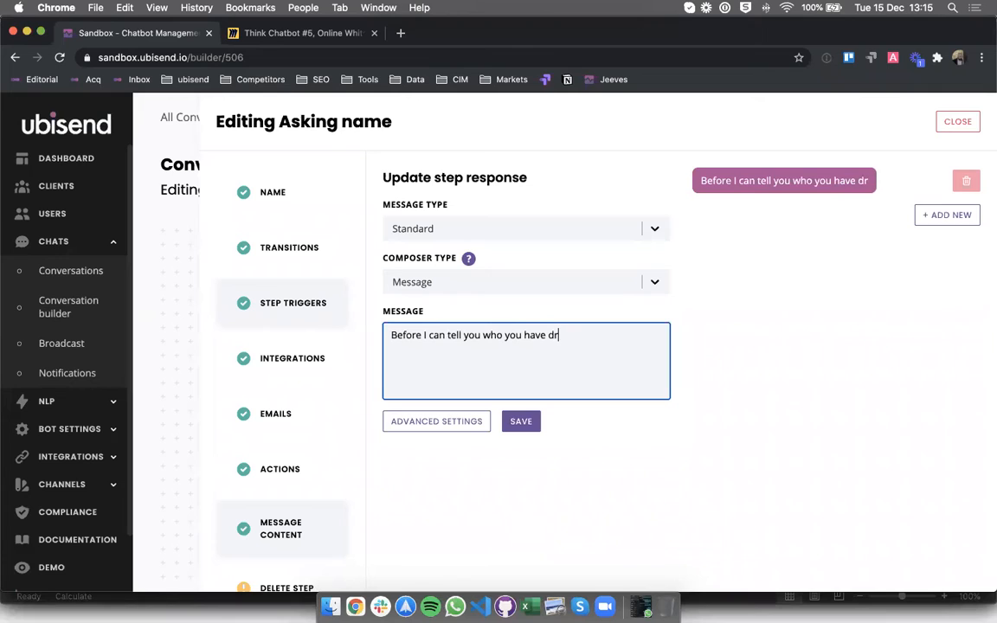
text(awn as a secret)
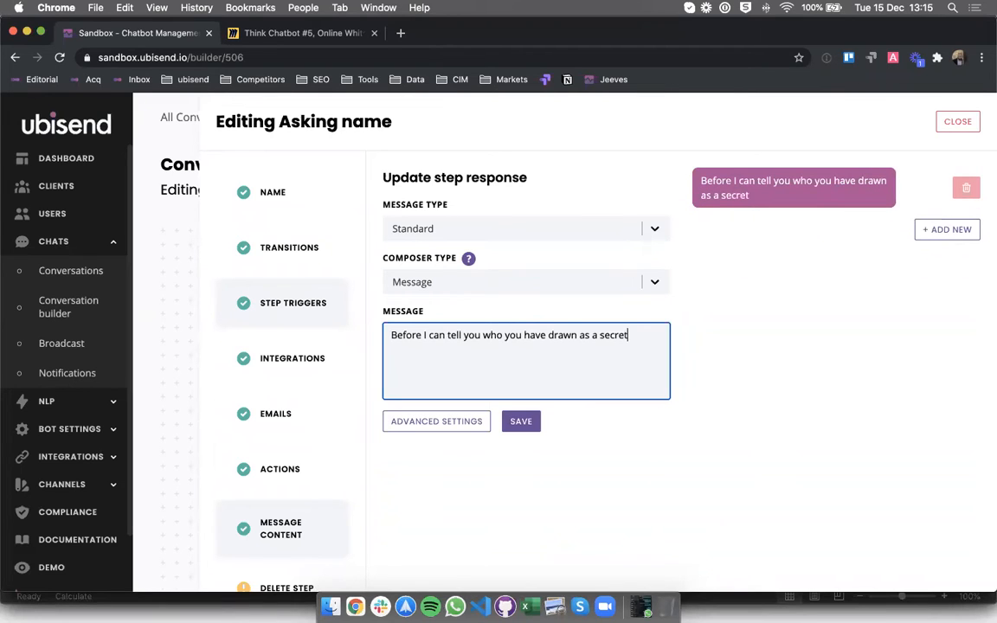
text( santa, can you tell me you)
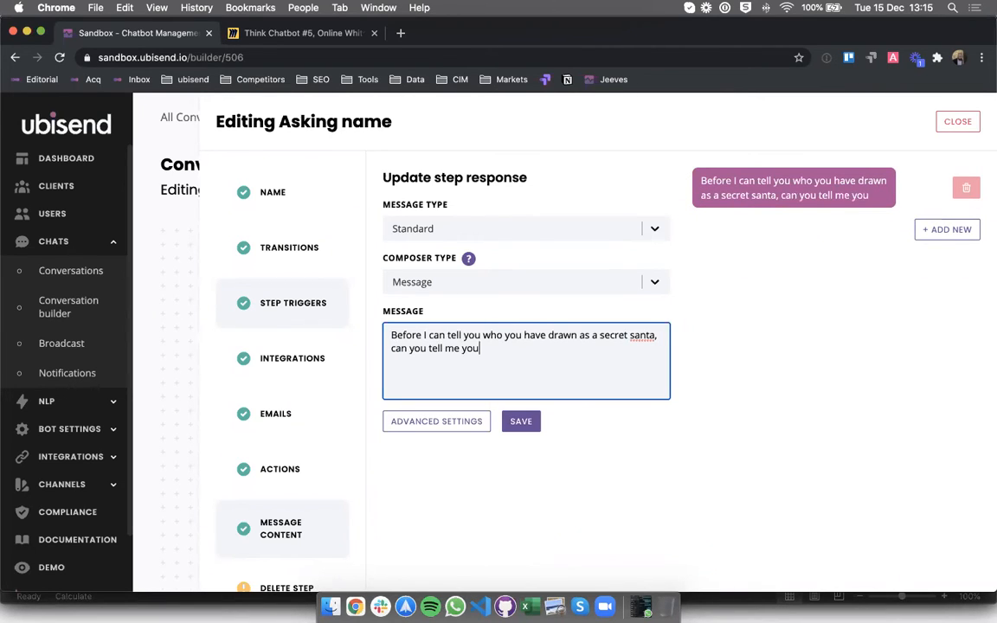
text(r name?)
click(549, 445)
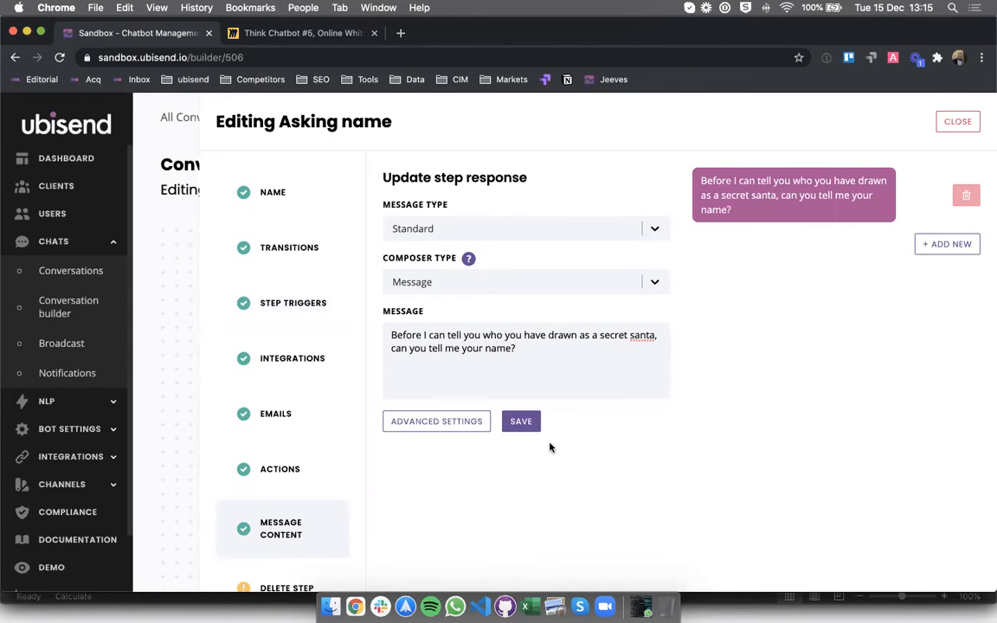
click(533, 422)
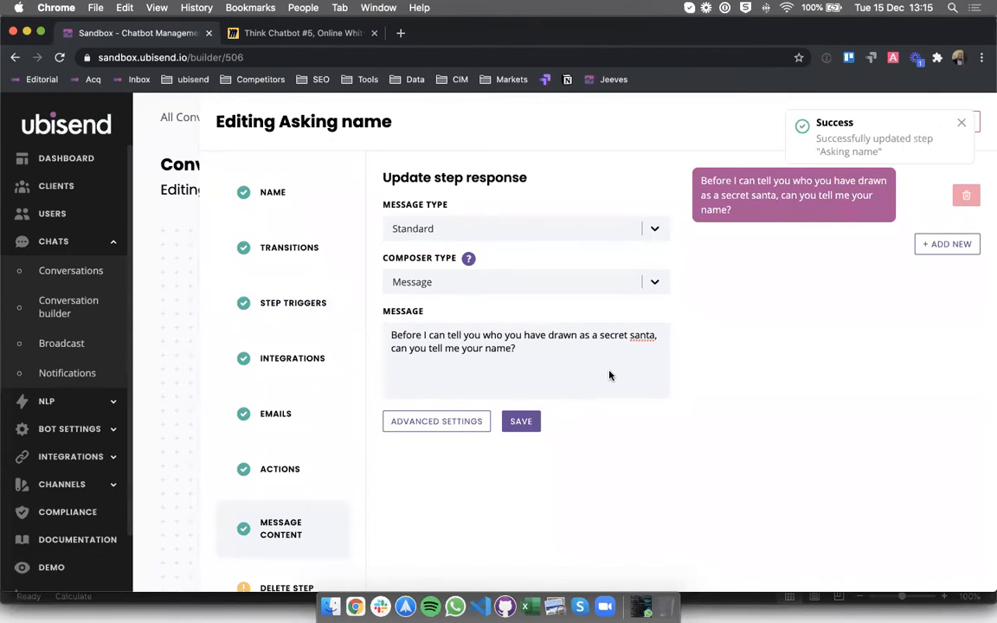
click(957, 122)
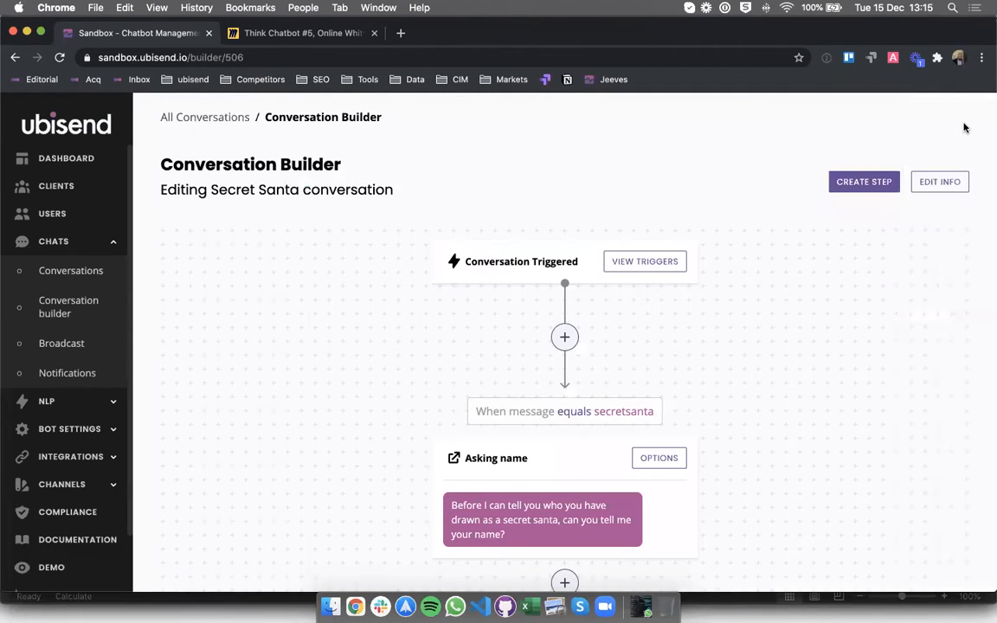
Review the message types available for the Asking name step's response, leaving the type as it is
scroll(964, 127, down, 2)
click(653, 405)
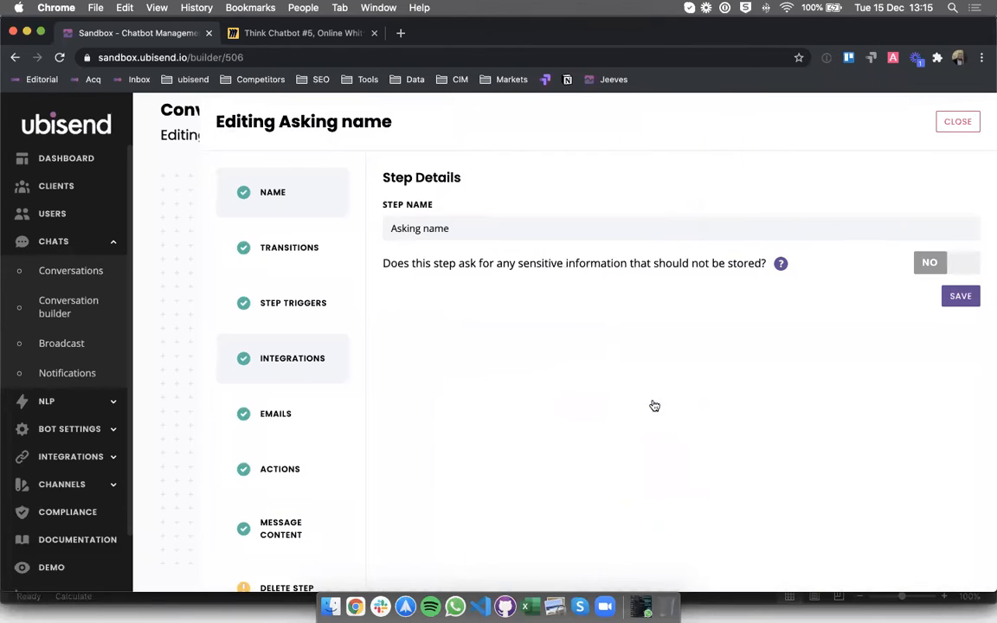
click(274, 541)
click(550, 227)
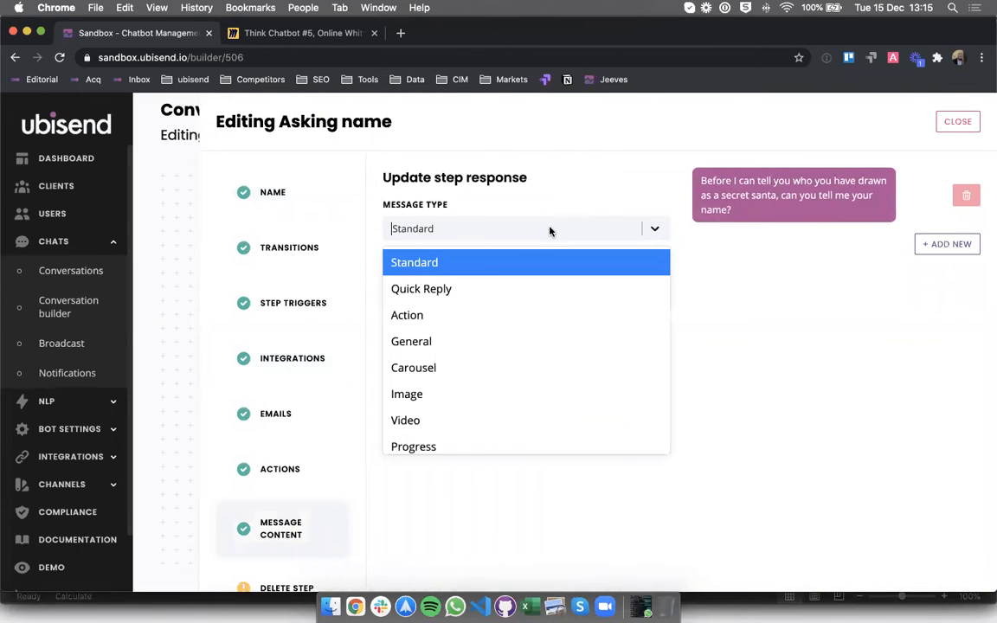
scroll(540, 315, down, 1)
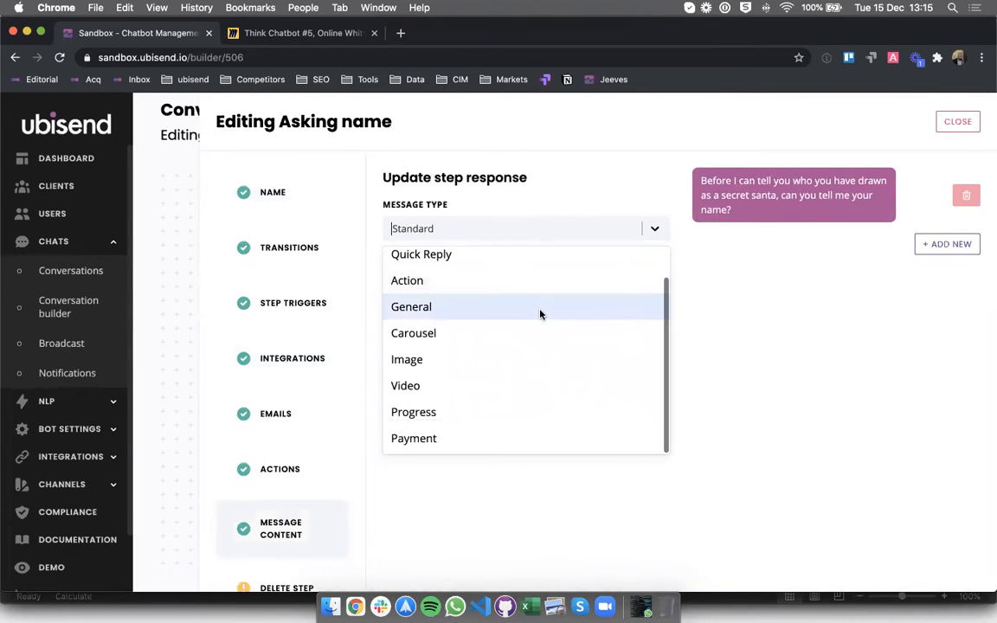
scroll(540, 315, up, 1)
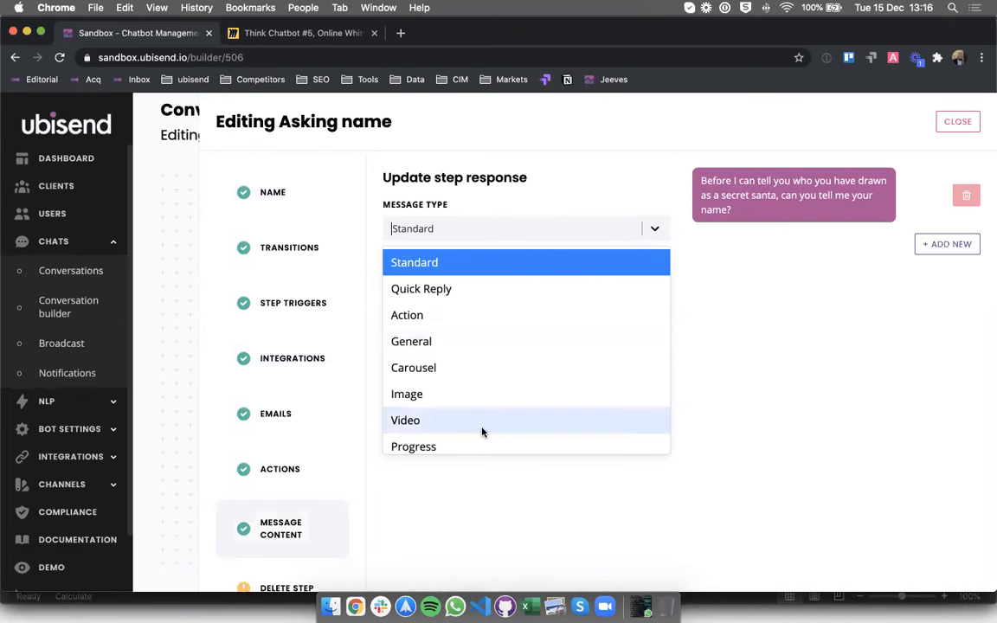
scroll(484, 430, down, 1)
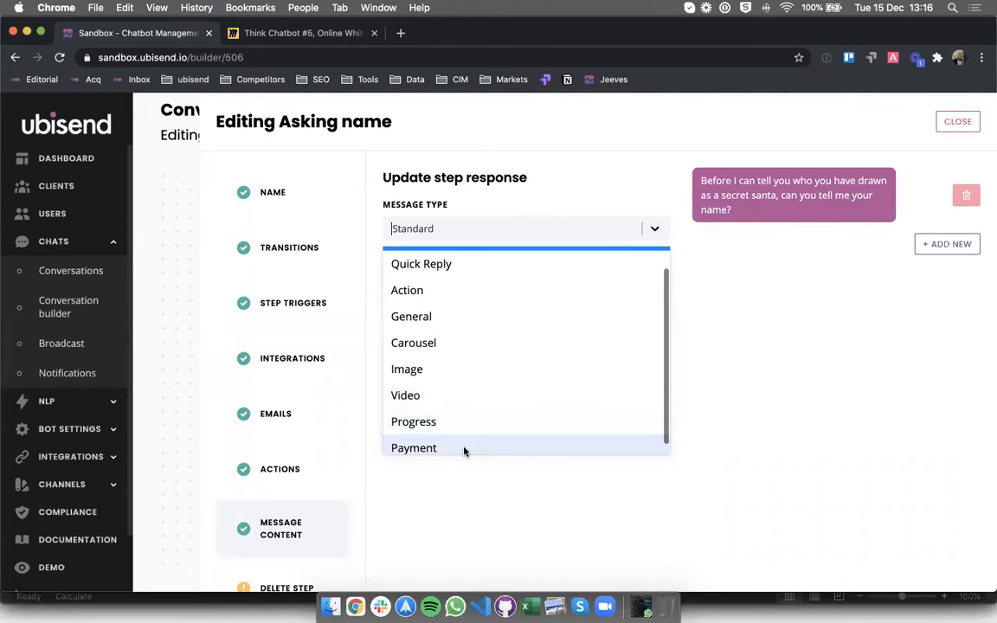
scroll(467, 322, down, 1)
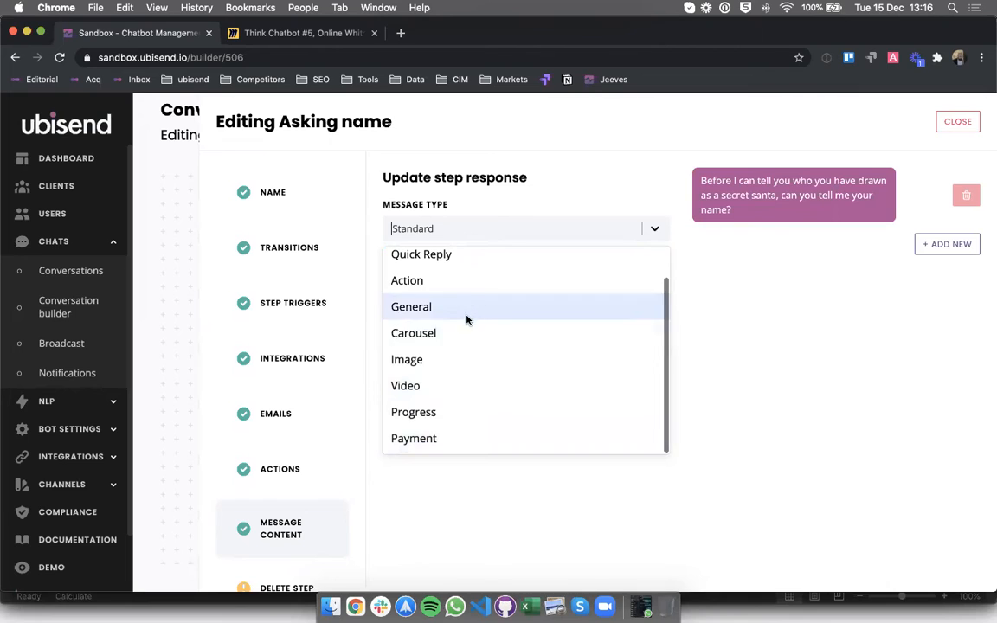
click(738, 406)
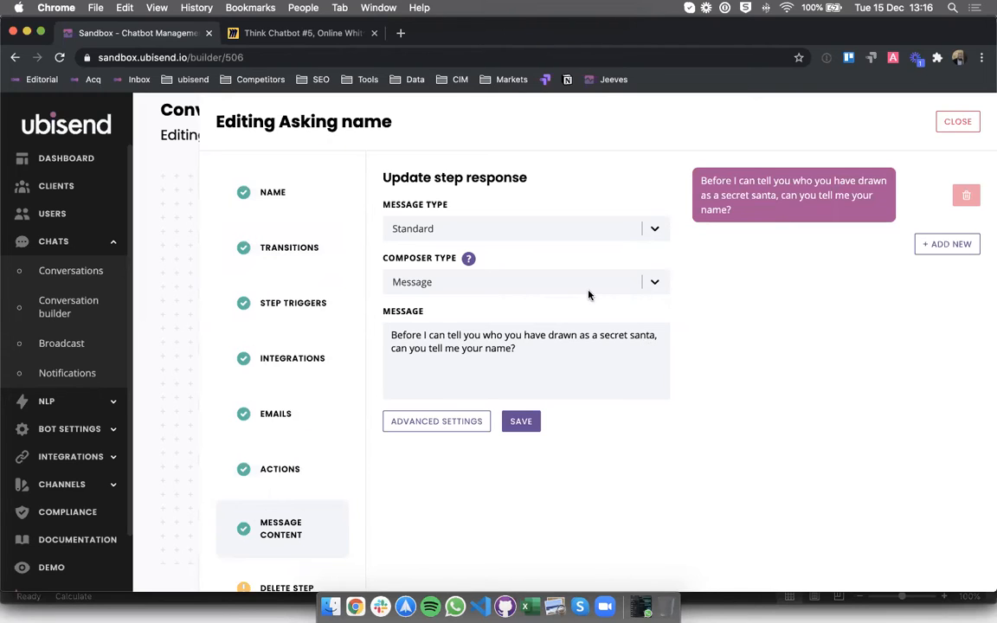
click(955, 124)
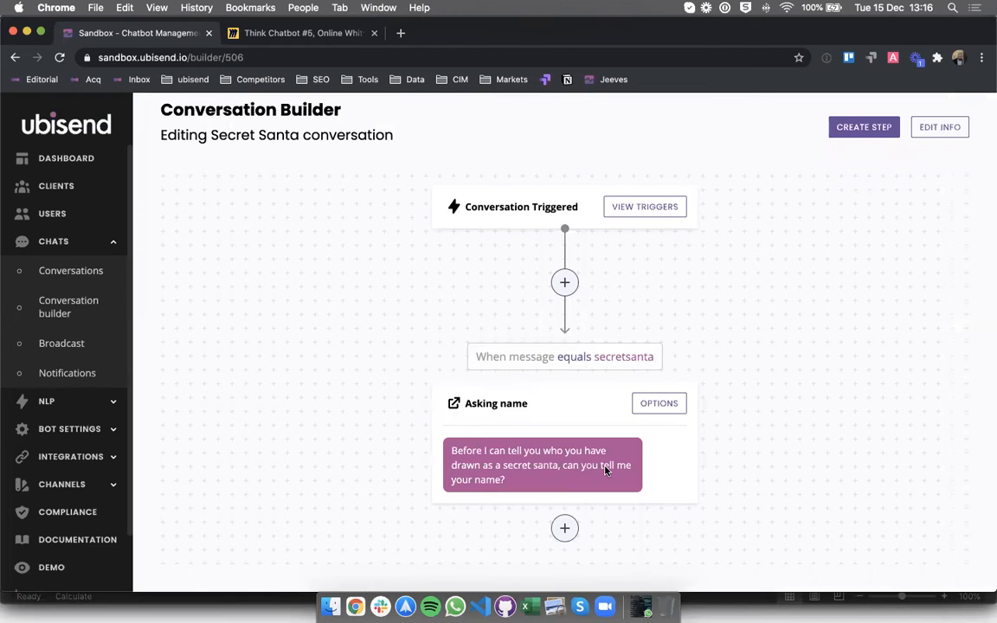
Start a new step after Asking name titled "This is who you got!", reached when a message is sent
click(568, 530)
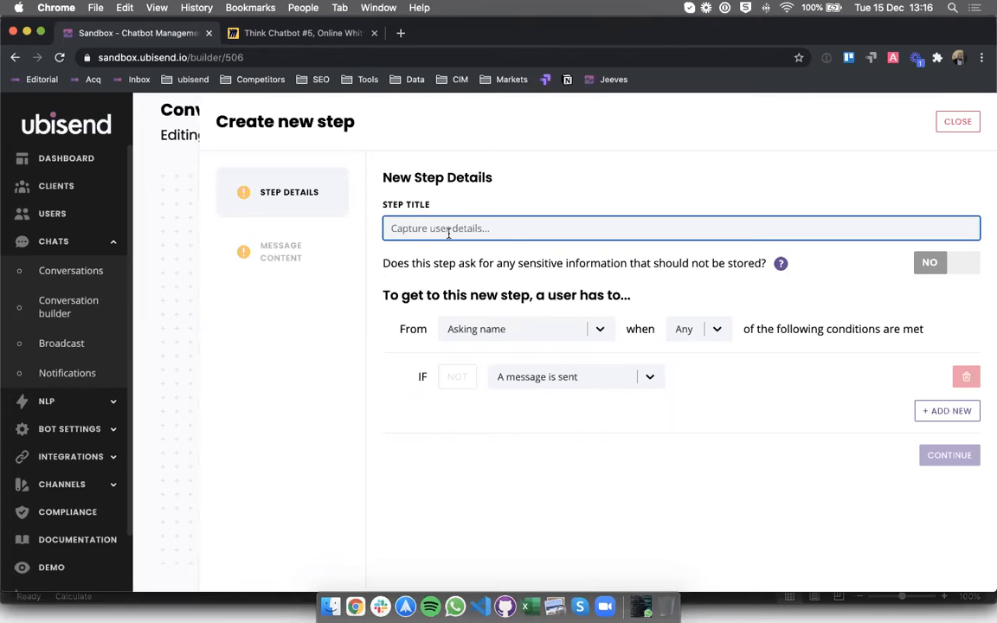
text(This is who you got!)
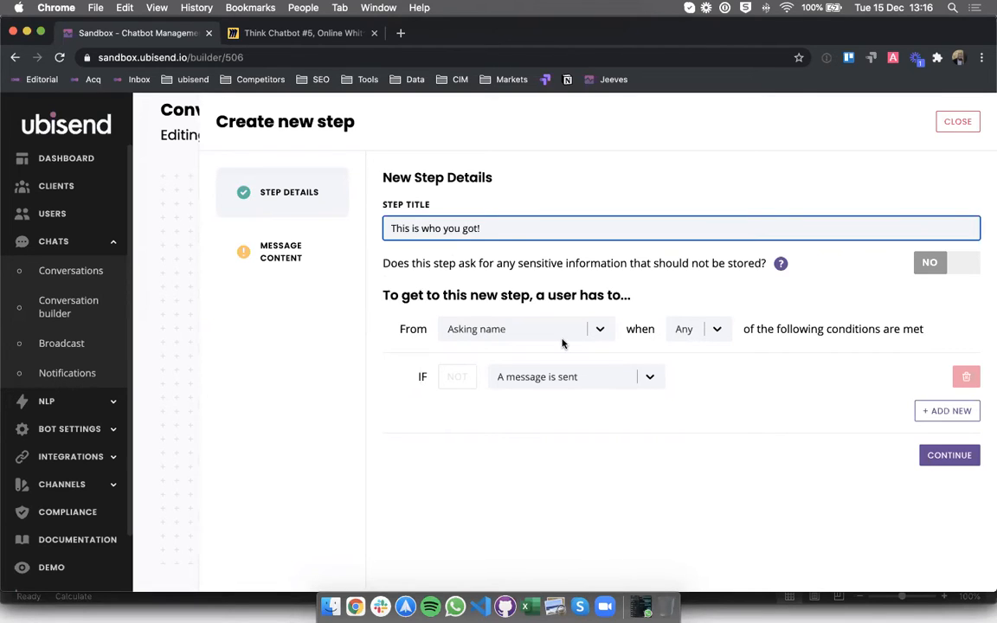
click(688, 430)
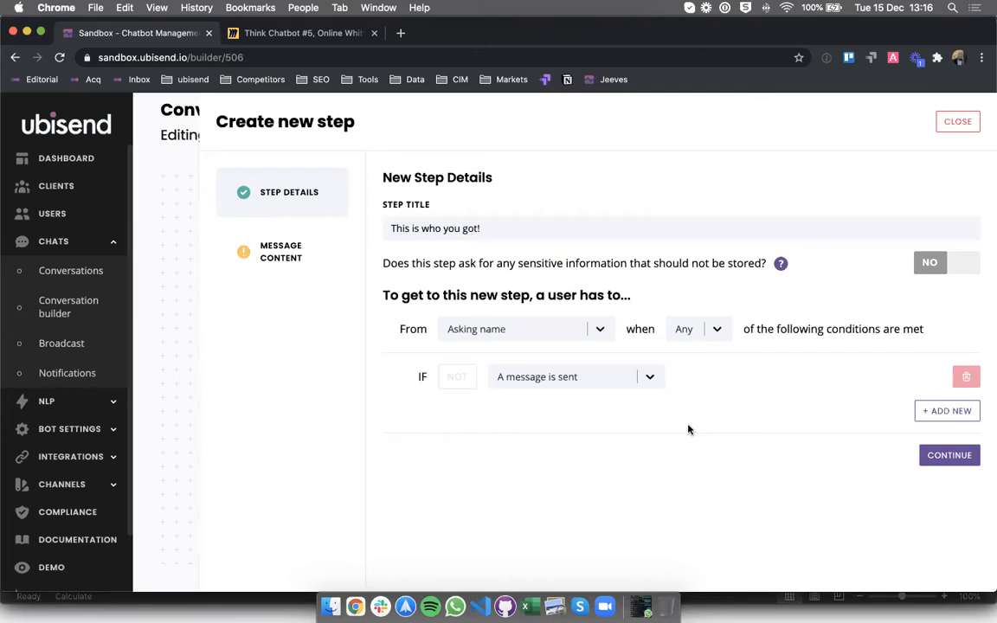
click(948, 455)
Give the new step the standard message "Great, this is who you've drawn:" and create the step
click(579, 366)
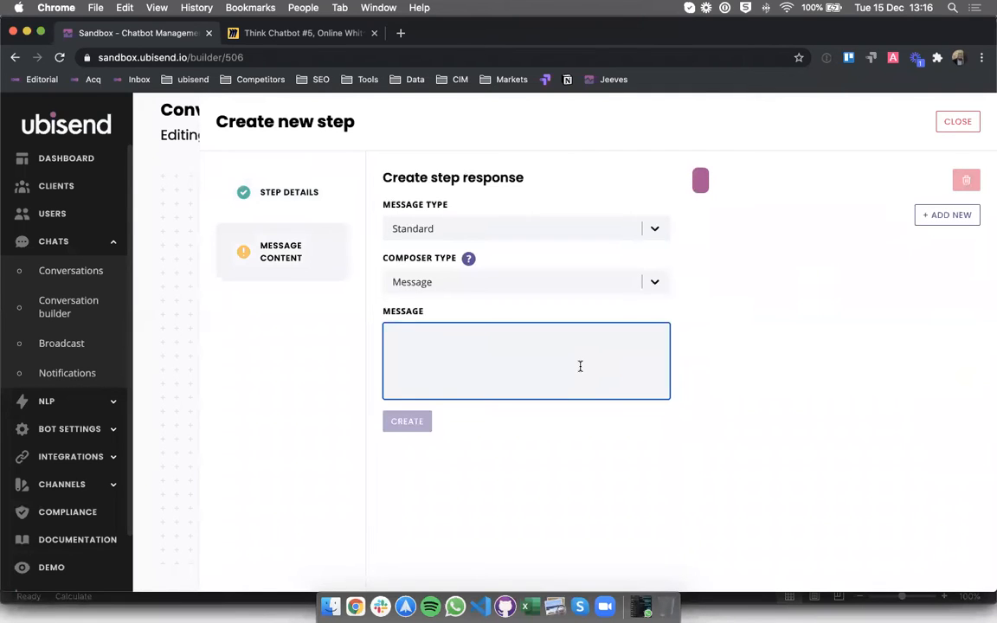
text(Great)
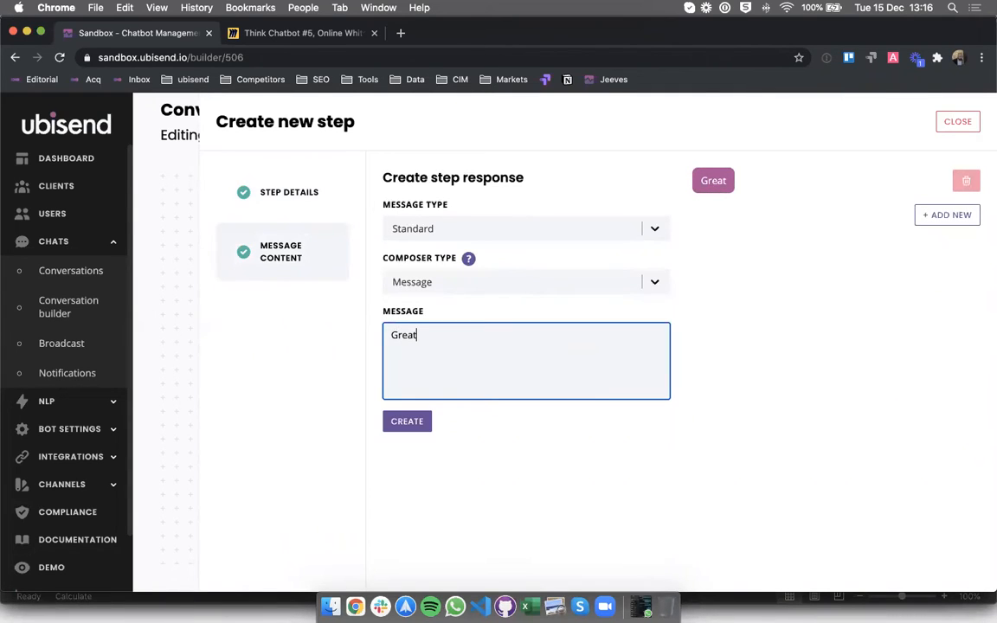
text(, this is )
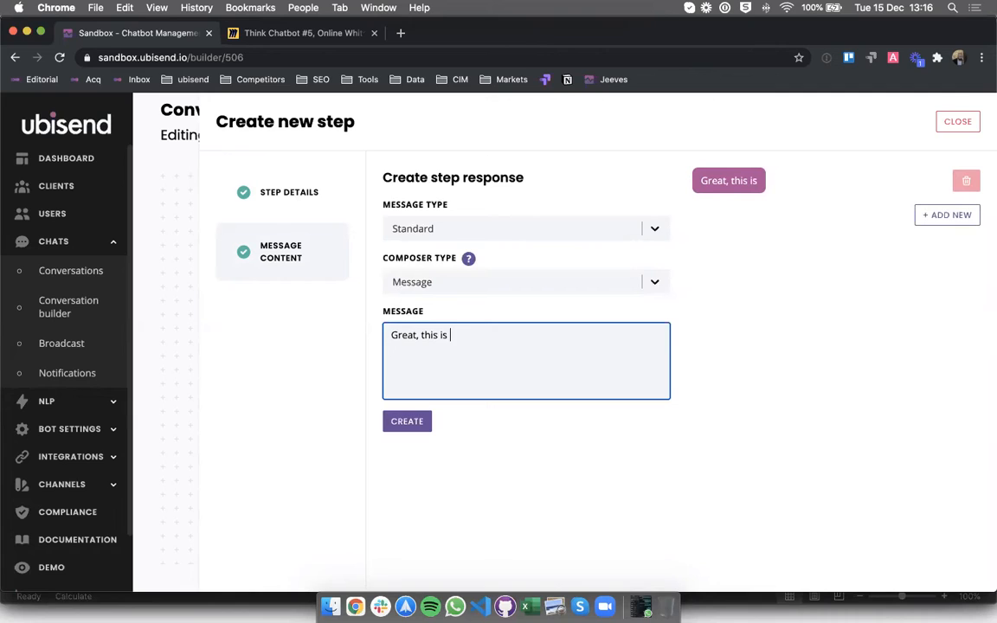
text(who you've drwa)
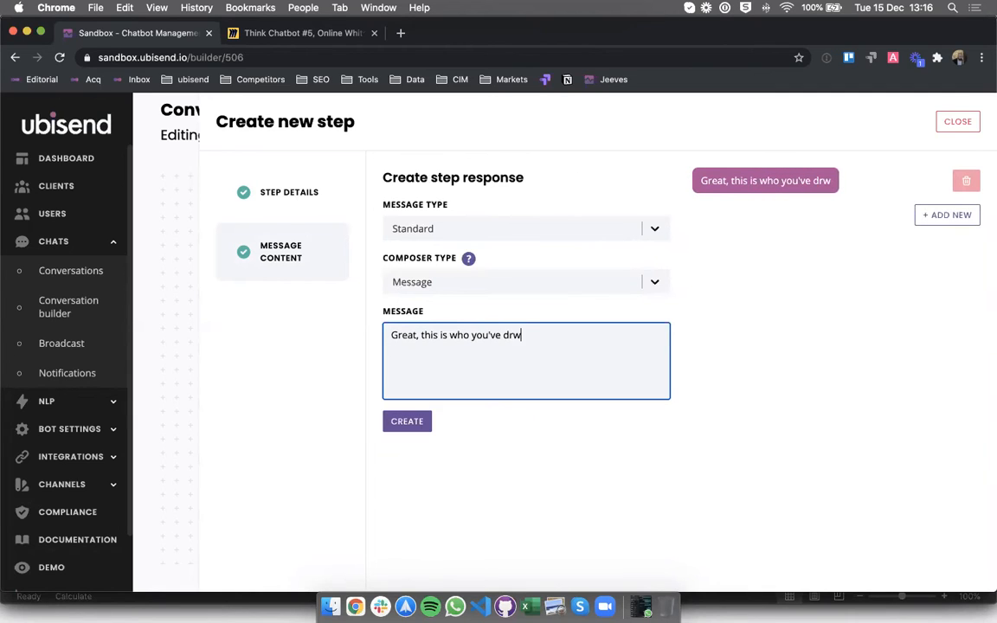
key(BackSpace)
key(BackSpace)
text(awn:)
click(596, 400)
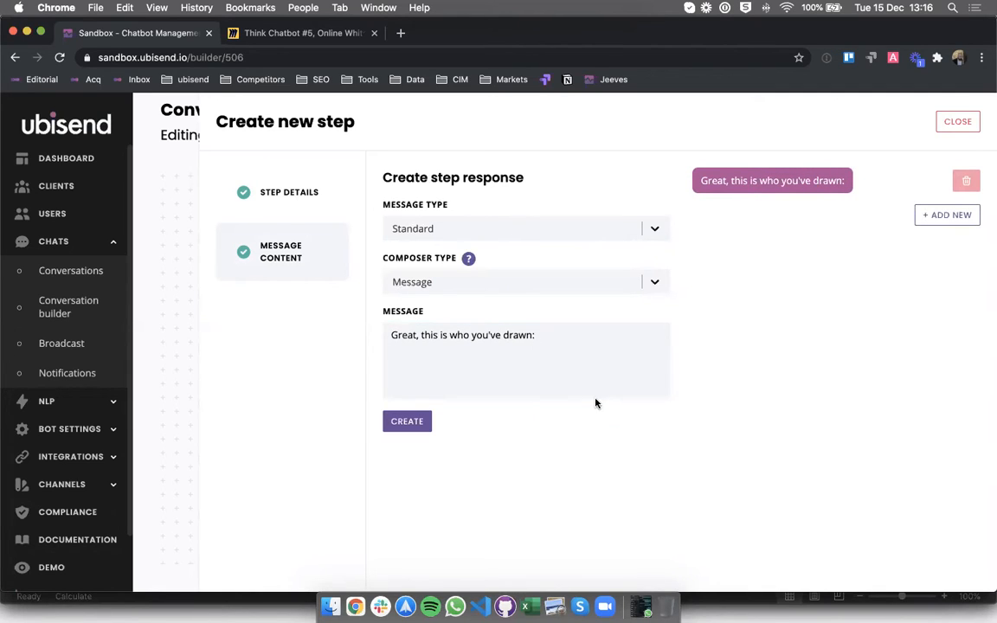
click(416, 421)
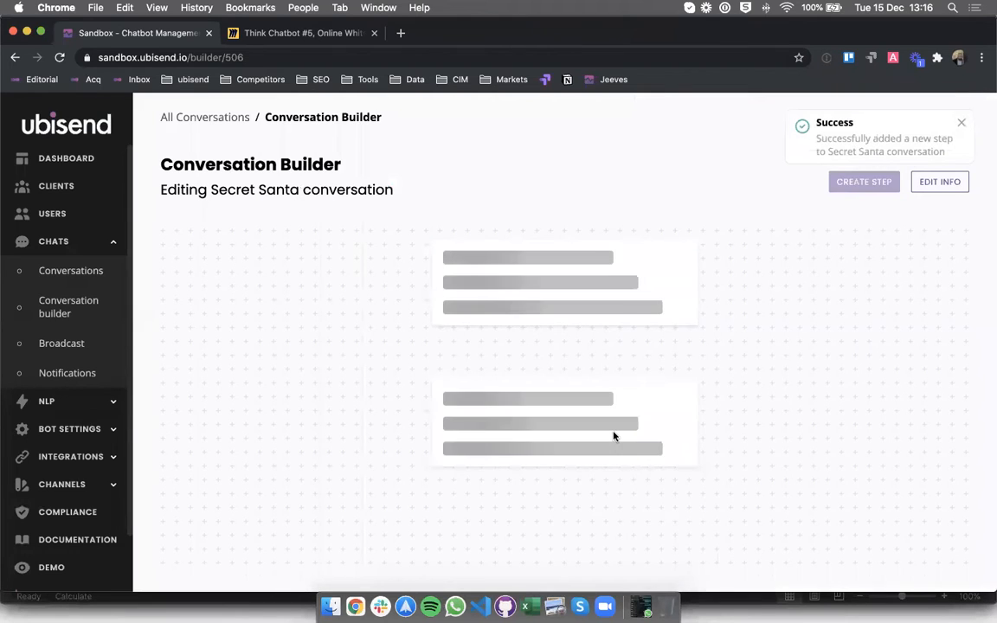
Add a second message to the "This is who you got!" step and set its message type to Quick Reply
scroll(613, 435, down, 5)
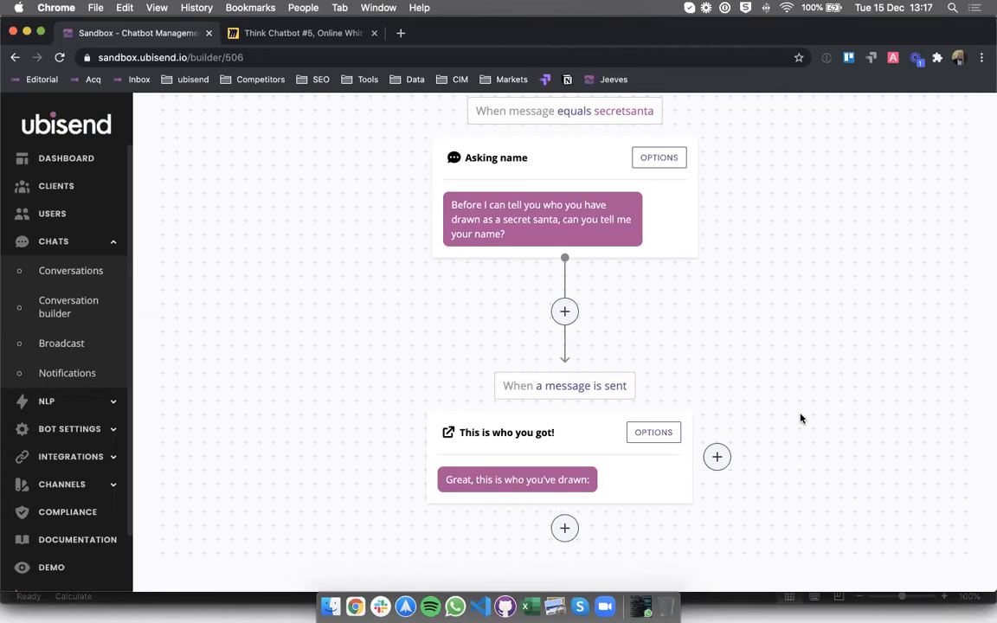
click(642, 437)
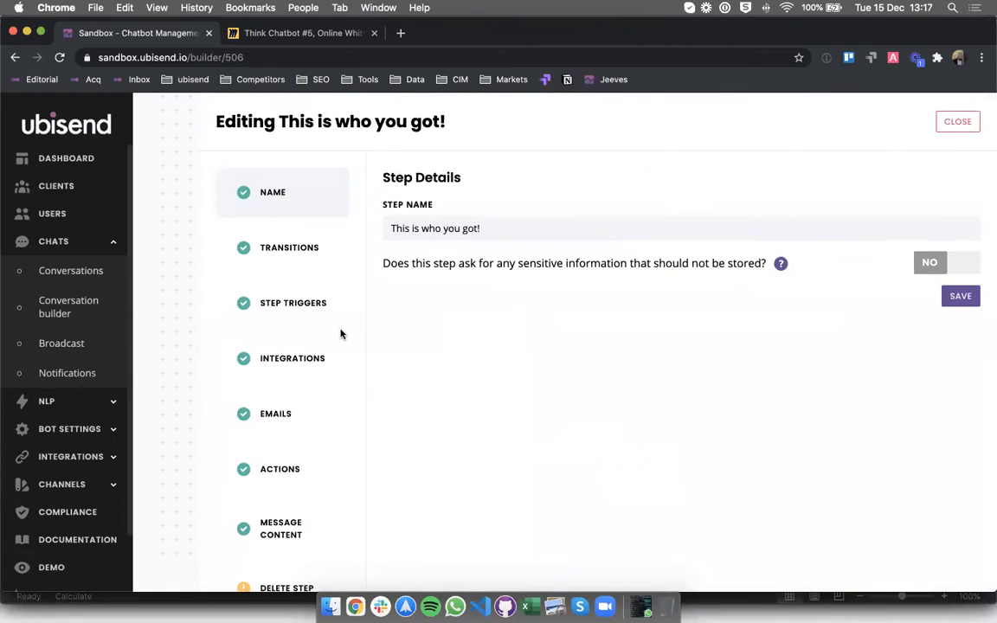
click(277, 511)
click(653, 331)
click(951, 225)
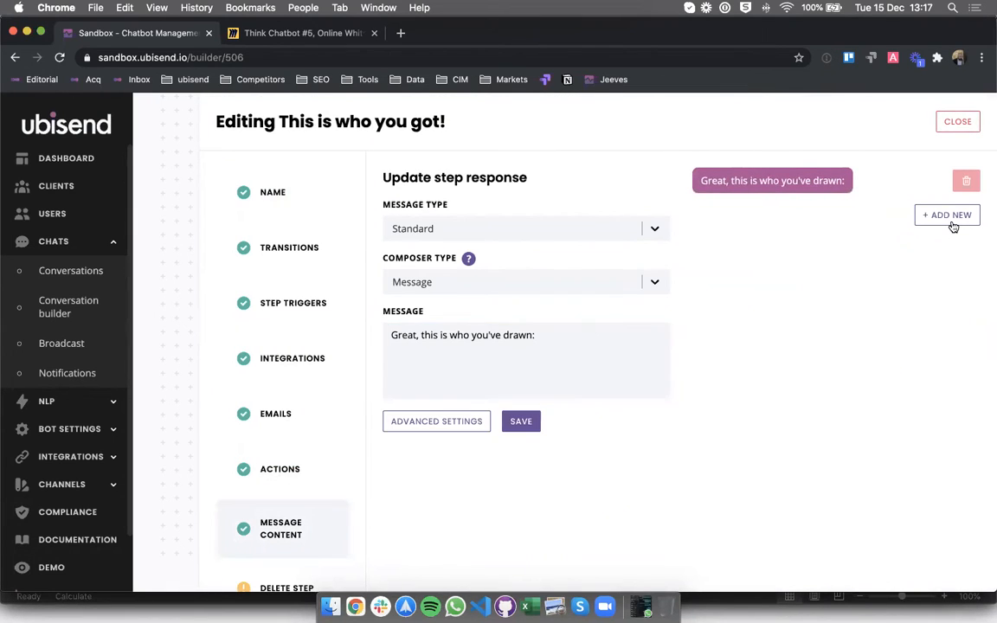
click(651, 339)
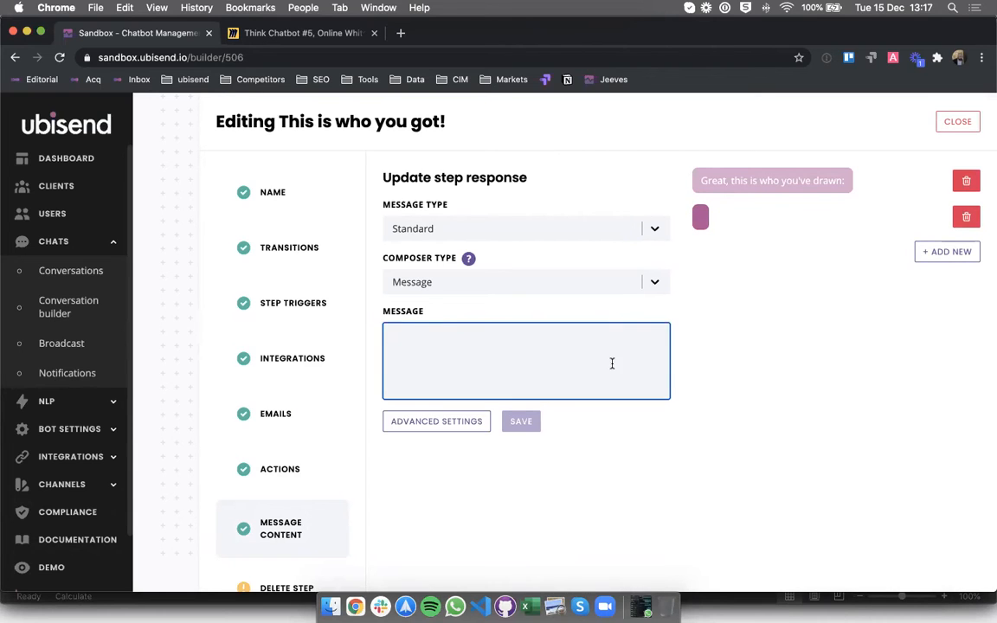
click(651, 230)
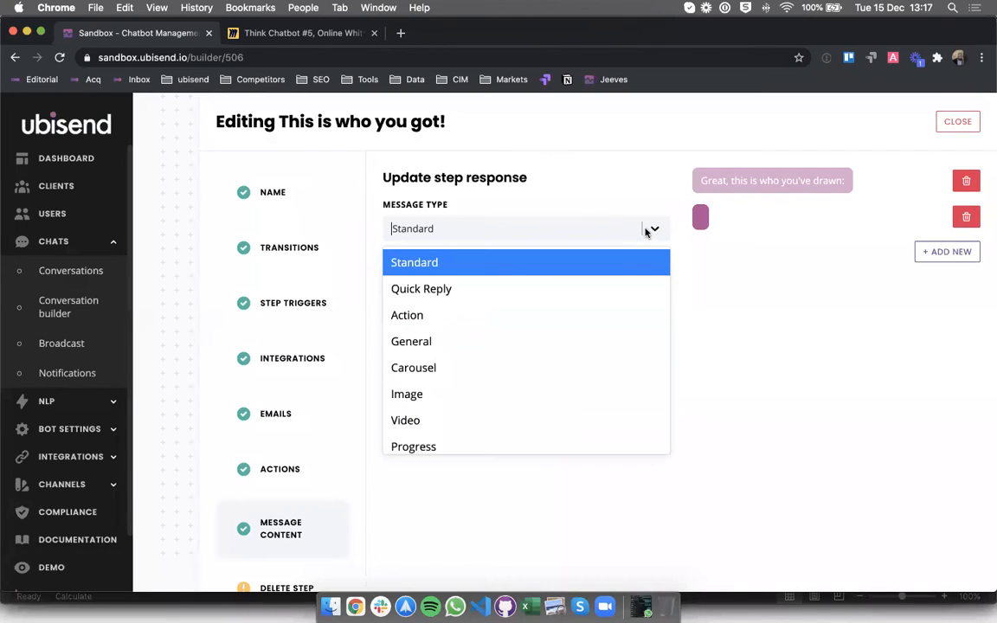
click(537, 293)
Write the Quick Reply message "I can tell you your giftie's wishlist. Would you like to know what they want?"
click(509, 336)
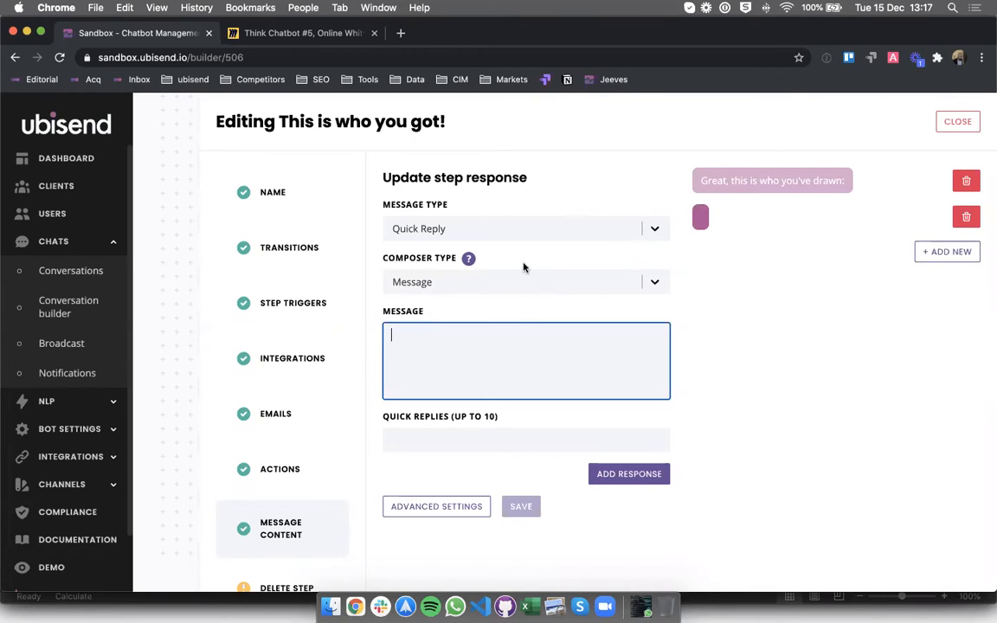
text(I can y)
key(BackSpace)
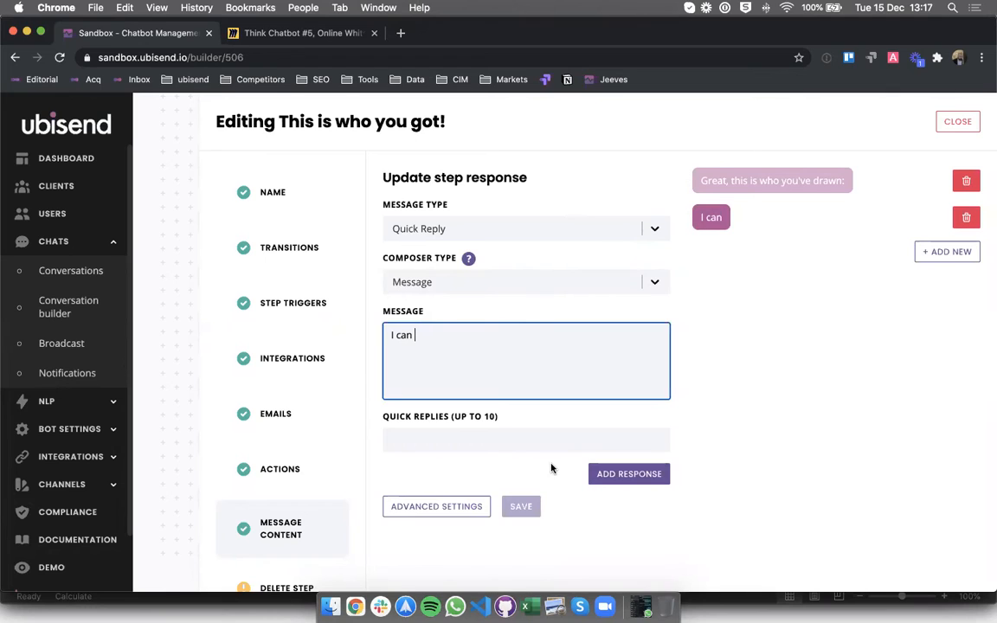
text(tell you )
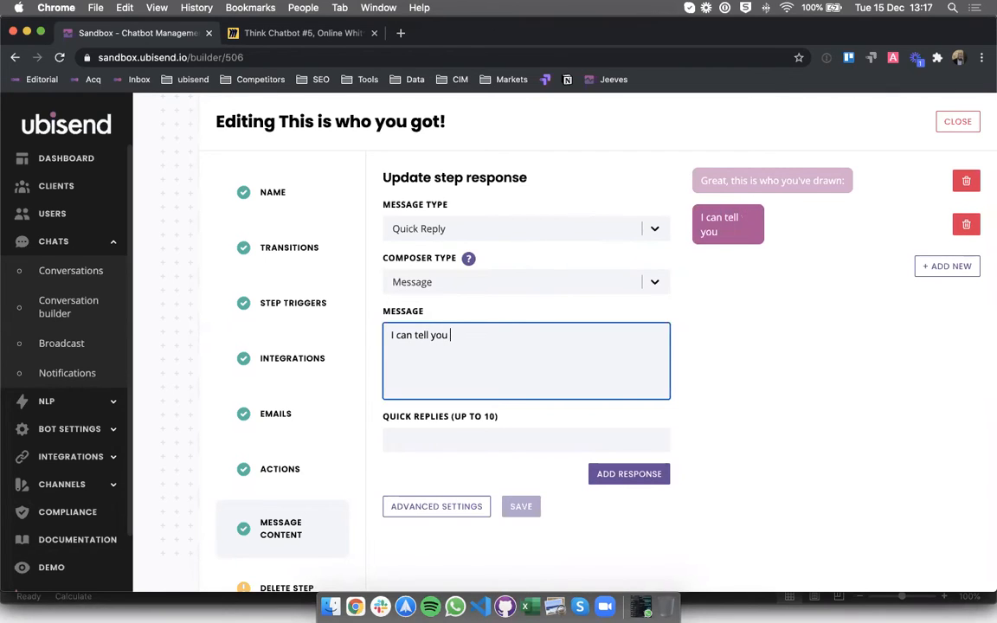
text(your giftie's)
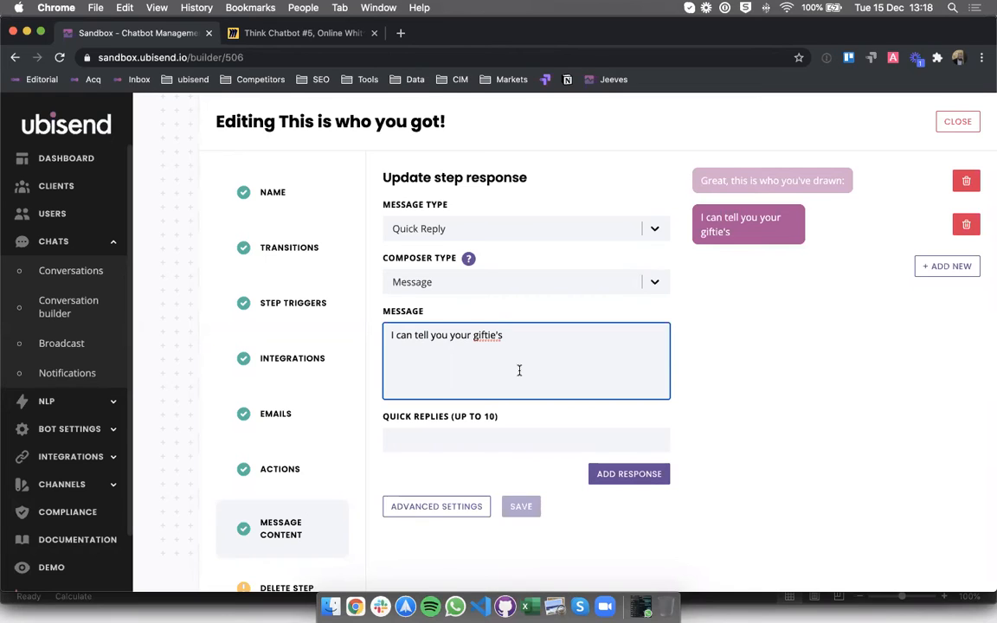
text(wish)
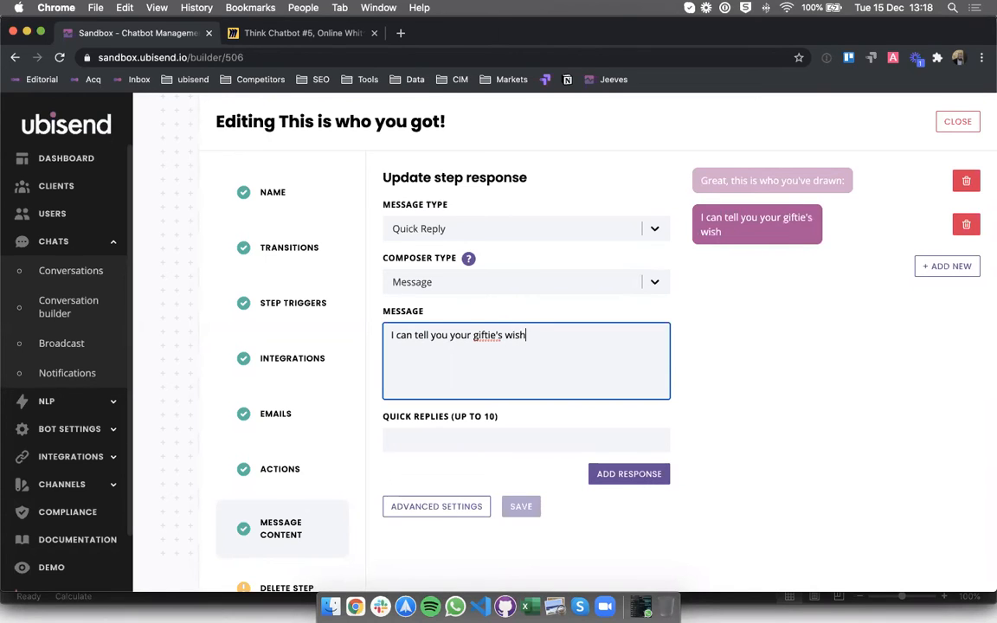
text(list. Wou)
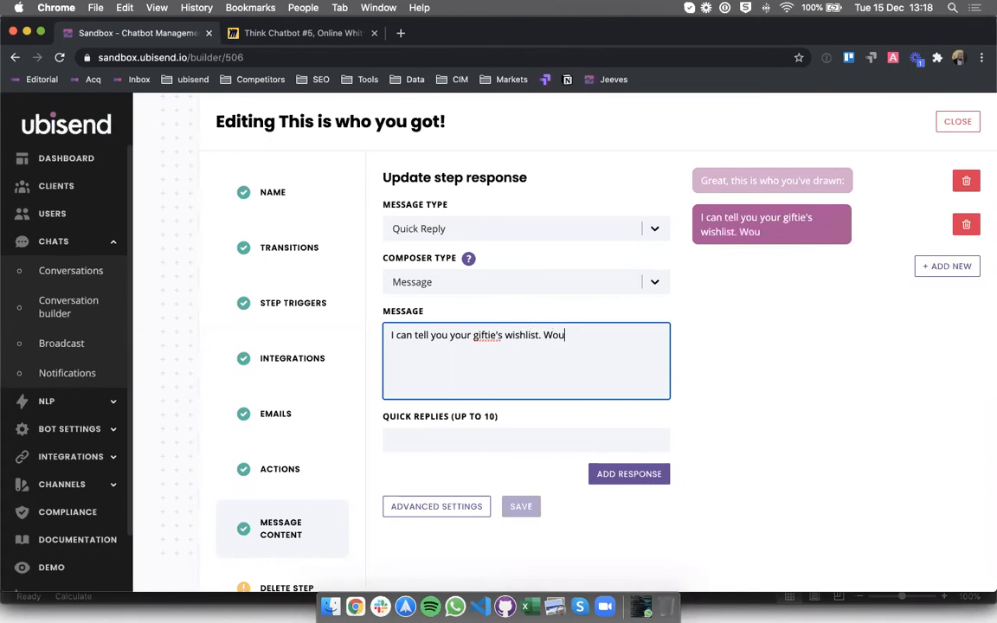
text(ld you like to know w)
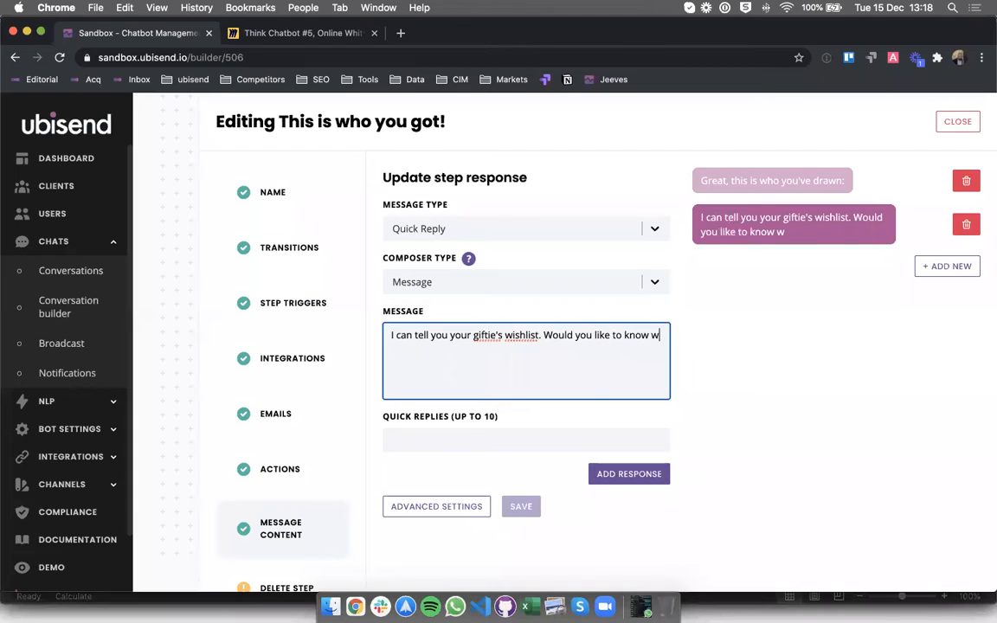
text(hat they want?)
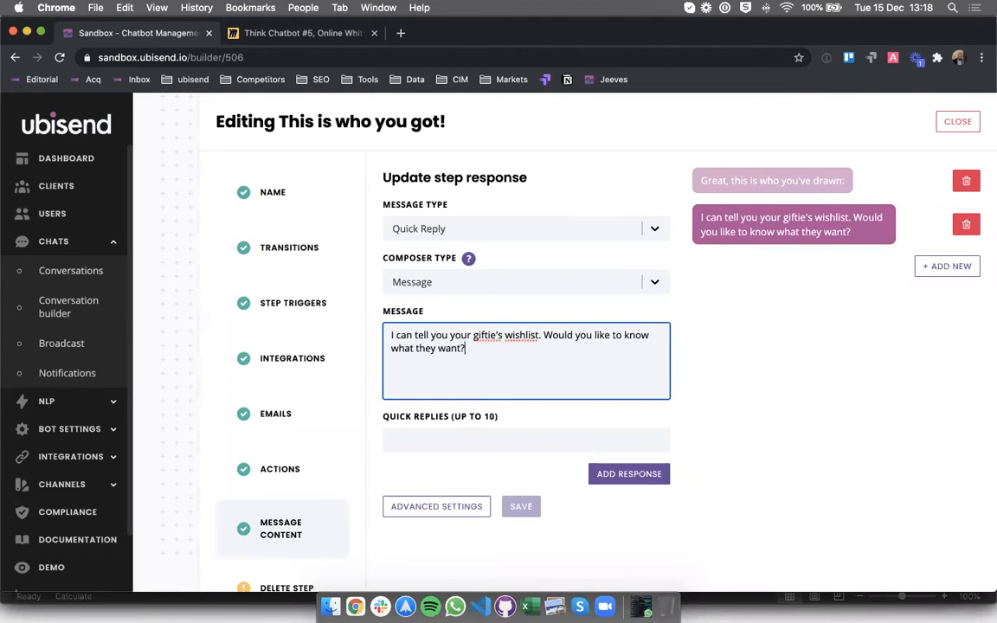
Add the quick replies "Yes please" and "No I'll surprise them" to the wishlist question and save the message
click(491, 442)
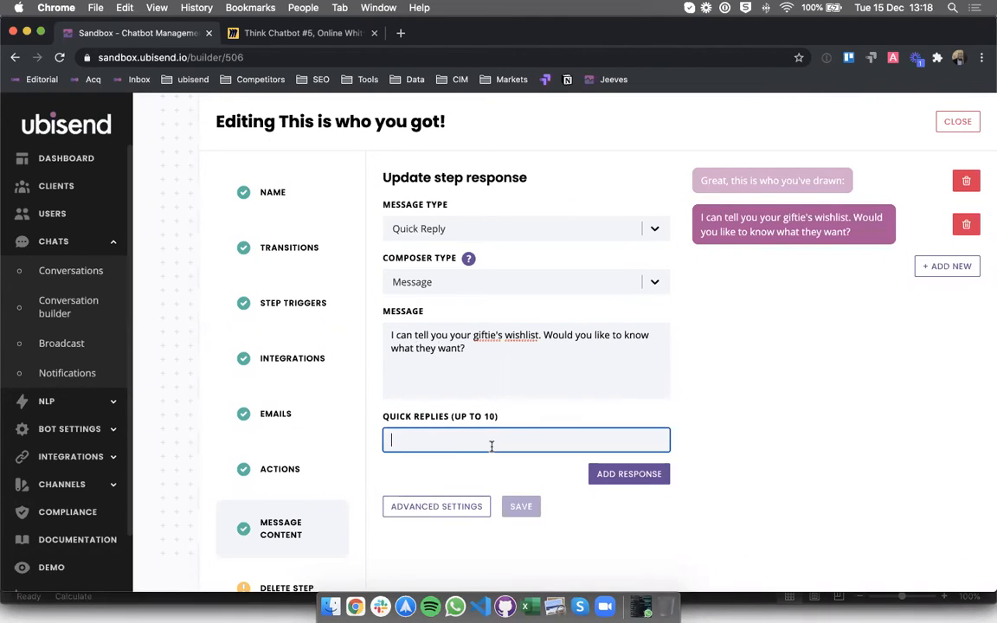
text(Yes please)
click(660, 470)
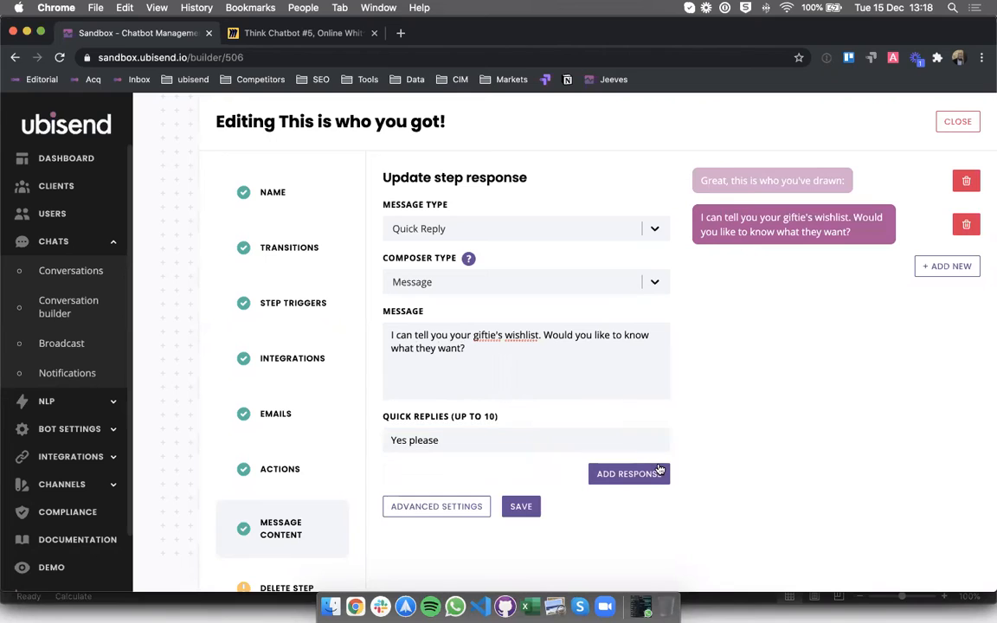
click(562, 477)
text(No )
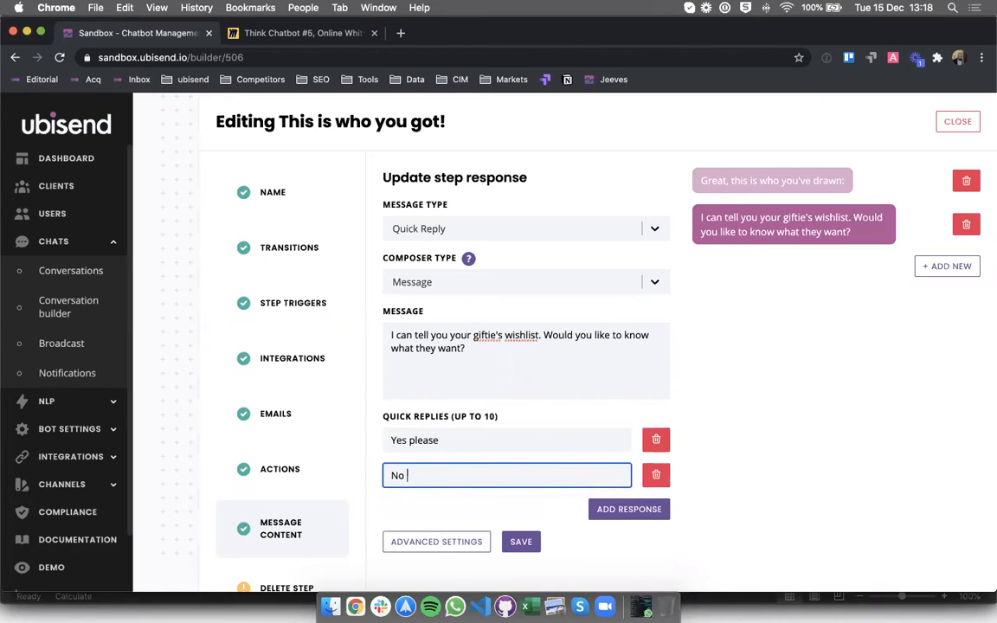
text(I'll surprise them)
click(522, 545)
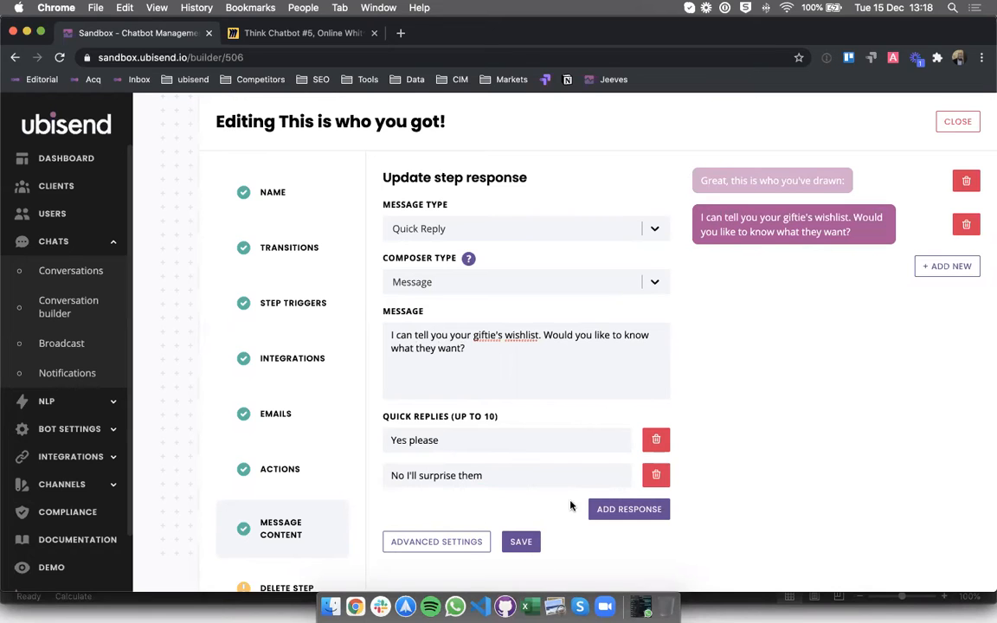
click(959, 121)
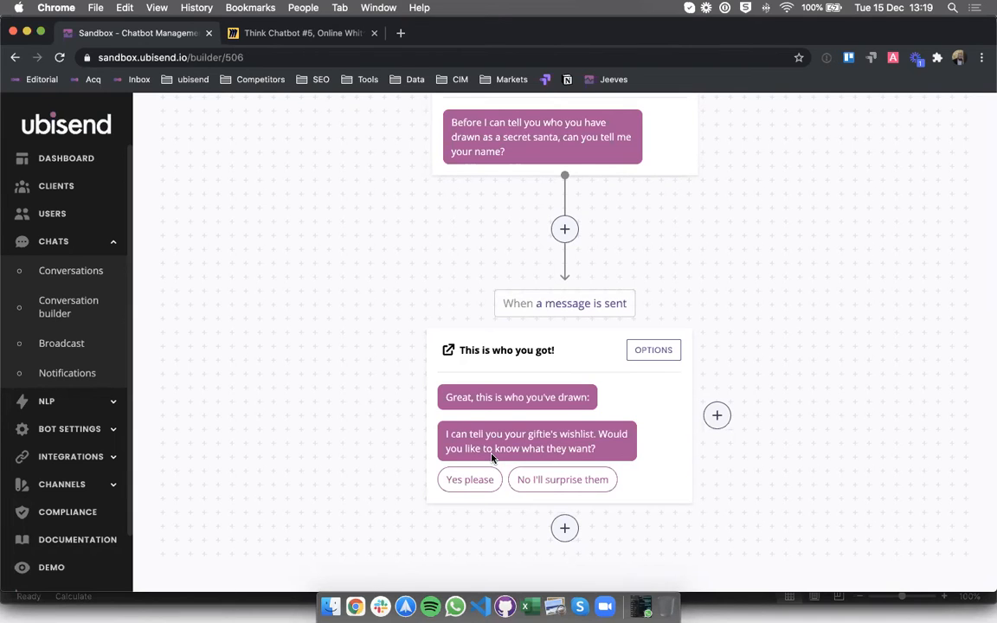
Start a new step following "This is who you got!" and title it "No thanks"
click(564, 528)
click(432, 213)
text(No thanks)
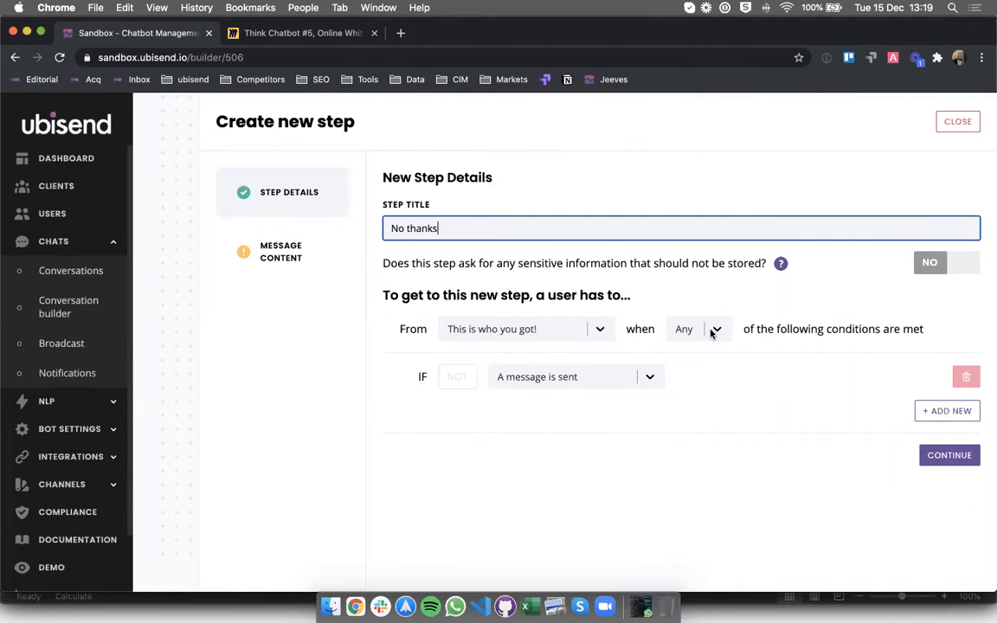
click(578, 381)
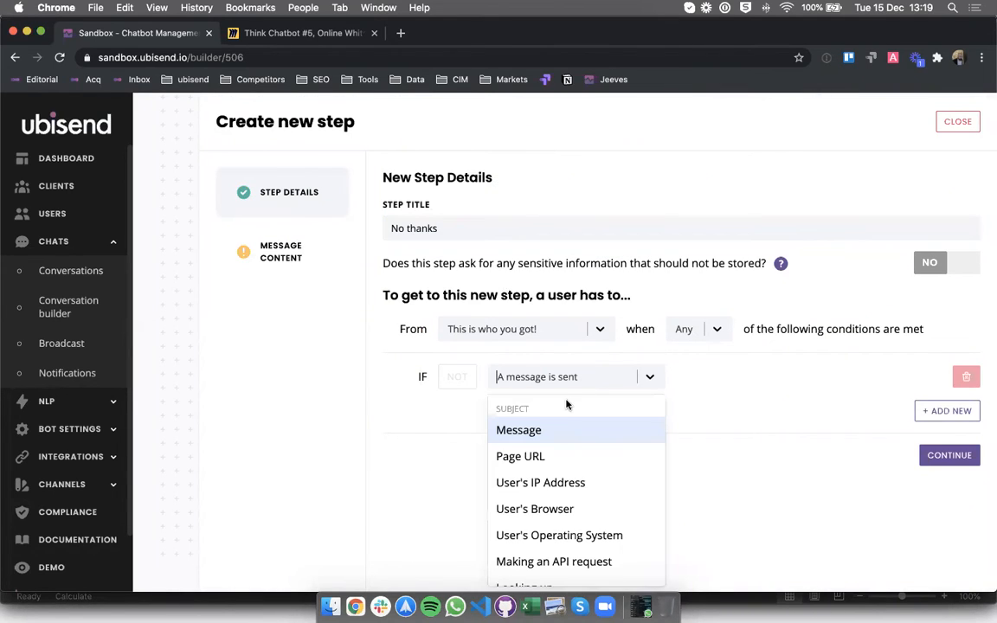
click(806, 402)
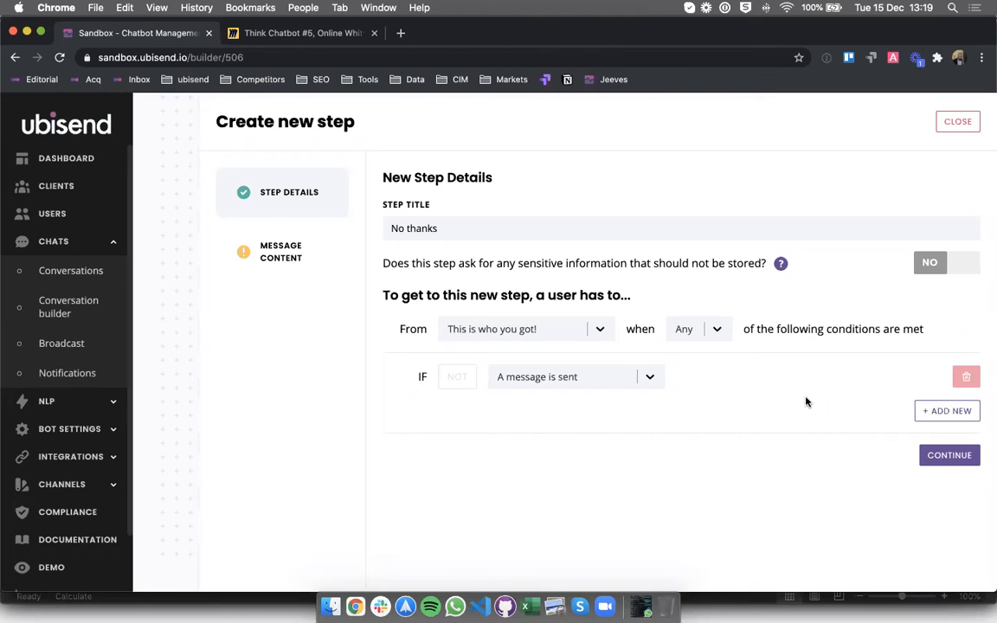
Set the No thanks step's condition to Message Equals "No I'll surprise them" and continue to its message content
click(619, 377)
click(517, 430)
click(749, 377)
text(equa)
click(740, 430)
click(839, 379)
text(No I'll surprise them)
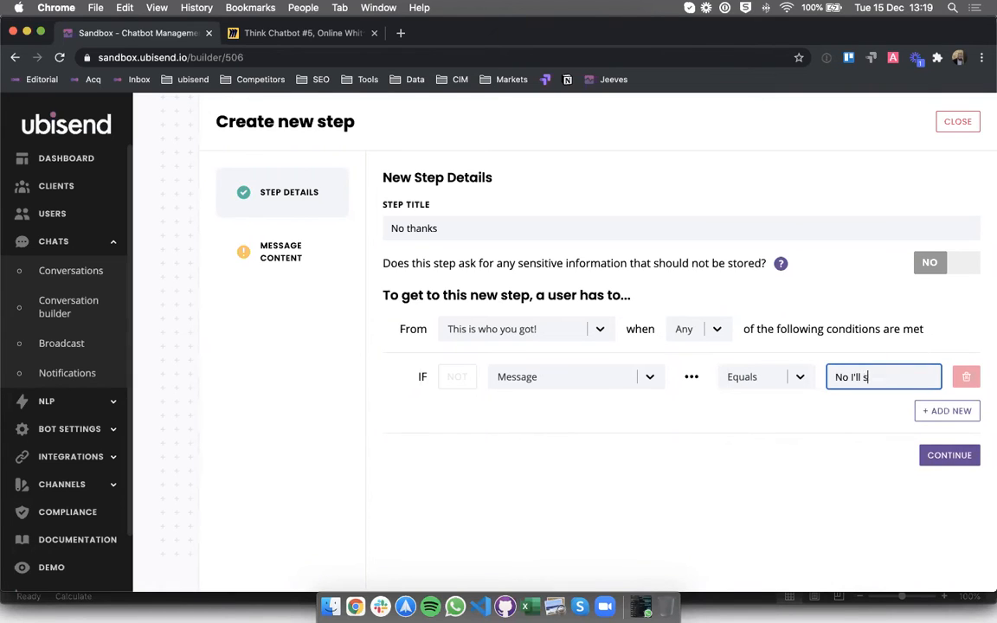
click(947, 456)
Enter the placeholder message "aiodajsd" for the No thanks step and create the step
click(663, 355)
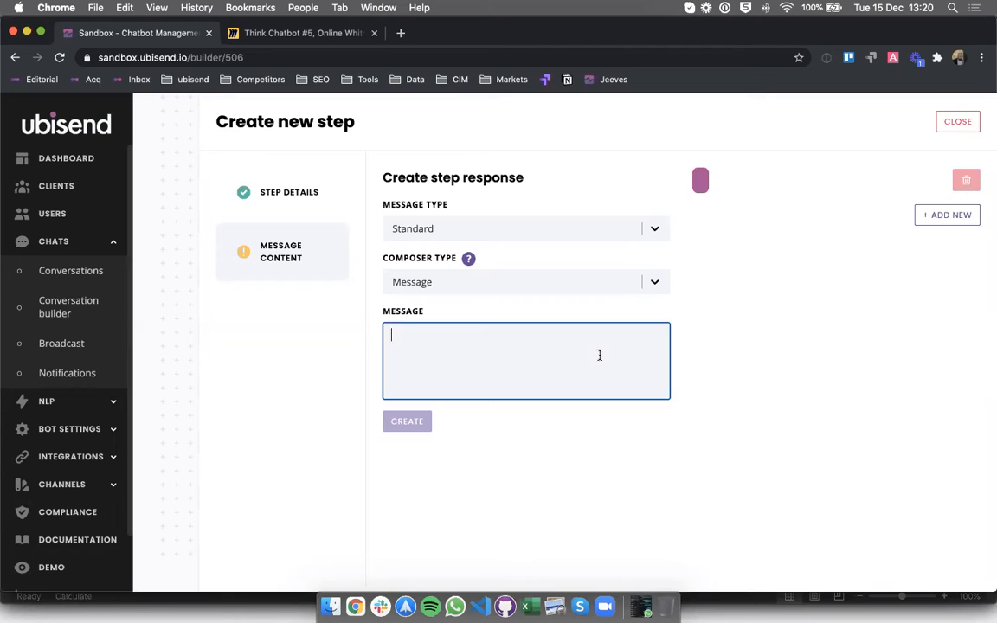
text(aiodajsd)
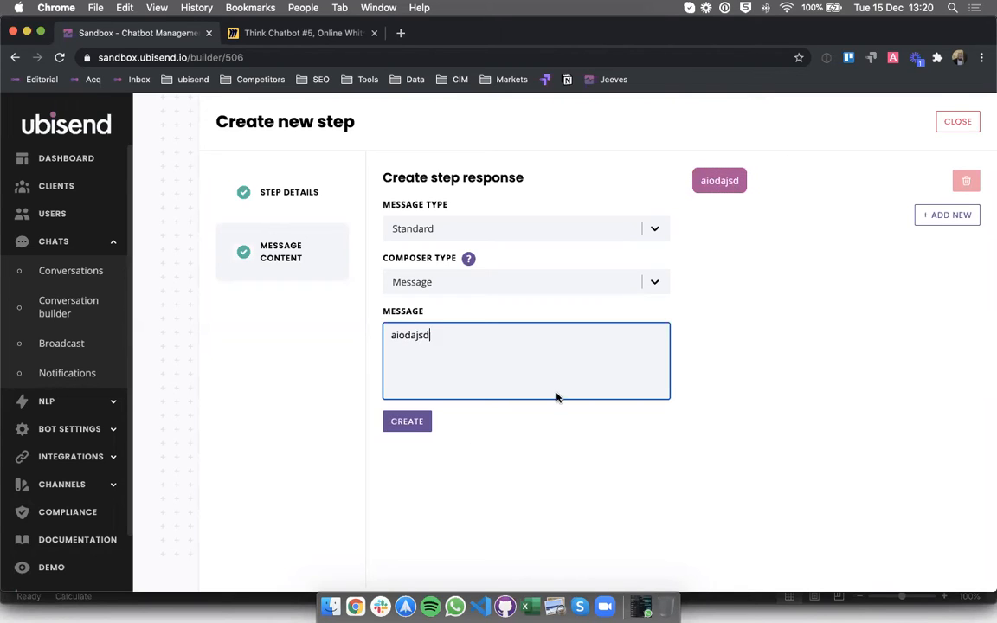
click(408, 421)
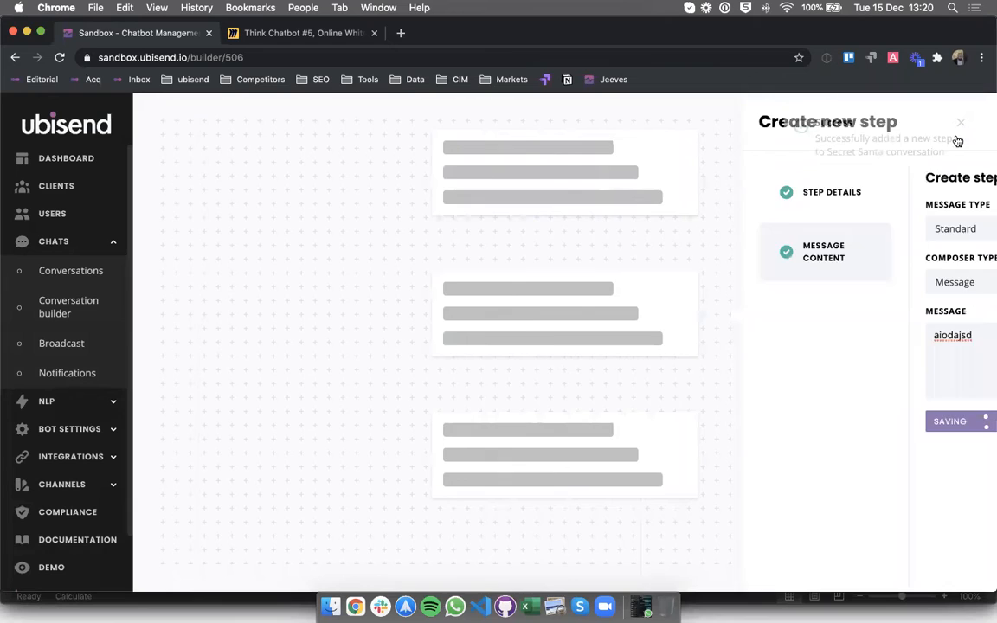
scroll(816, 322, down, 5)
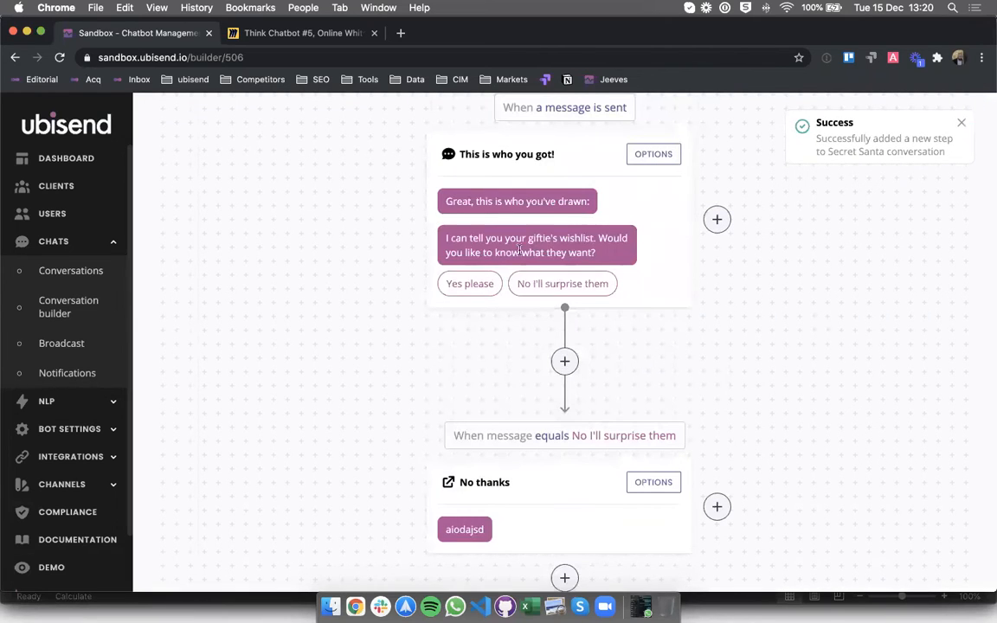
triple_click(547, 235)
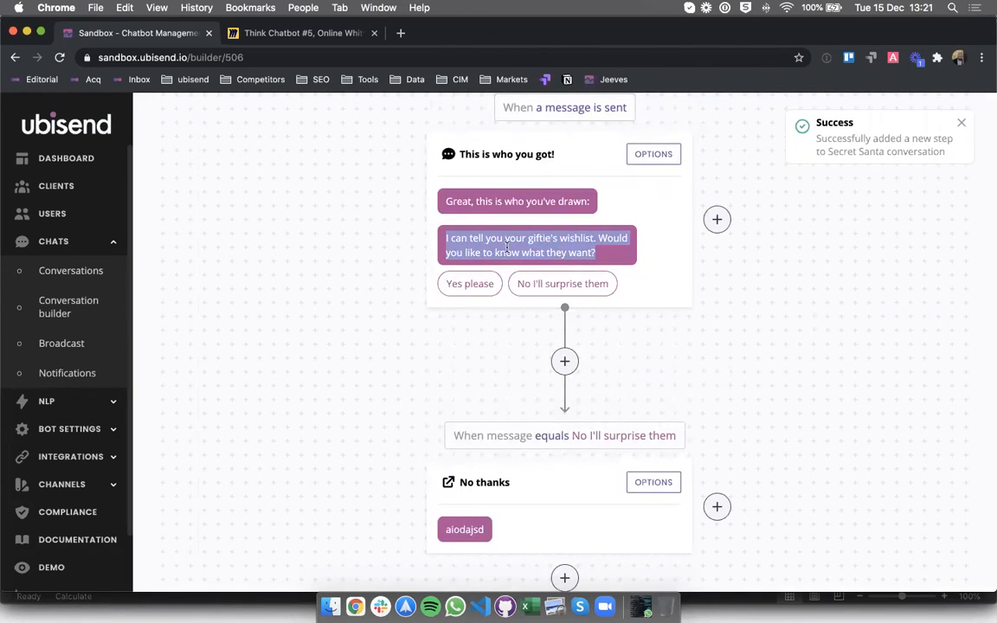
click(531, 238)
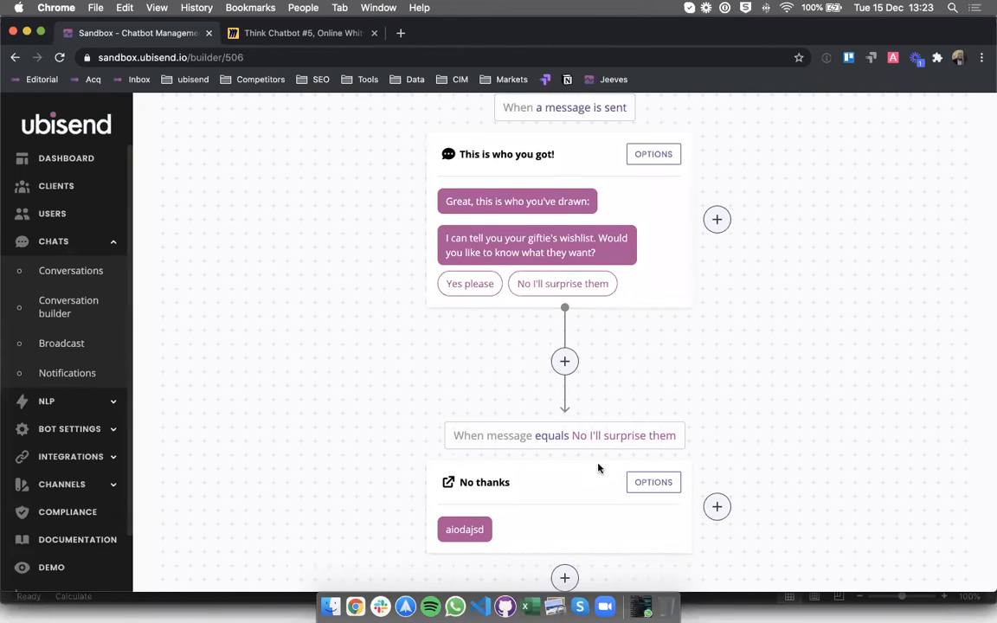
Replace the No thanks step's placeholder message with "Perfect, good luck finding them something they like."
click(662, 482)
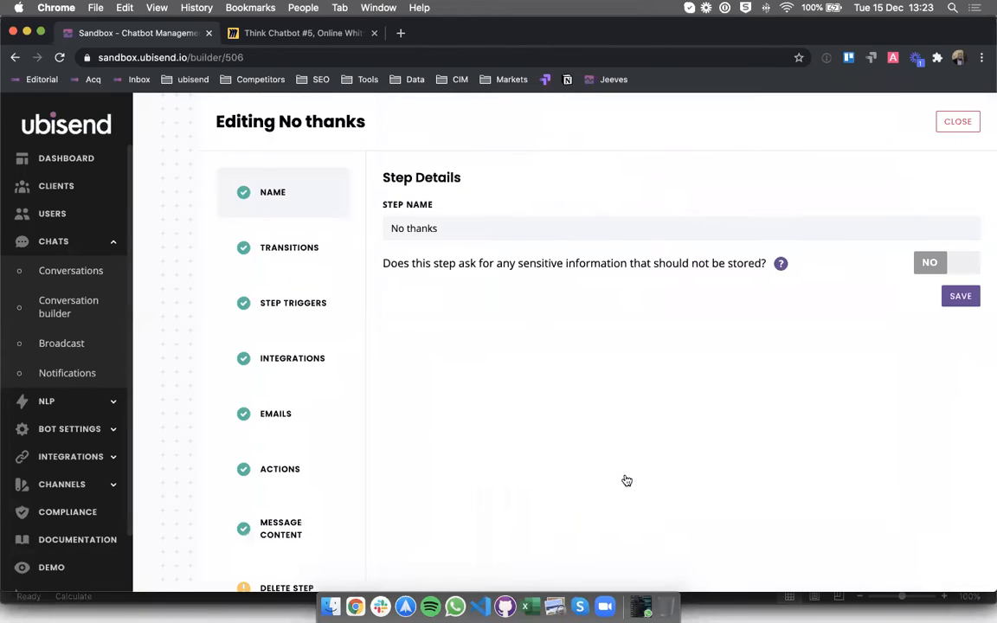
click(264, 523)
drag(504, 377, 325, 305)
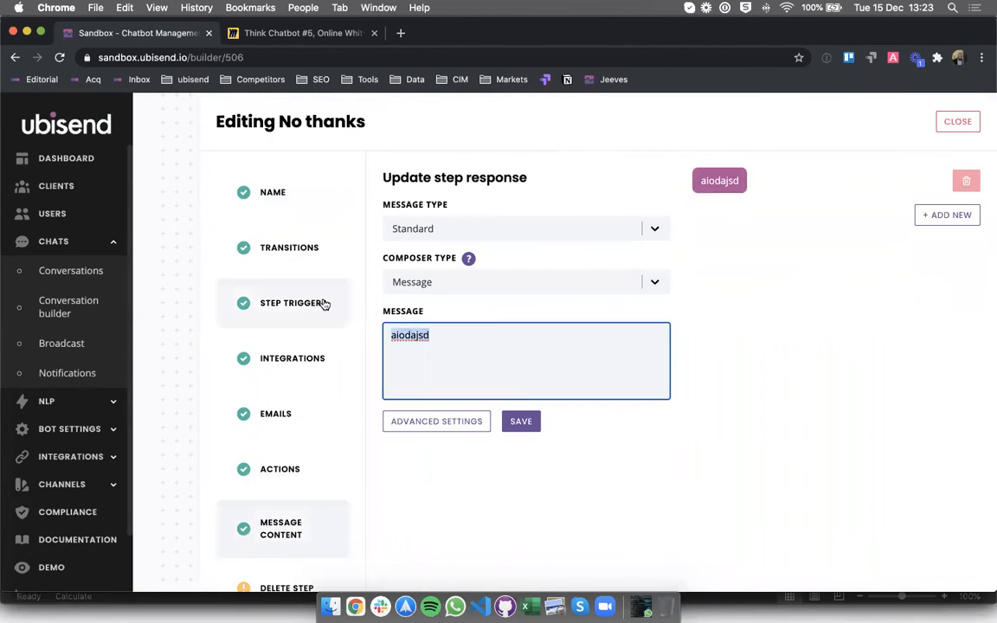
text(Perfect,)
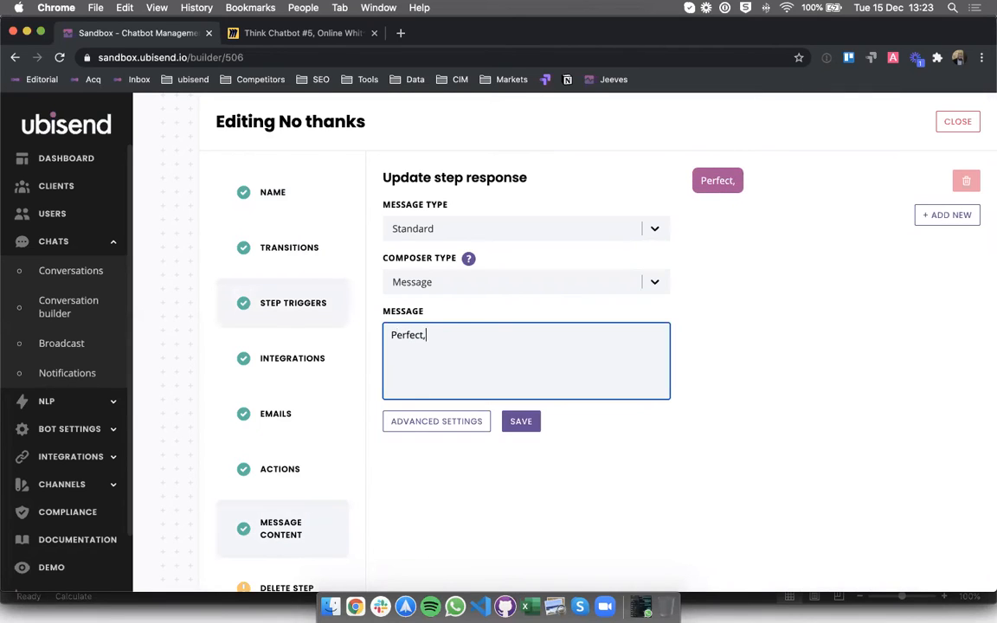
text( good luck finding them)
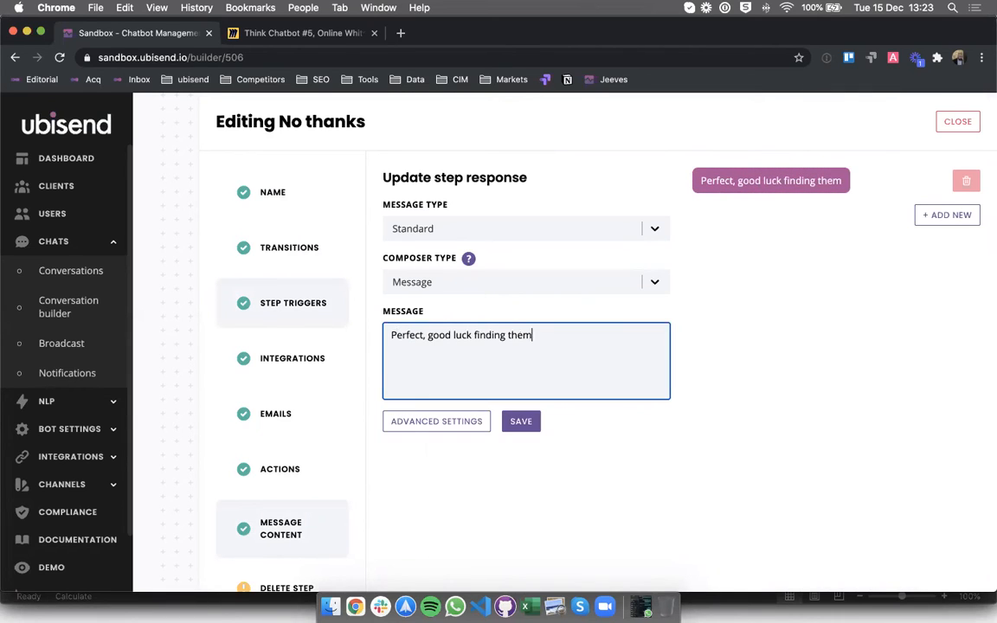
text( something they like)
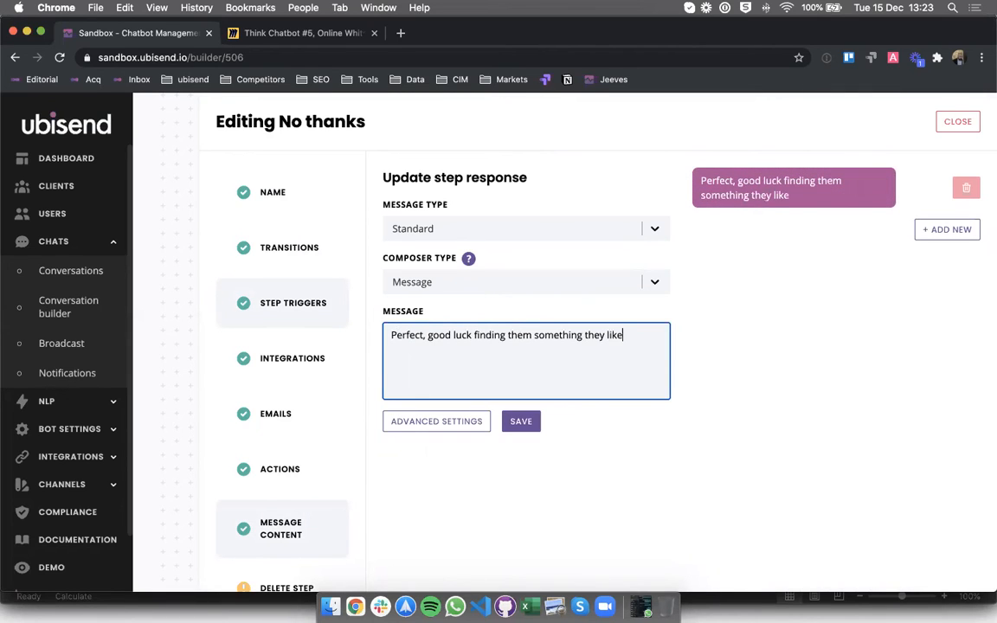
text( ()
text(.)
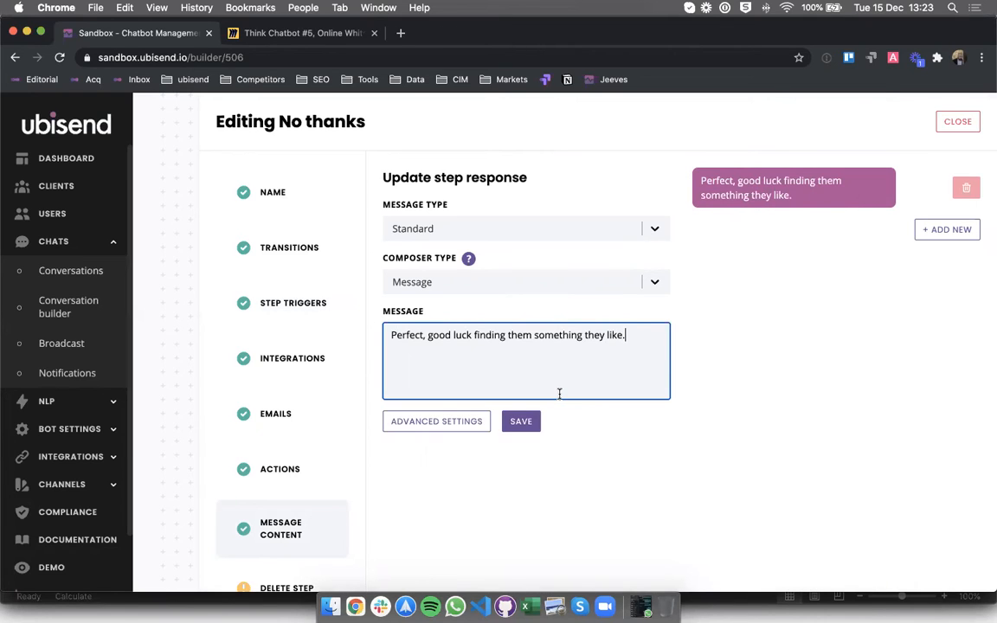
Extend the No thanks message's ending with "(I've heard they're difficult).", save it and close the step editor
key(BackSpace)
text((I've hard the)
key(BackSpace)
key(BackSpace)
key(BackSpace)
key(BackSpace)
key(BackSpace)
key(BackSpace)
text(eard they're difficu)
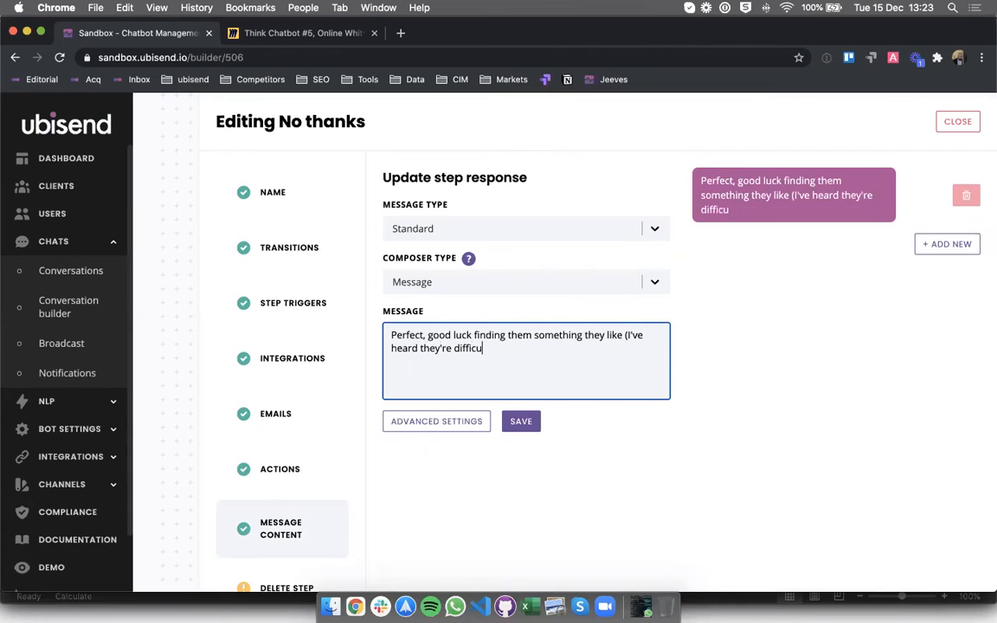
text(lt).)
click(511, 421)
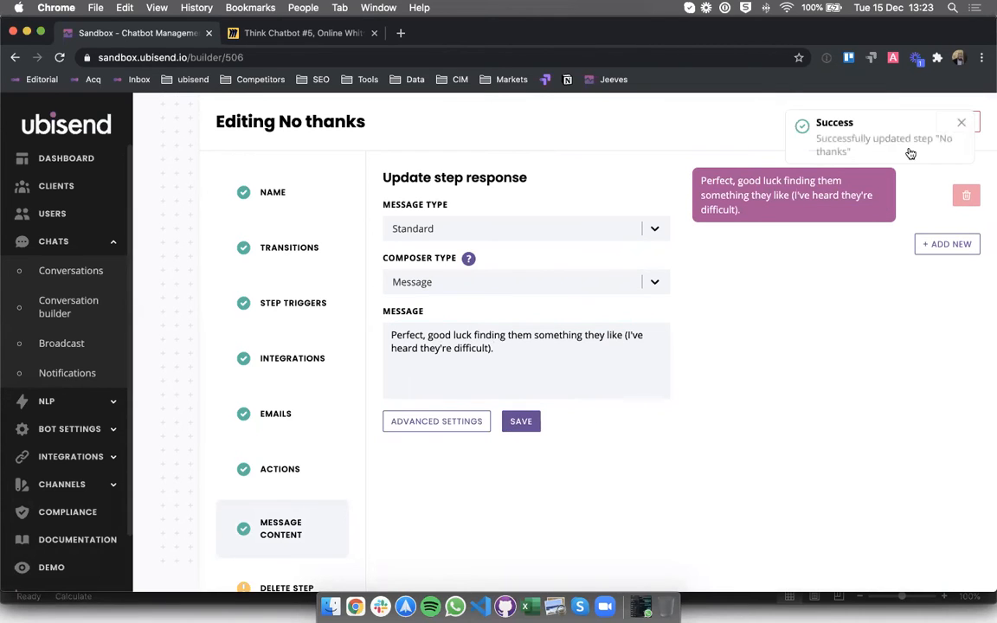
click(952, 120)
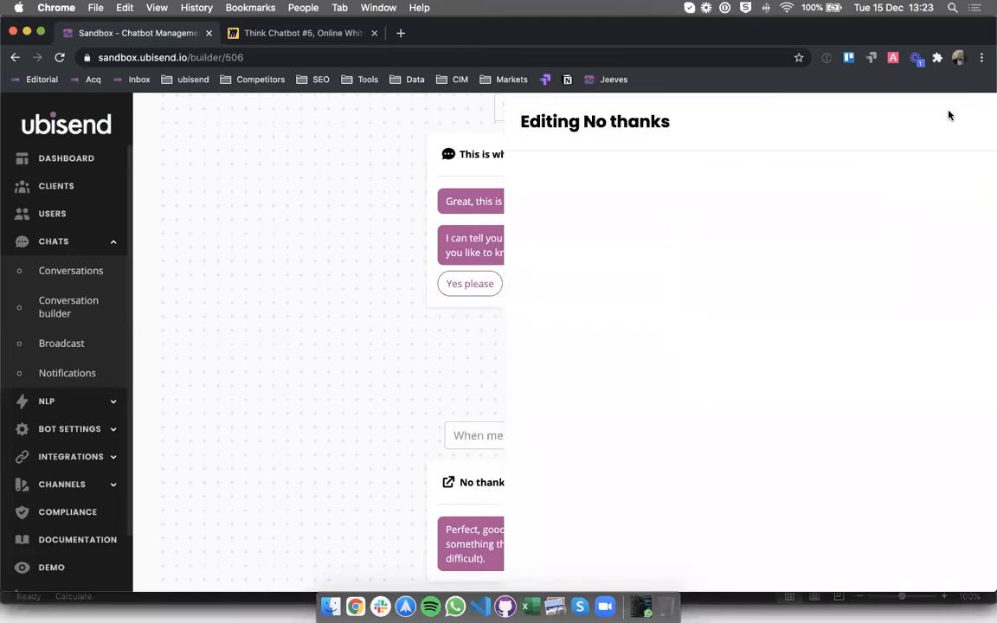
scroll(949, 112, down, 2)
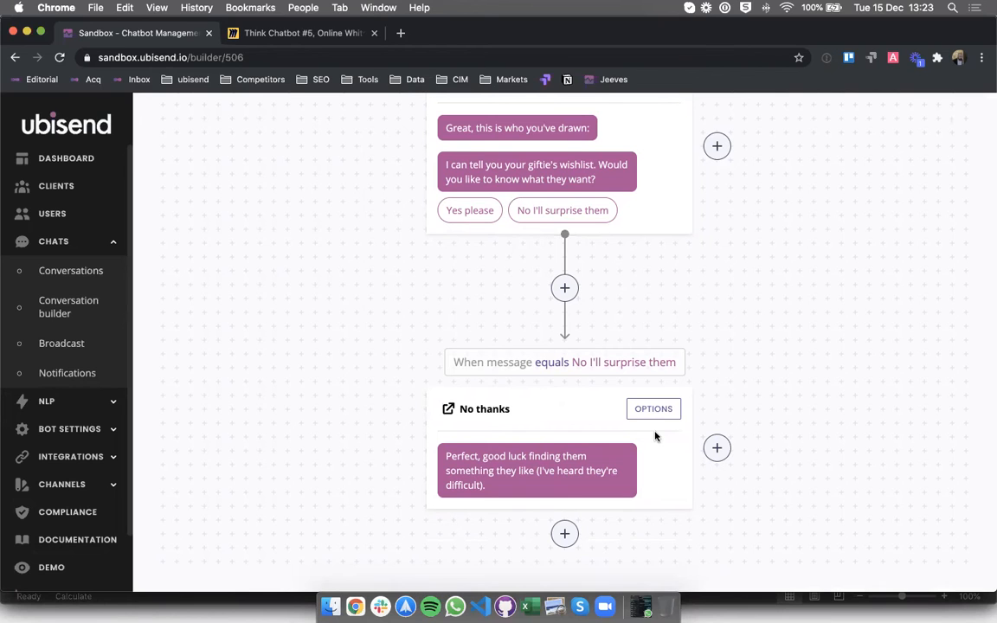
scroll(655, 436, up, 10)
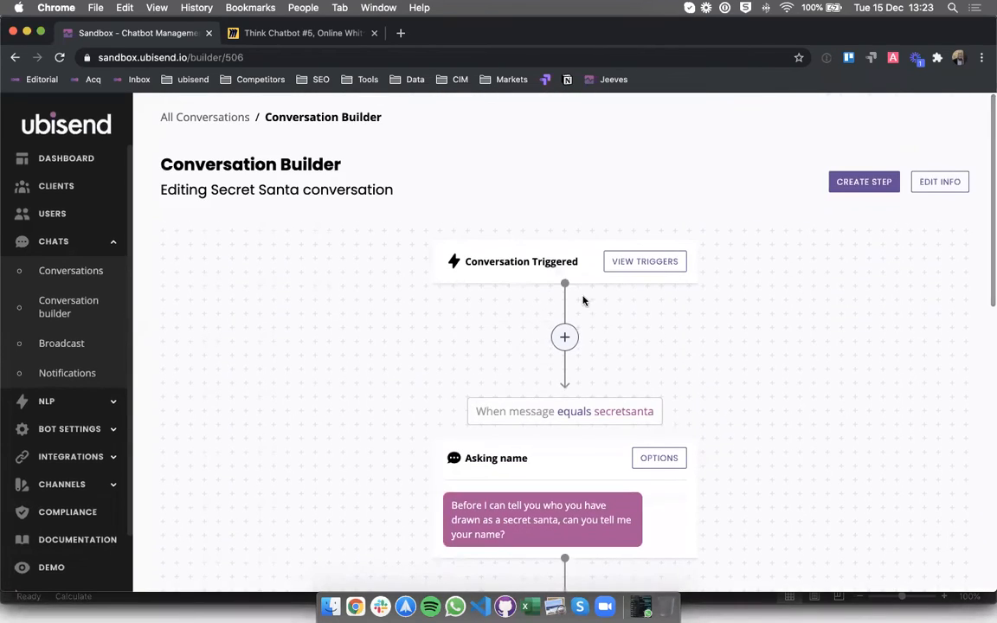
scroll(571, 337, down, 3)
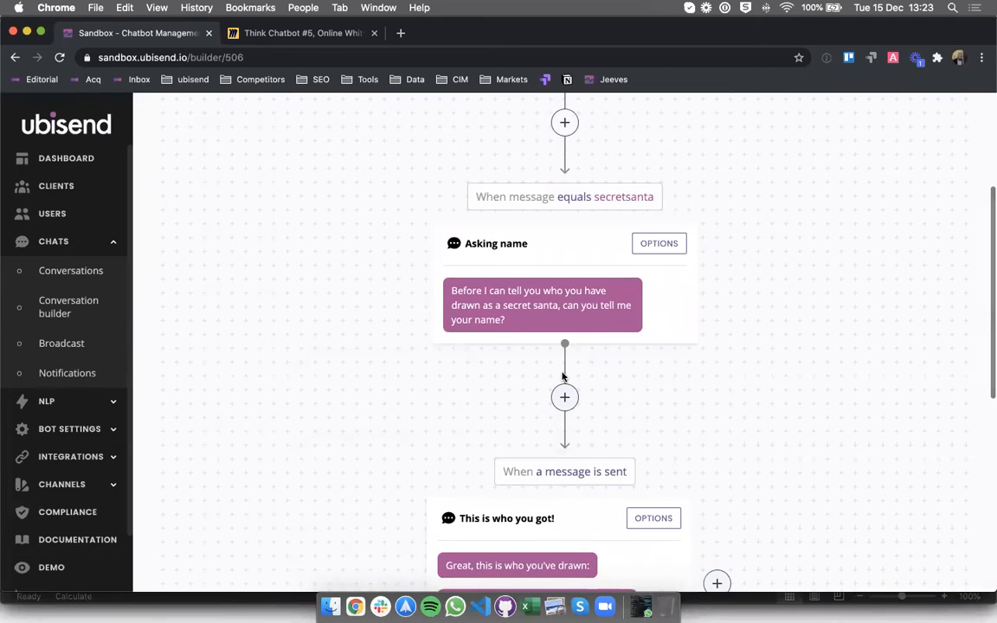
Start a new step branching from "This is who you got!" and title it "Yes please"
scroll(561, 344, down, 6)
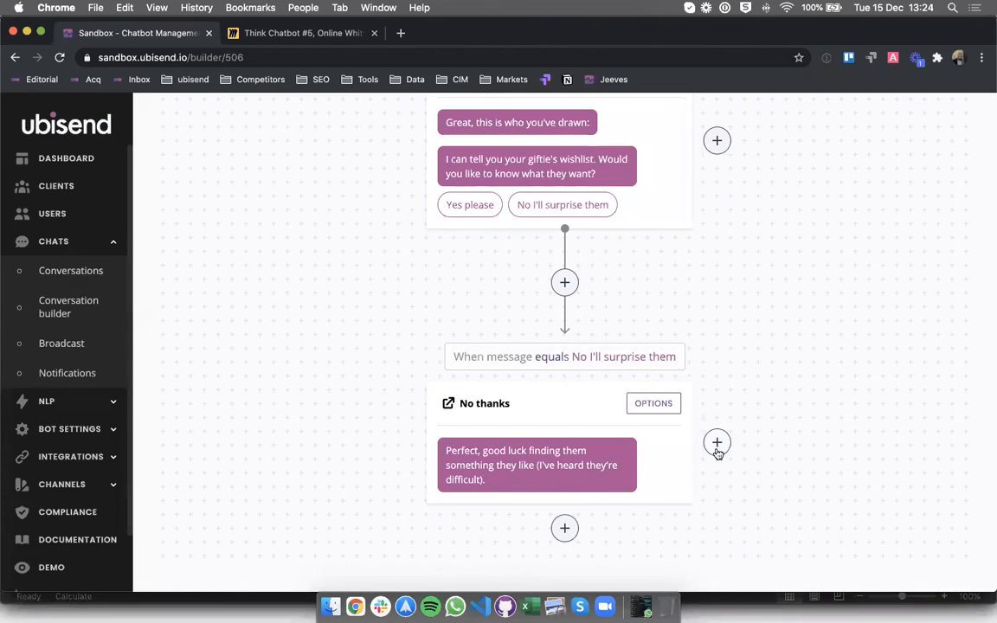
click(717, 443)
click(459, 228)
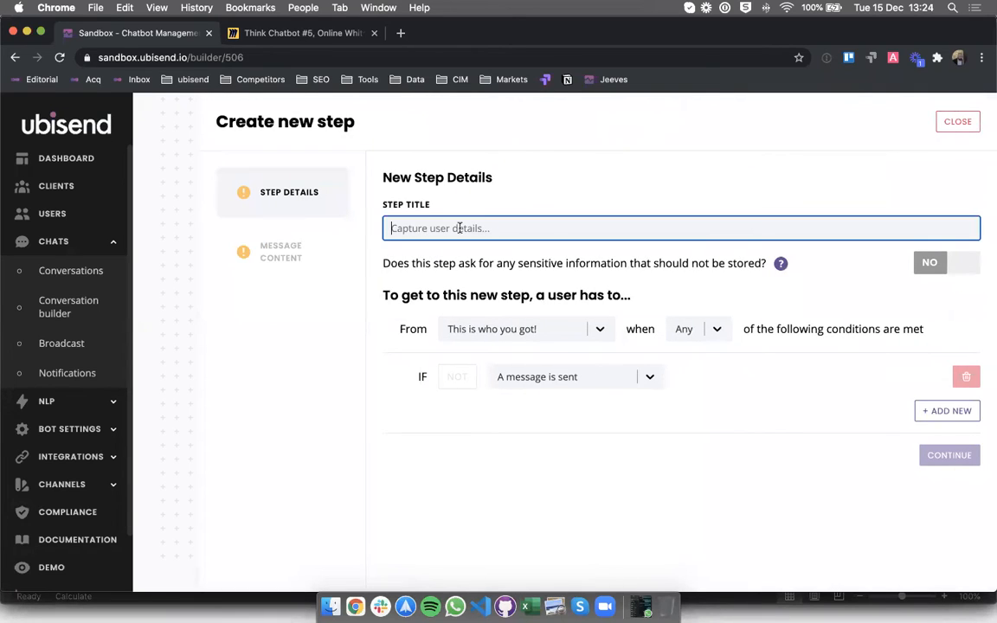
text(Yes please)
Set the Yes please step's condition to Message Equals "Yes please" and continue to its message content
click(546, 378)
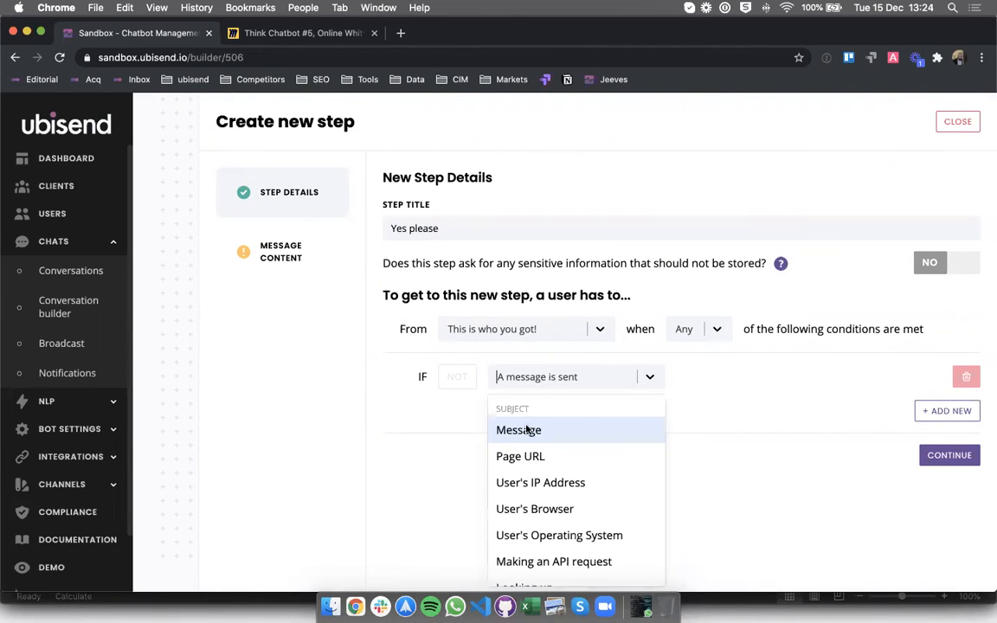
click(530, 429)
click(759, 377)
text(equa)
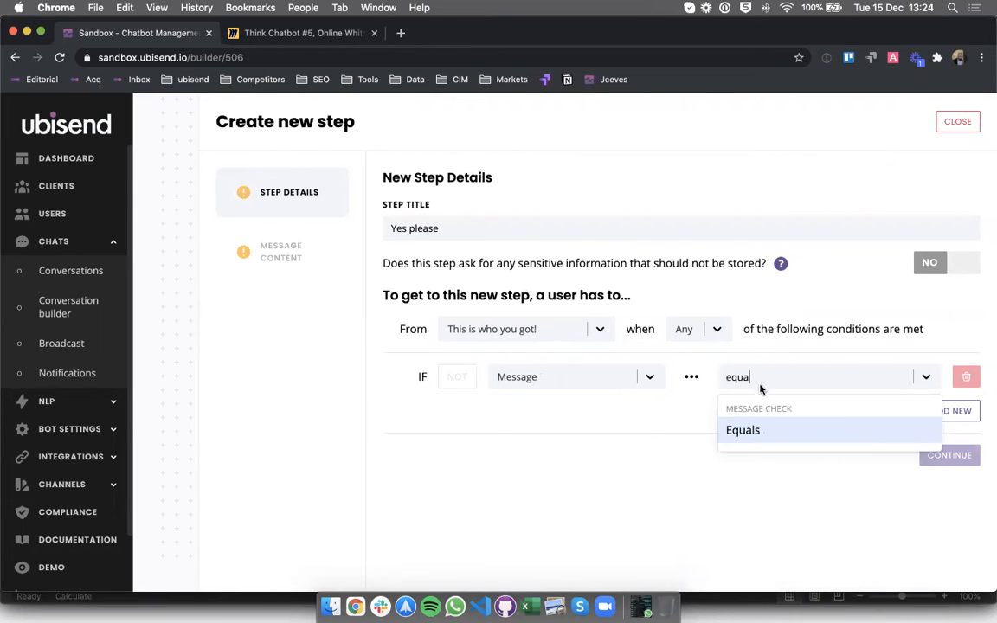
click(752, 444)
click(865, 377)
text(Y)
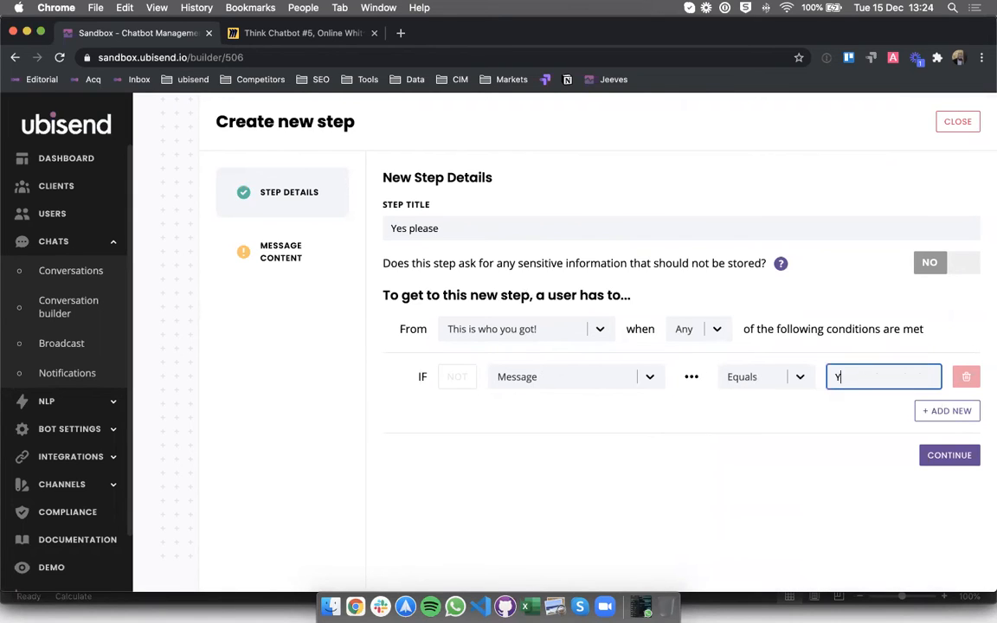
text(es please)
click(948, 457)
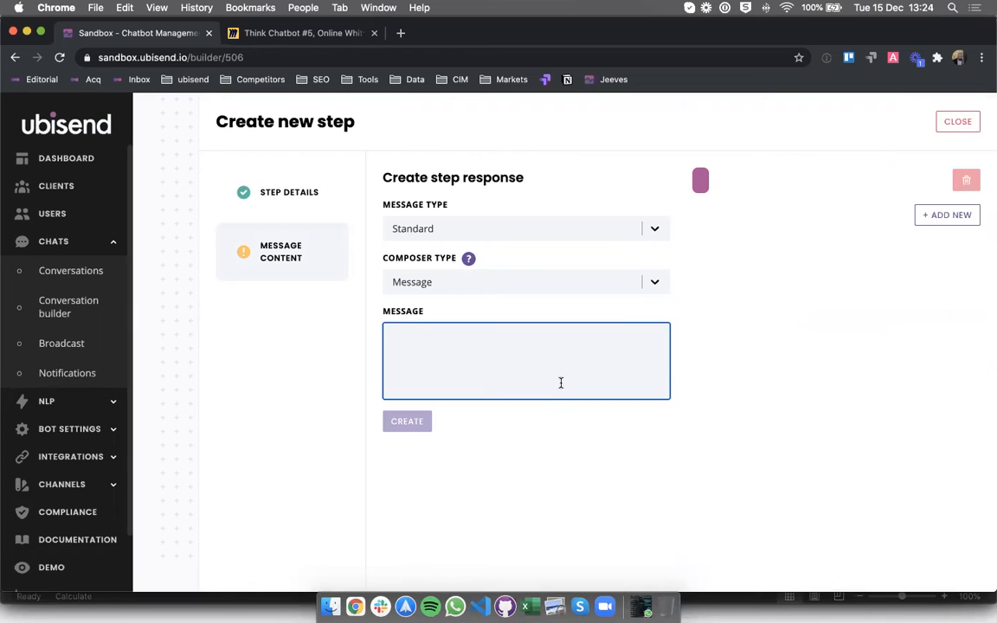
Enter the message "Wise choice. This is what they've told me they'd like:" for the Yes please step and create the step
text(a)
key(BackSpace)
text(Wise choice. This)
key(BackSpace)
key(BackSpace)
key(BackSpace)
key(BackSpace)
key(BackSpace)
text(This is )
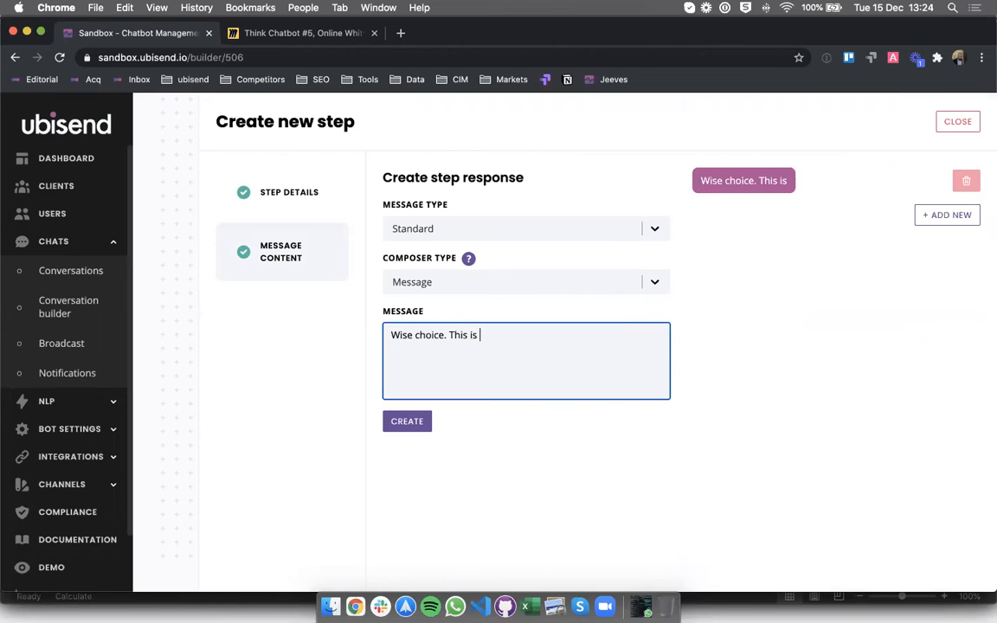
text(what they've )
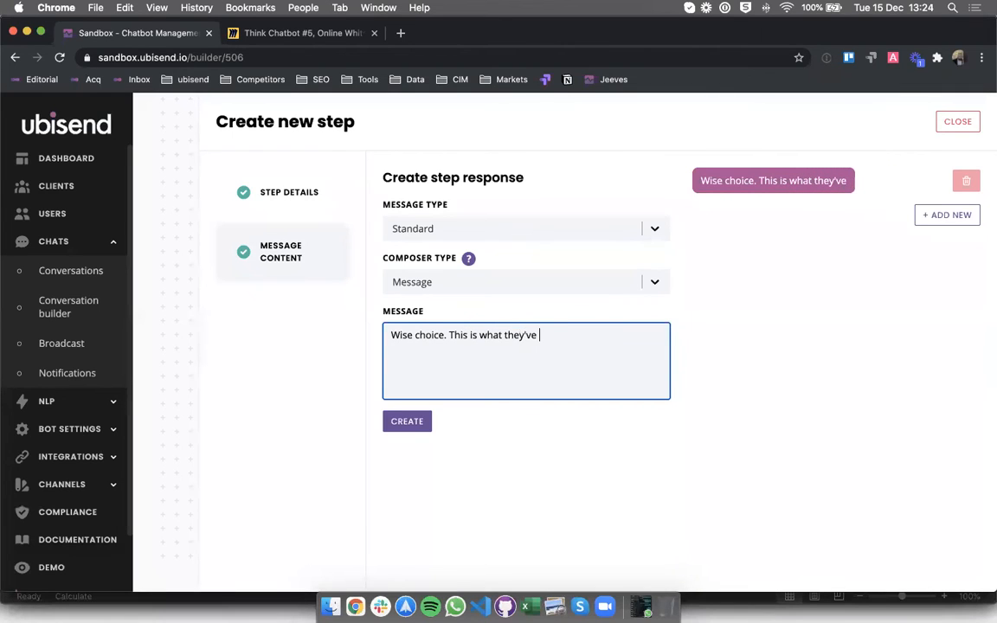
text(told me they'd like:)
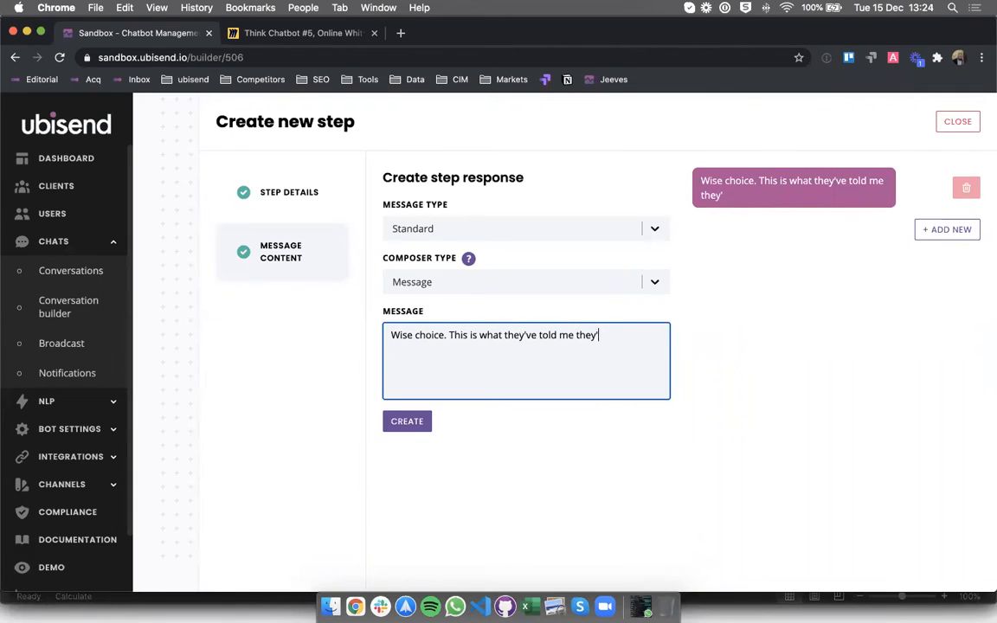
click(410, 422)
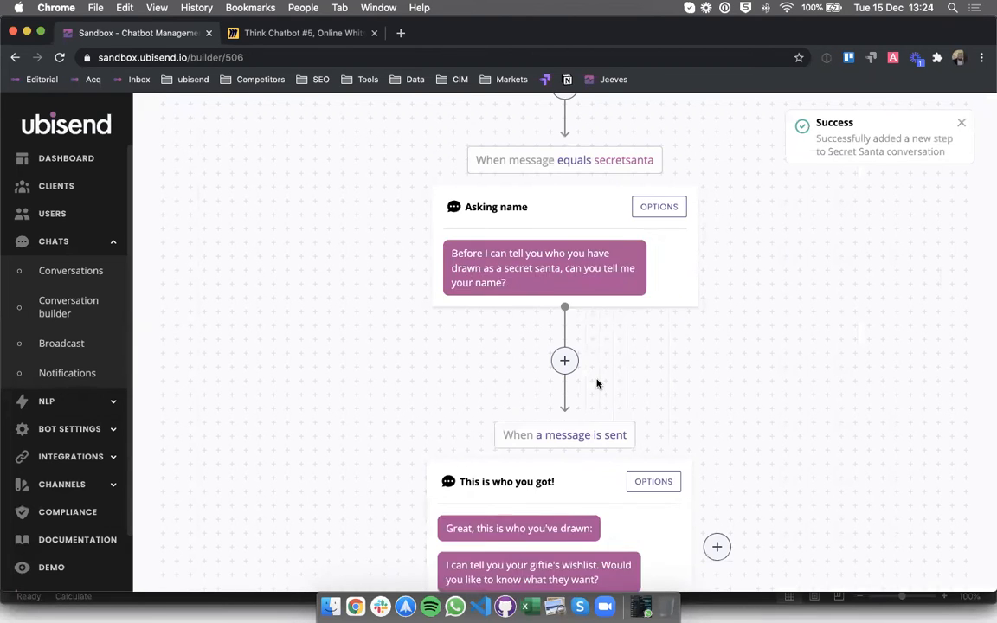
scroll(596, 383, down, 3)
scroll(597, 383, down, 5)
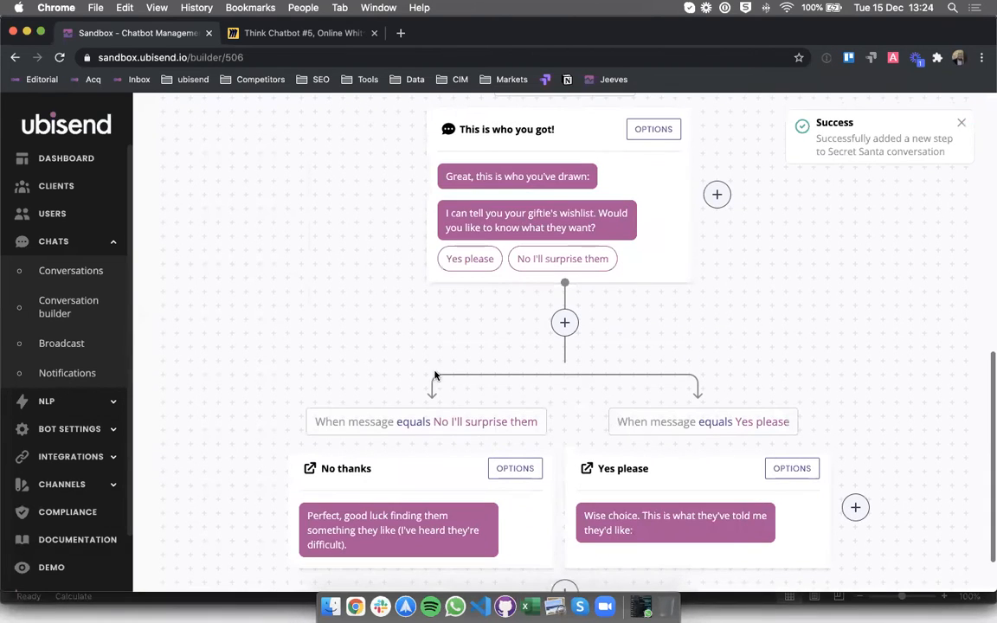
scroll(439, 149, down, 1)
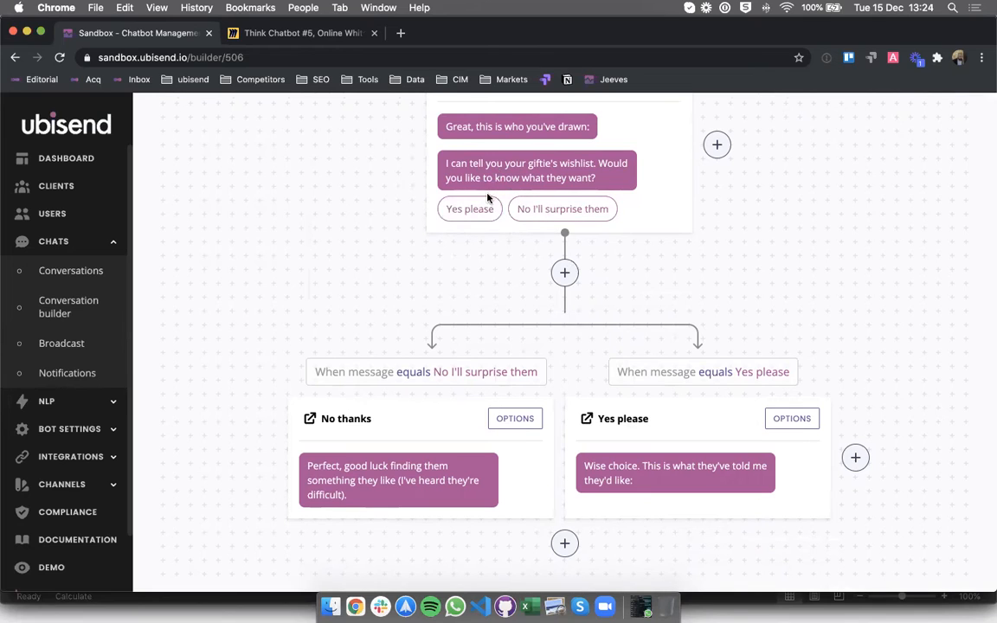
drag(696, 372, 789, 429)
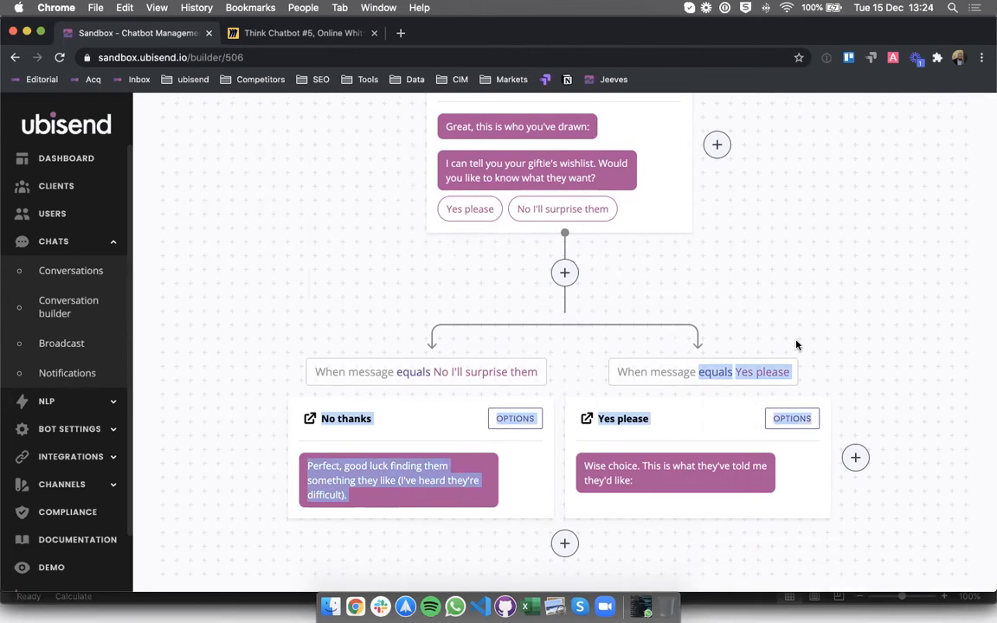
click(796, 345)
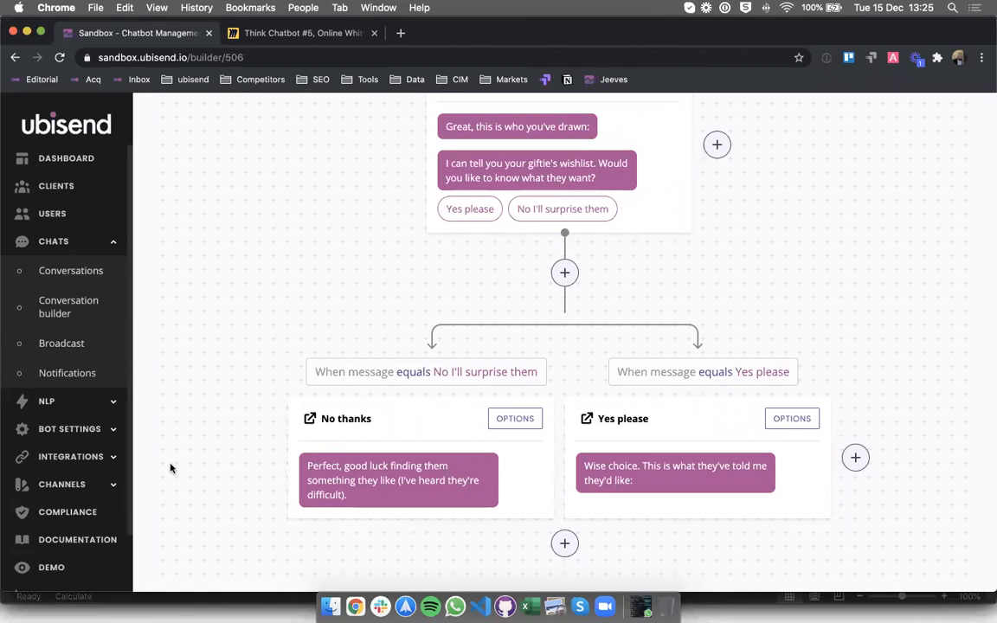
Test the wishlist branch in the demo chat by sending "secretsanta", answering the name question with "aosdoa" and choosing "Yes please"
scroll(60, 472, down, 3)
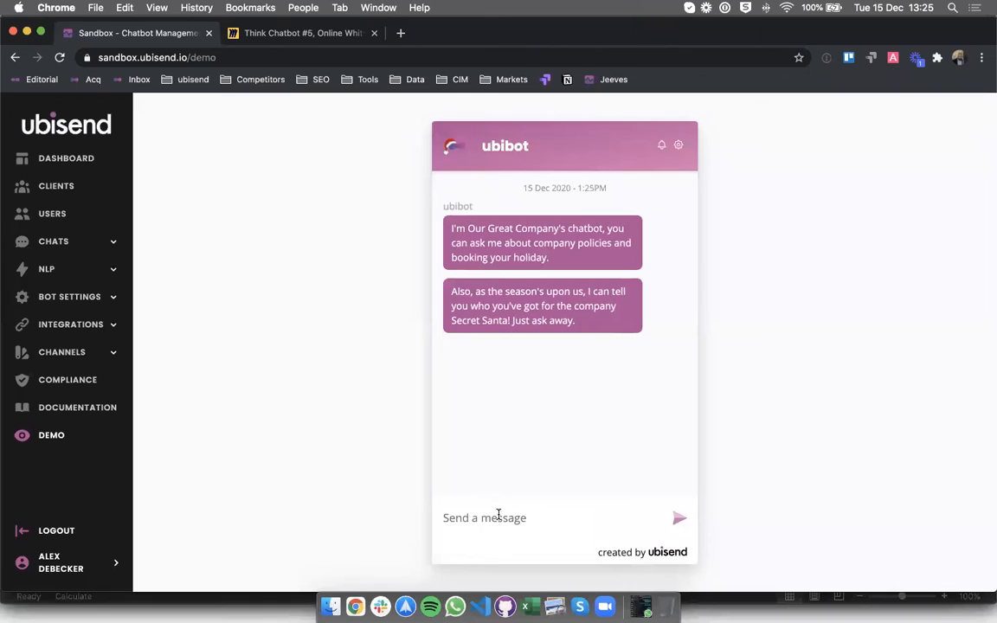
text(secretsanta)
key(Return)
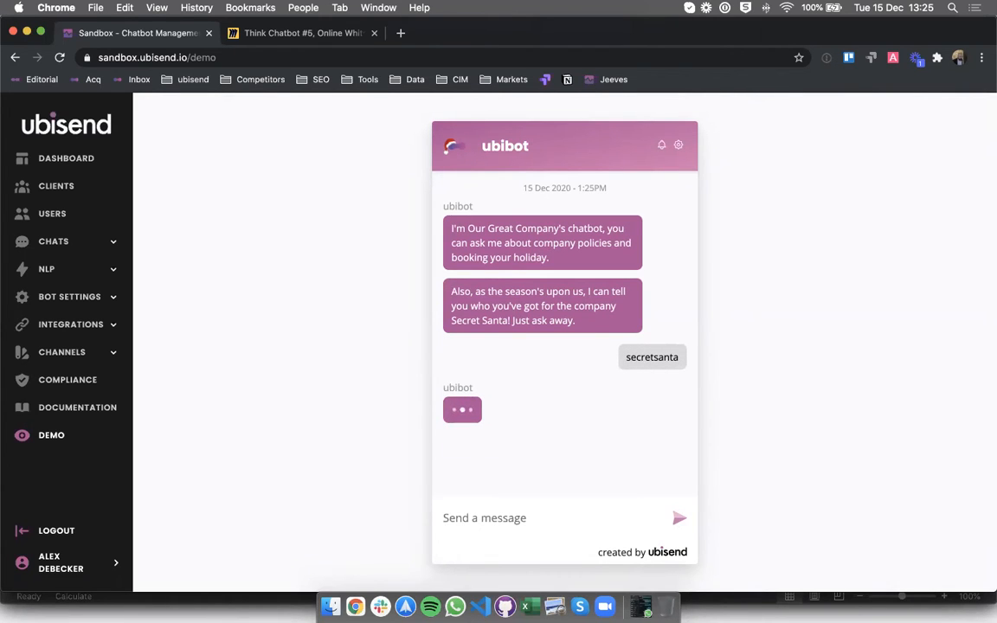
text(aosdoa)
key(Return)
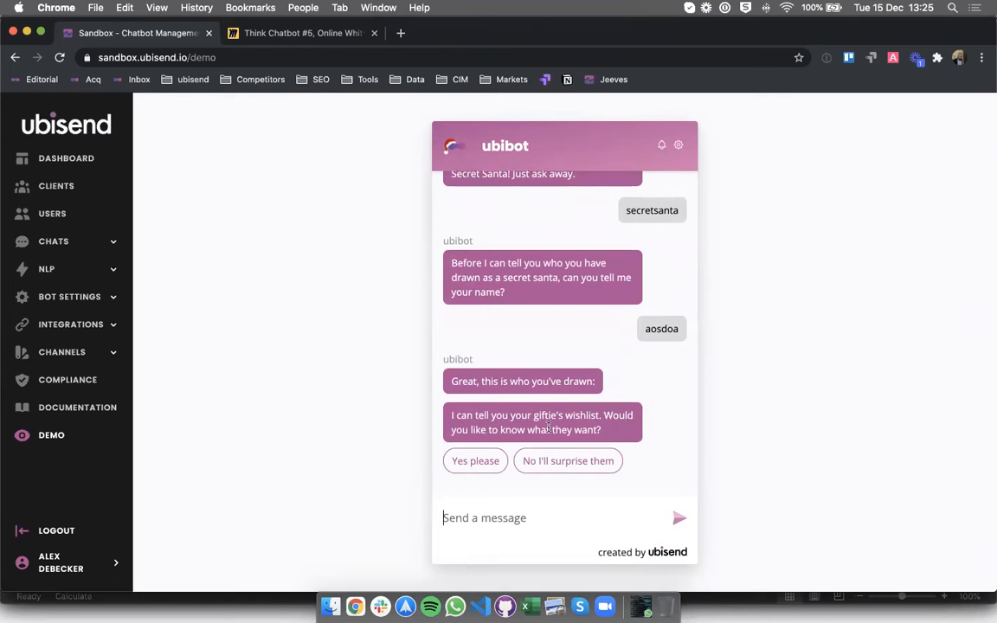
click(472, 462)
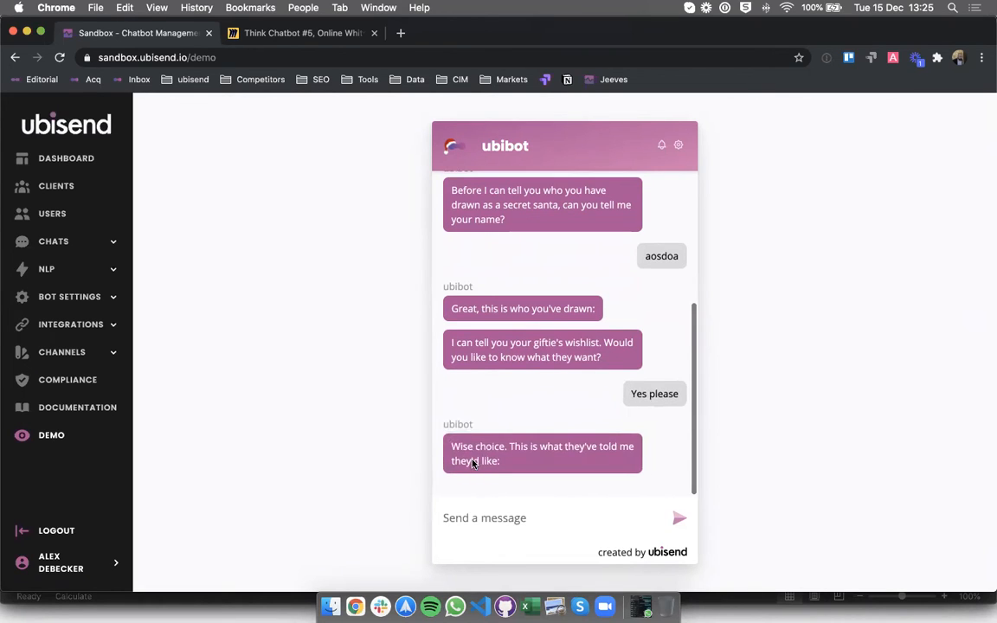
Test the decline branch in the demo chat by sending "secretsanta", answering the name question with "ljioij" and choosing "No I'll surprise them"
click(470, 502)
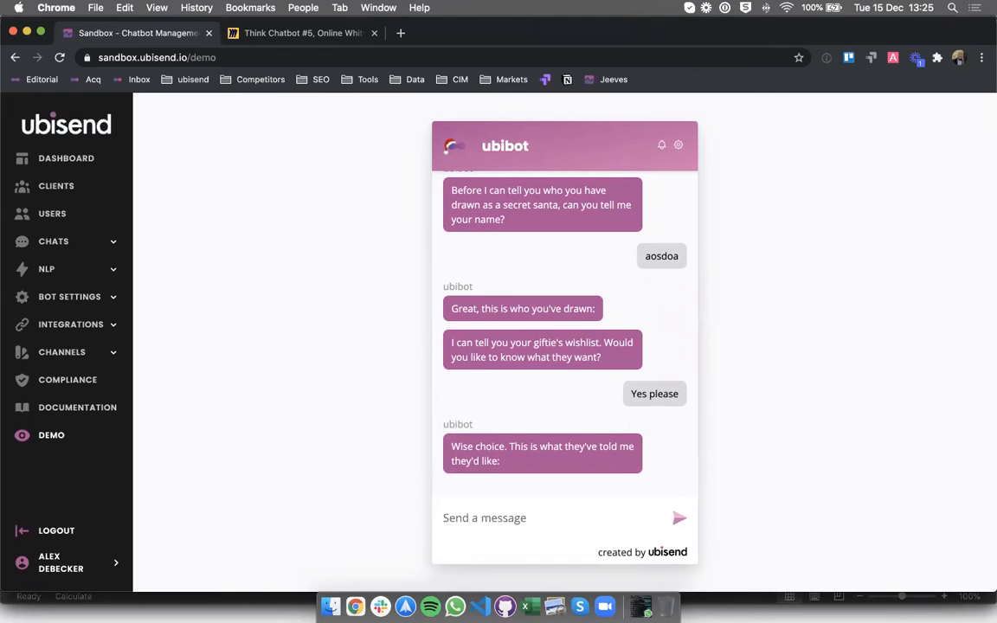
text(santa)
key(BackSpace)
key(BackSpace)
key(BackSpace)
key(BackSpace)
key(BackSpace)
text(secretsanta)
key(Return)
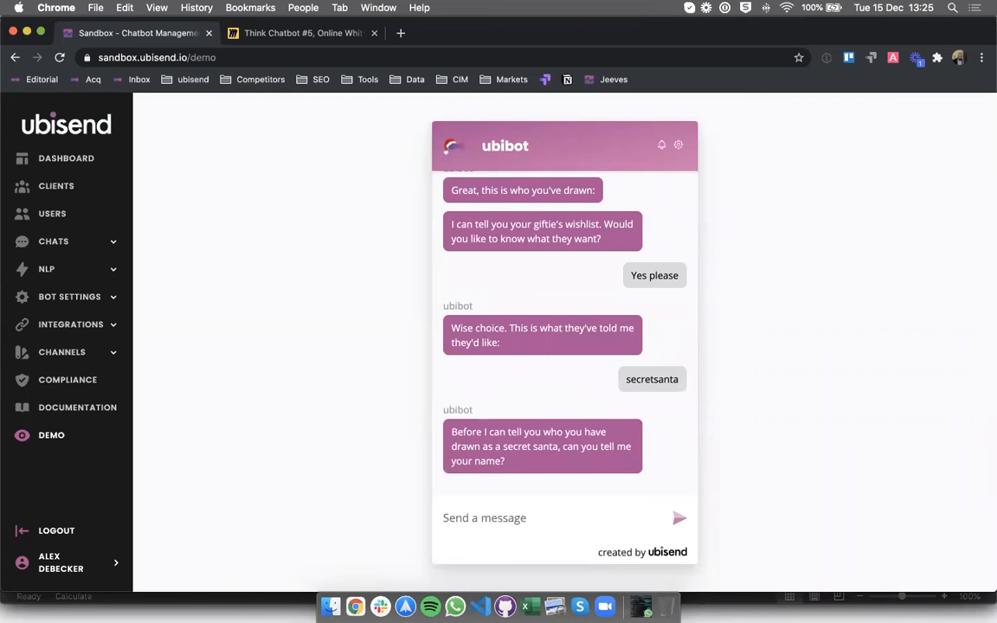
text(ljioij)
key(Return)
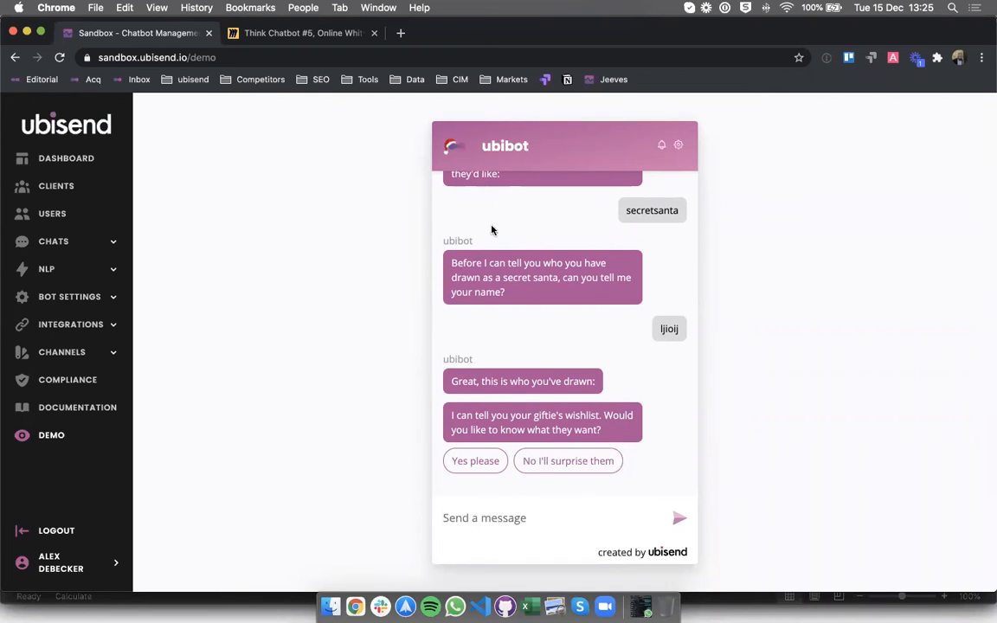
click(558, 466)
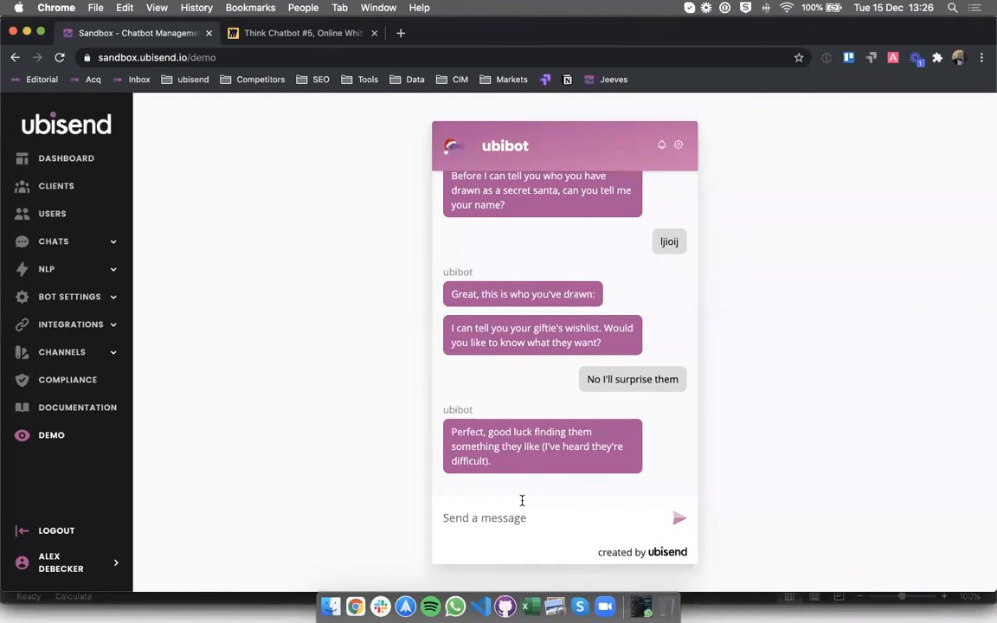
click(494, 503)
Return to the conversation builder and open the Secret Santa conversation for editing
click(69, 242)
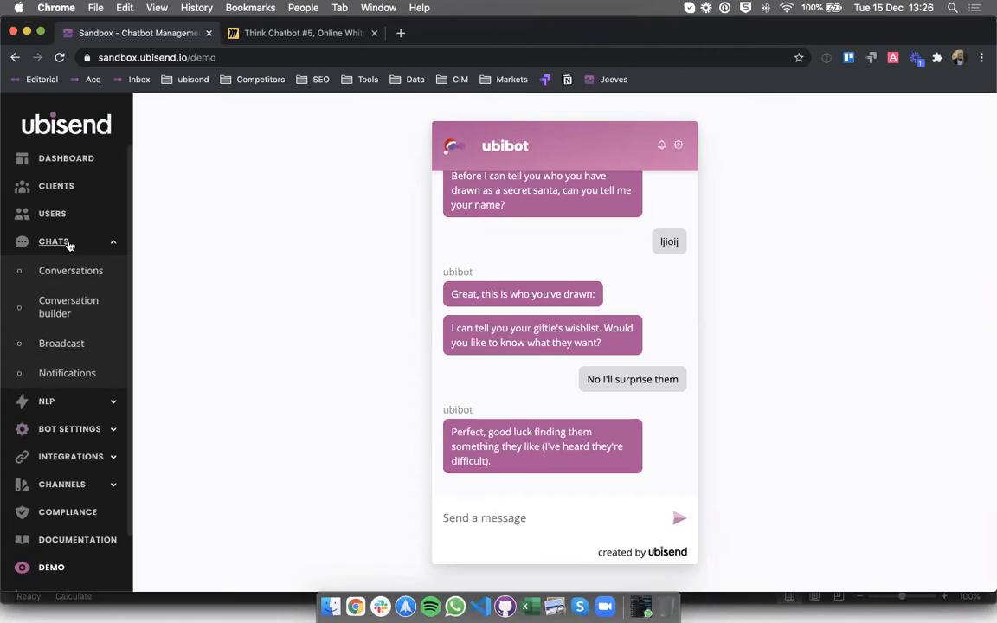
click(59, 307)
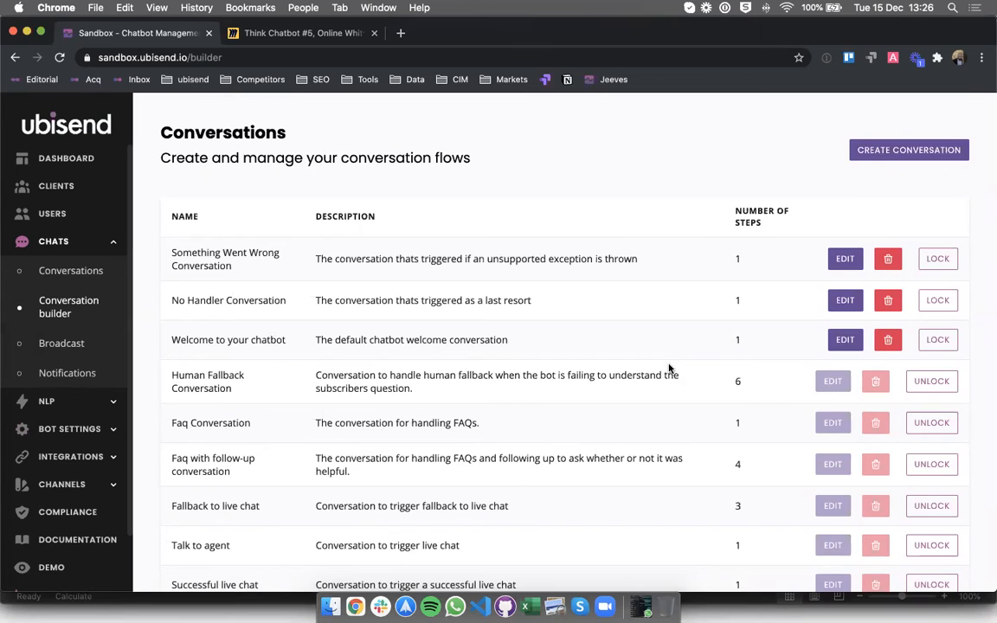
scroll(667, 372, down, 3)
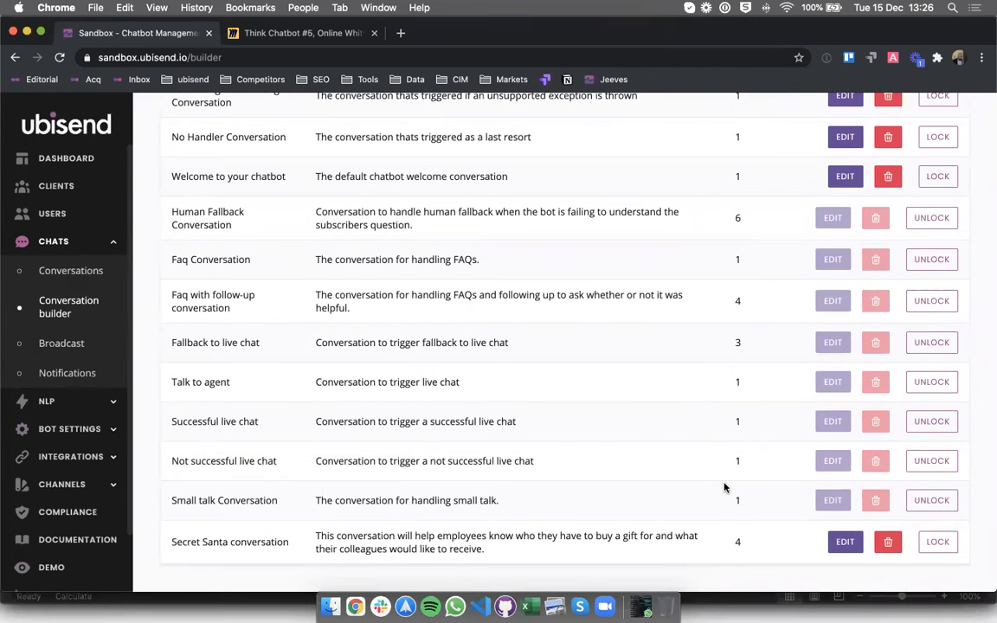
click(844, 541)
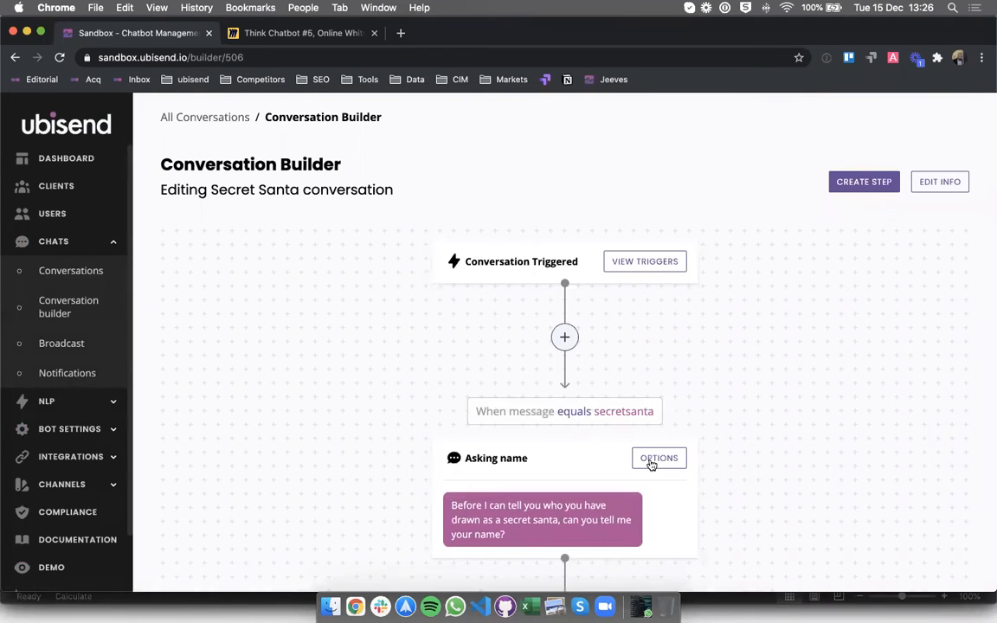
Examine the Secret Santa flow, including the name question, the giftie reveal message and the two wishlist reply branches
scroll(651, 465, down, 15)
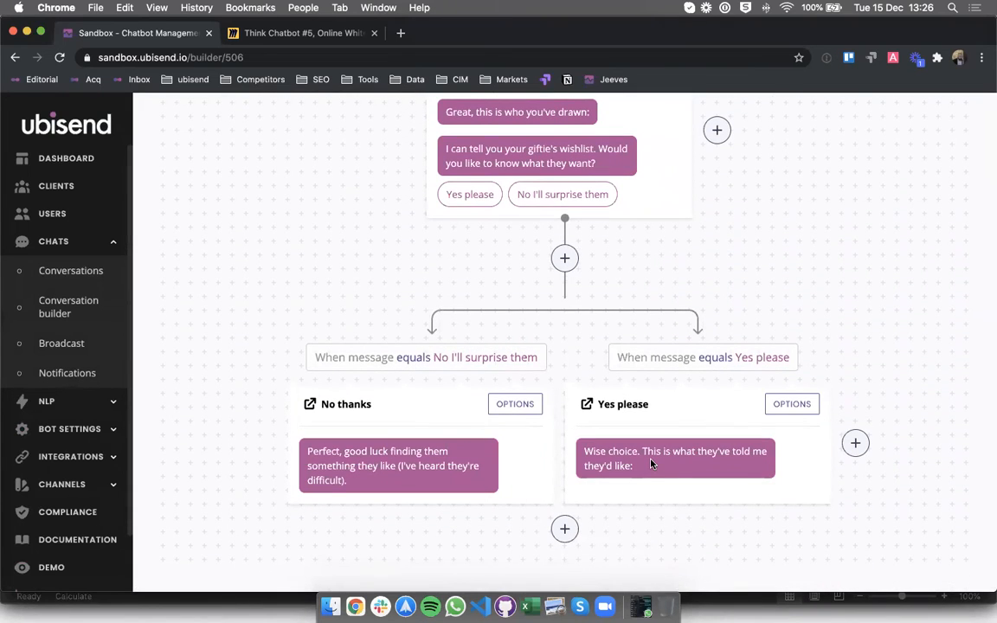
scroll(650, 464, up, 2)
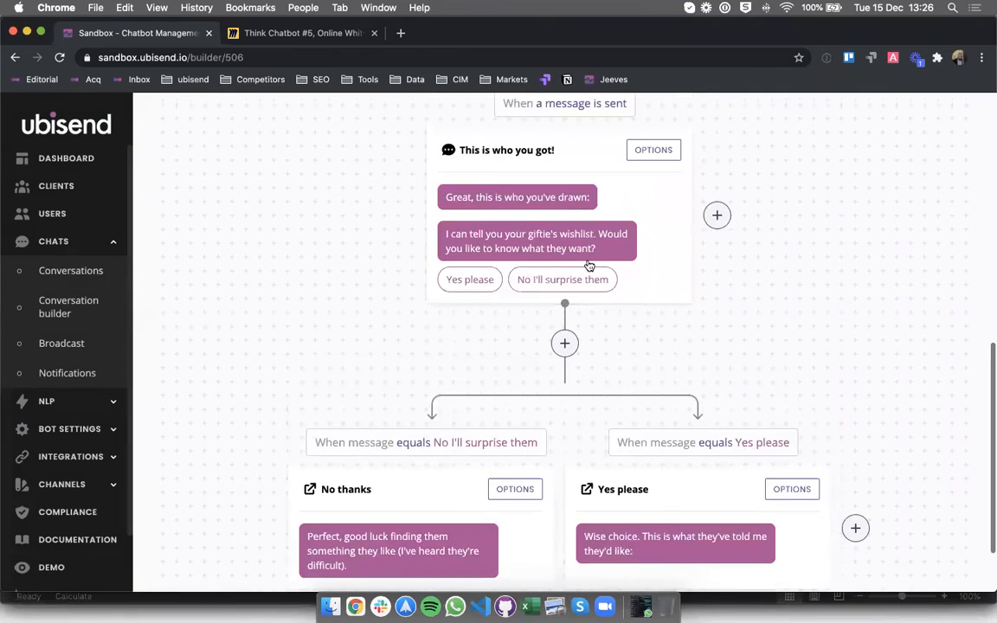
right_click(588, 191)
click(591, 196)
click(585, 207)
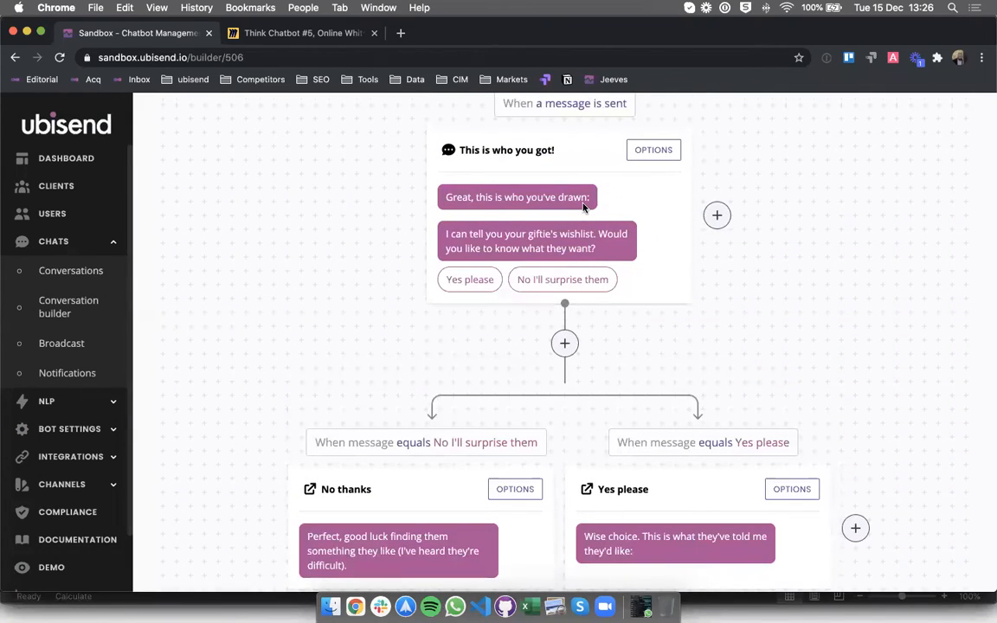
scroll(424, 129, up, 10)
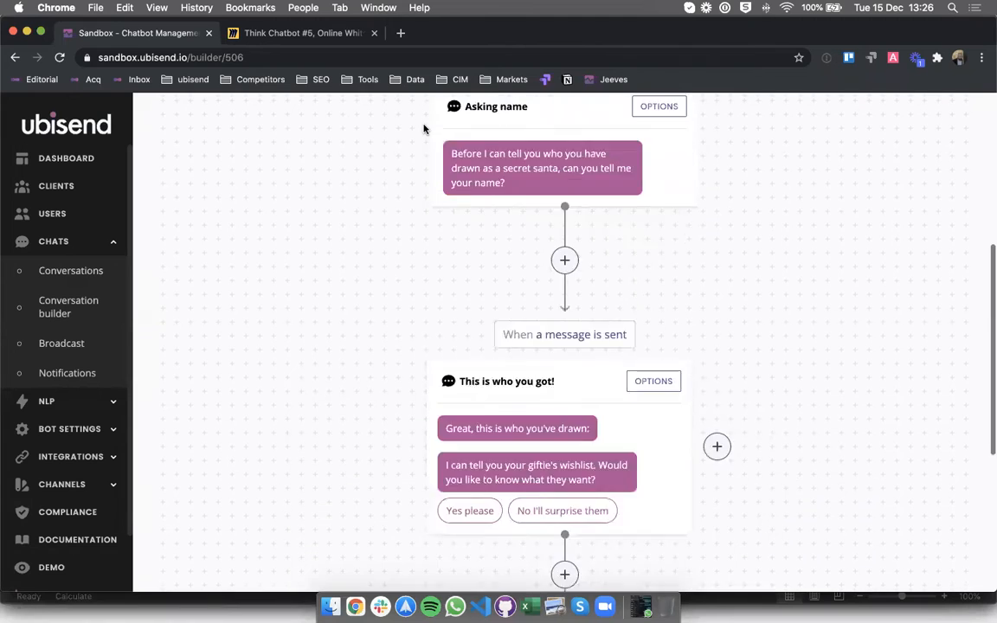
scroll(424, 129, down, 2)
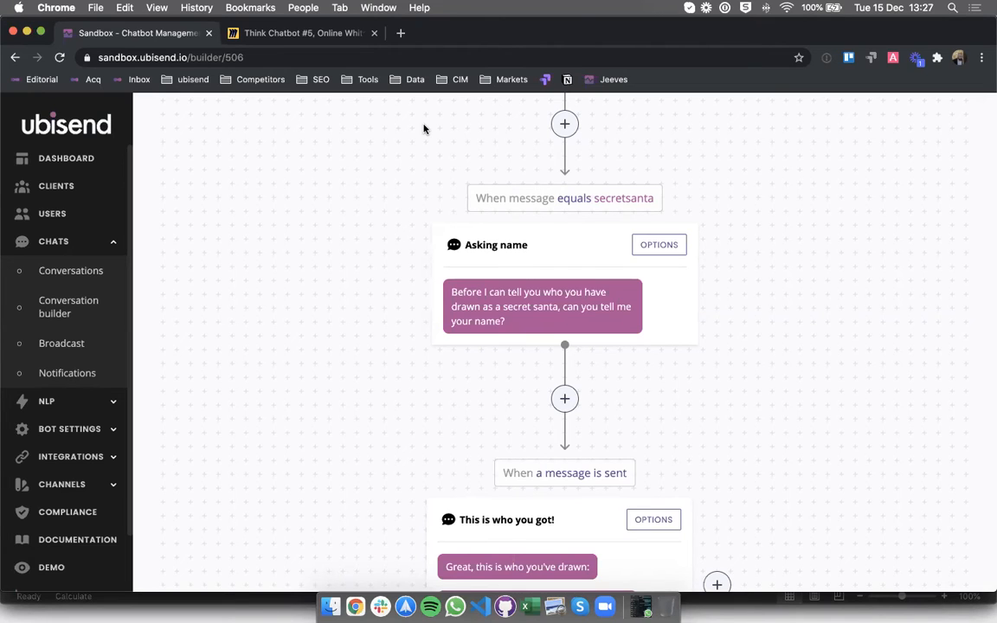
triple_click(479, 299)
click(444, 316)
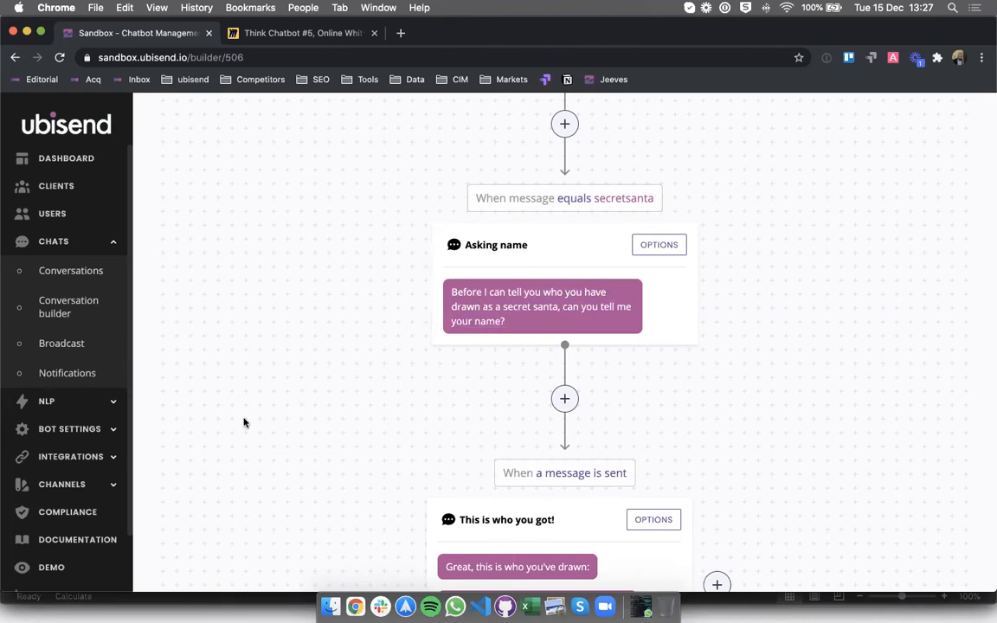
Open the list of integration variables and highlight the employee_name variable
click(61, 458)
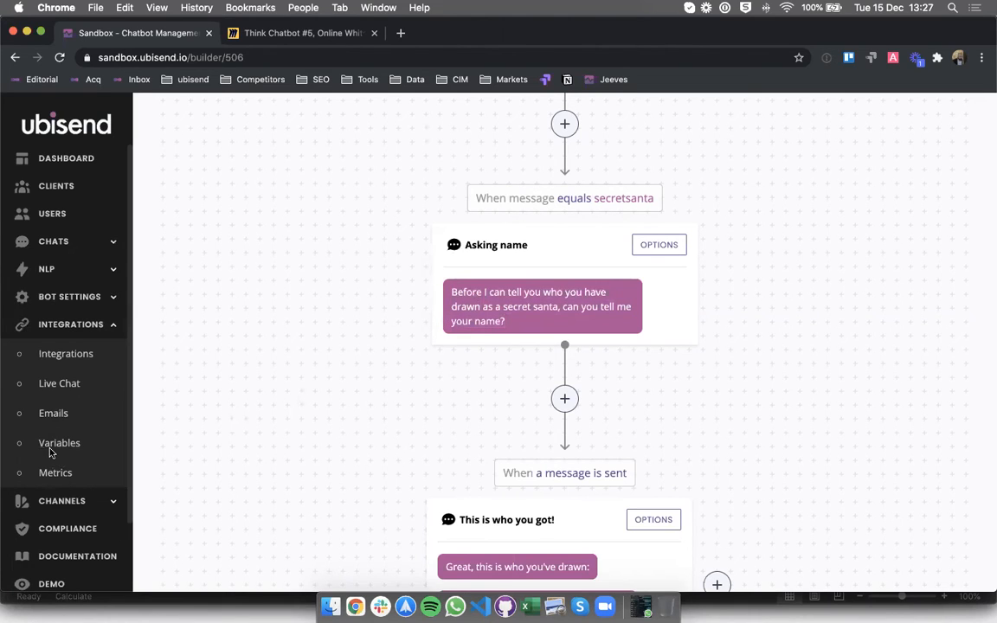
click(51, 447)
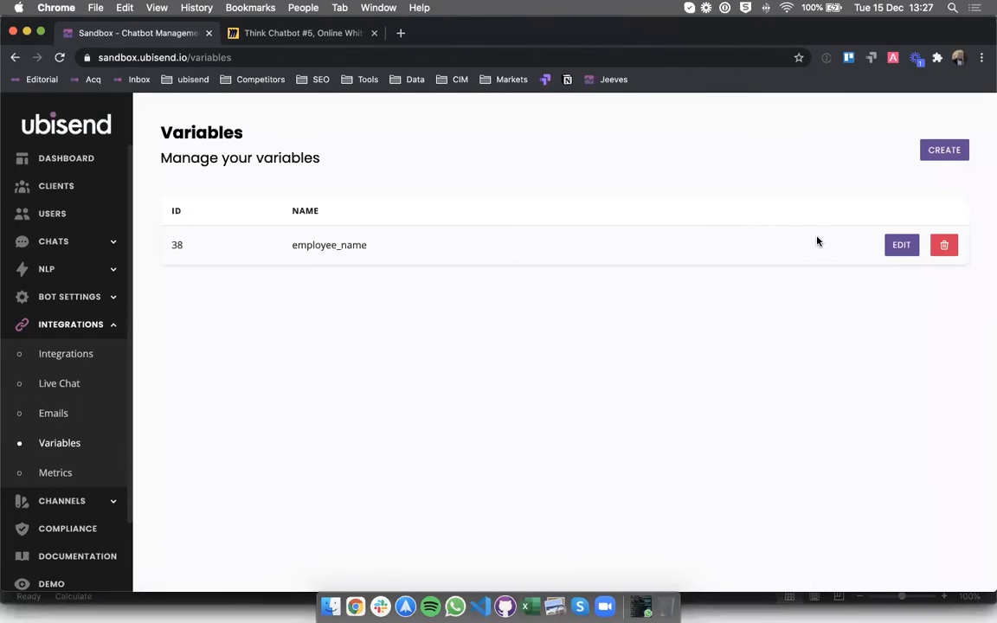
double_click(345, 245)
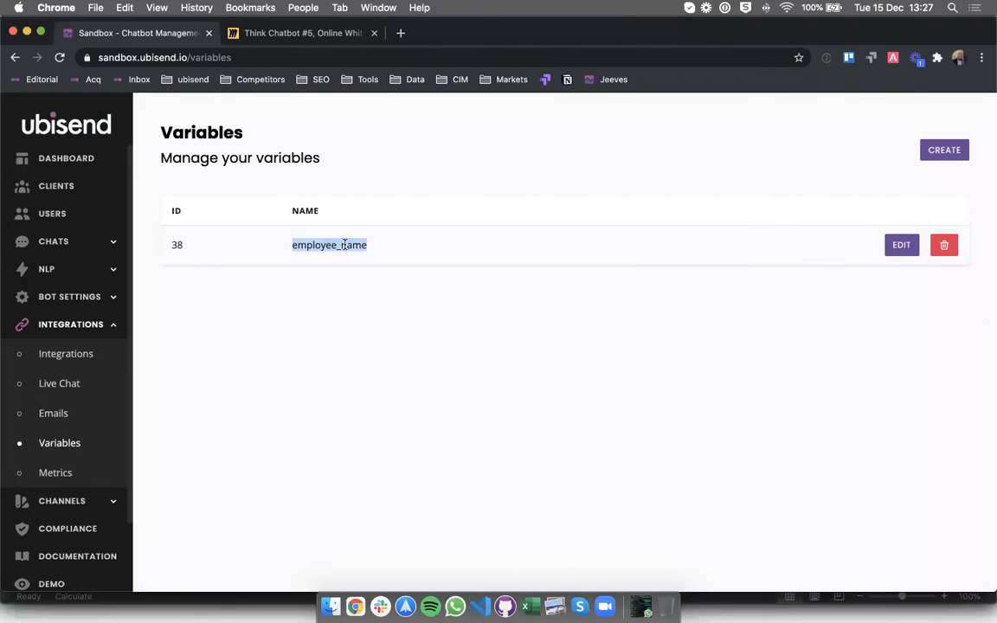
Delete the employee_name variable and create and save a new variable named firstname in its place
click(346, 291)
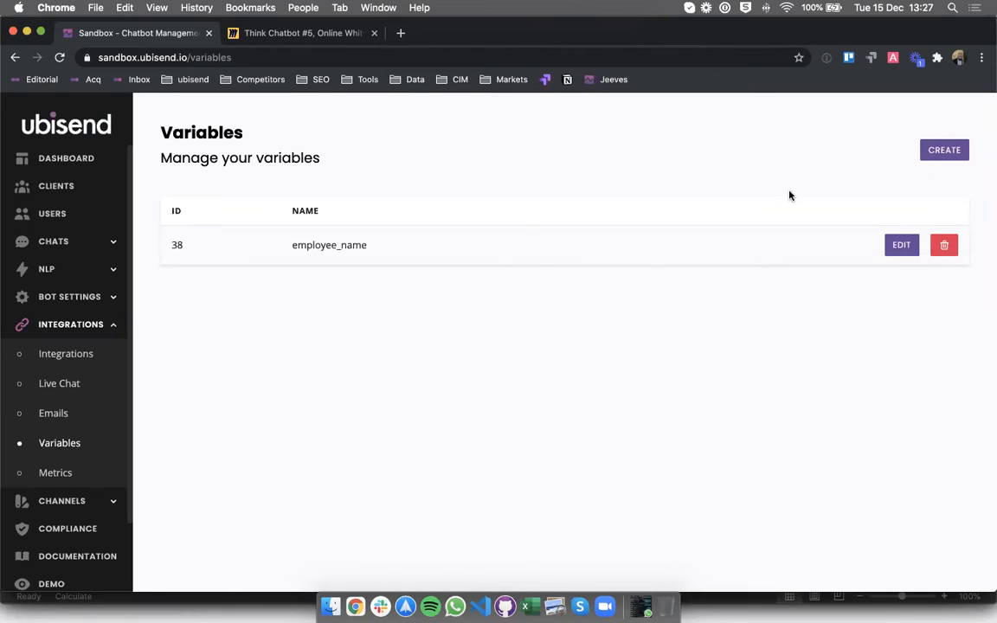
click(923, 154)
click(661, 185)
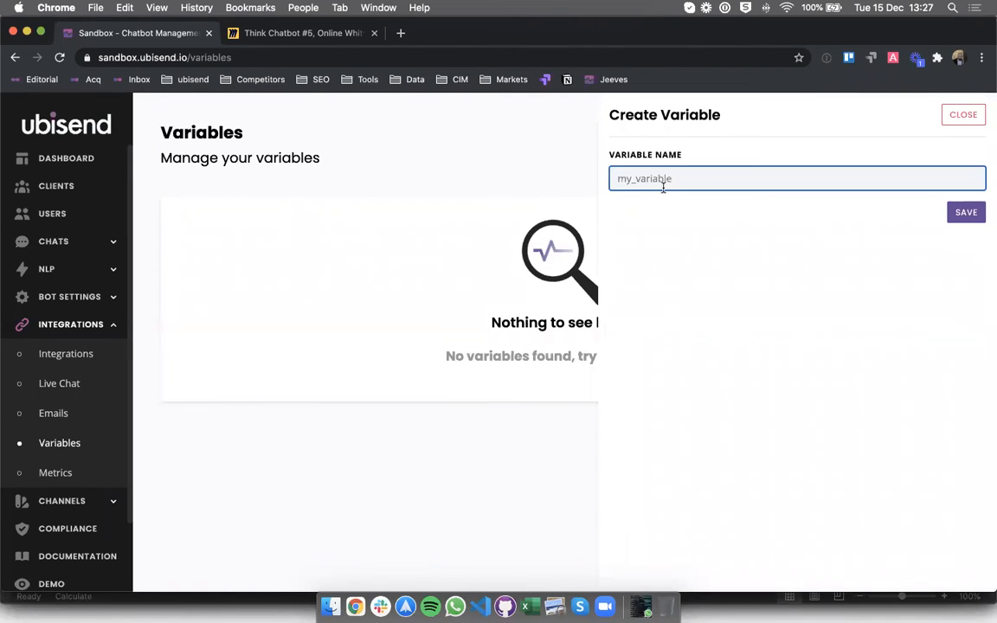
text(firstname)
click(741, 222)
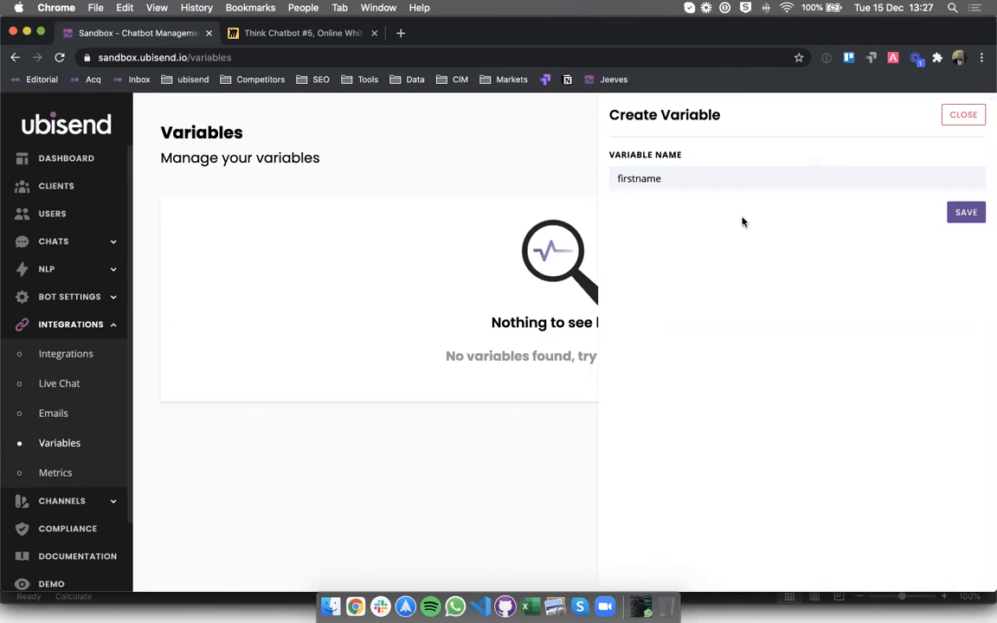
click(979, 217)
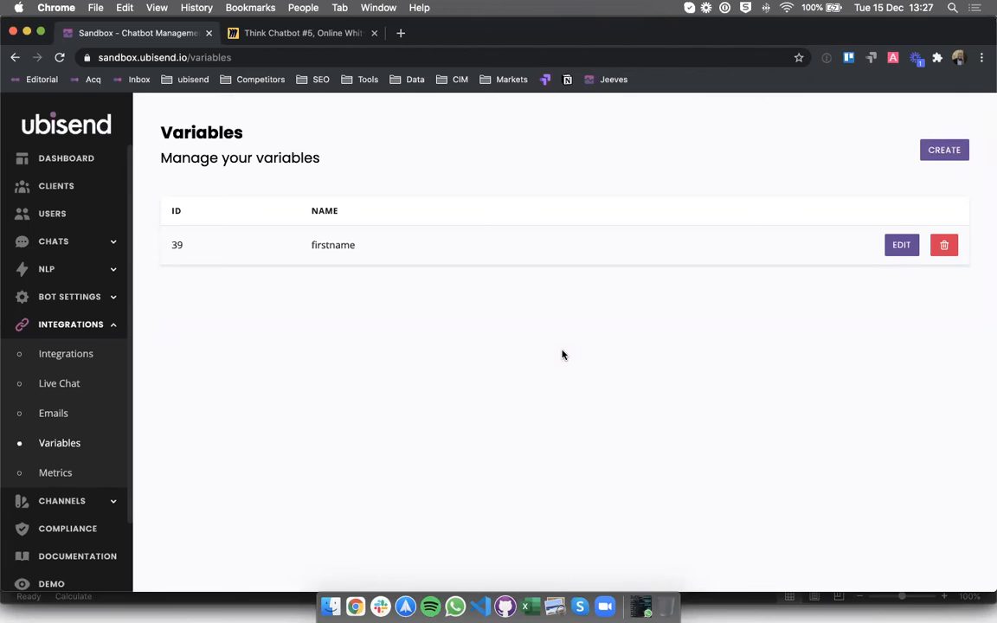
Return to the conversation builder and open the Secret Santa conversation for editing
click(51, 241)
click(49, 299)
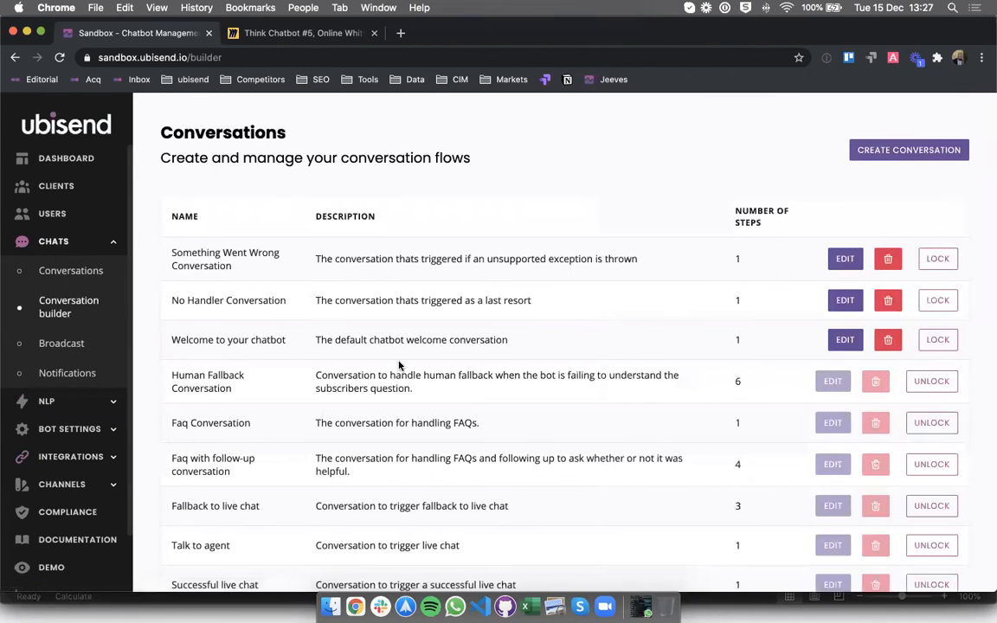
scroll(407, 368, down, 1)
scroll(413, 375, down, 3)
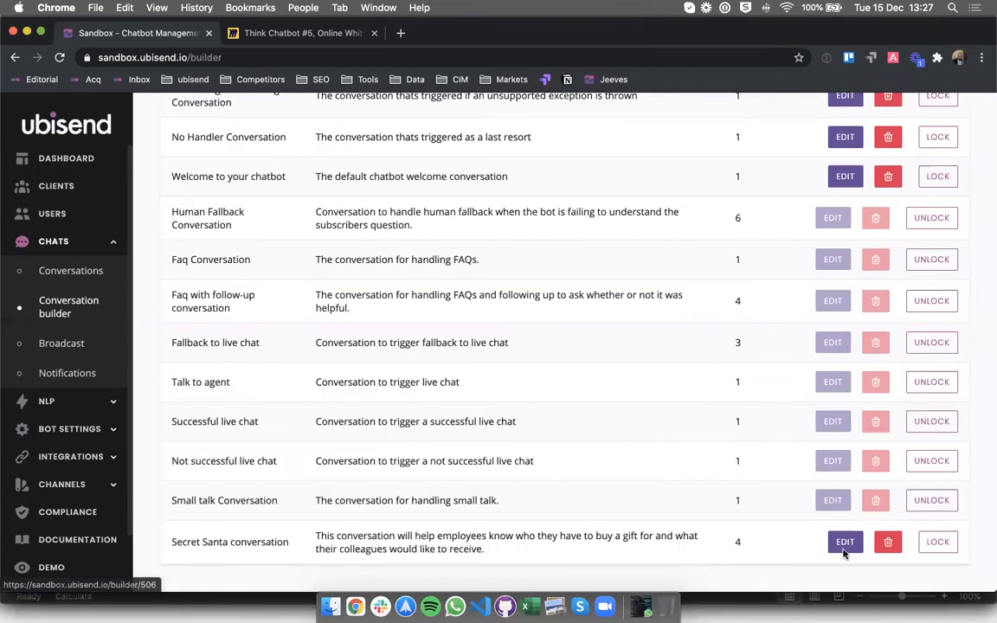
click(841, 540)
In the Asking name step's transition to "This is who you got!", save the message as firstname and store the change
scroll(541, 439, down, 1)
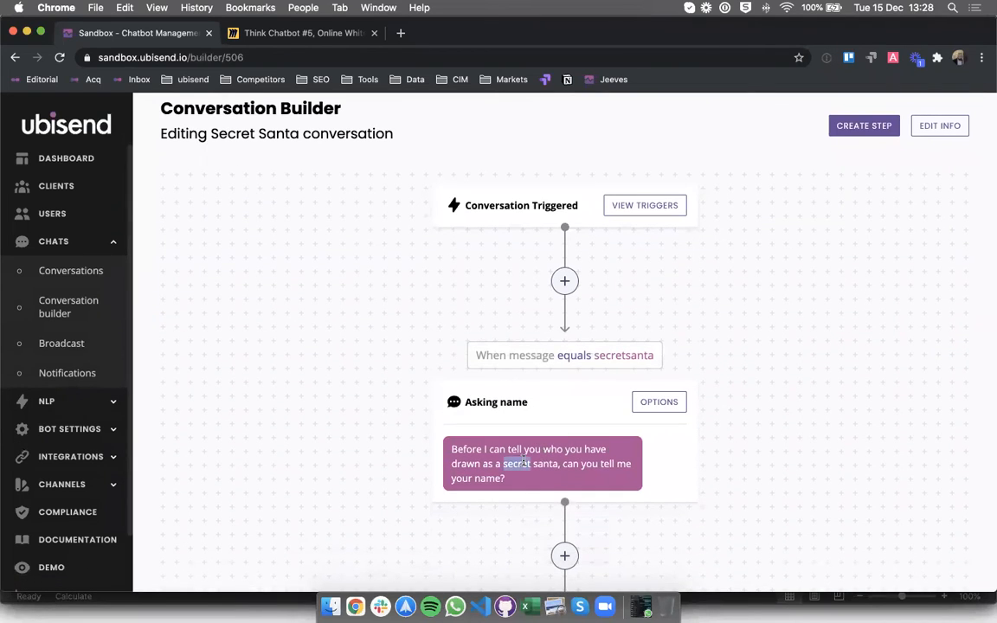
triple_click(523, 463)
scroll(624, 444, down, 1)
click(644, 379)
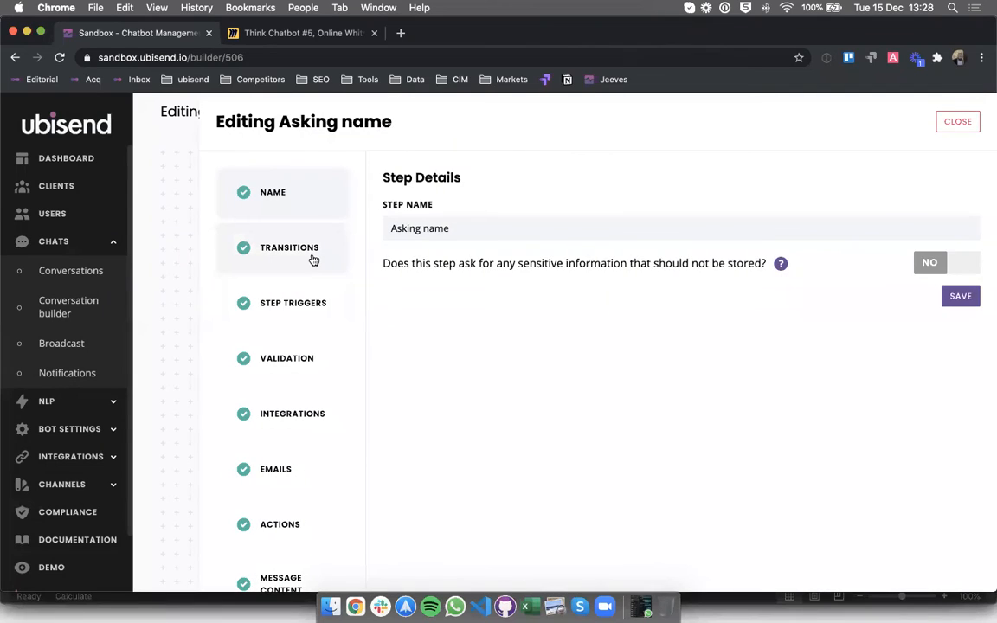
click(313, 260)
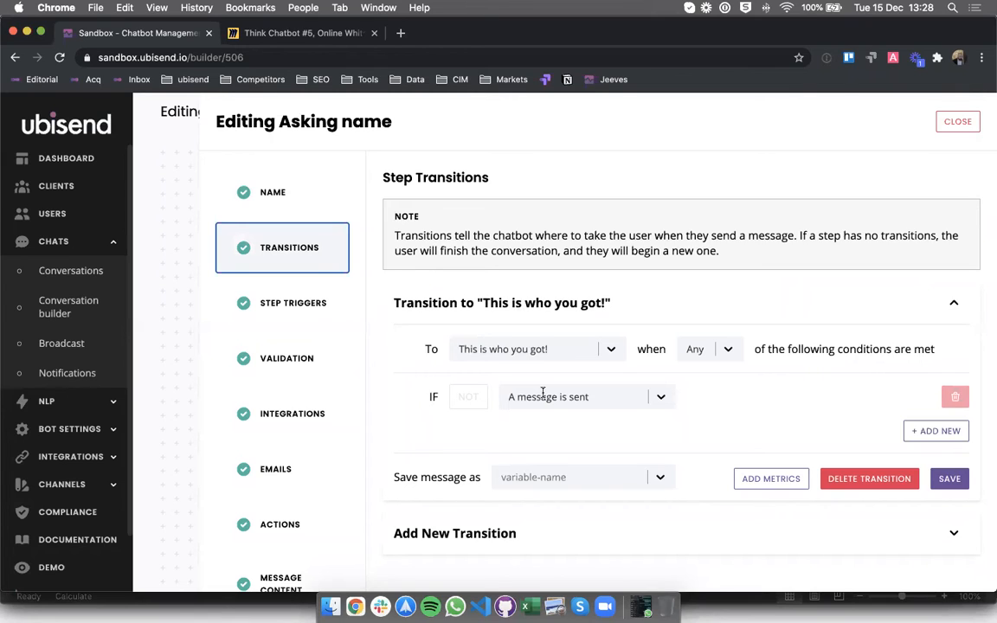
click(510, 477)
click(513, 486)
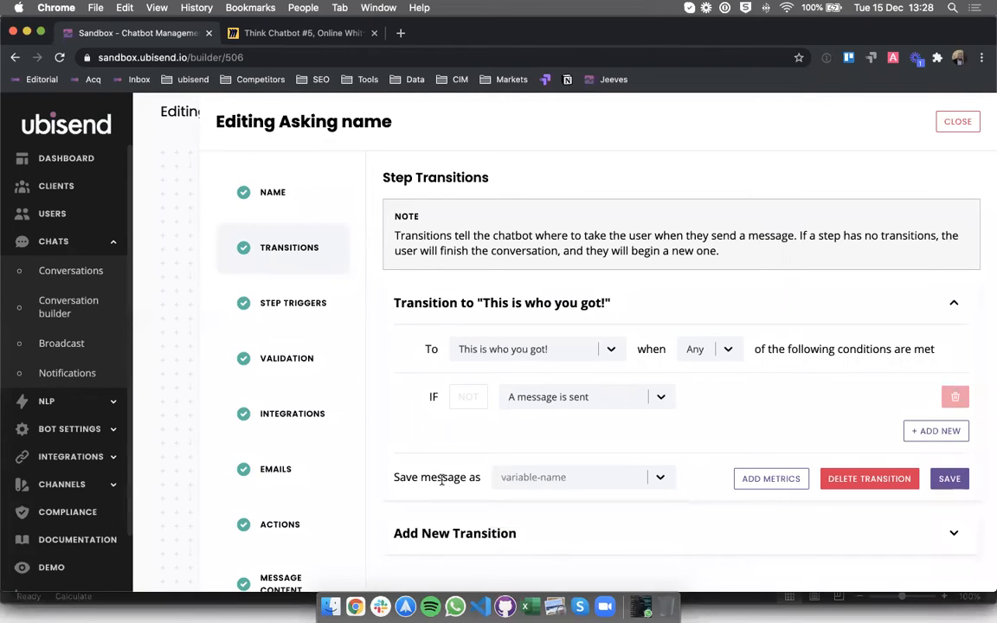
click(565, 479)
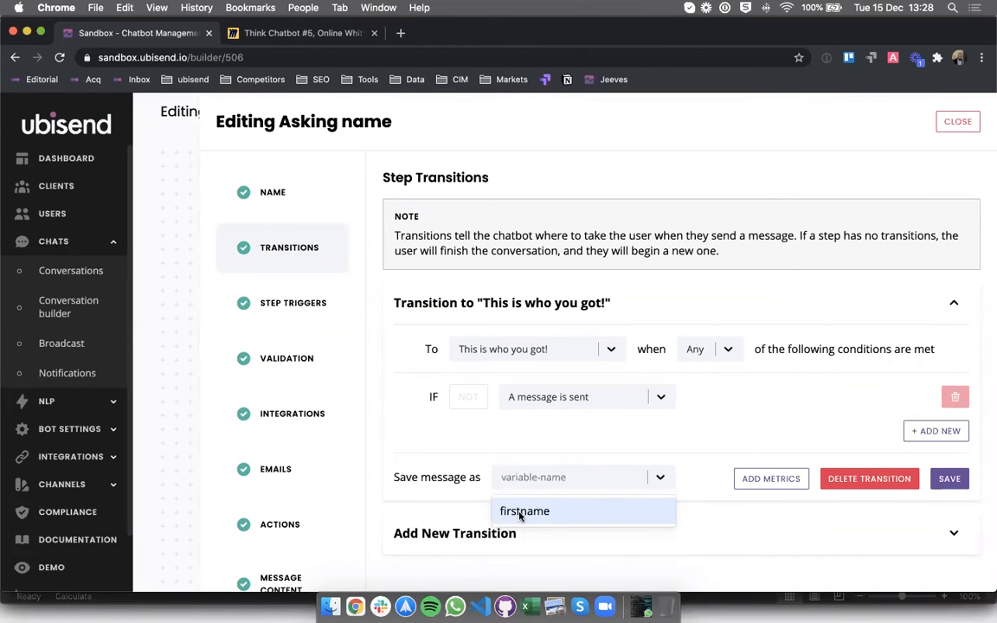
click(522, 512)
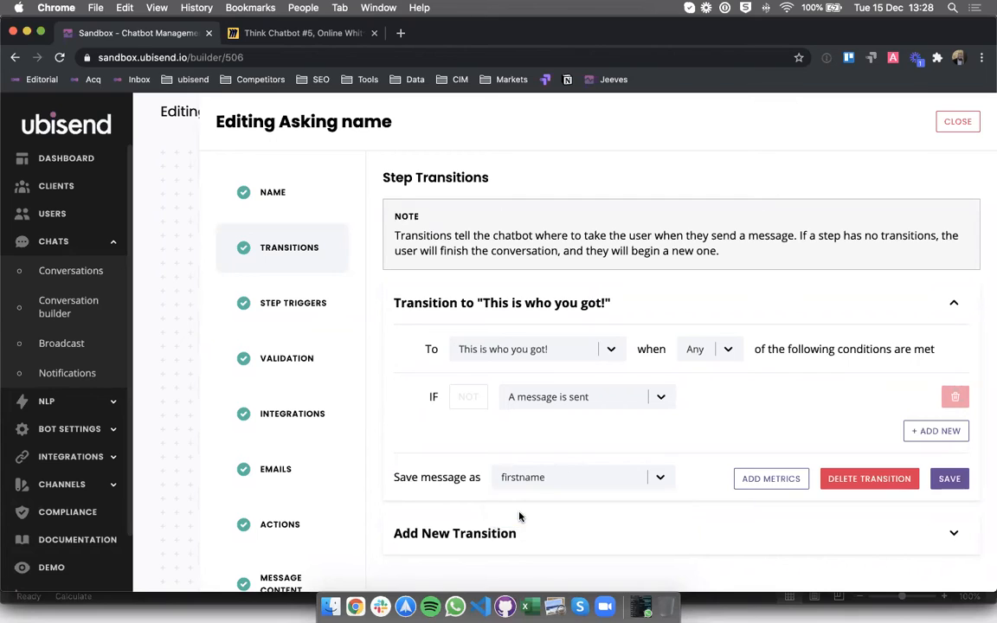
click(950, 486)
click(957, 122)
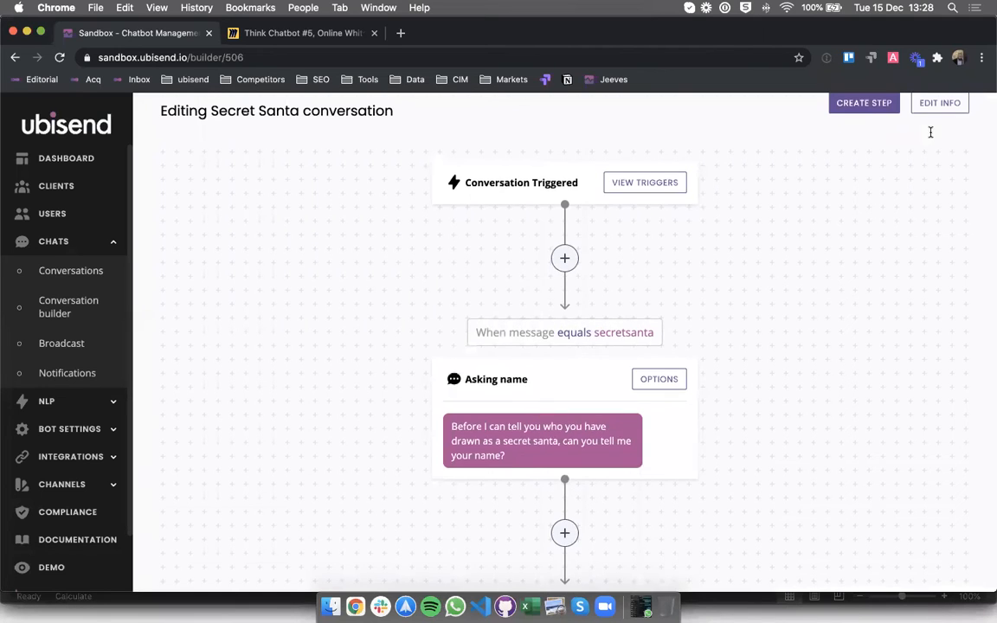
Highlight the firstname variable below the Asking name step and switch to Excel to review the name, giftie and wishlist columns
scroll(574, 433, down, 3)
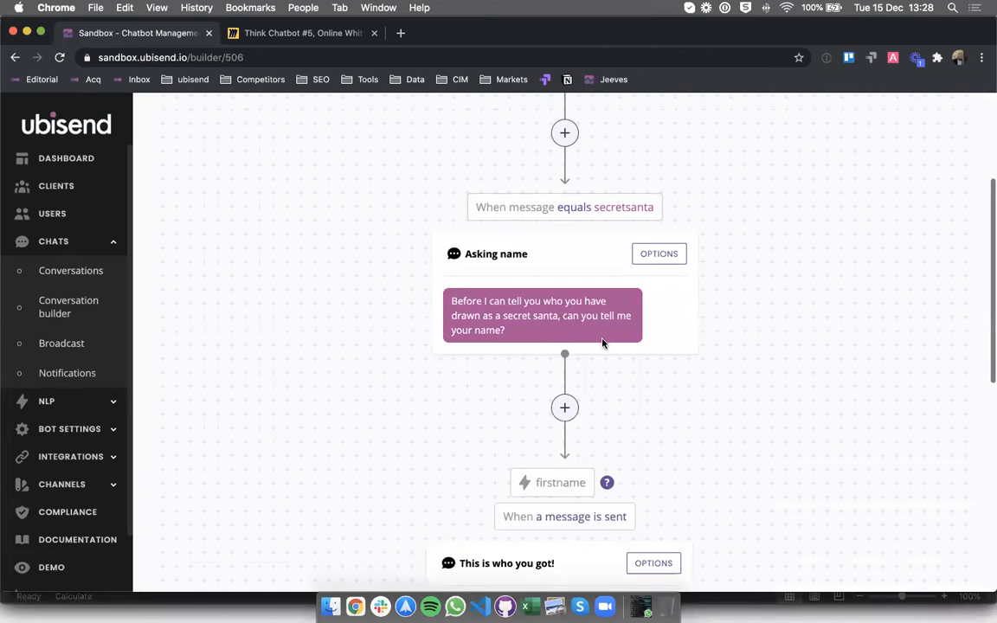
double_click(552, 481)
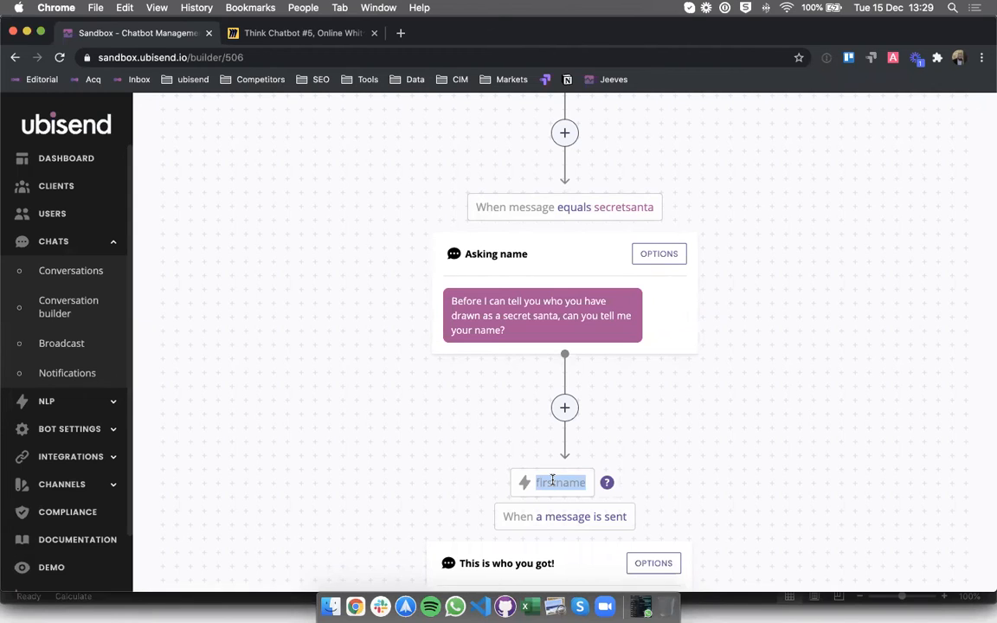
click(530, 606)
drag(26, 184, 36, 257)
drag(73, 195, 76, 256)
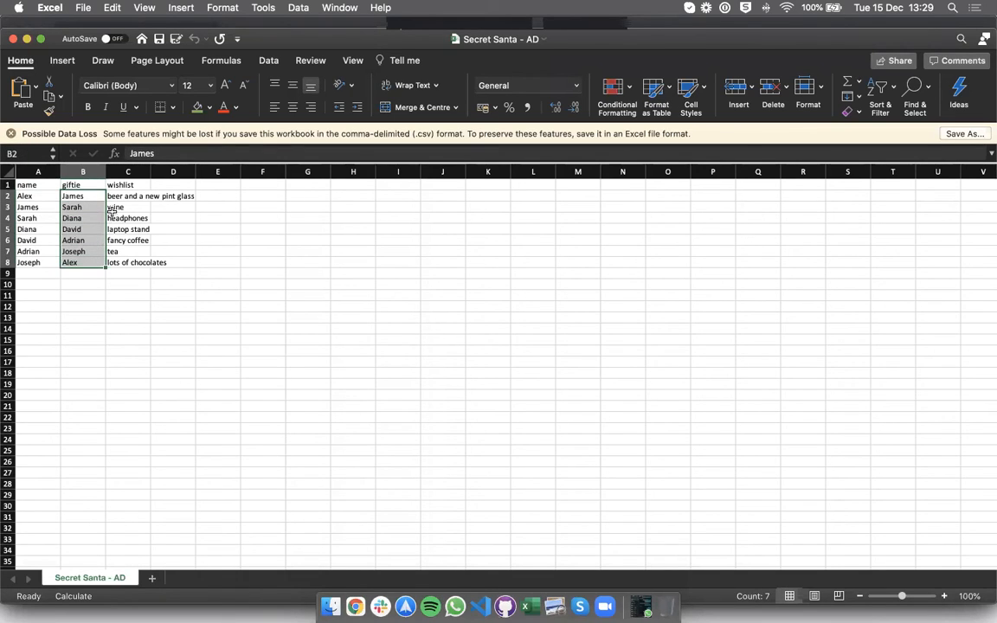
drag(111, 196, 123, 241)
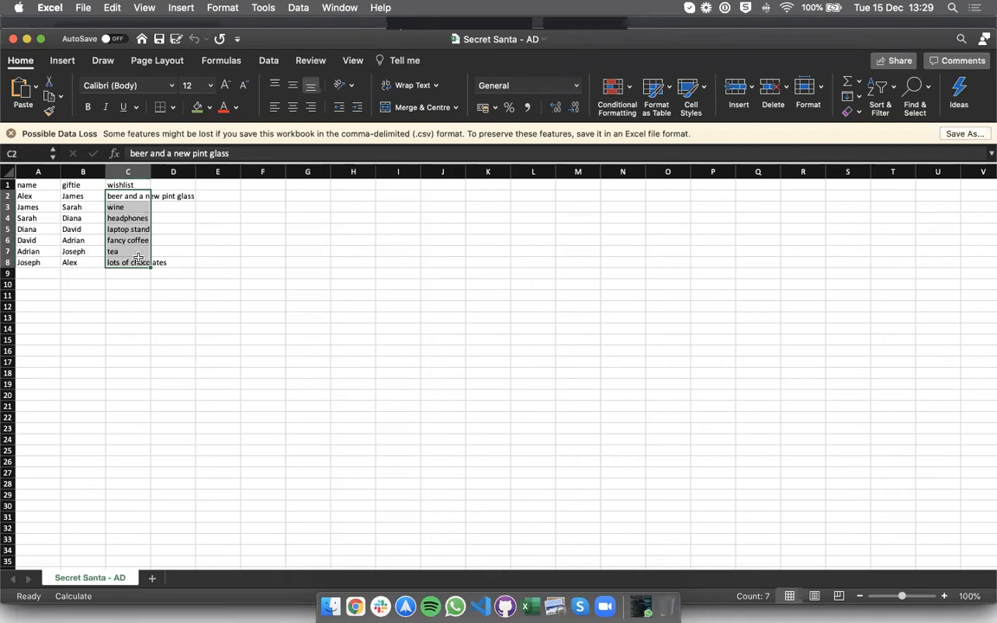
click(233, 321)
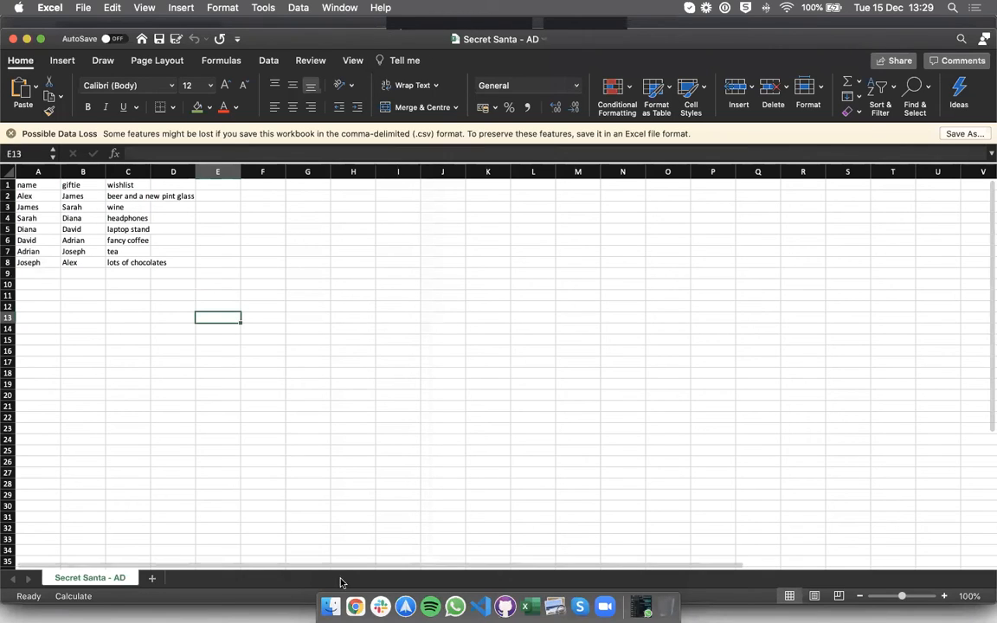
click(214, 258)
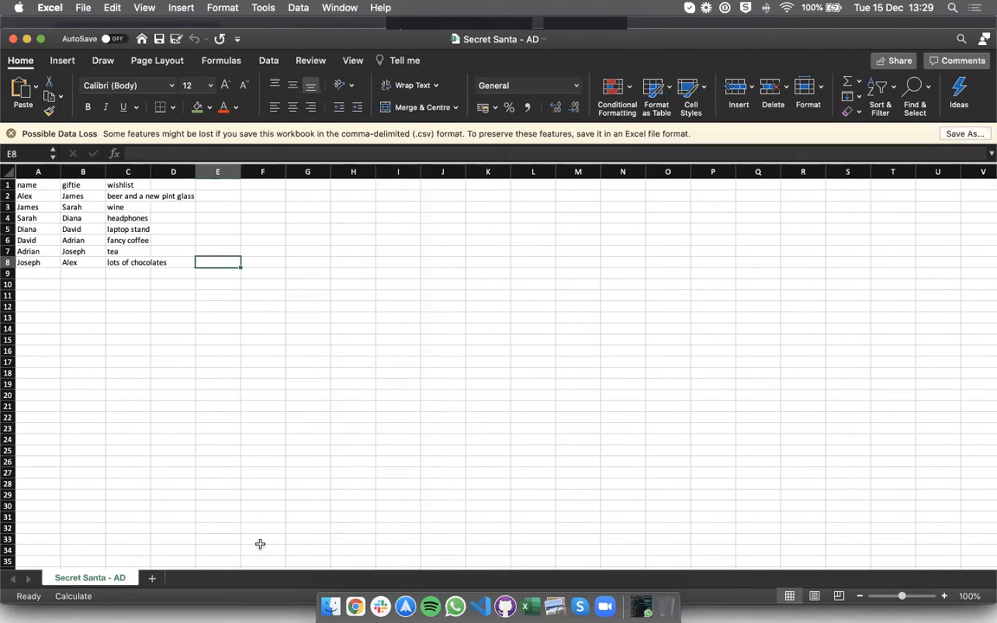
Switch back to Chrome and review the firstname variable in the flow and the Asking name step's transition settings
click(354, 606)
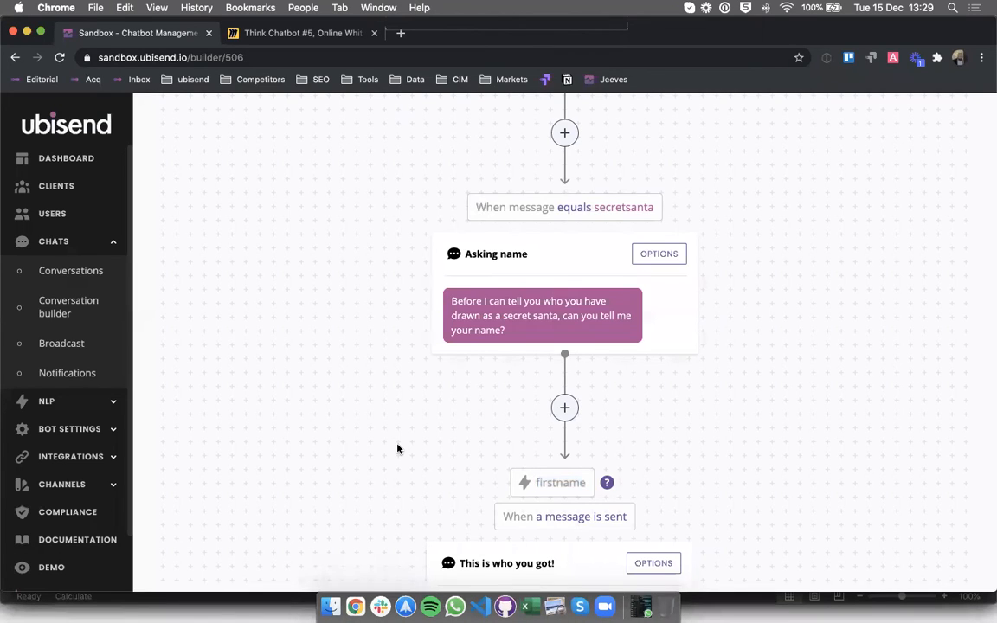
scroll(397, 448, down, 3)
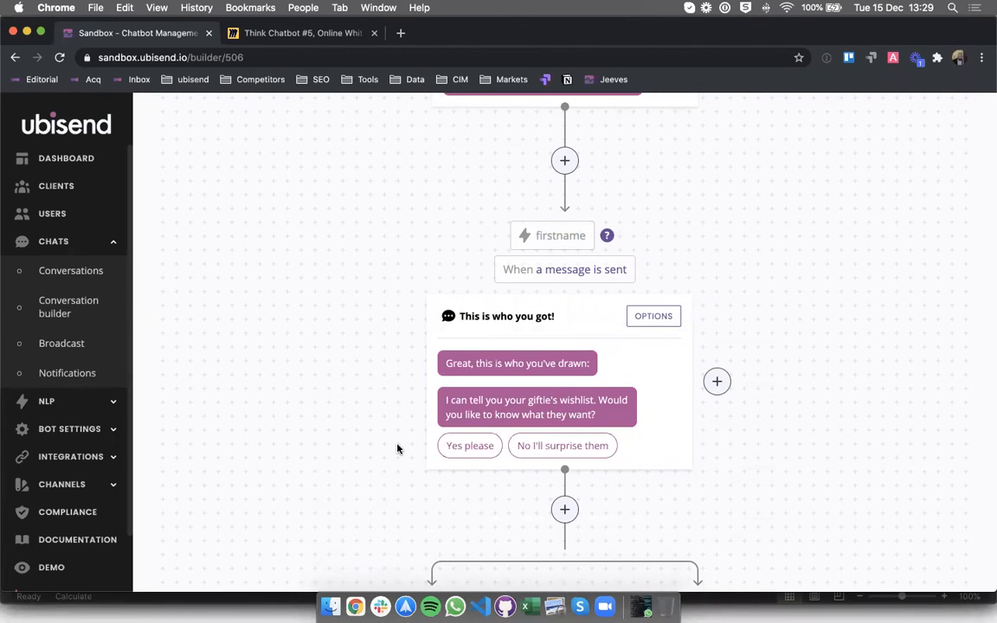
scroll(398, 448, up, 2)
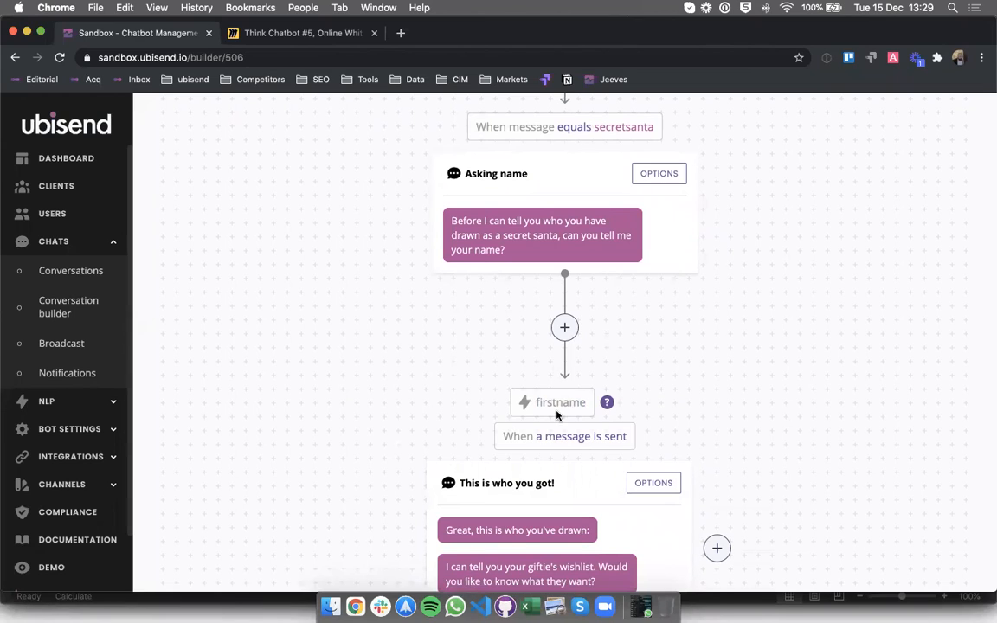
double_click(553, 402)
click(741, 390)
click(659, 173)
click(271, 264)
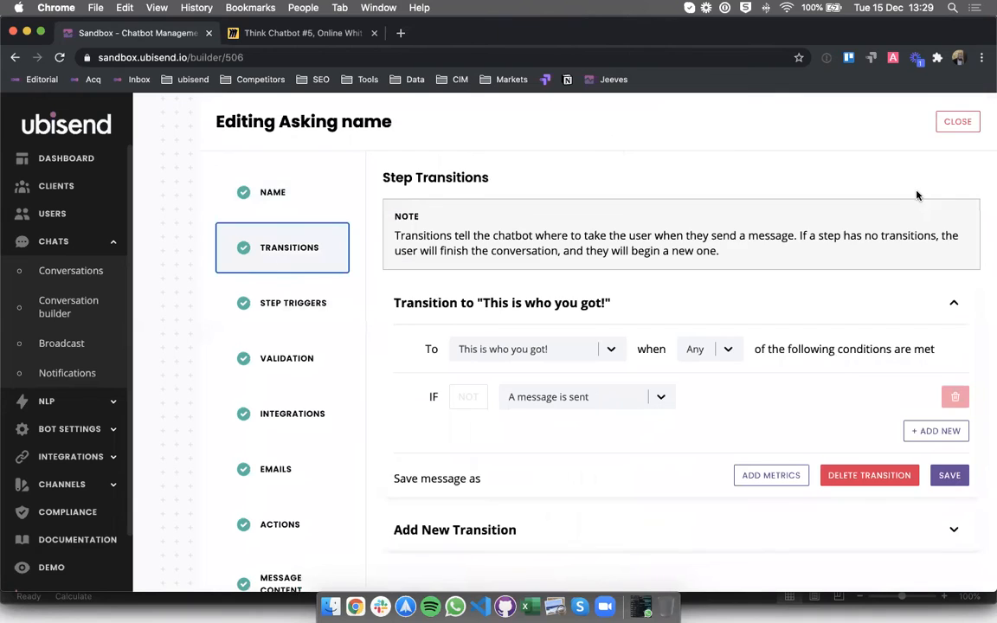
click(957, 121)
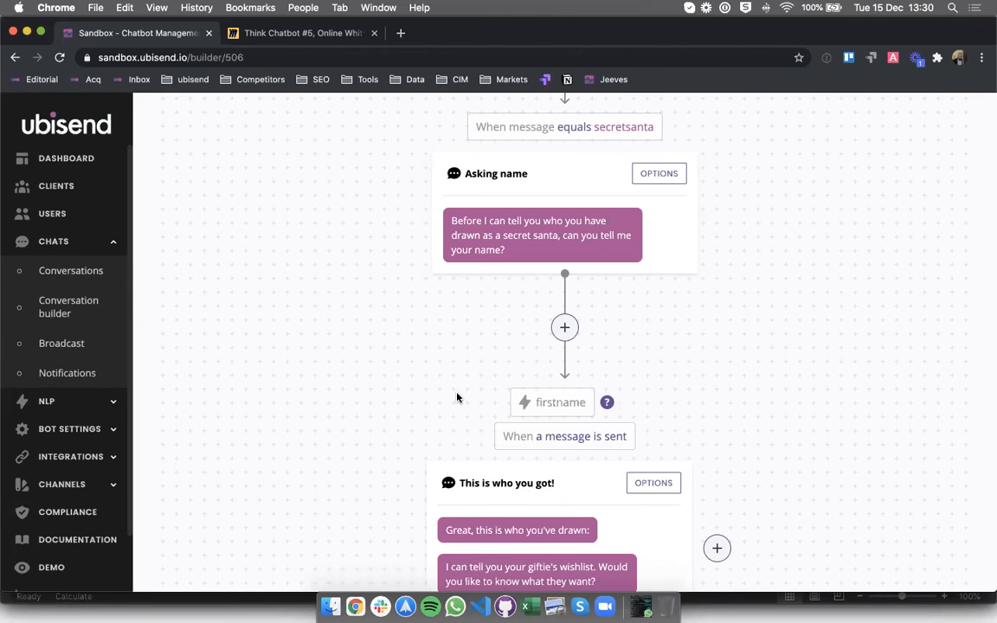
Open the chatbot's integrations page and switch to Excel to check the name, giftie and wishlist headers of the Secret Santa sheet
click(67, 456)
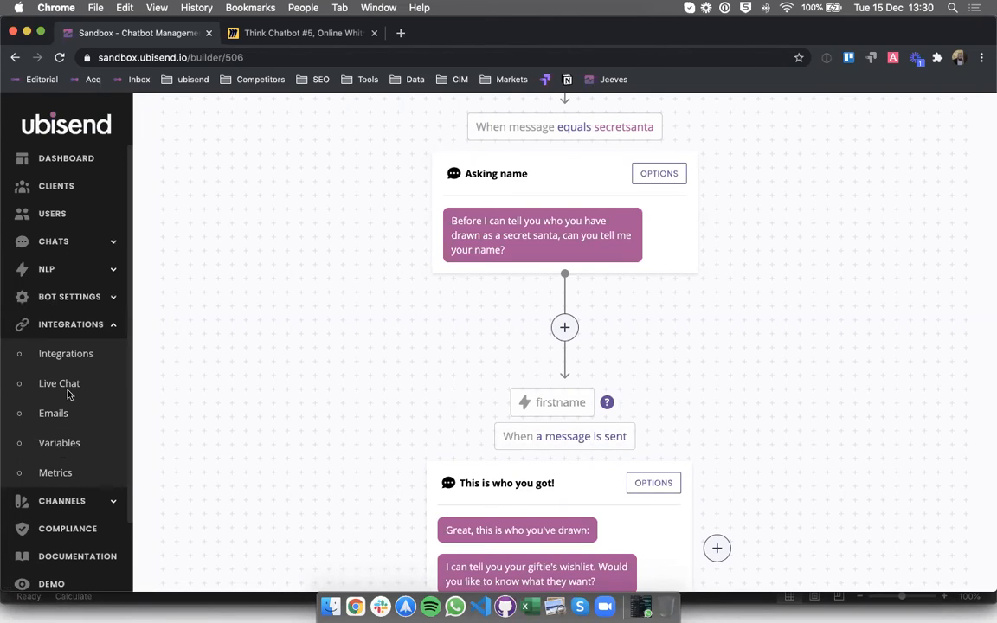
click(68, 355)
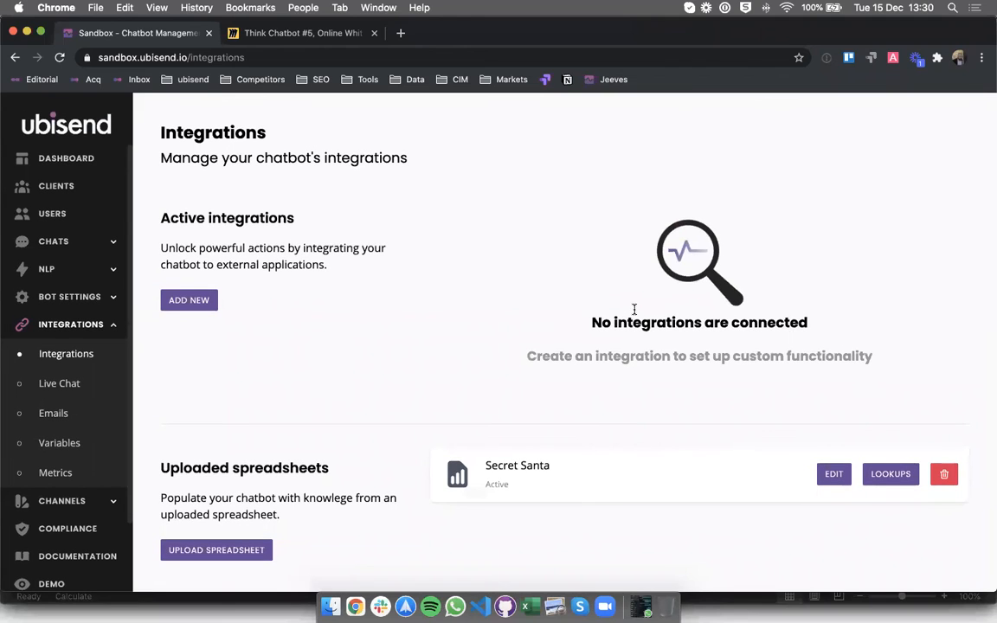
click(525, 606)
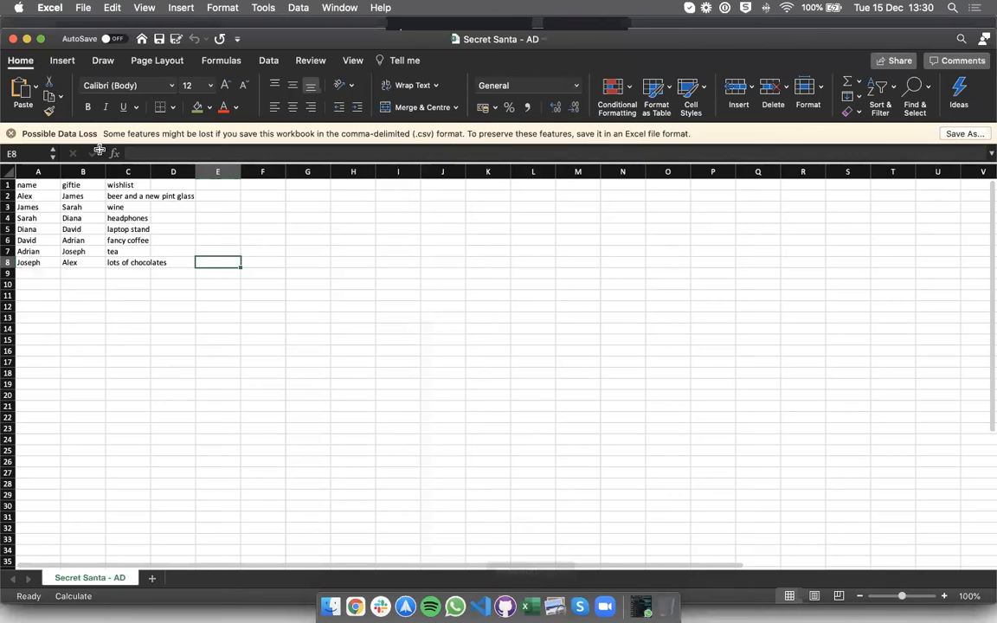
click(25, 185)
key(Right)
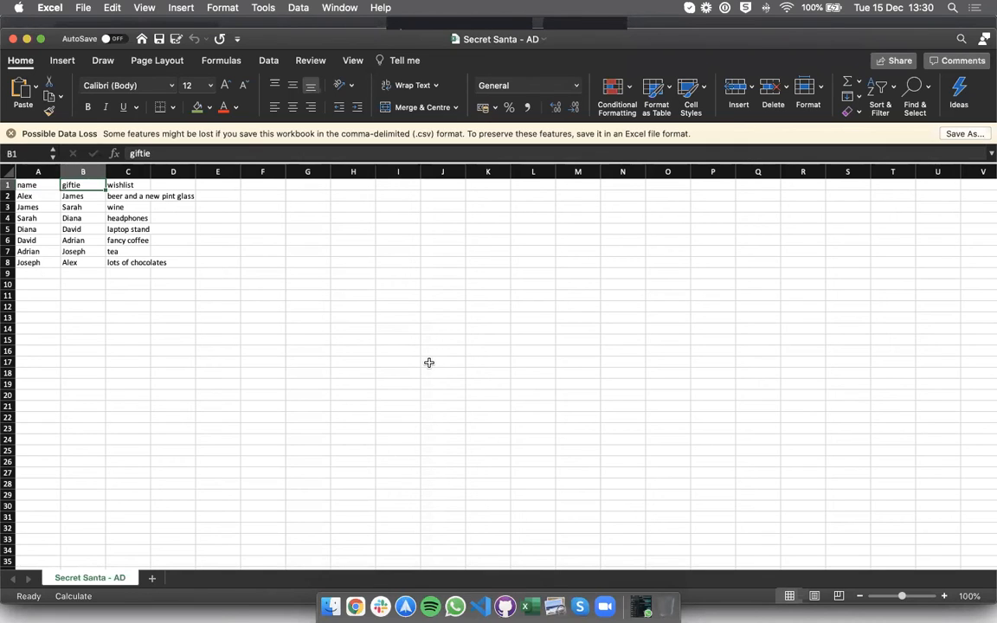
key(Right)
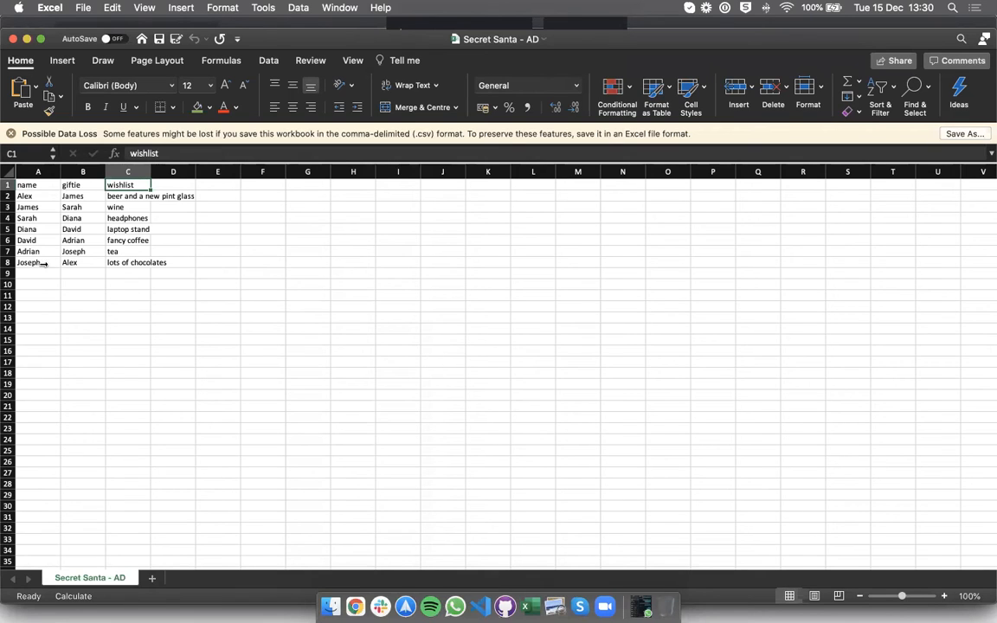
Examine how the first data rows of the spreadsheet link each employee to a giftie and a wishlist
drag(31, 196, 115, 195)
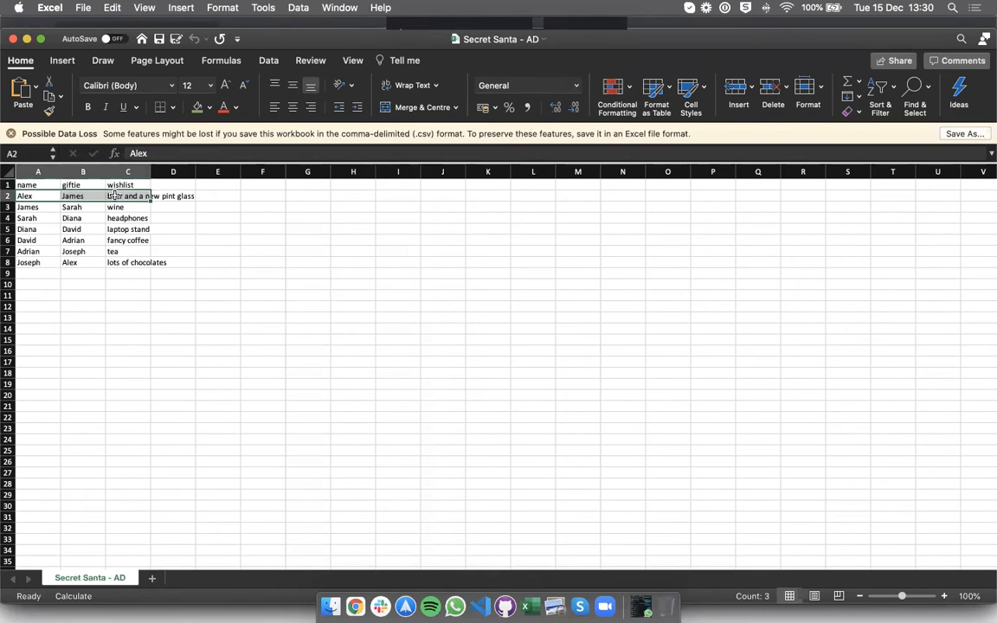
click(24, 196)
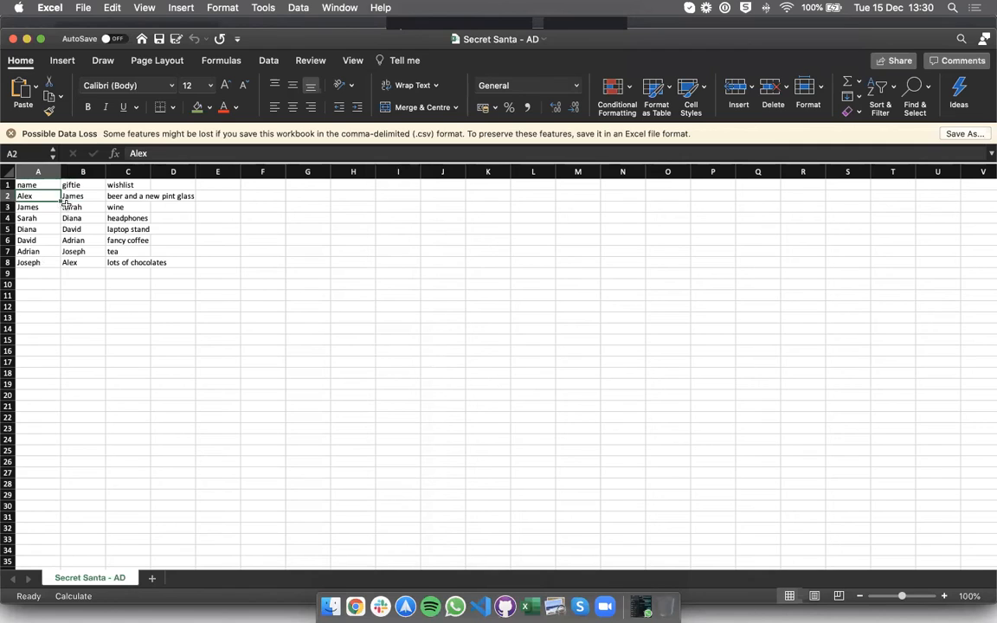
click(69, 195)
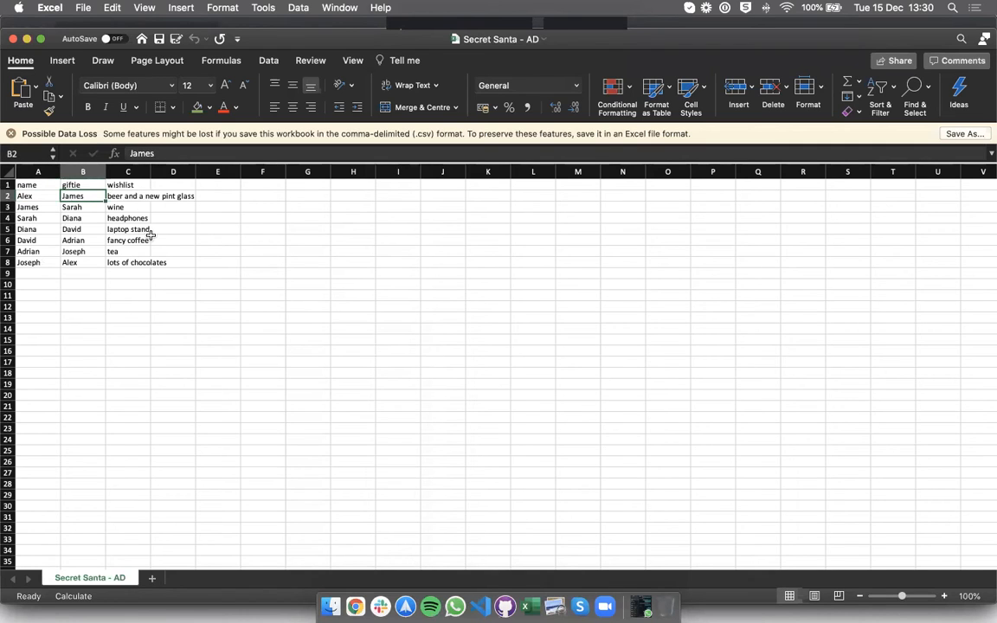
click(135, 196)
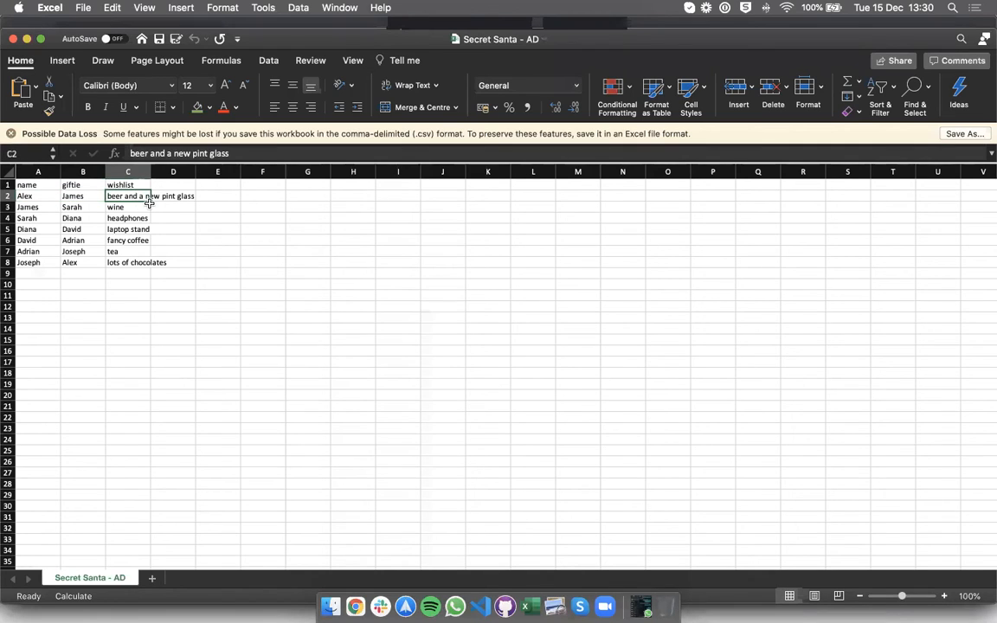
click(26, 207)
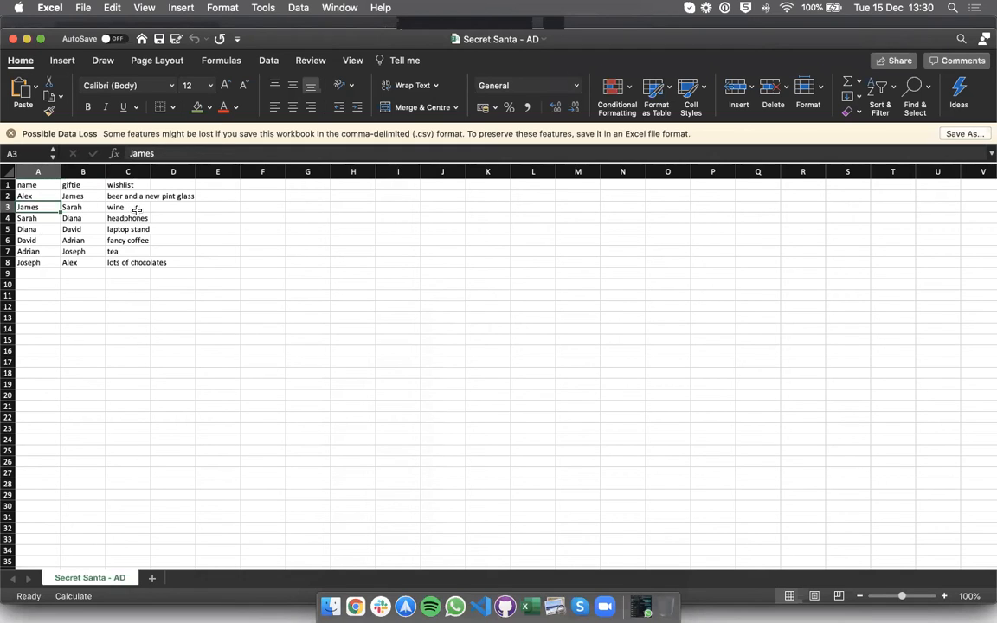
click(247, 318)
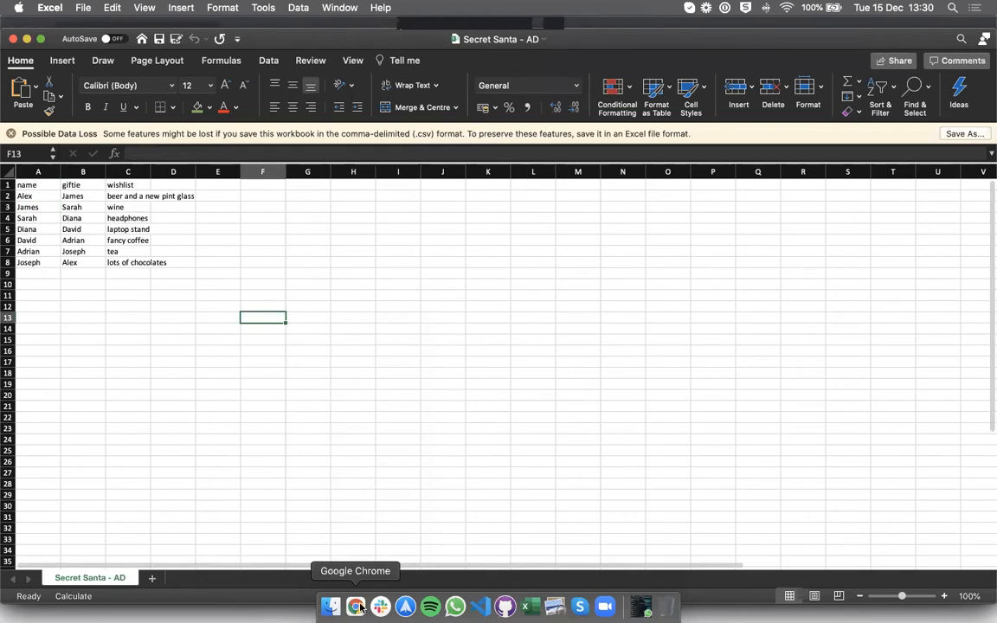
Review how the spreadsheet's first data row links the employee's name to their giftie
click(224, 384)
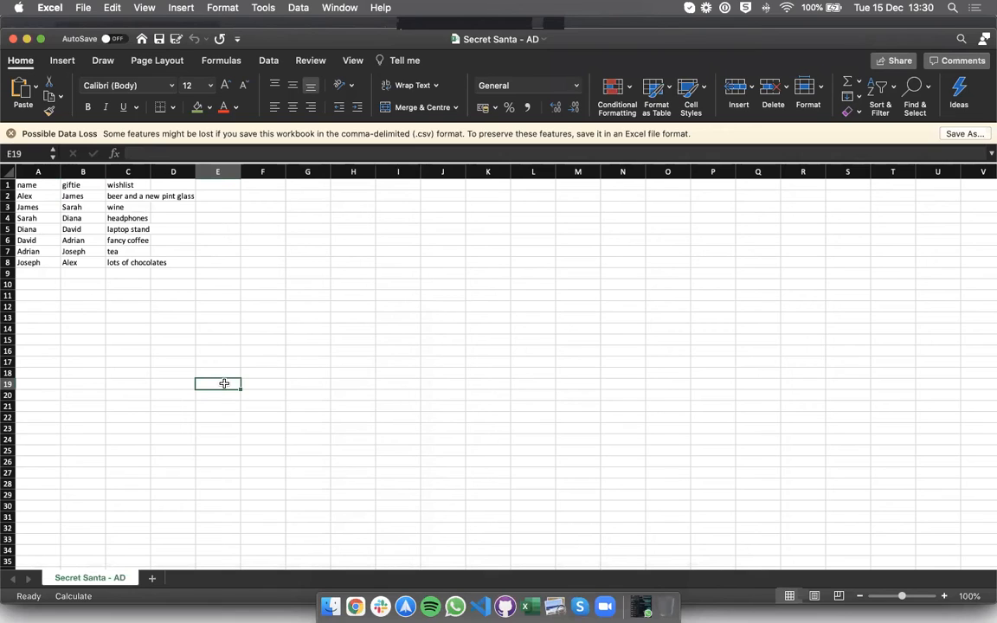
click(26, 196)
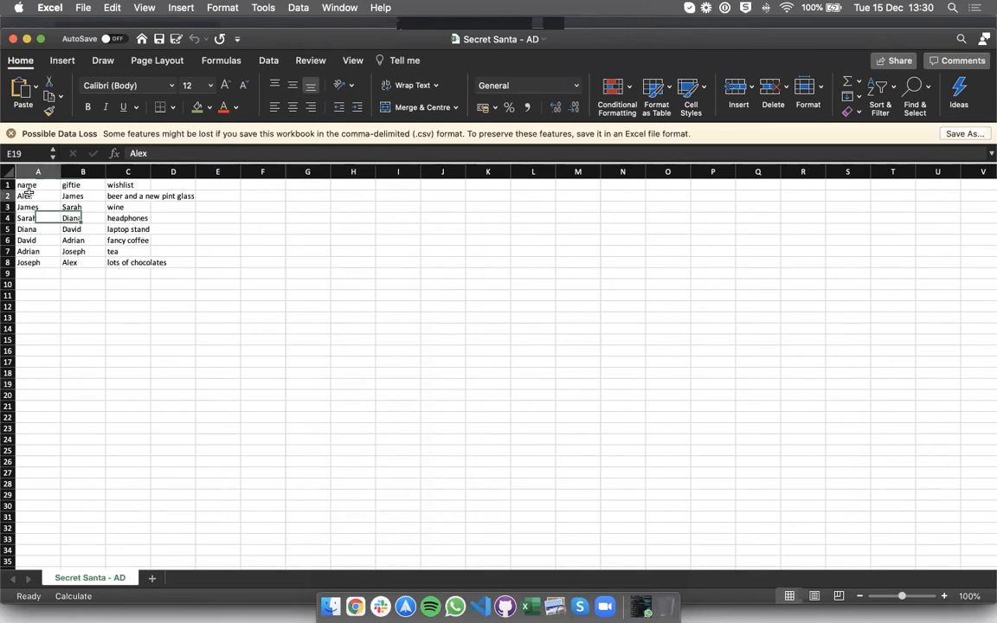
click(82, 195)
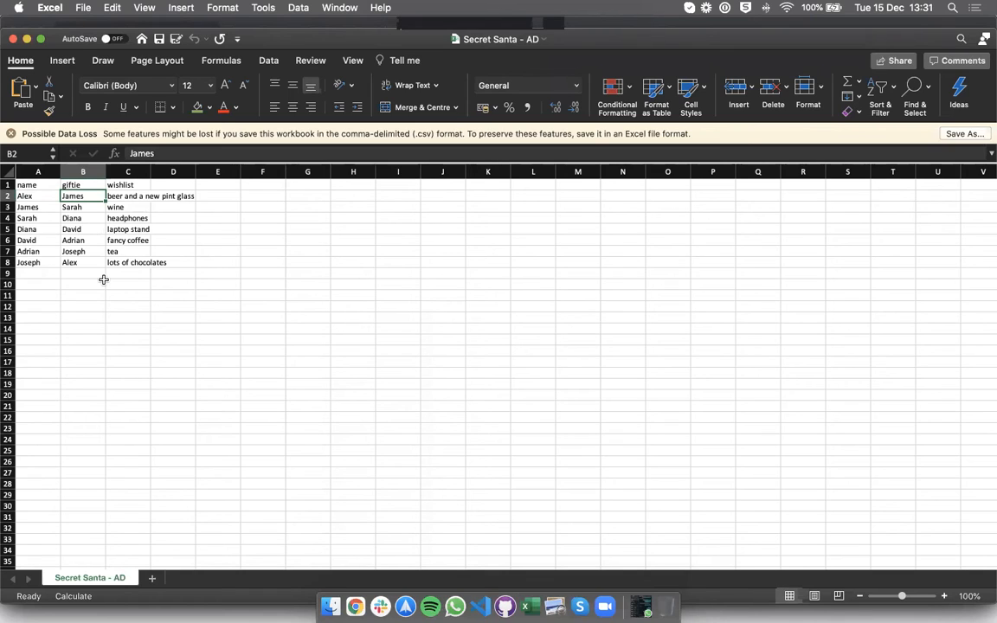
click(130, 339)
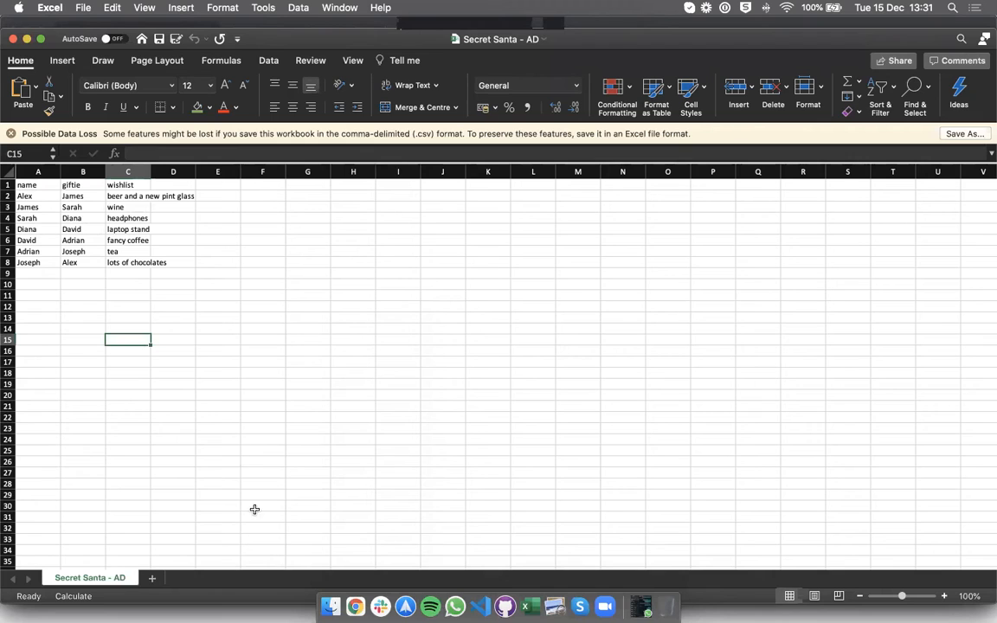
Switch to Chrome and start a new lookup for the uploaded Secret Santa spreadsheet
click(355, 605)
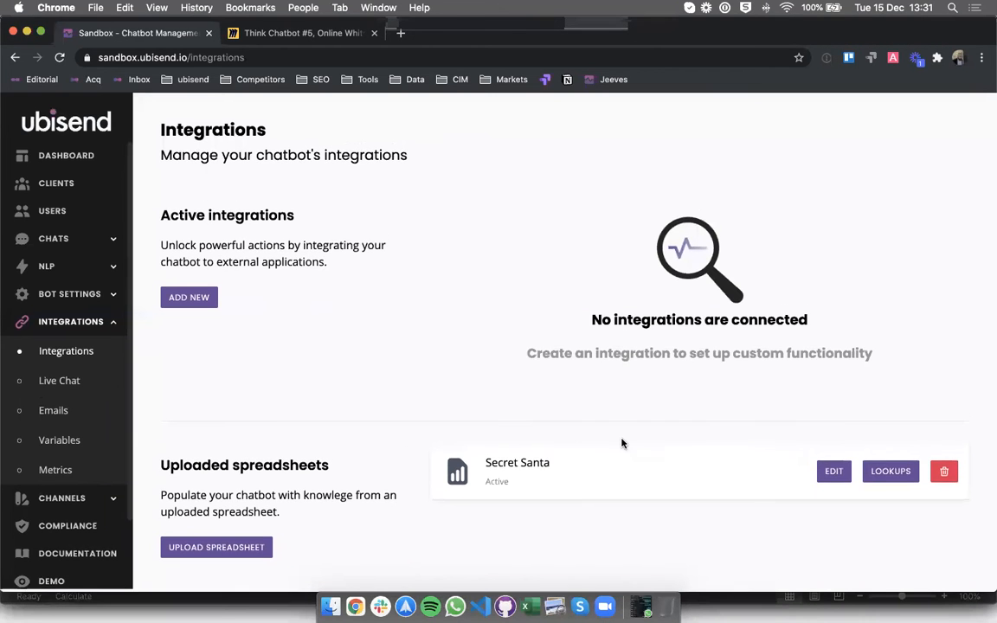
click(879, 475)
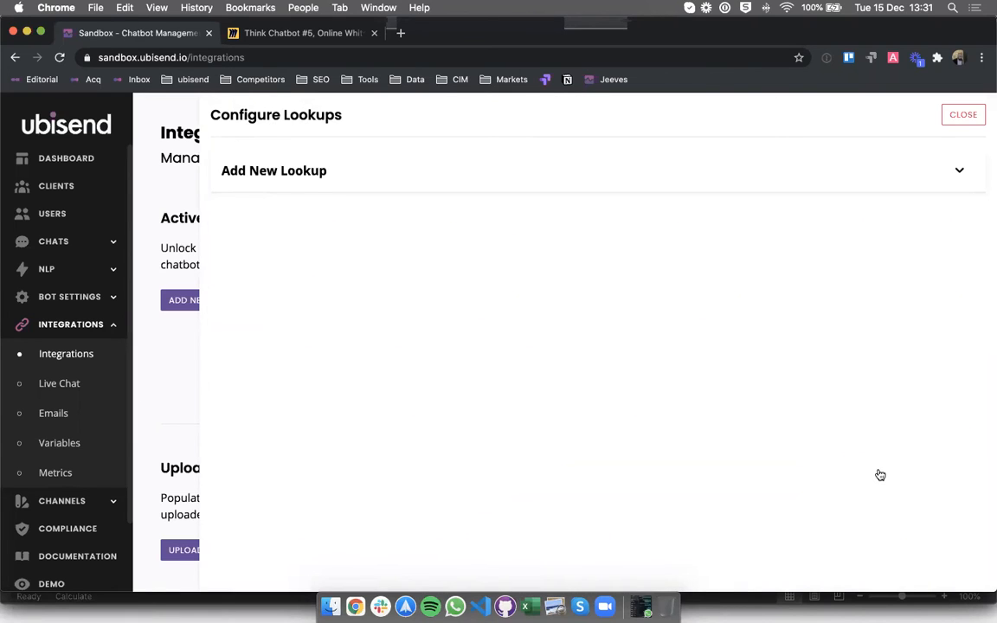
click(333, 153)
click(290, 236)
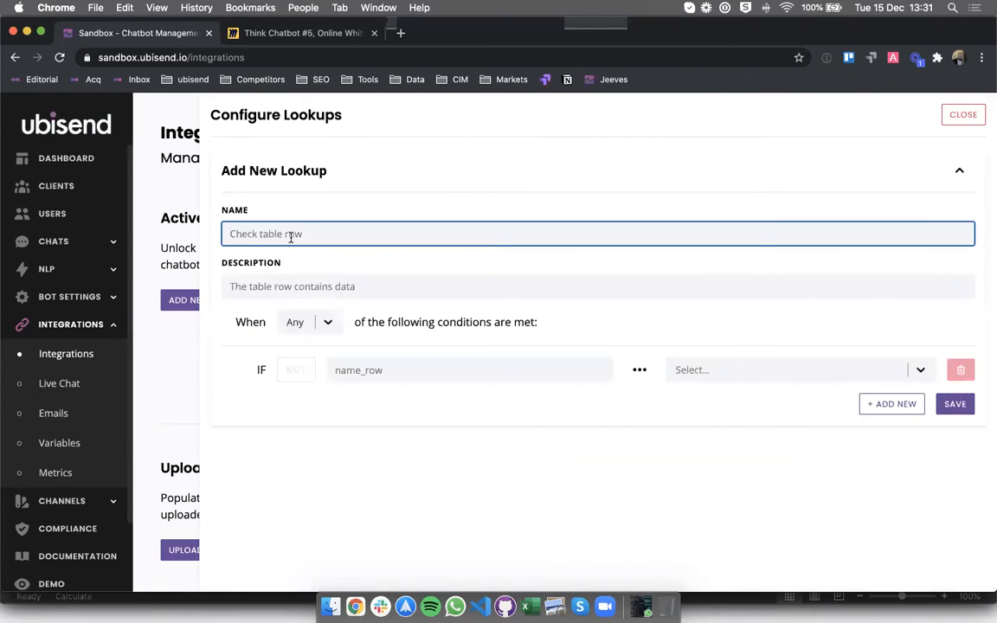
Switch to Excel and trace the first data row across the name, giftie and wishlist columns
click(525, 605)
click(25, 169)
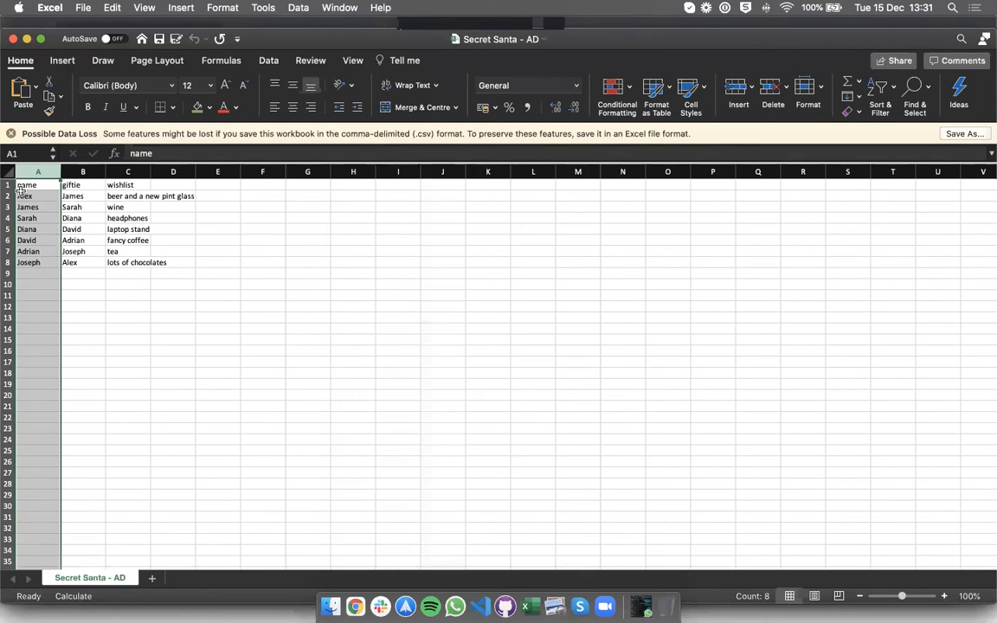
click(35, 197)
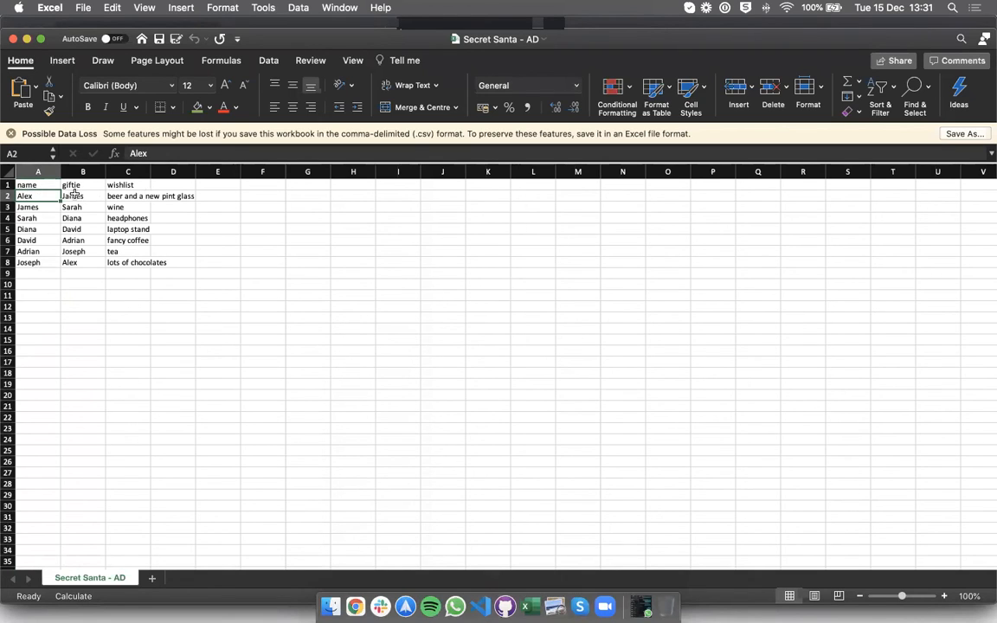
click(121, 184)
key(Down)
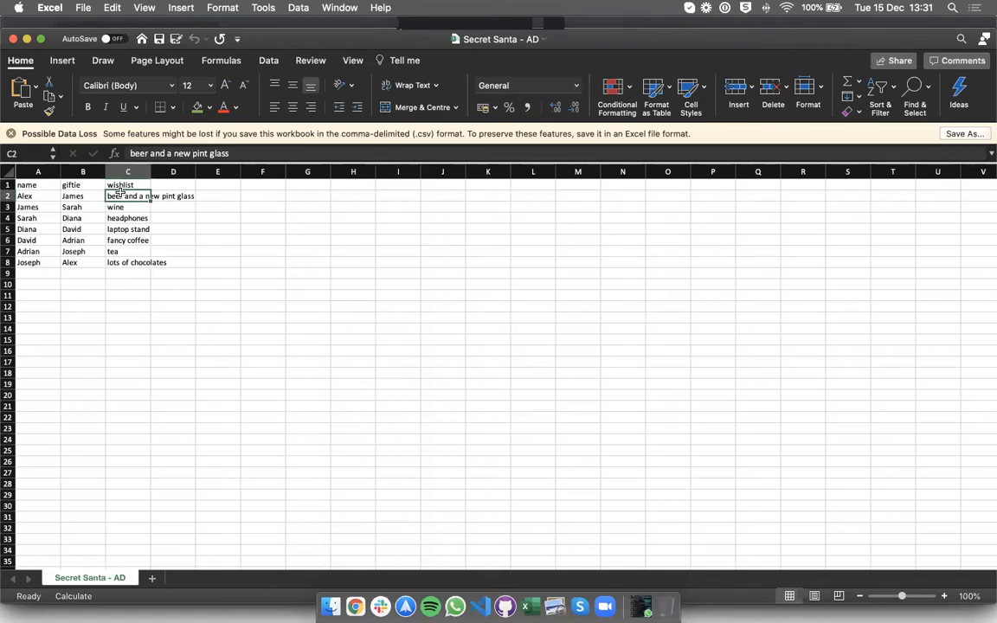
click(188, 265)
Switch back to Chrome and name the lookup "Finding the giftie" with the description "This vlookup will help users find who they have to buy a gift for."
click(355, 606)
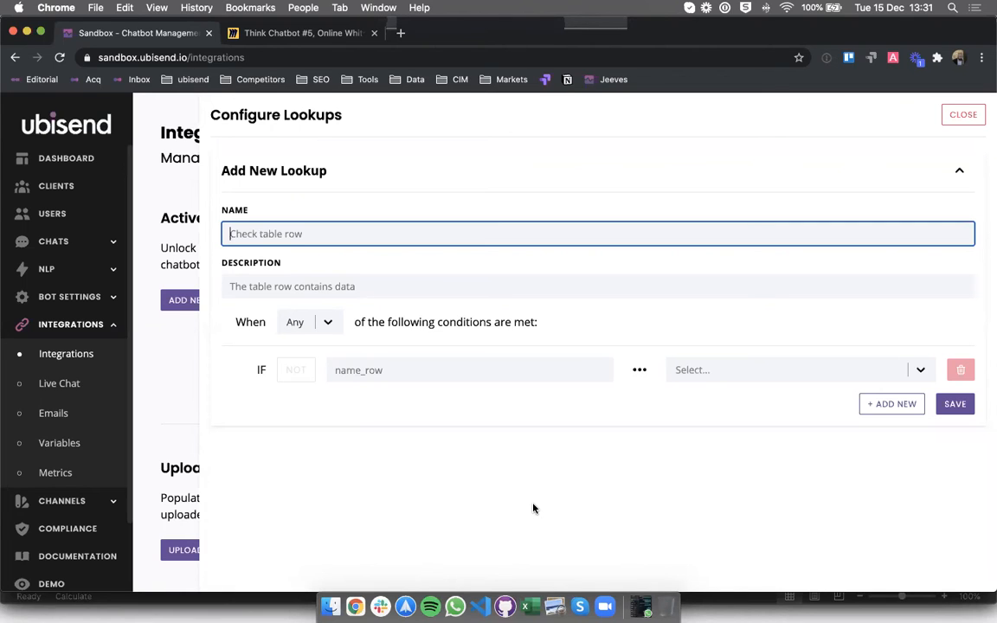
text(Finding the giftie)
click(348, 275)
click(331, 279)
text(This vlookup will help you)
key(BackSpace)
key(BackSpace)
key(BackSpace)
text(users find who they have to buy a gift for.)
click(318, 461)
Check the first column's header in Excel and set the column in the lookup's condition to "name" in Chrome
click(371, 378)
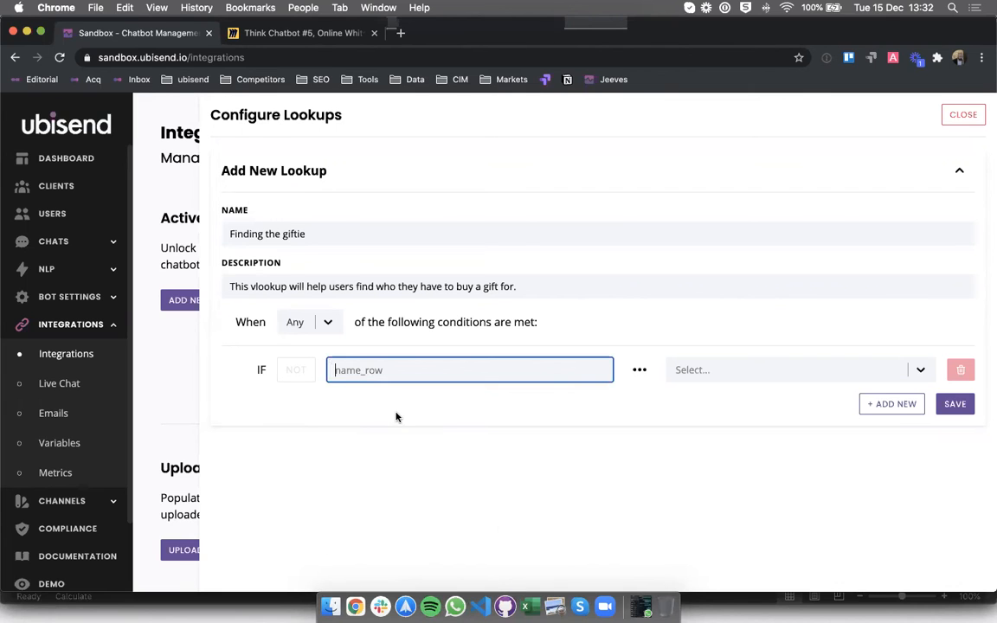
click(525, 606)
click(35, 184)
key(super+Tab)
text(name)
Set the comparison operator of the lookup's name condition to Equals
click(736, 381)
text(equ)
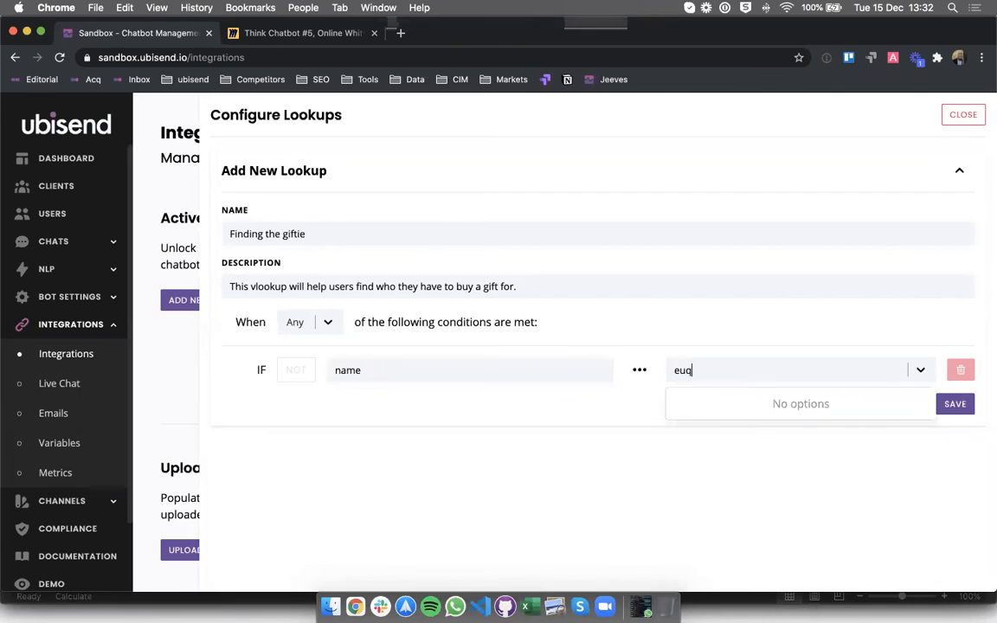
key(BackSpace)
key(BackSpace)
text(e)
key(BackSpace)
text(qu)
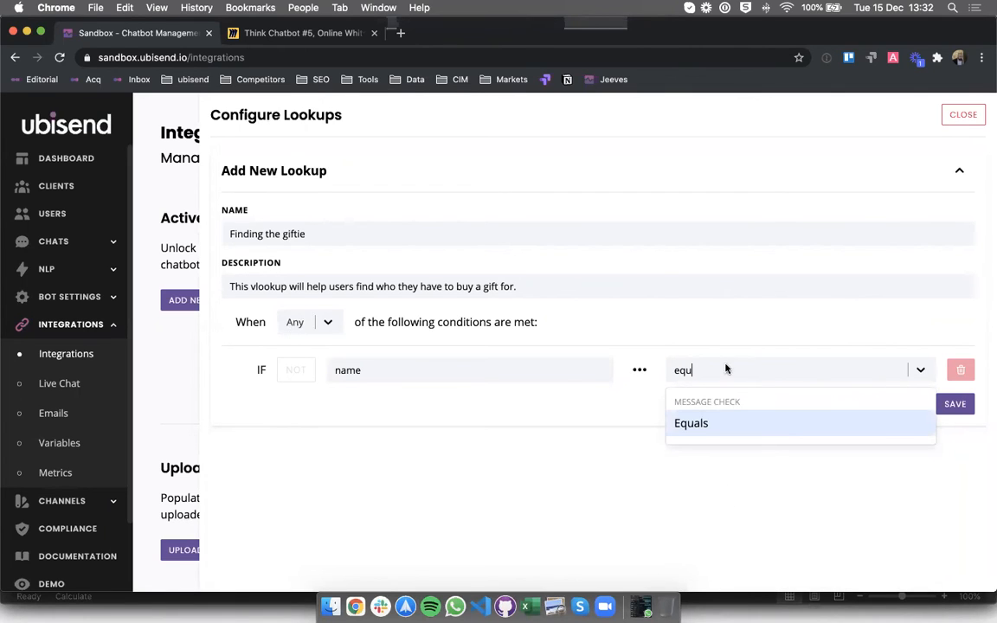
click(703, 421)
Compare the name column against the variable {{firstname}} and save the "Finding the giftie" lookup
click(783, 370)
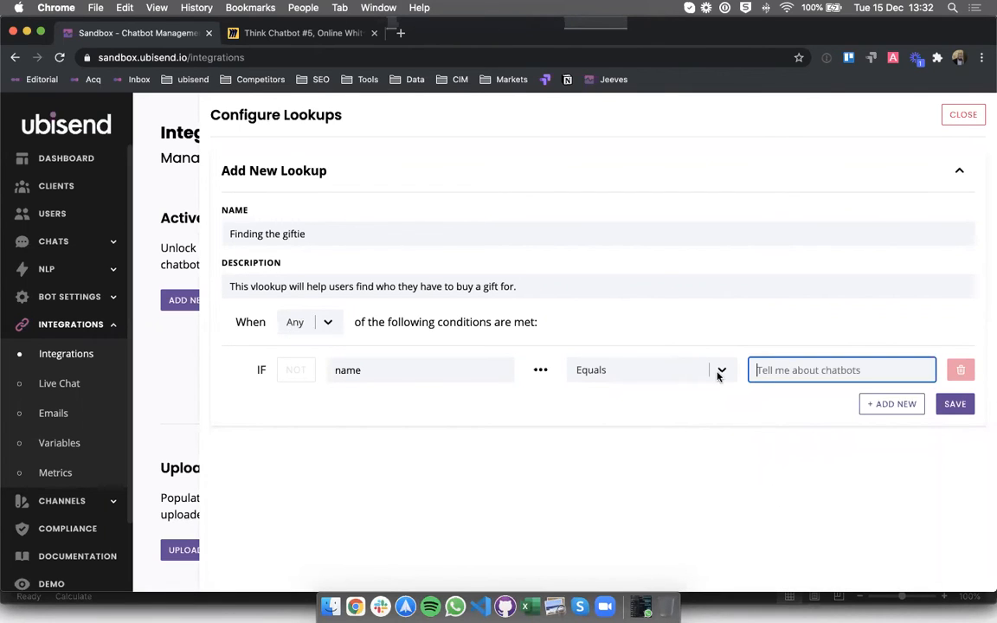
text({{firstname}})
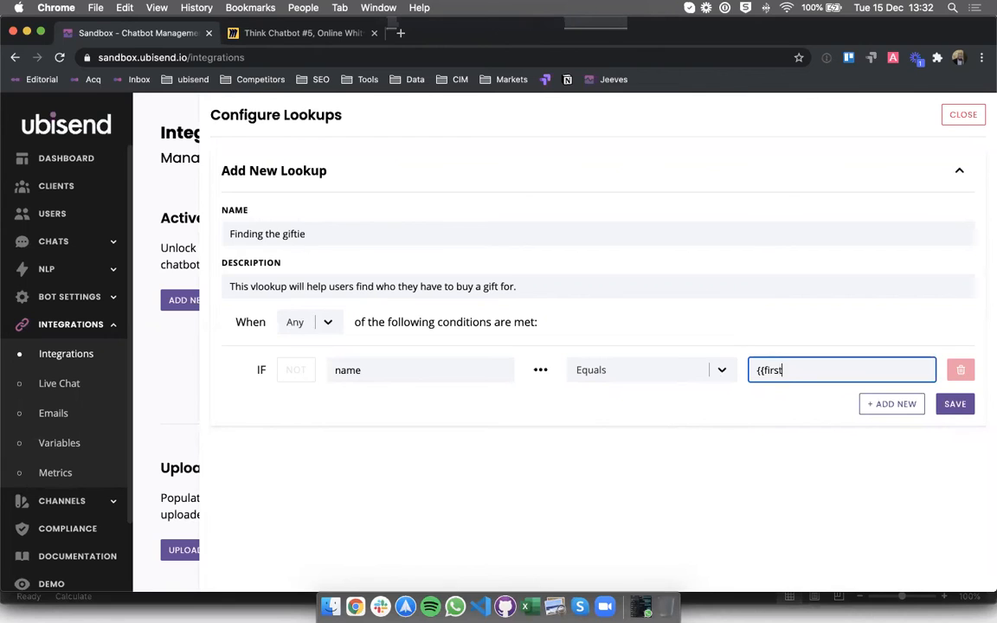
click(639, 403)
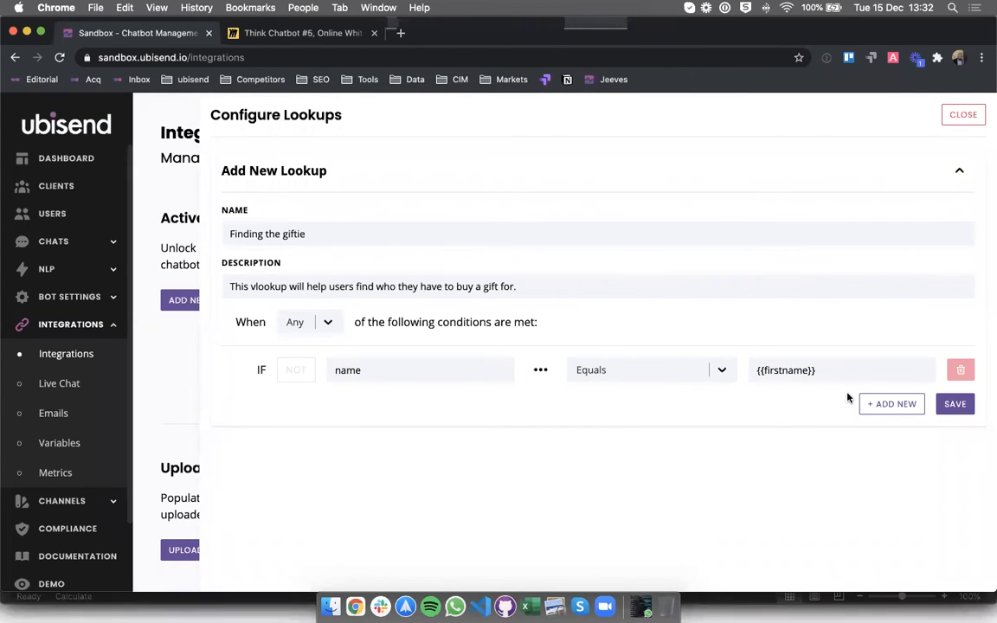
click(953, 404)
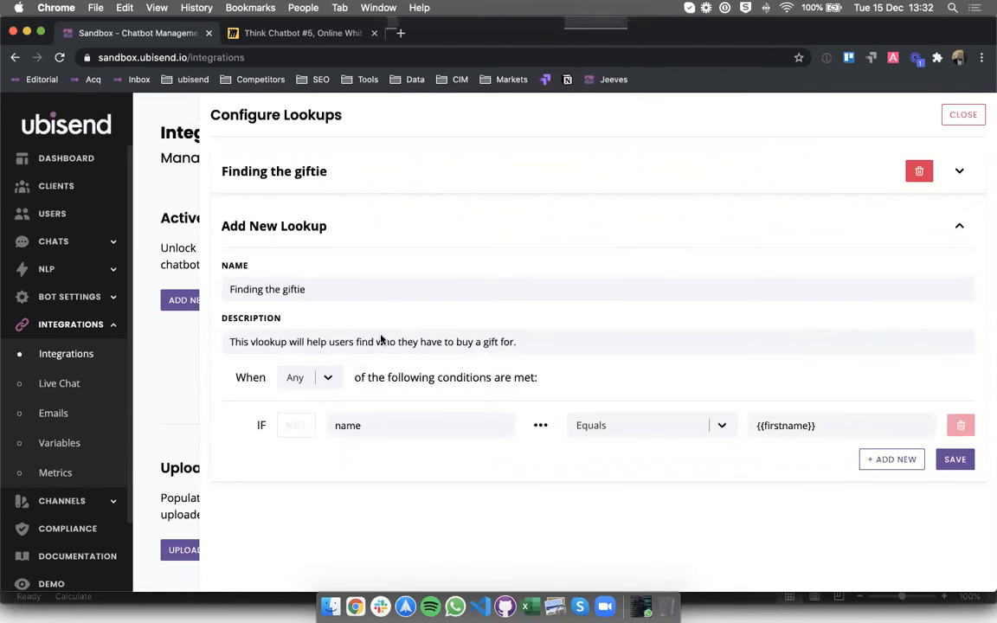
Change the name in the new lookup form to "Finding what they want"
drag(279, 290, 390, 305)
key(BackSpace)
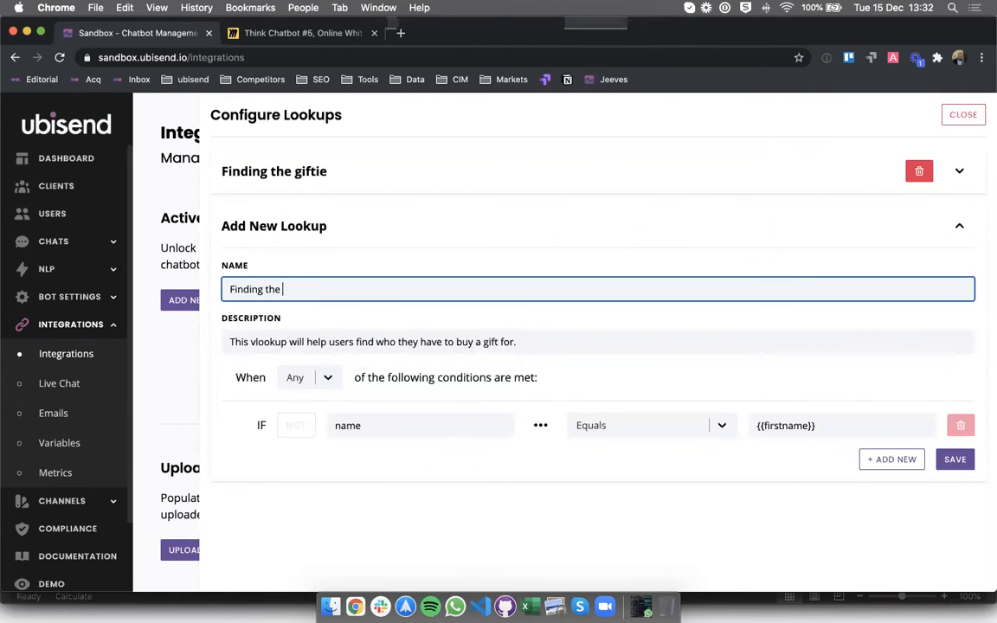
key(BackSpace)
key(BackSpace)
key(BackSpace)
key(BackSpace)
text(what they want)
Change the new lookup's description to "This vlookup will help users find what their gifties want." and save the lookup
drag(375, 342, 592, 366)
text(what their se)
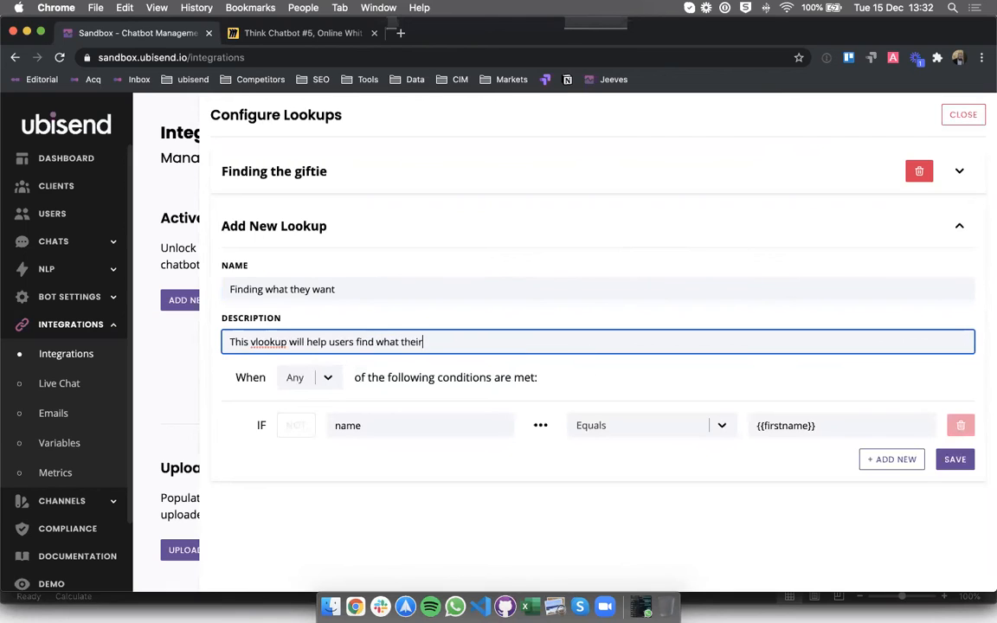
key(BackSpace)
key(BackSpace)
text(gifties want,)
key(BackSpace)
text(.)
click(547, 500)
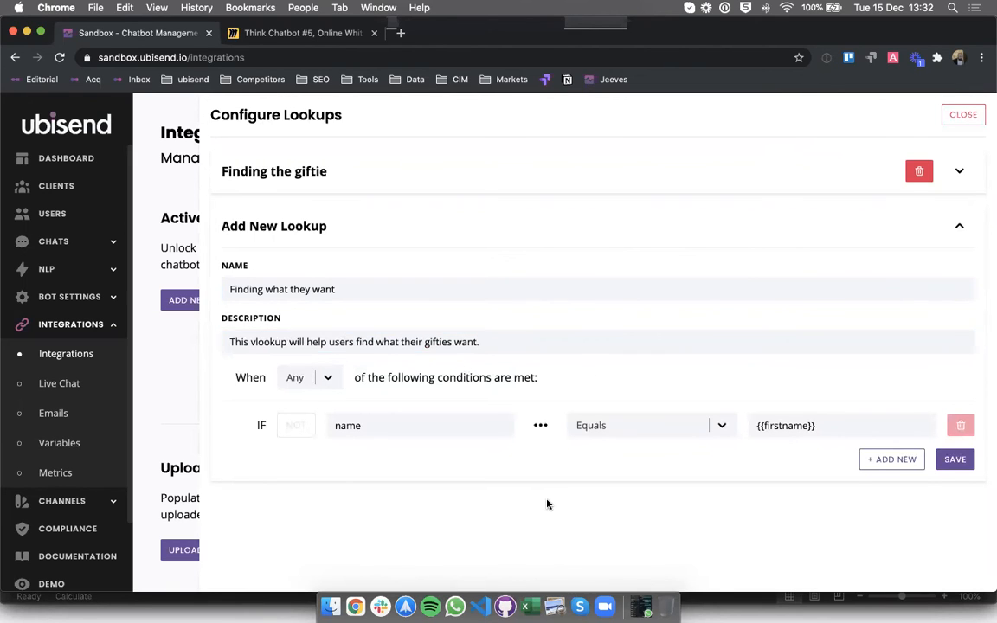
click(956, 459)
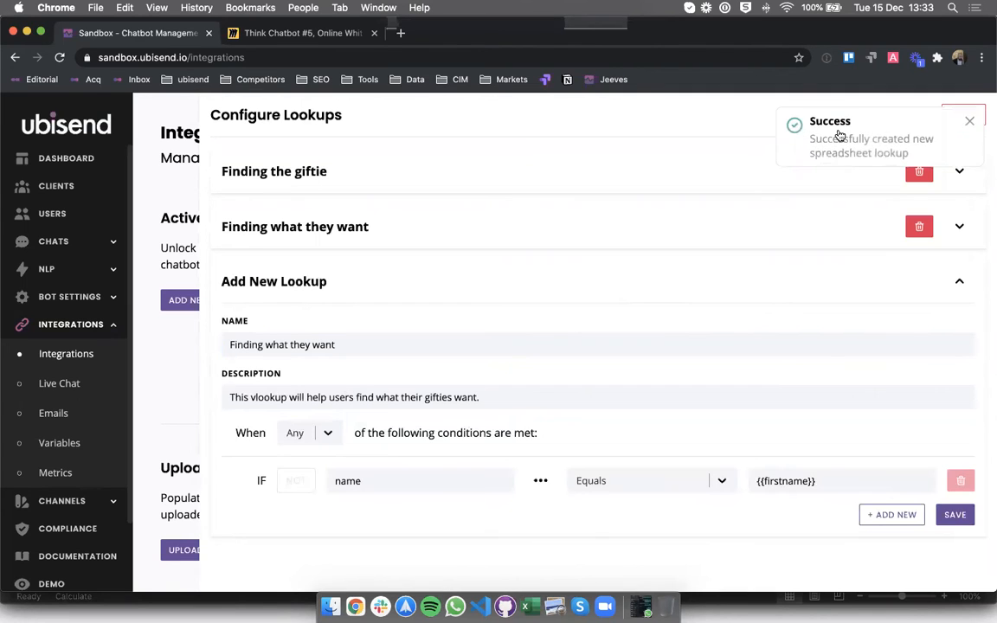
Close the lookup configuration and open the Secret Santa conversation for editing in the conversation builder
click(956, 281)
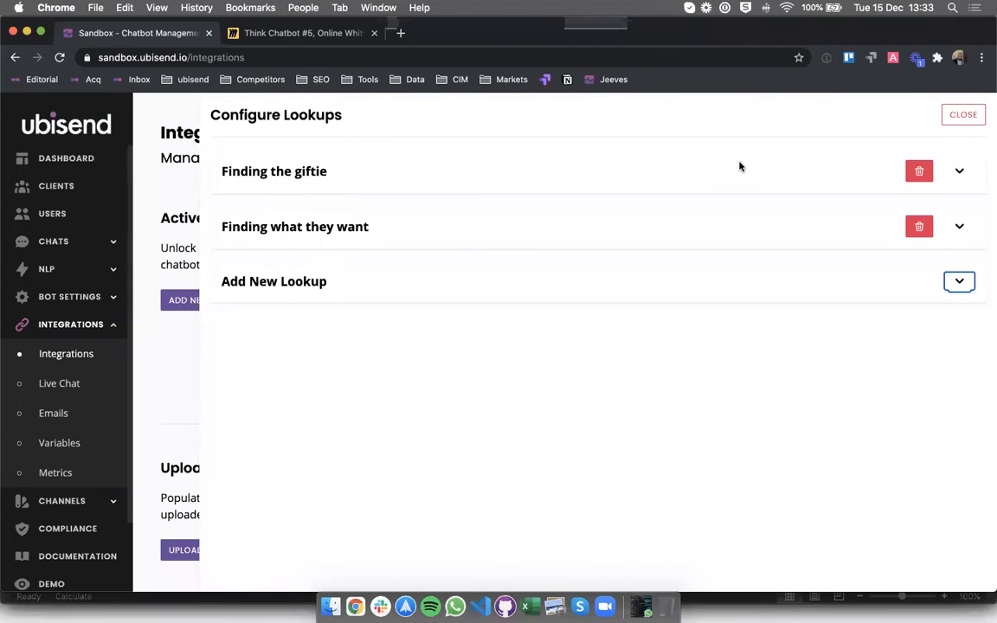
click(959, 120)
click(49, 241)
click(47, 307)
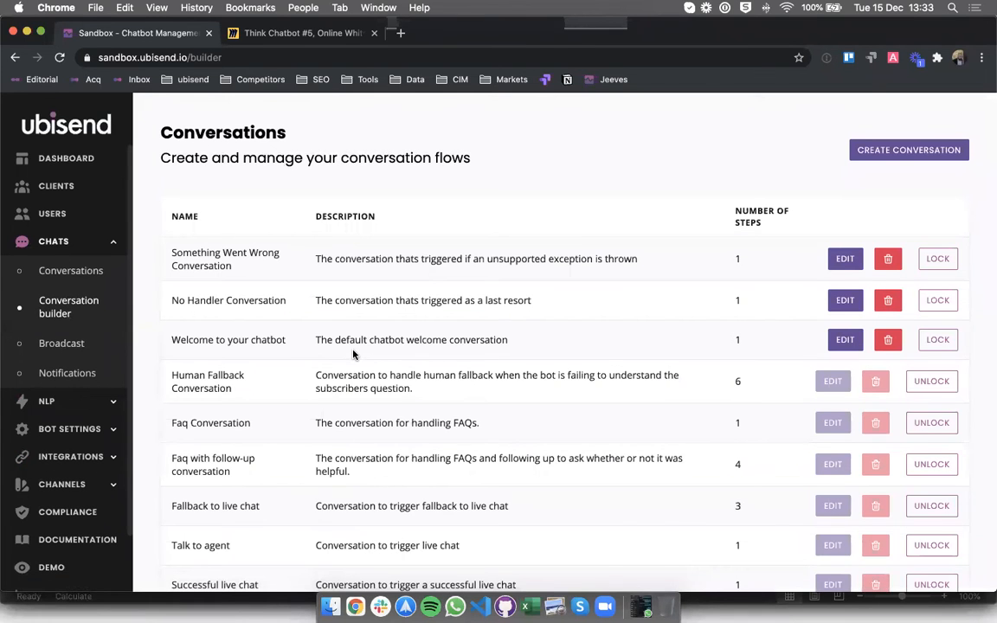
scroll(353, 354, down, 5)
click(844, 538)
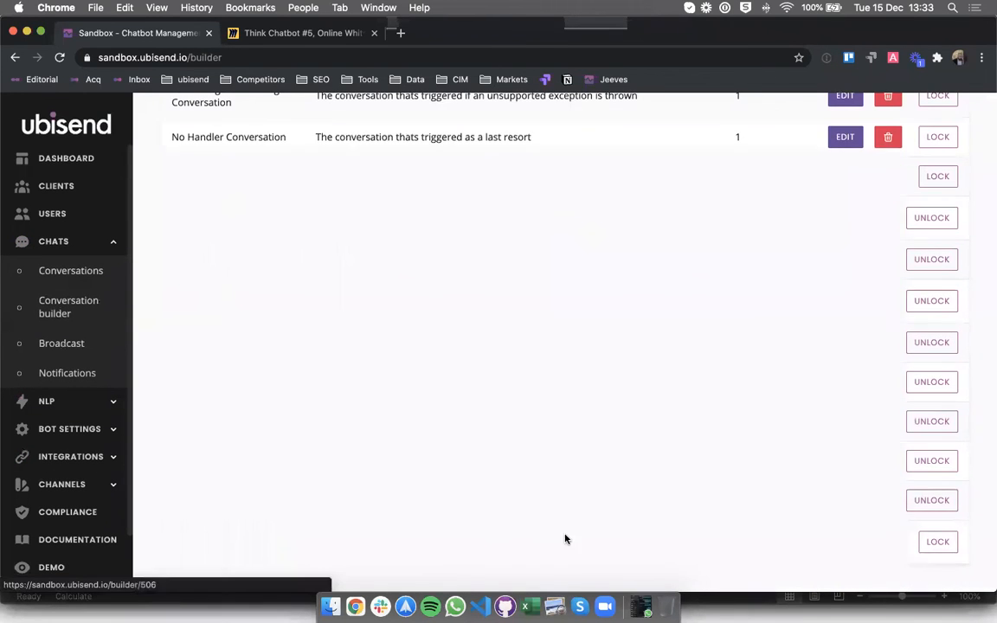
Open the message content of the "This is who you got!" step and add a blank line below "Great, this is who you've drawn:"
scroll(503, 530, down, 5)
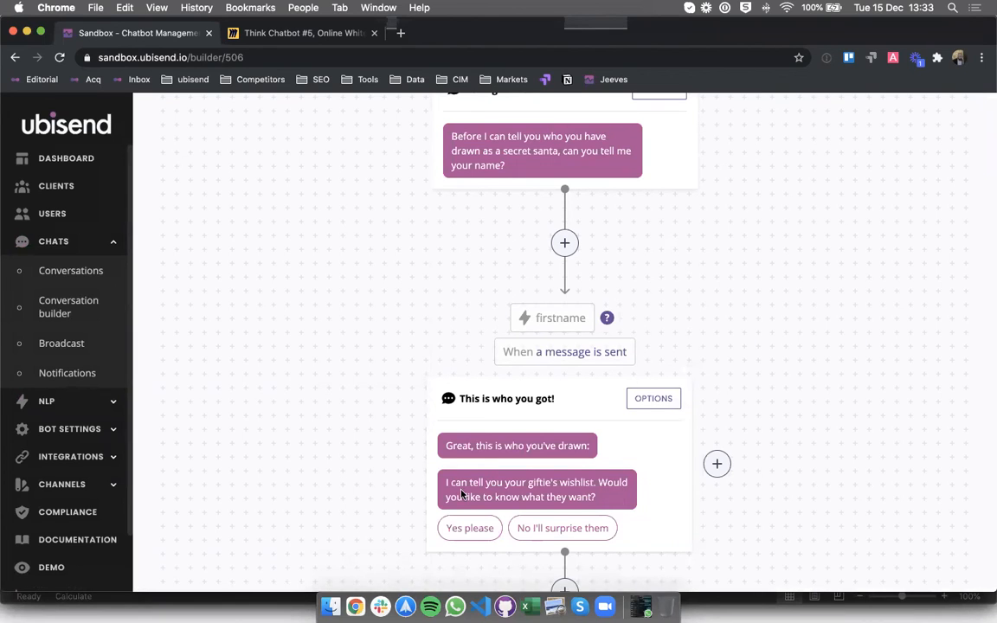
scroll(450, 489, down, 2)
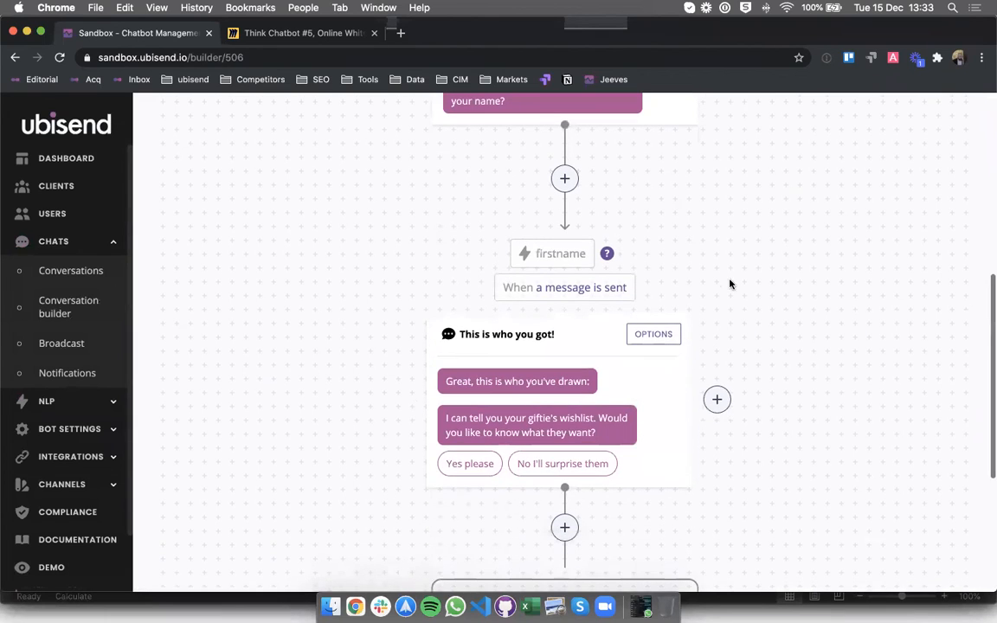
click(649, 338)
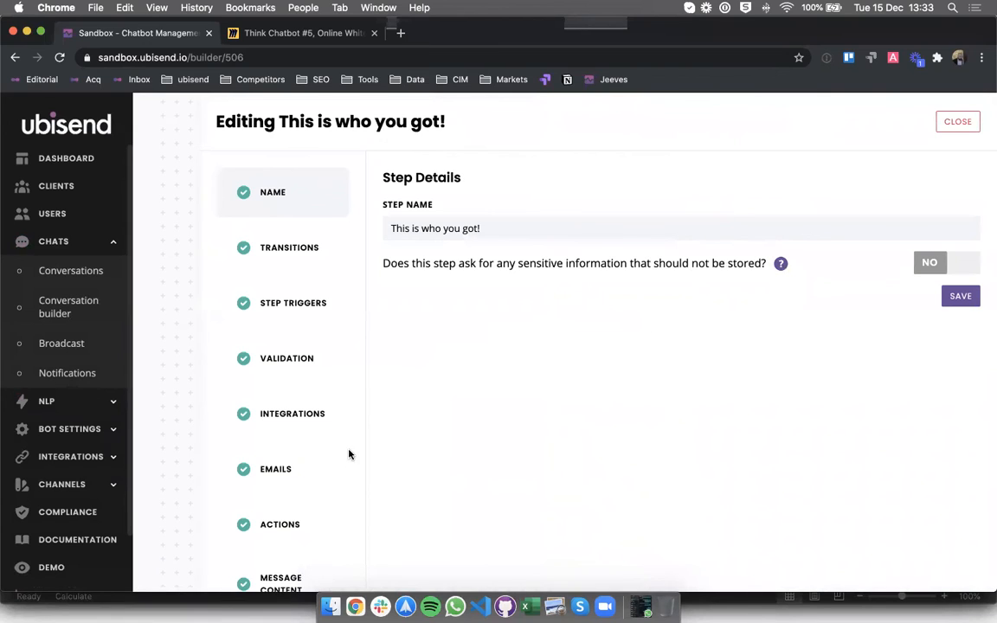
scroll(320, 476, down, 2)
click(262, 514)
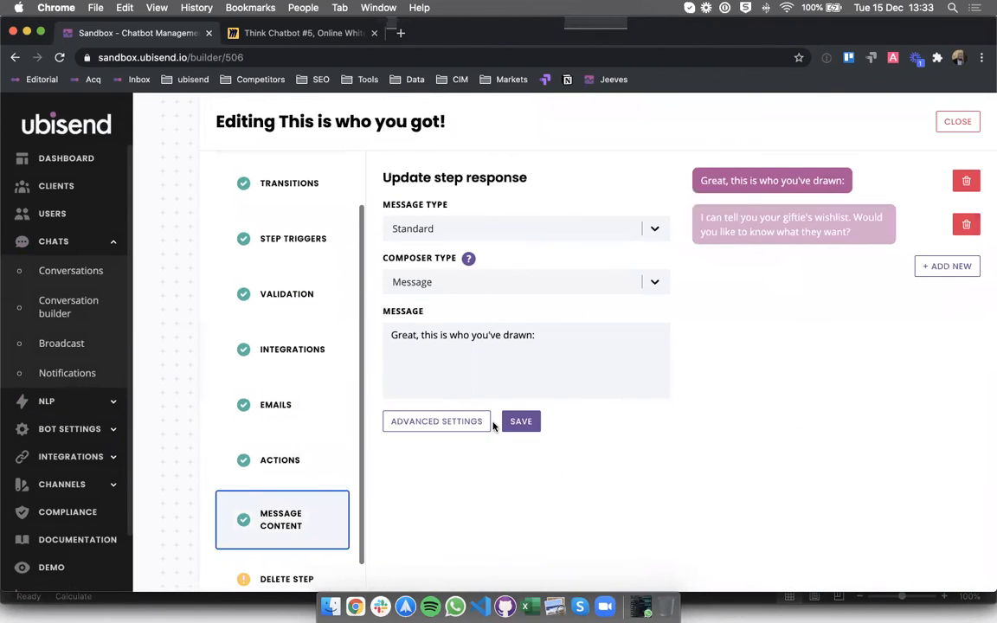
click(580, 350)
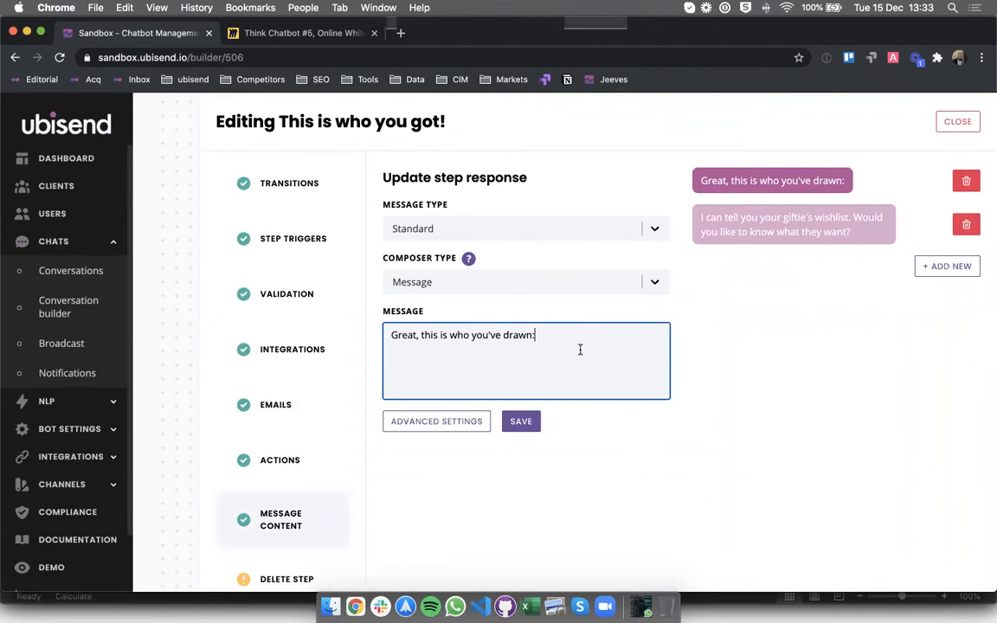
key(Return)
key(Return)
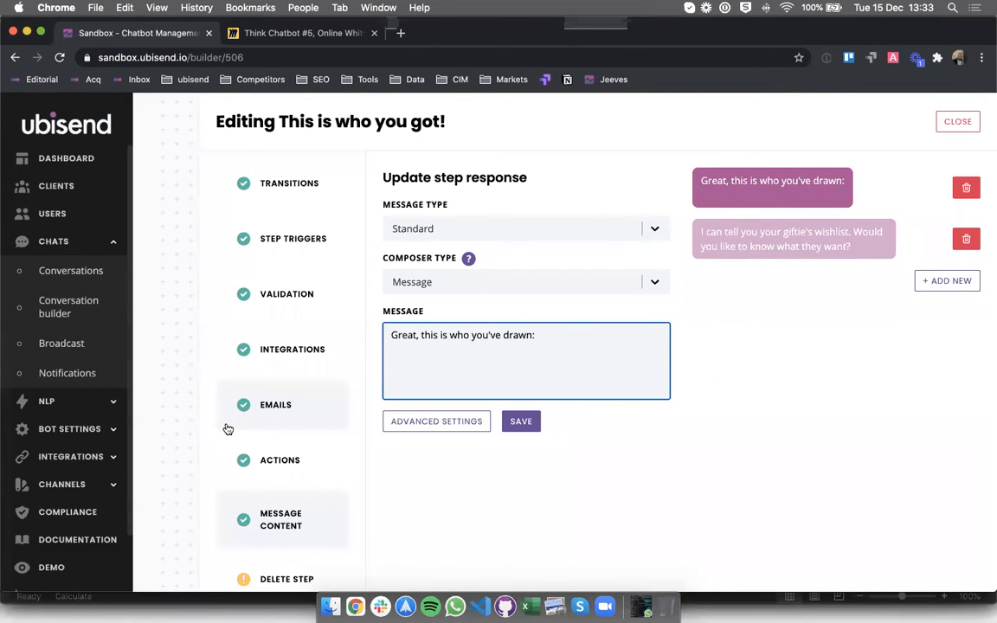
Try the firstname variable below the "Great, this is who you've drawn:" text and delete it
text({{first)
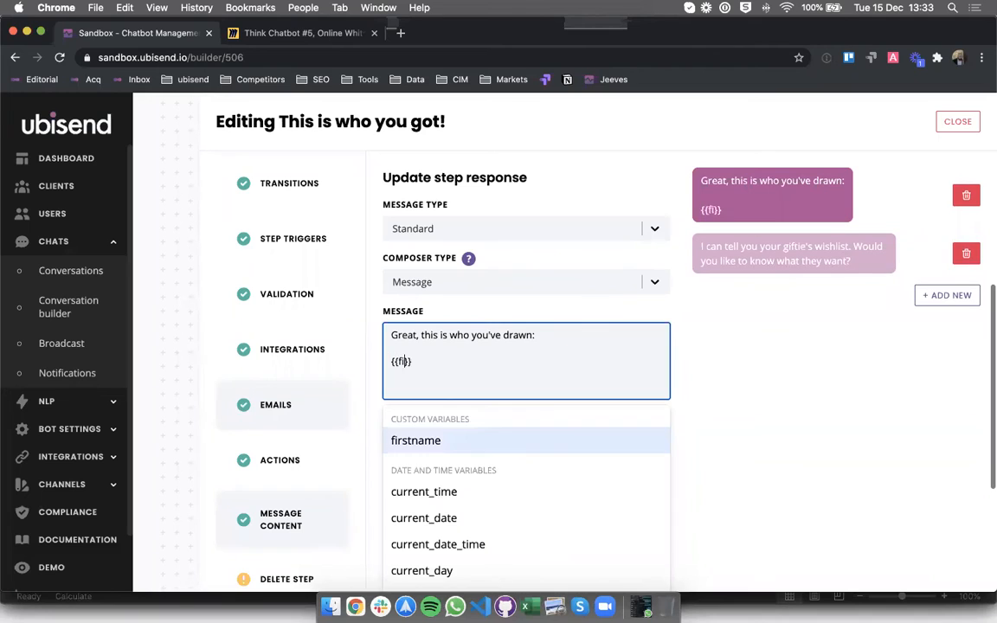
click(415, 440)
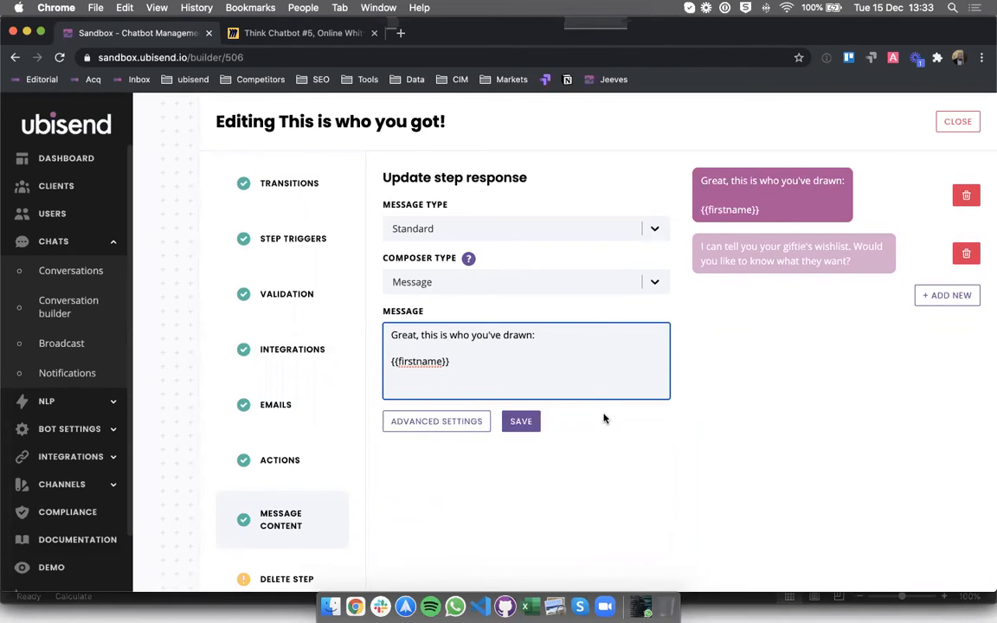
drag(450, 362, 390, 358)
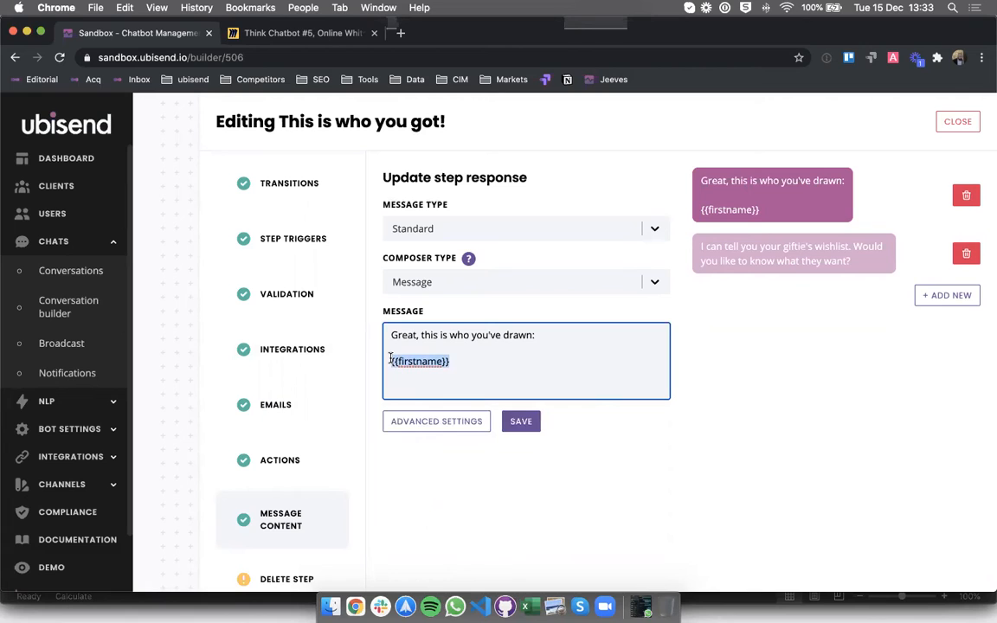
key(BackSpace)
Try the current_minute variable below the "Great, this is who you've drawn:" text and delete it
text({{)
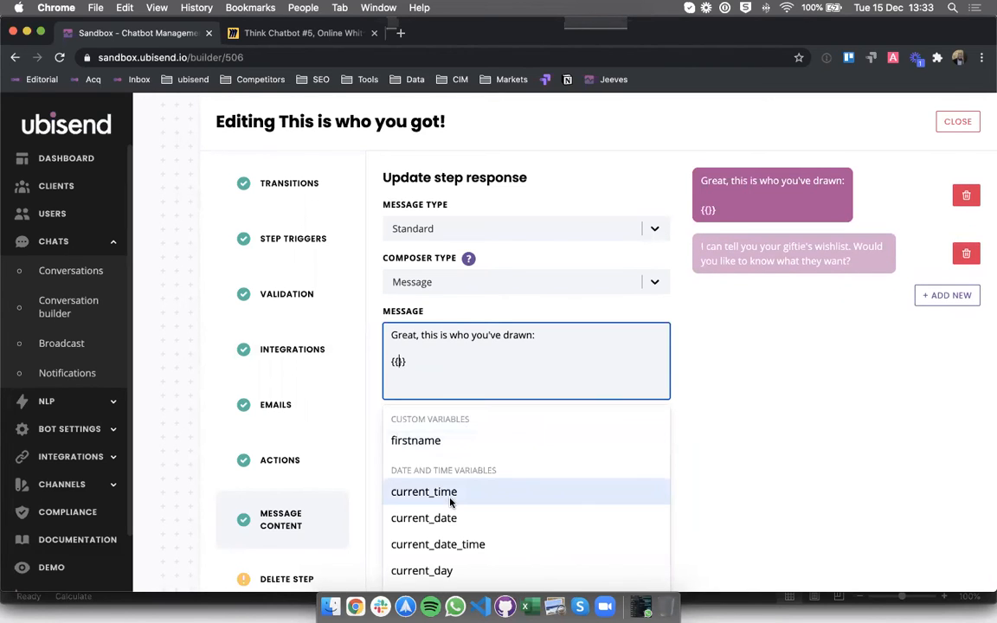
scroll(450, 500, down, 3)
scroll(450, 502, down, 3)
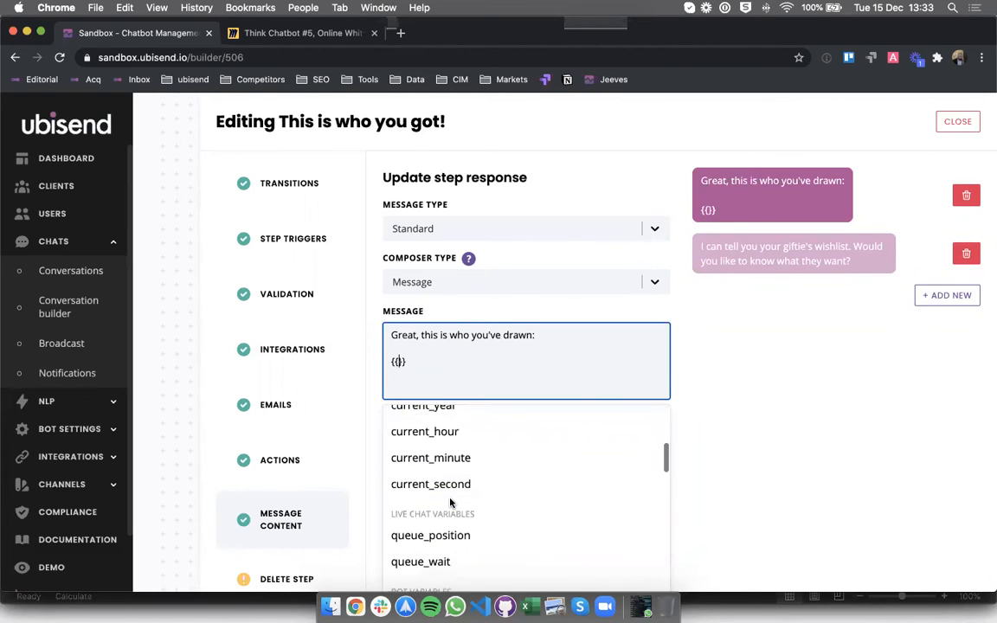
click(447, 445)
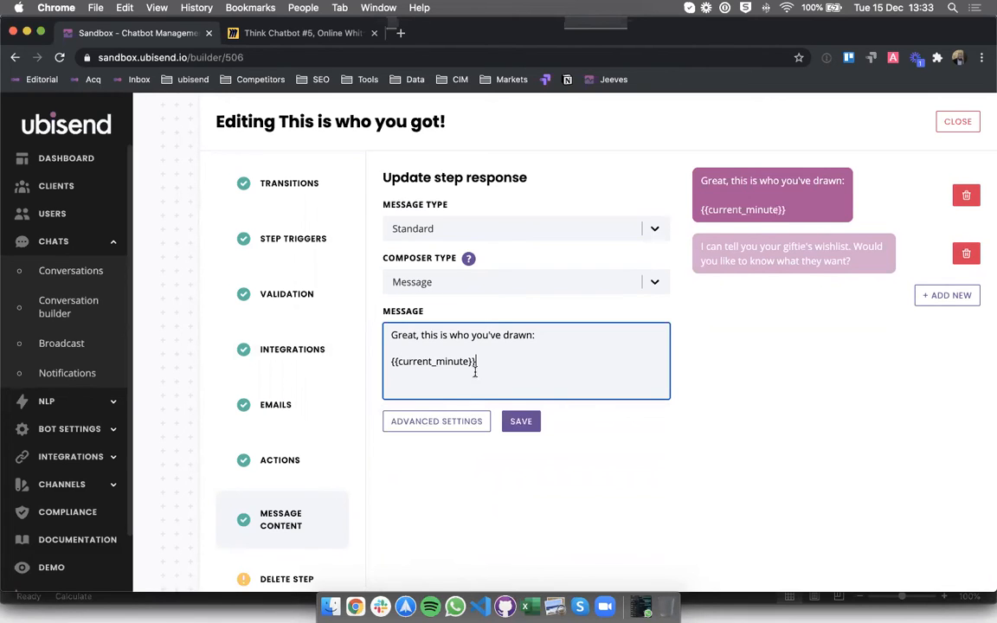
drag(478, 364, 389, 364)
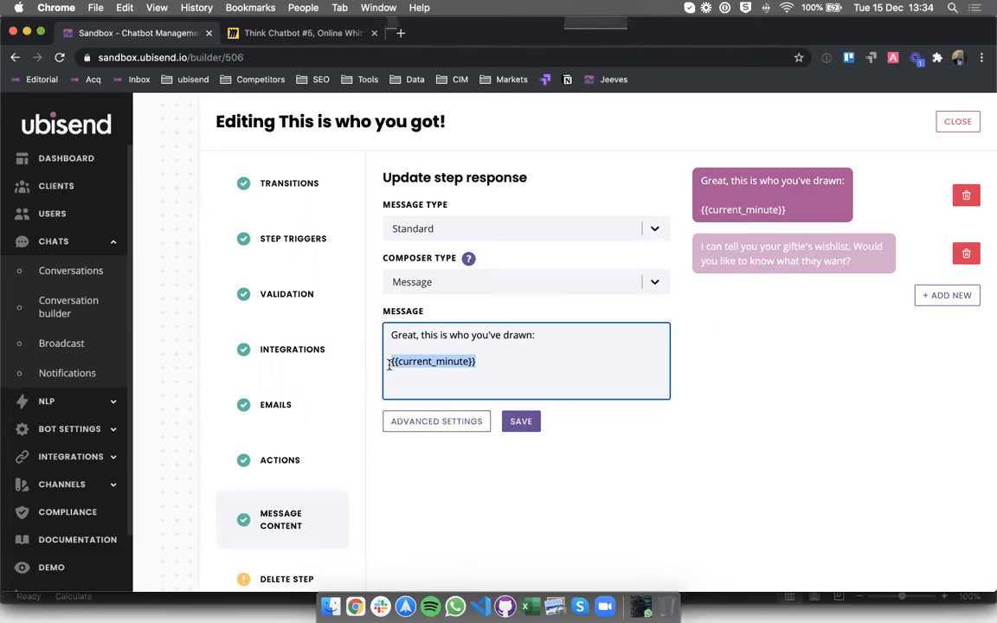
key(BackSpace)
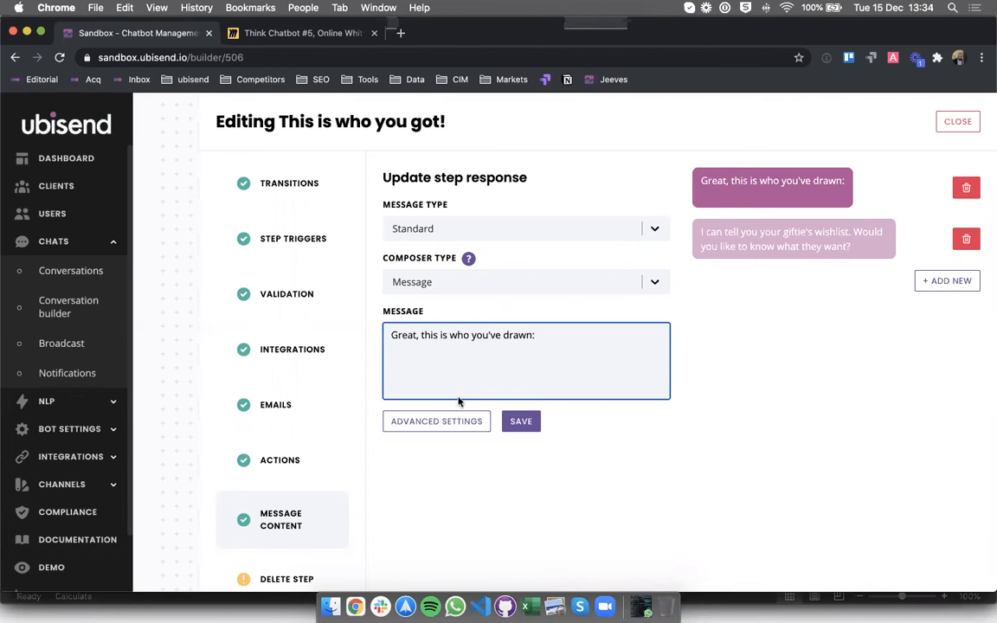
Switch to the Secret Santa - AD workbook in Excel and examine the name, giftie and wishlist headings and the first employee's row
click(529, 607)
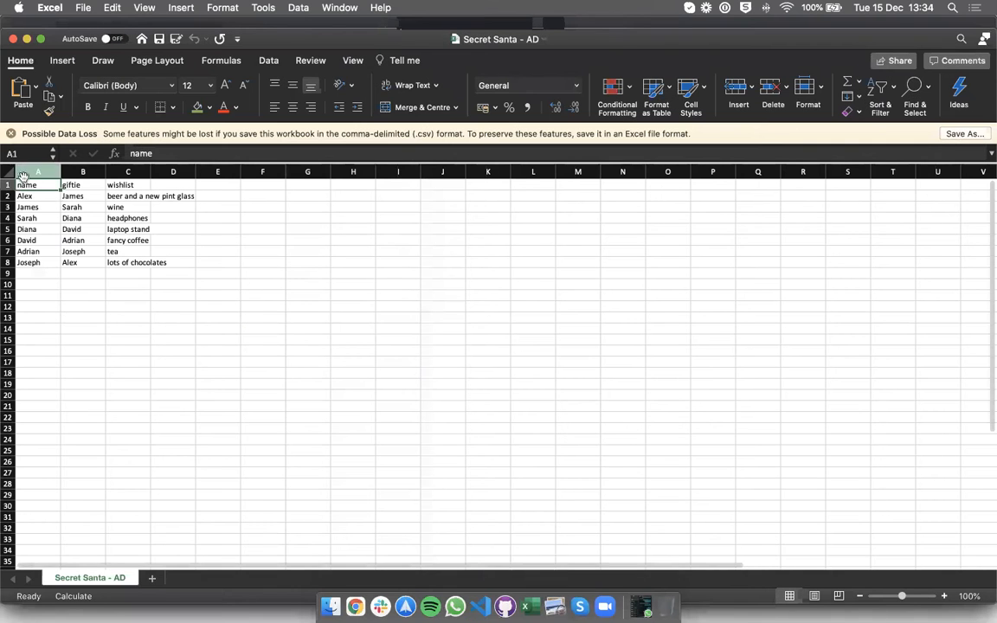
drag(25, 184, 116, 186)
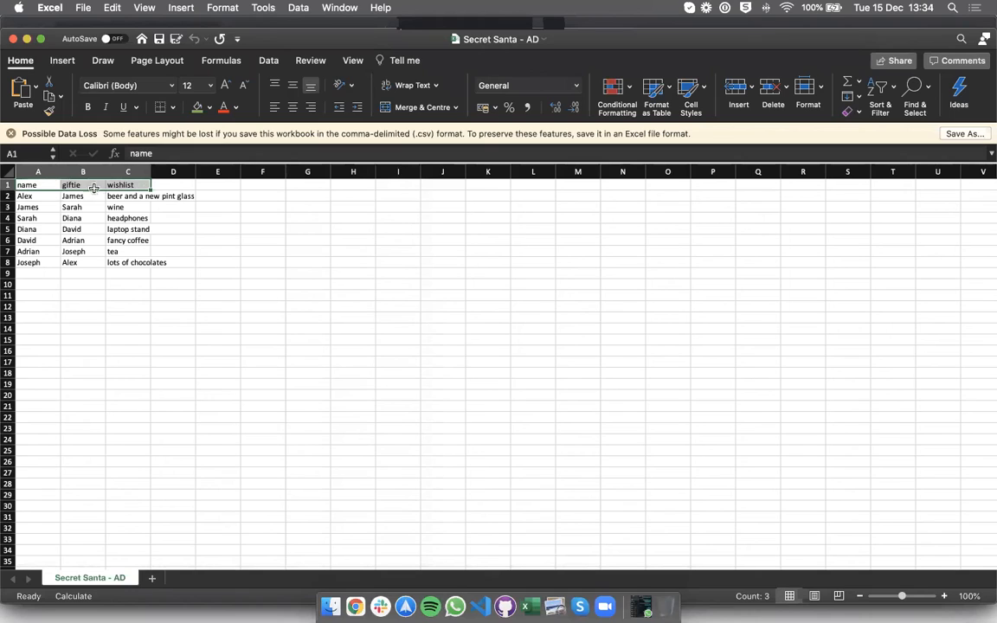
click(122, 185)
click(139, 260)
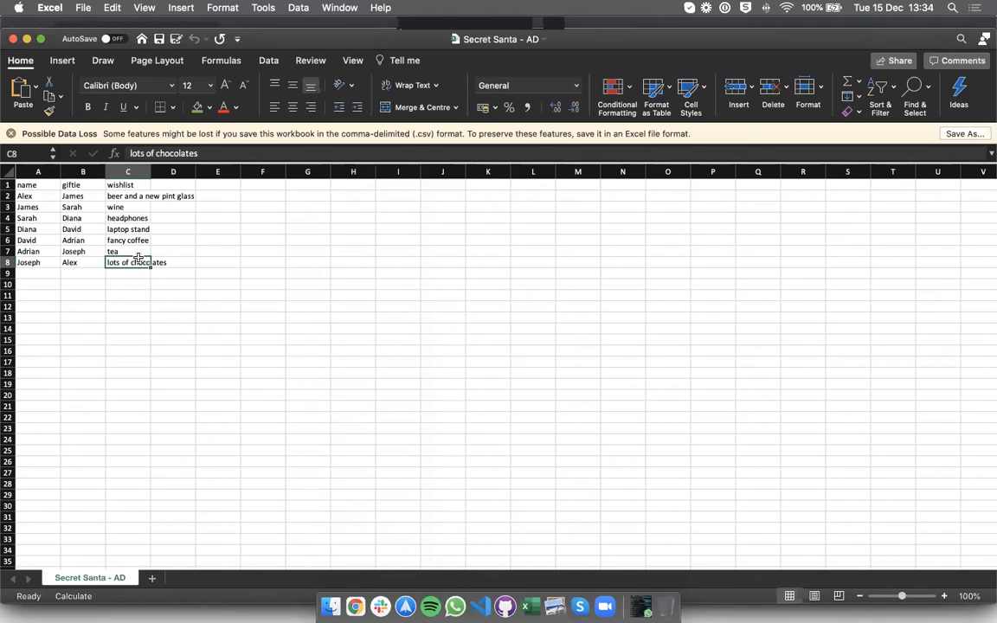
click(26, 195)
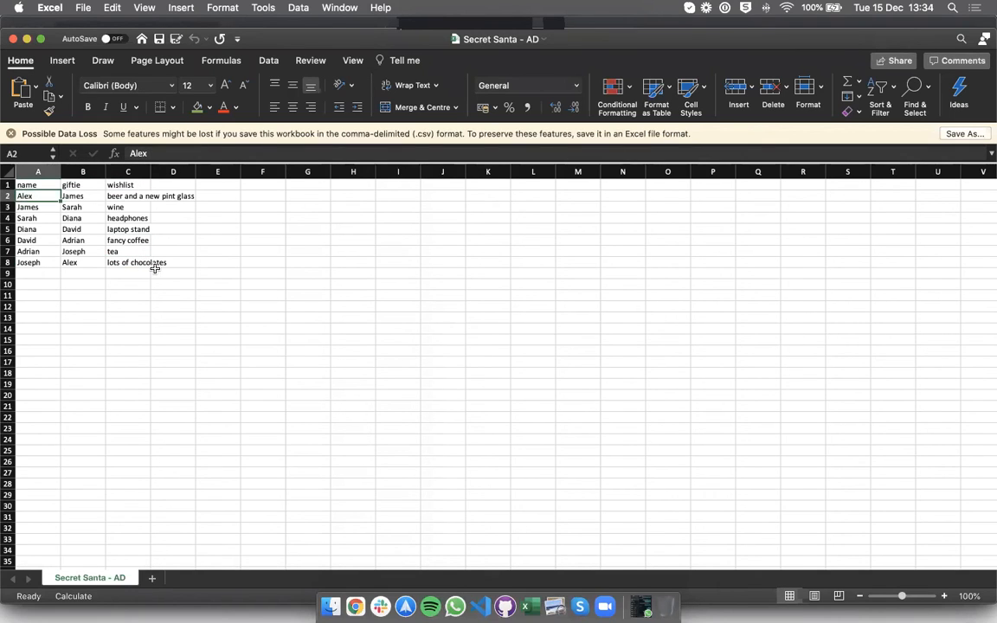
key(Right)
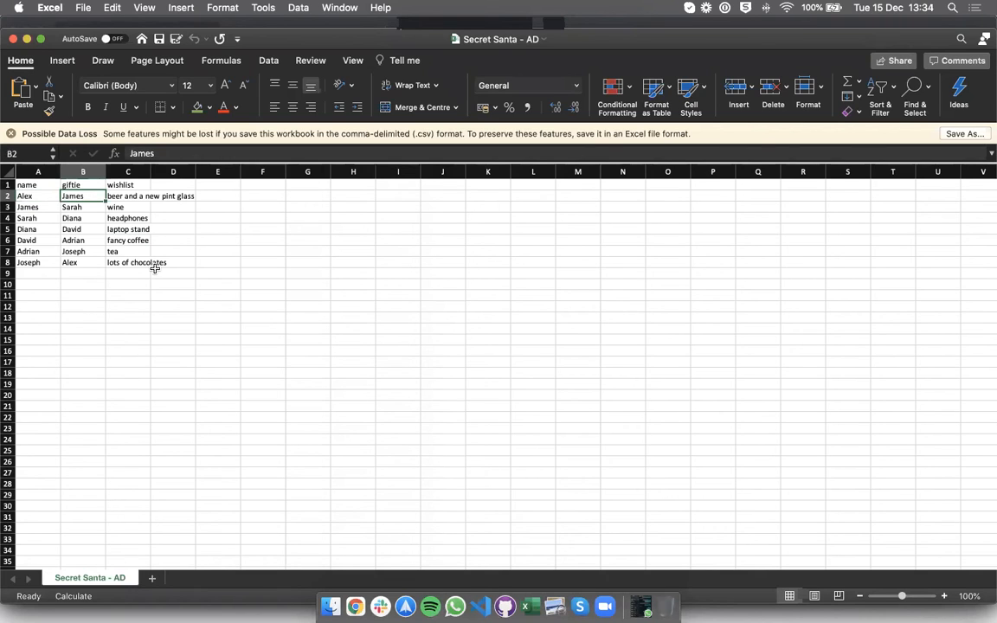
key(Up)
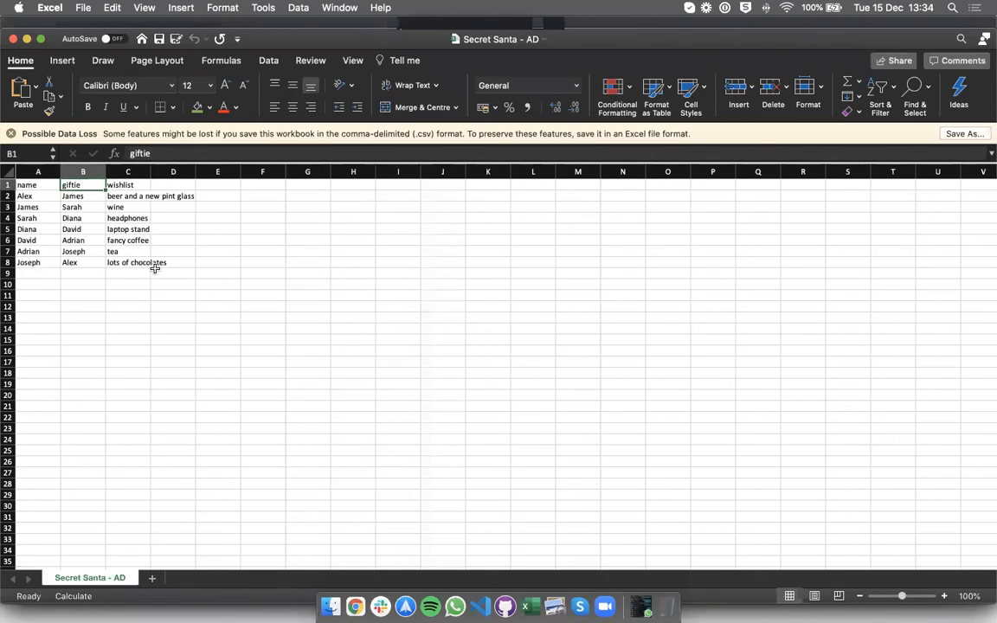
key(Down)
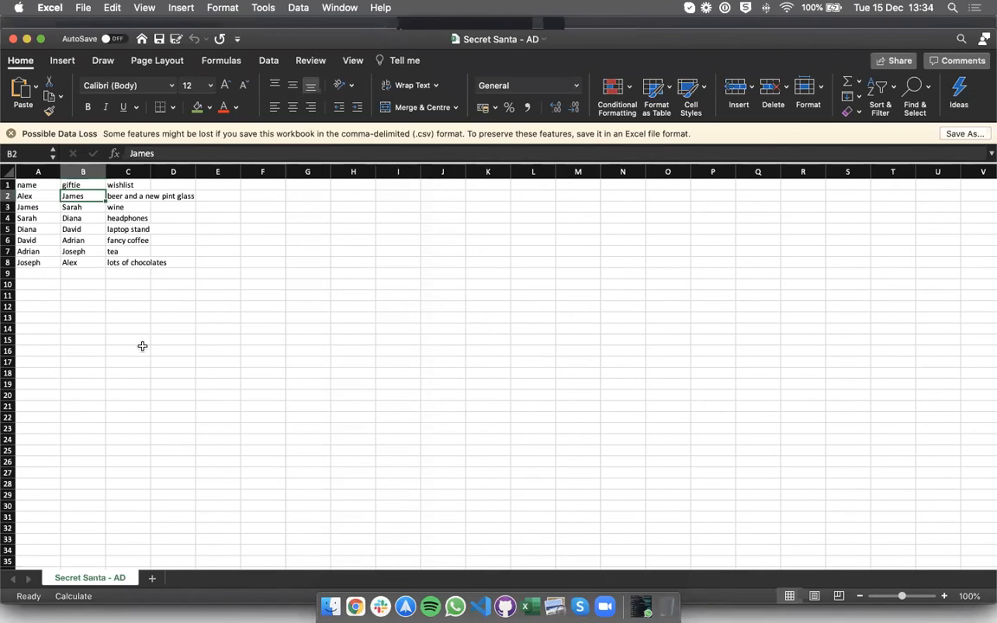
Back in Chrome, remove the message's blank lines and set its advanced settings to use spreadsheet values from Secret Santa with the "Finding the giftie" lookup
key(super+Tab)
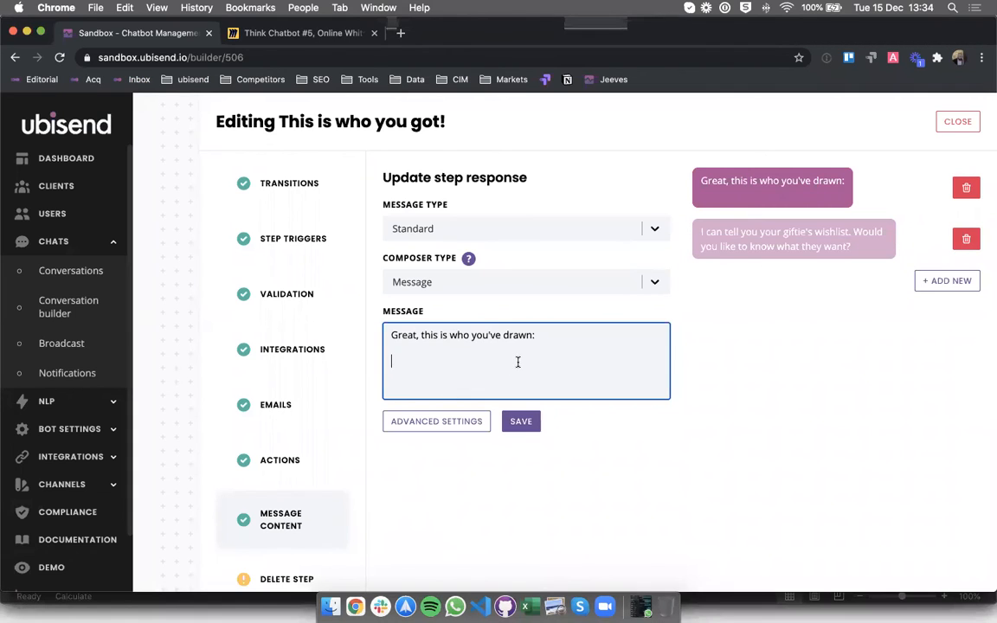
key(BackSpace)
click(446, 422)
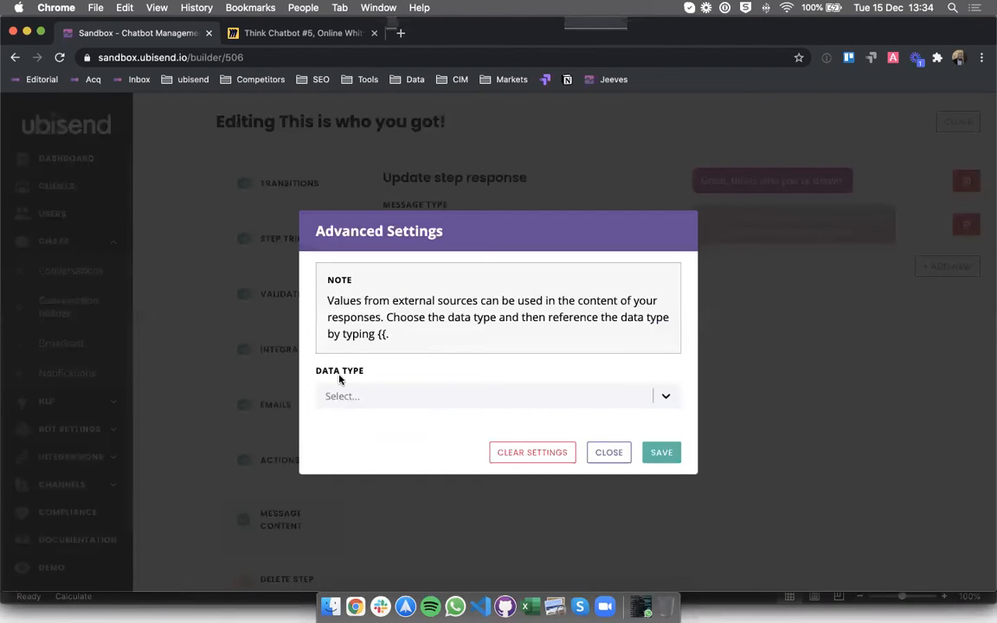
click(337, 394)
click(355, 463)
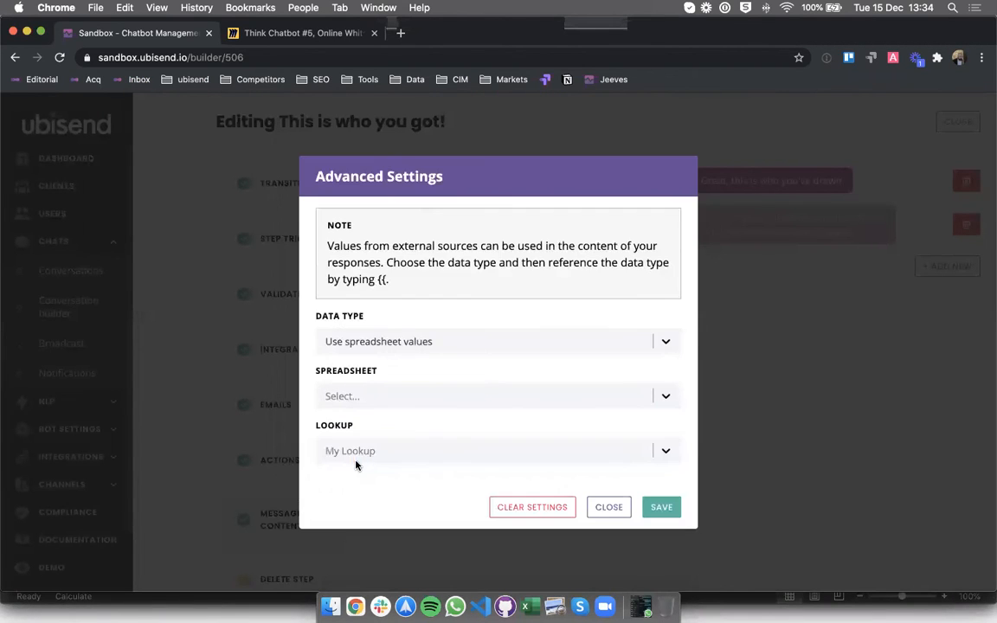
click(367, 396)
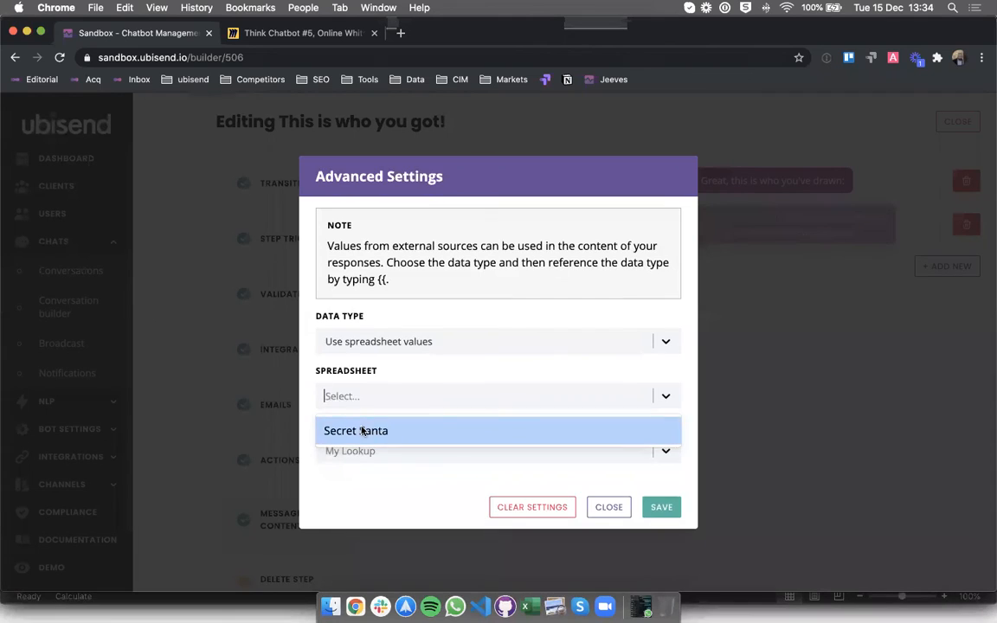
click(361, 430)
click(351, 483)
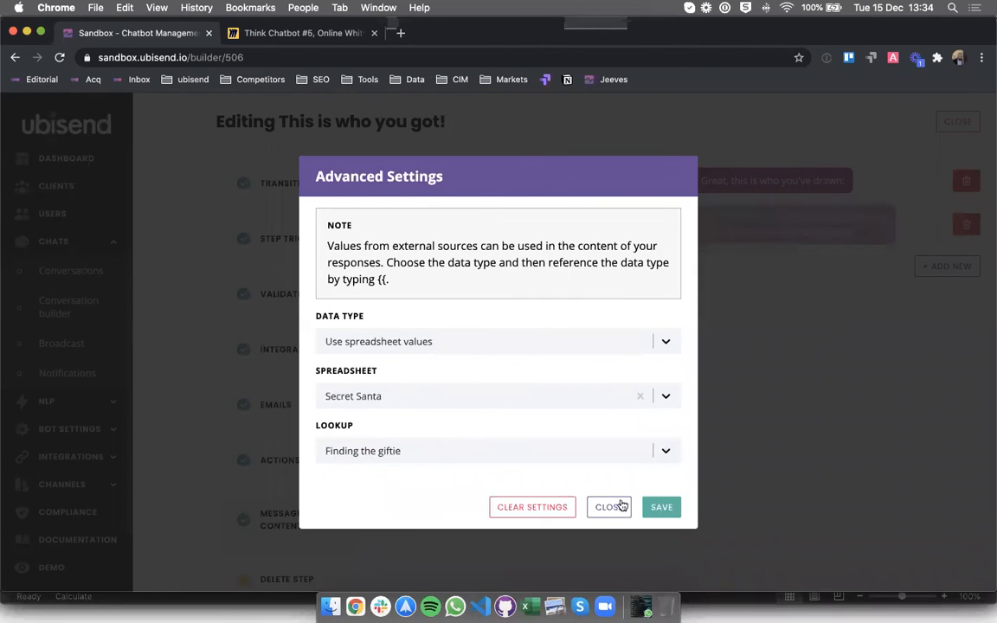
click(654, 509)
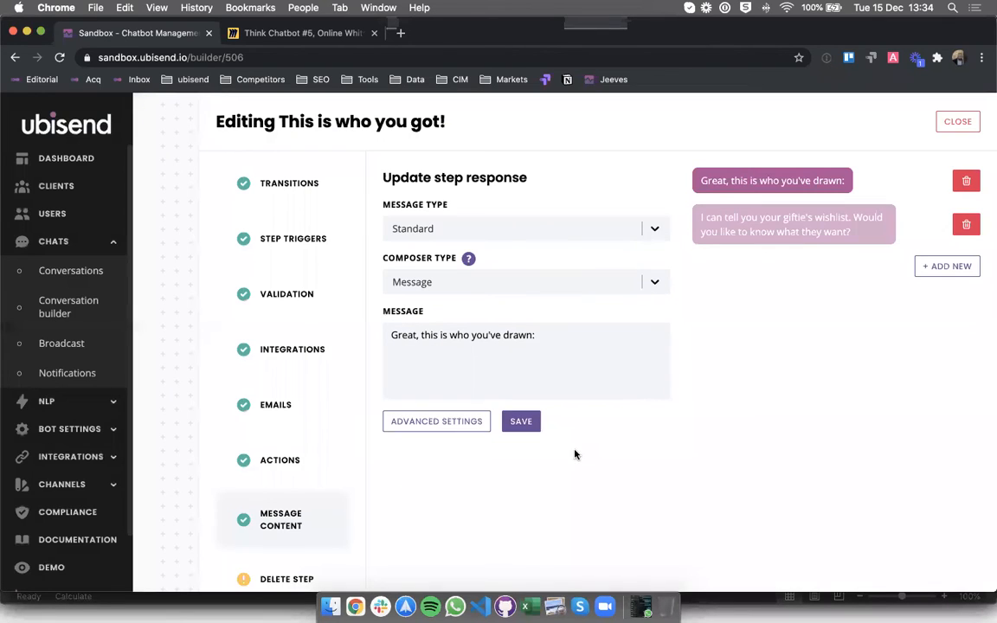
Append {{0.giftie}} to the "Great, this is who you've drawn:" message, save the response and close the step editor
click(571, 339)
text({{)
text(0.)
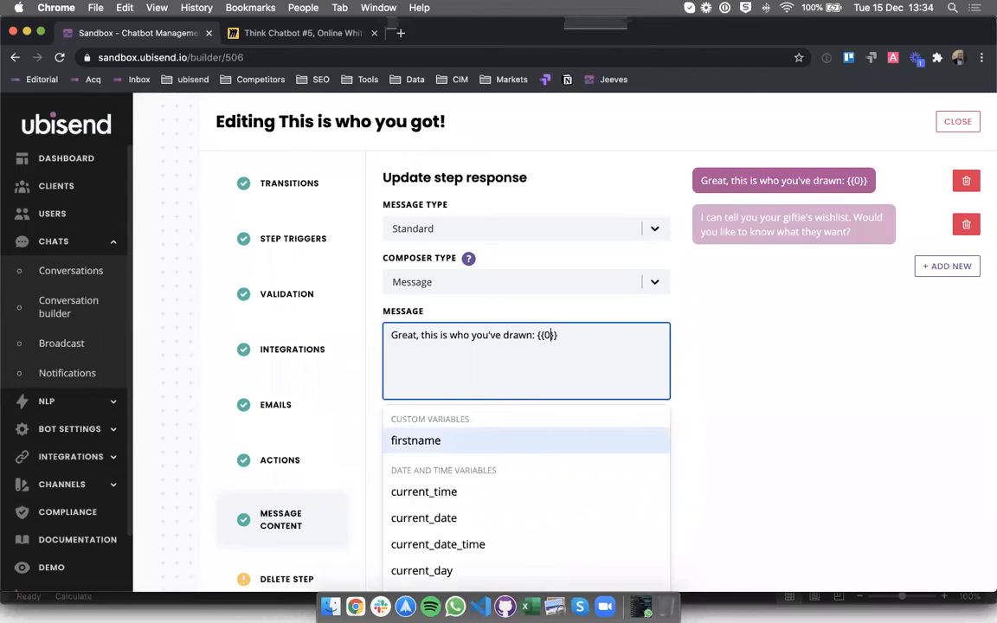
key(super+Tab)
click(71, 183)
key(super+Tab)
text(giftie)
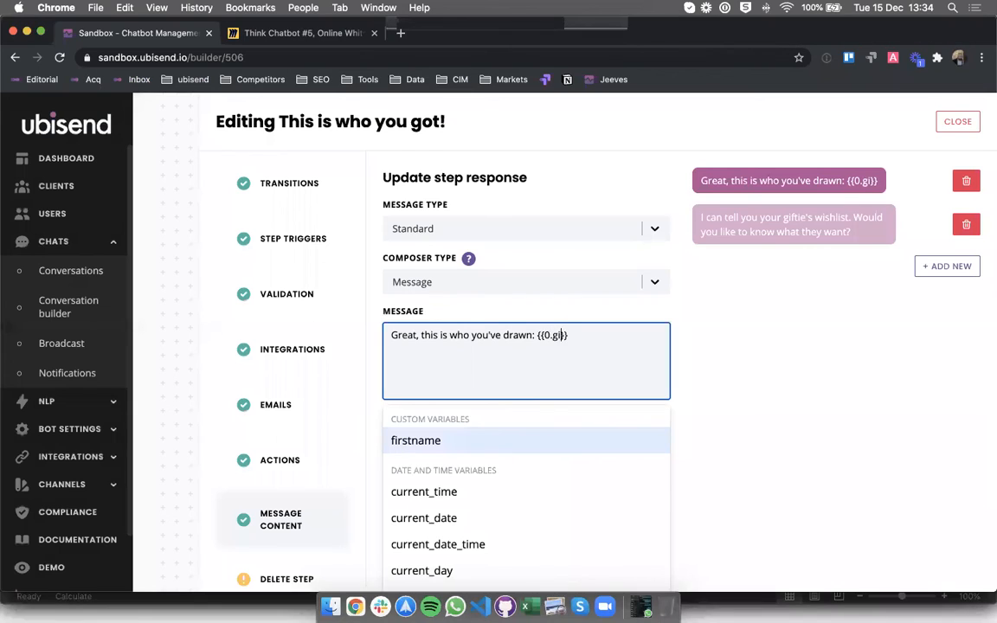
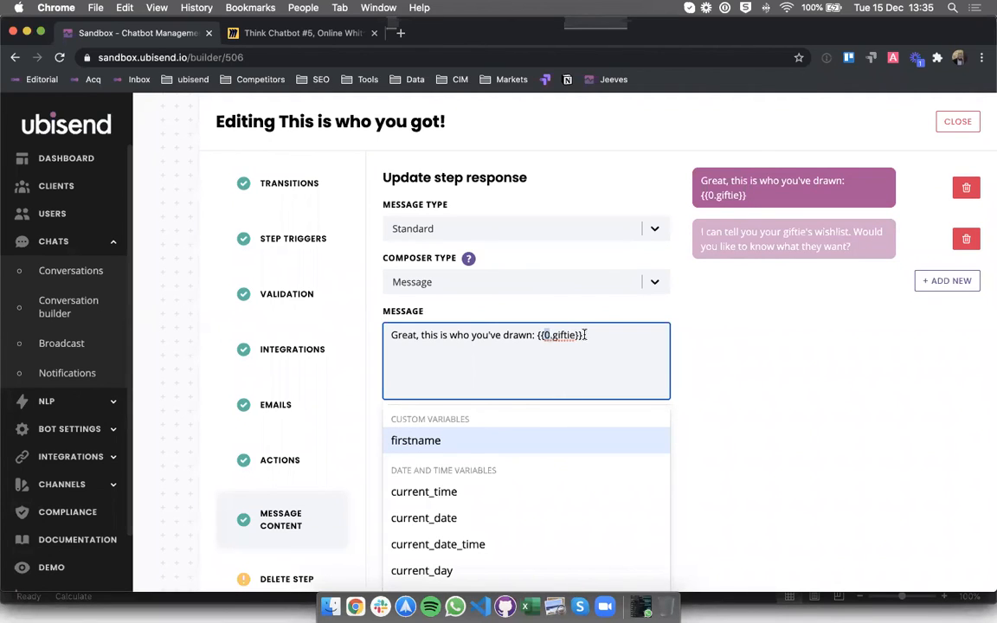
drag(583, 335, 541, 335)
click(544, 335)
double_click(554, 335)
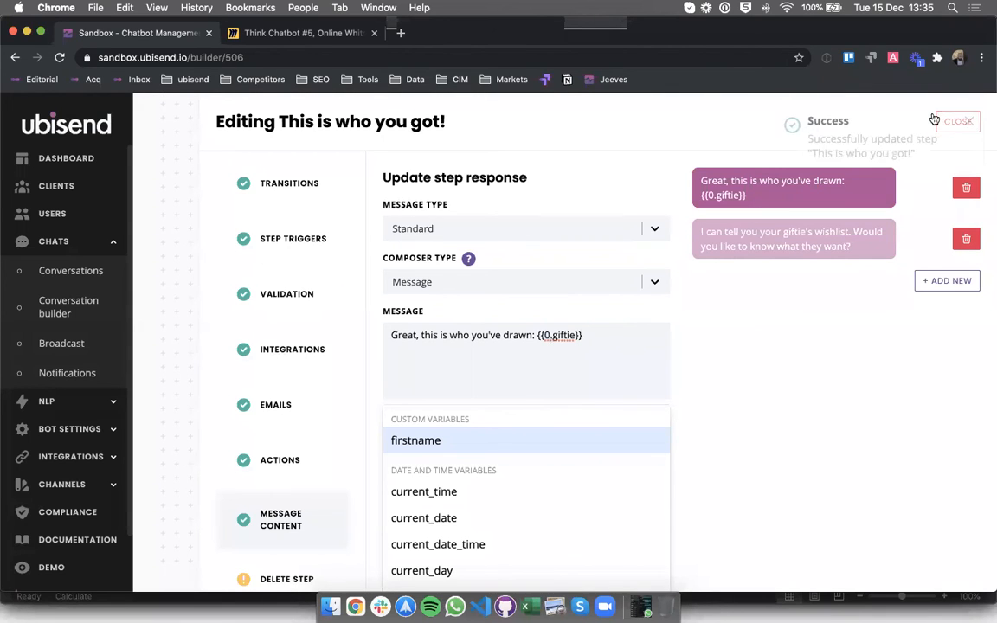
click(961, 122)
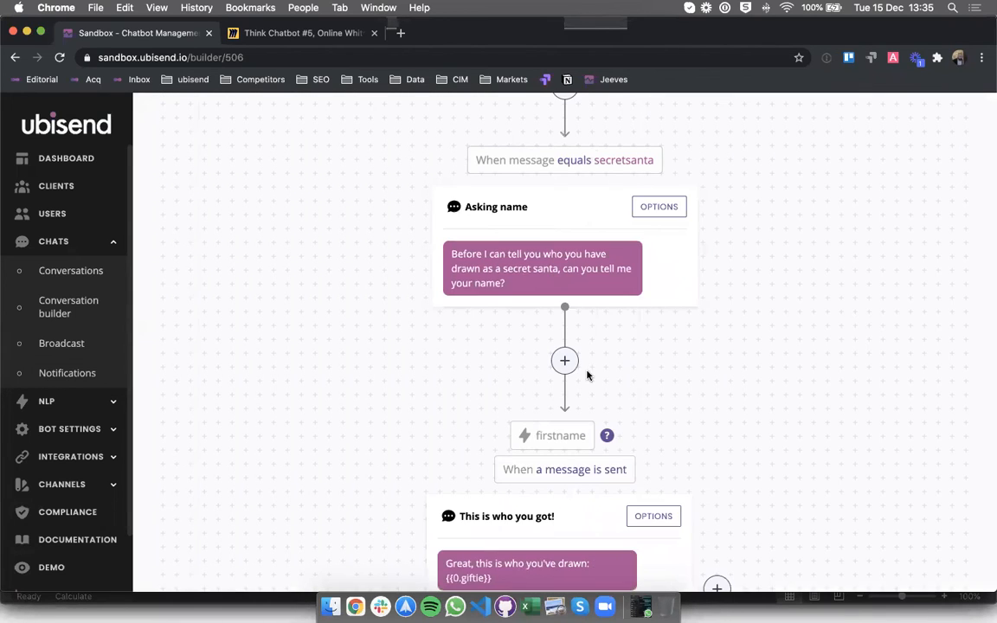
Open the chatbot demo and send the message "secretsanta" to start the Secret Santa conversation
scroll(587, 374, down, 2)
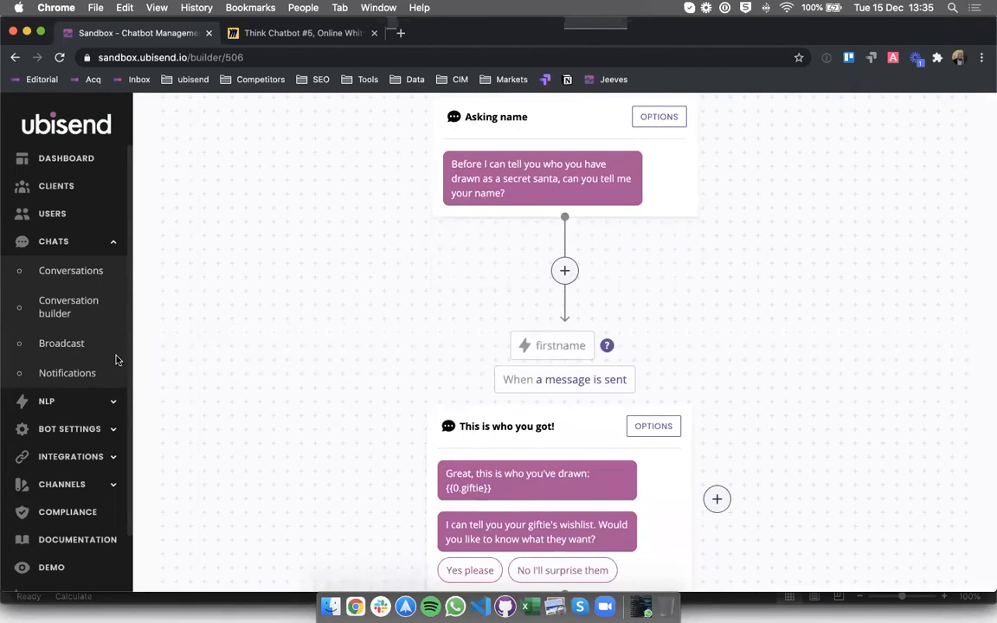
scroll(14, 406, down, 1)
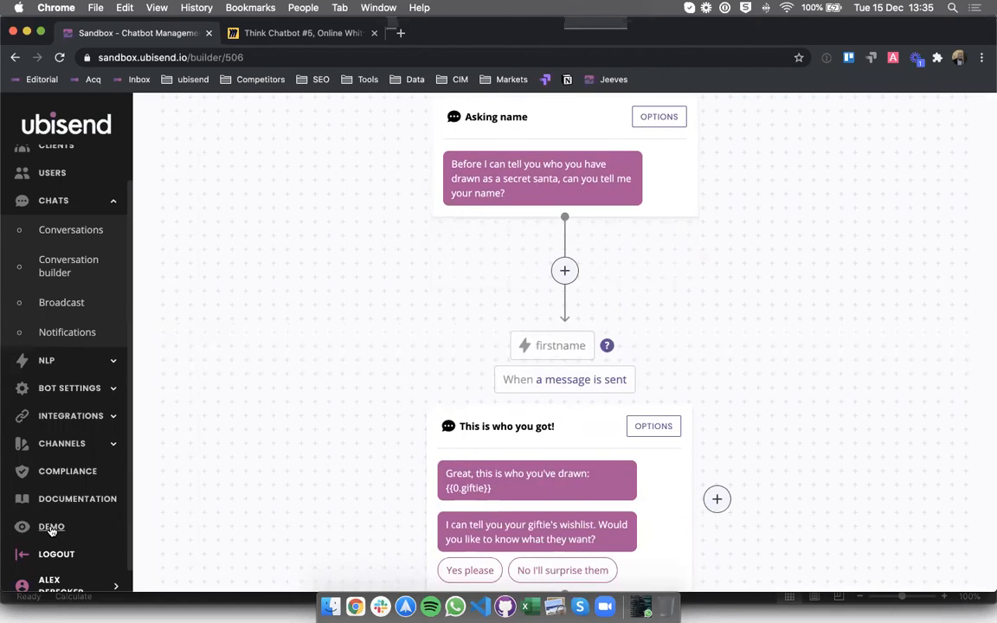
scroll(363, 361, up, 6)
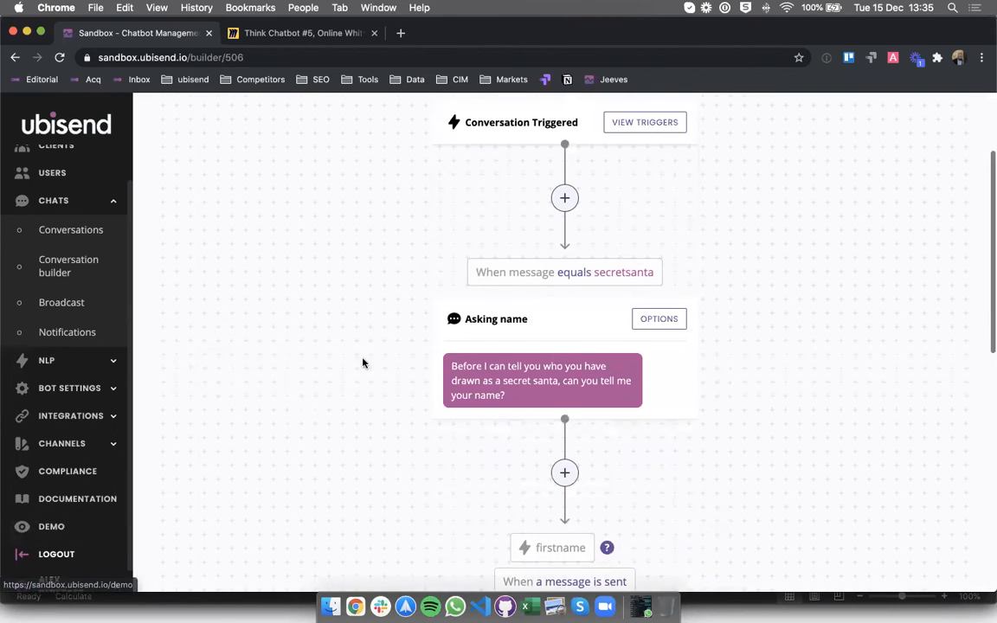
scroll(509, 401, down, 2)
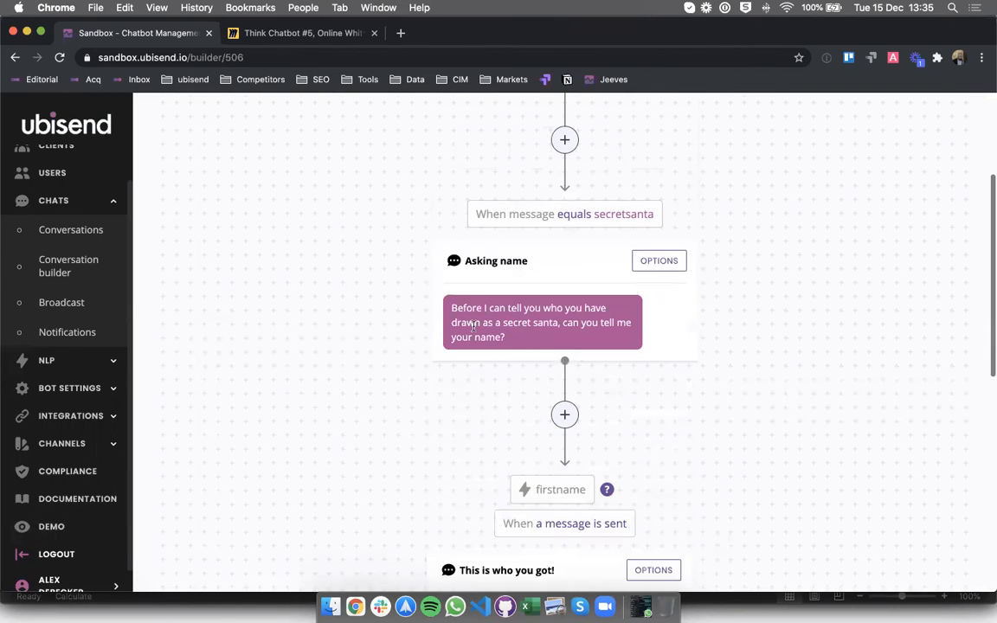
scroll(508, 401, down, 6)
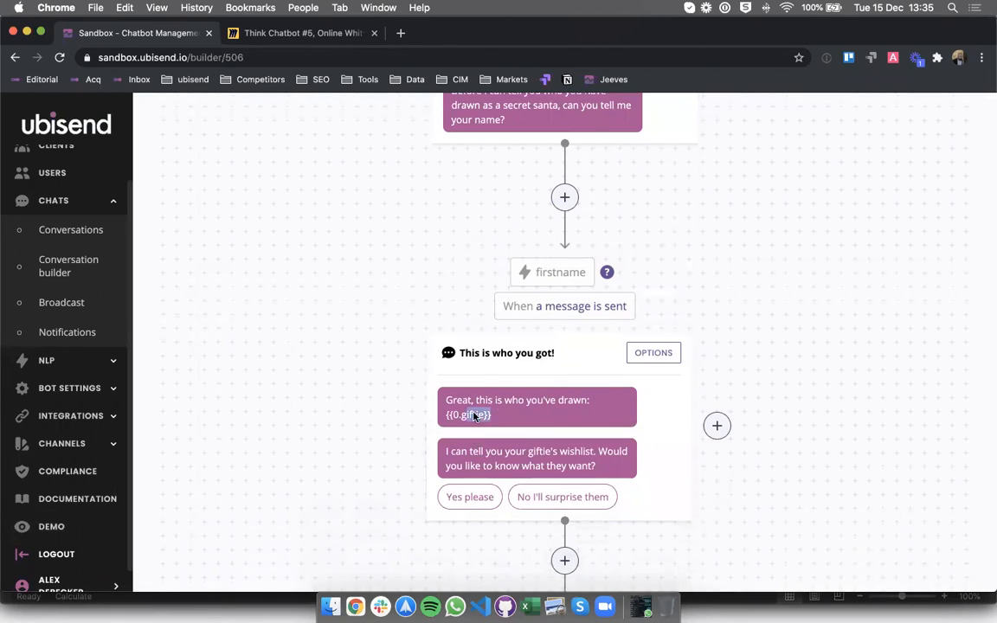
click(70, 526)
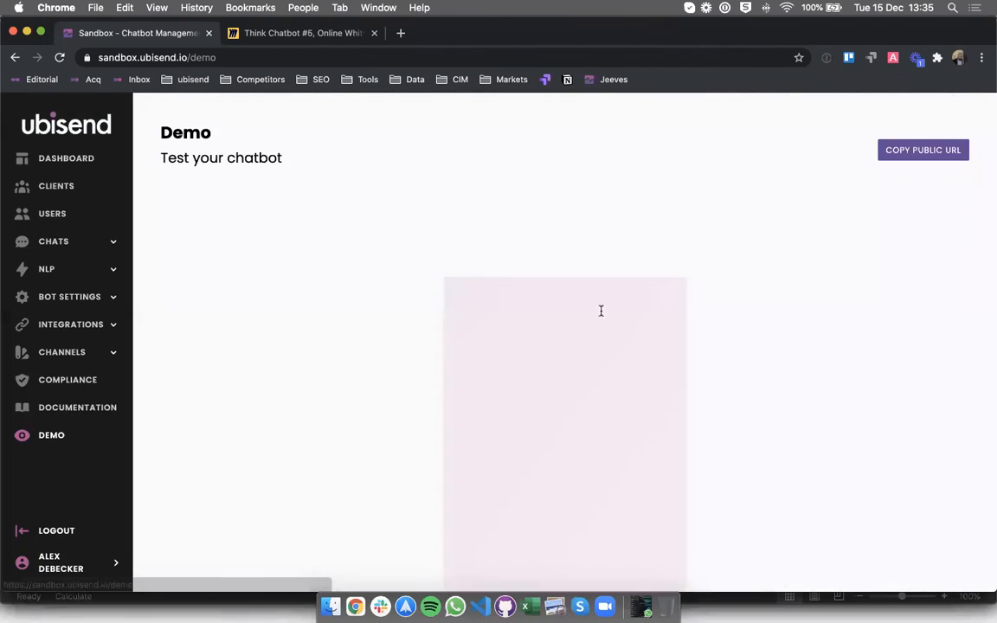
click(513, 512)
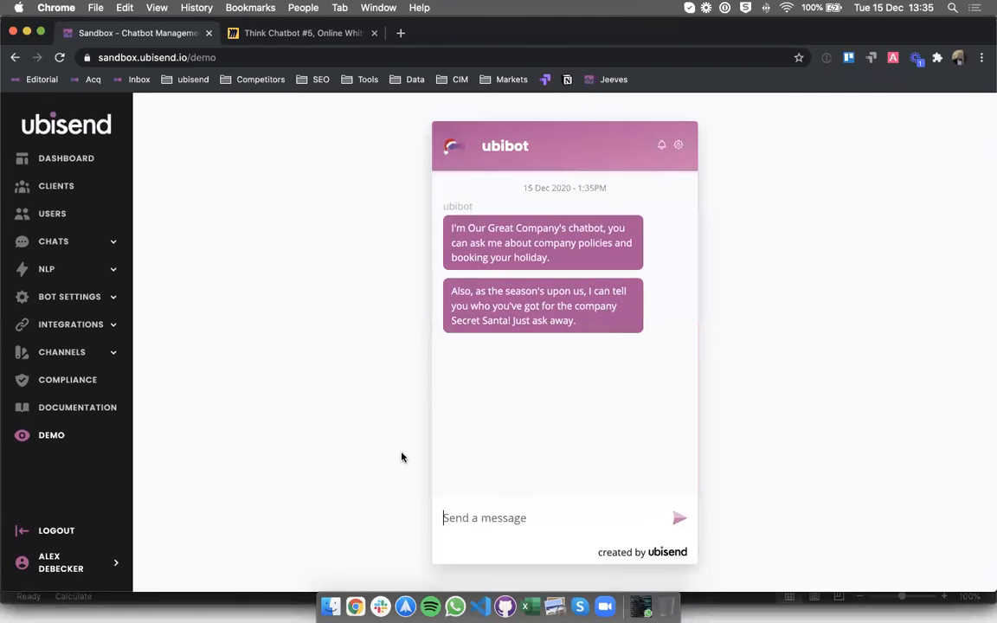
text(secretsat)
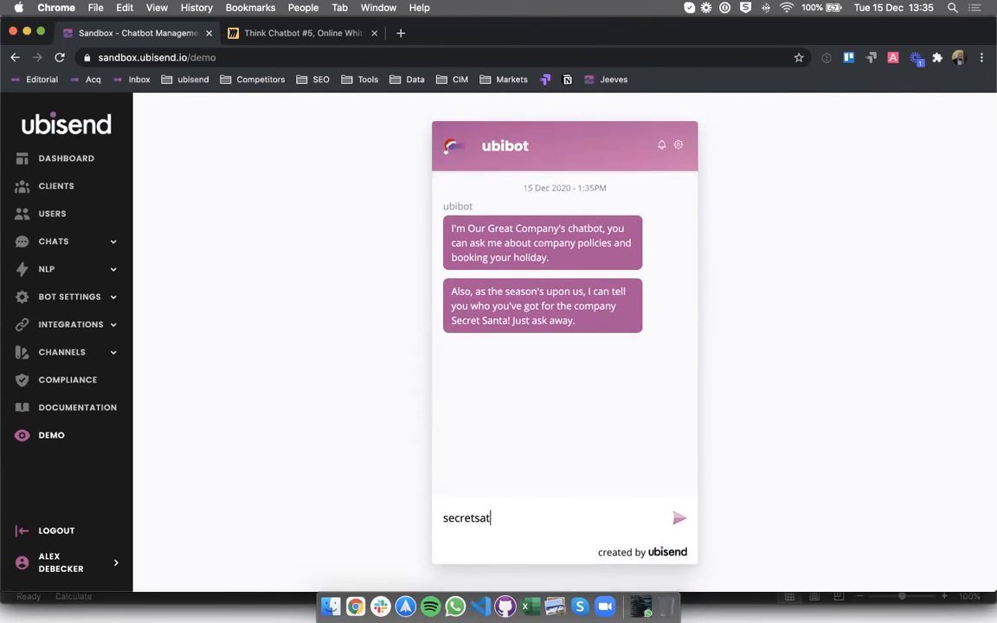
key(BackSpace)
text(nta)
key(Return)
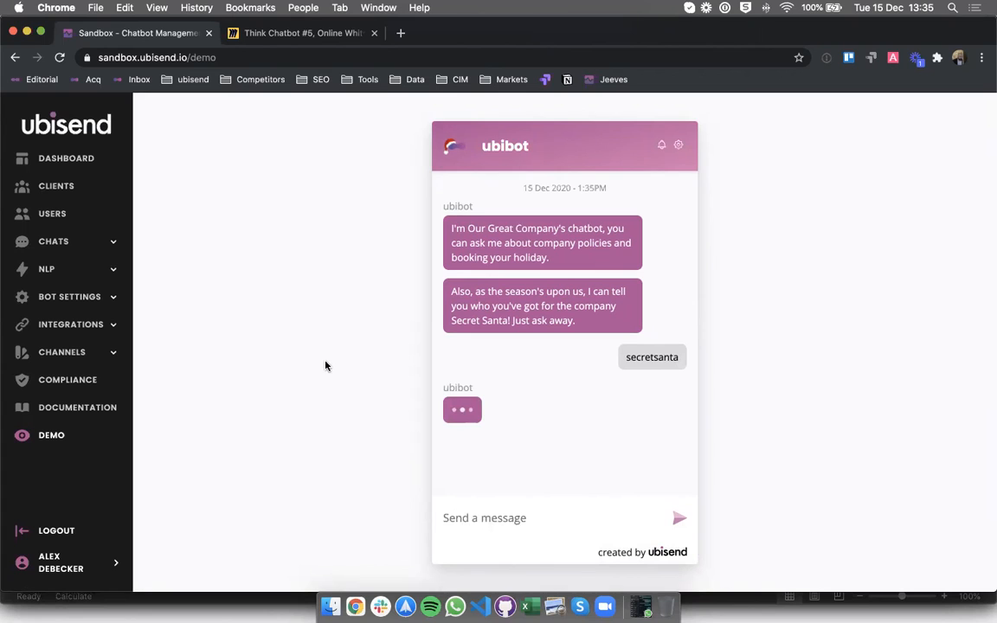
Answer the chatbot's name question with the employee's first name and check the giftie reply
text(Alex)
key(Return)
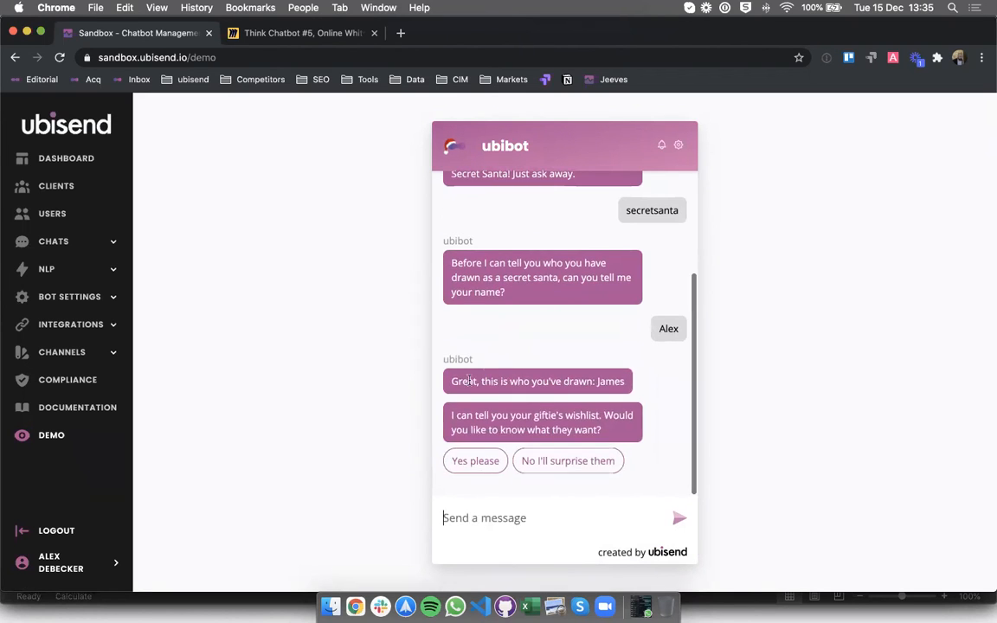
drag(468, 380, 624, 381)
click(738, 379)
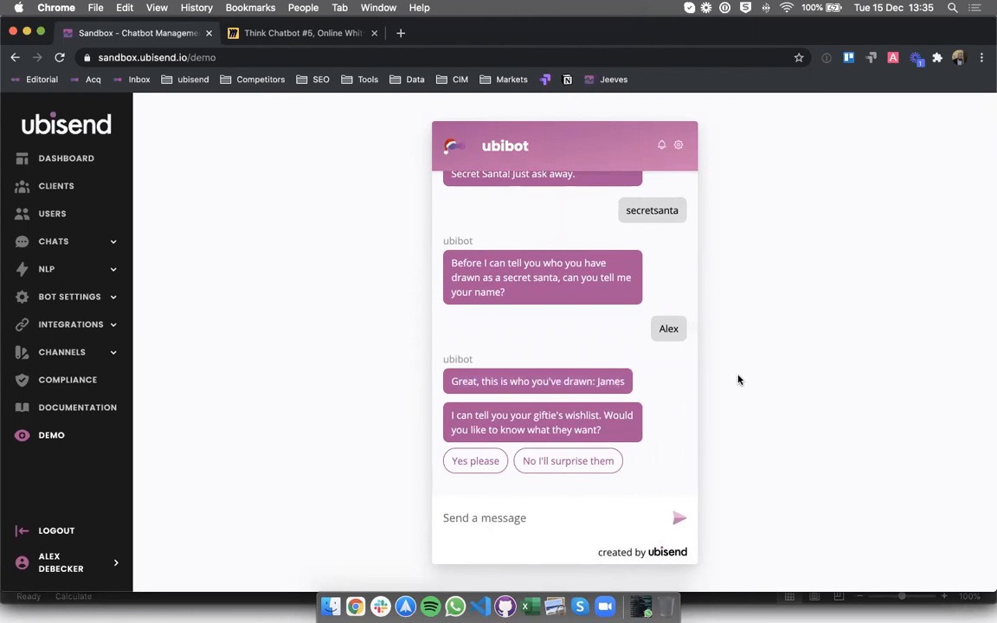
Switch to the Secret Santa - AD workbook in Excel and compare the first employee's giftie with the chatbot's answer
click(525, 607)
click(17, 196)
click(258, 269)
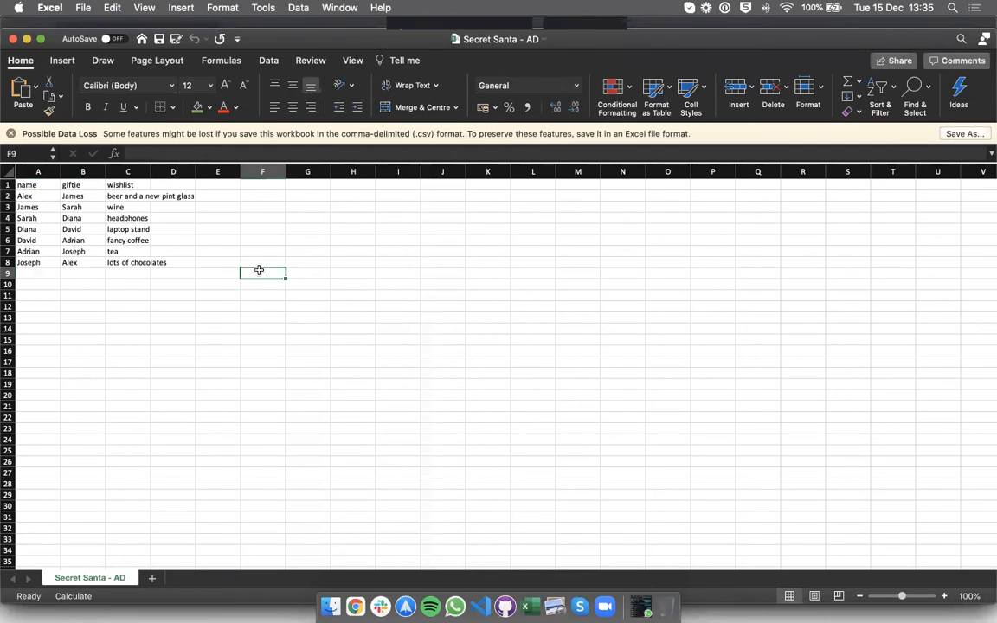
Compare the name and giftie in the demo chat in Chrome with the first employee's row in the Excel workbook
click(355, 606)
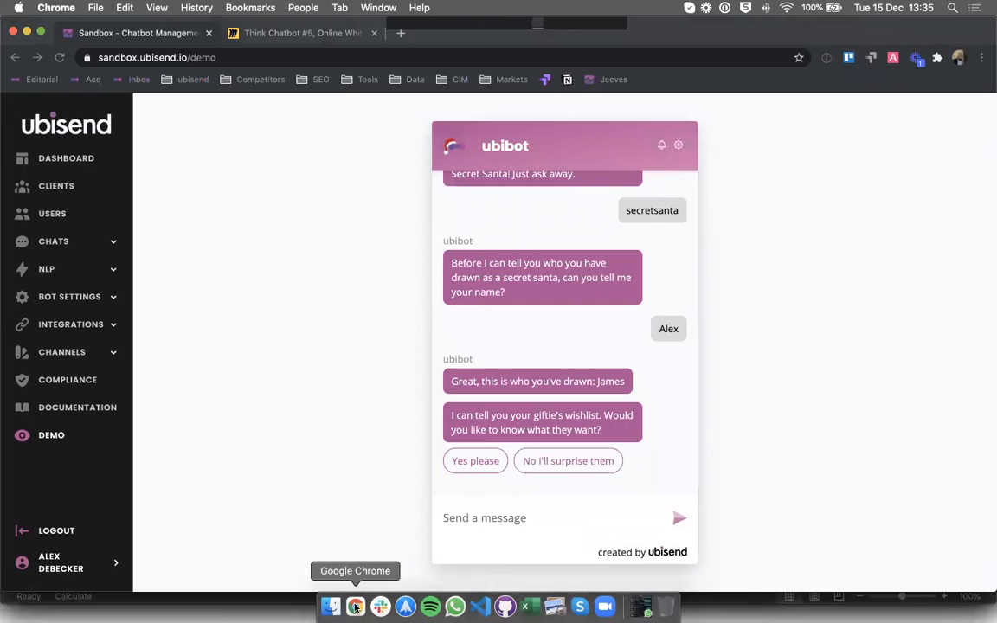
double_click(666, 329)
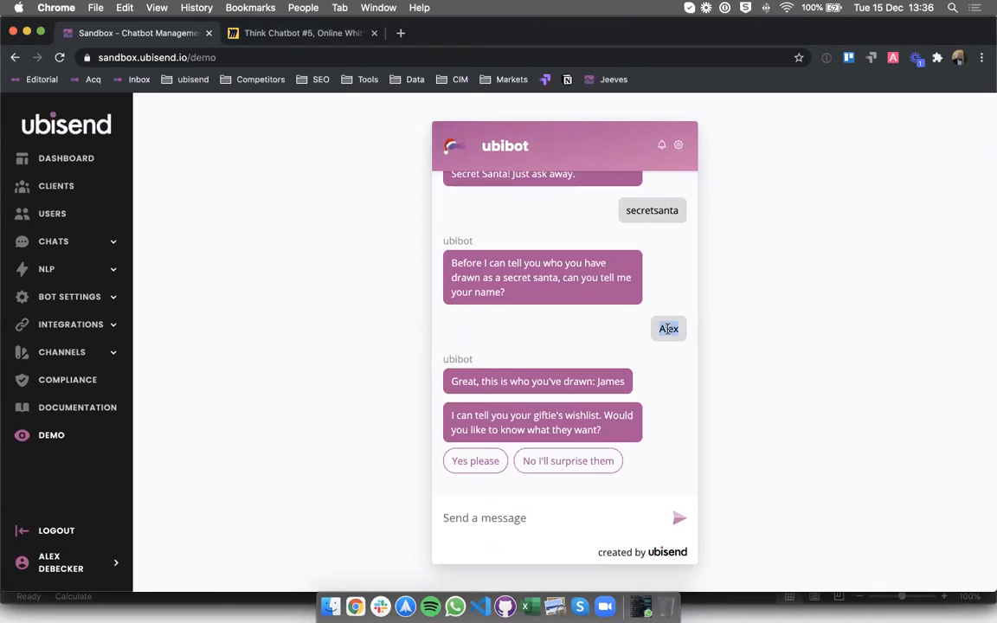
click(597, 381)
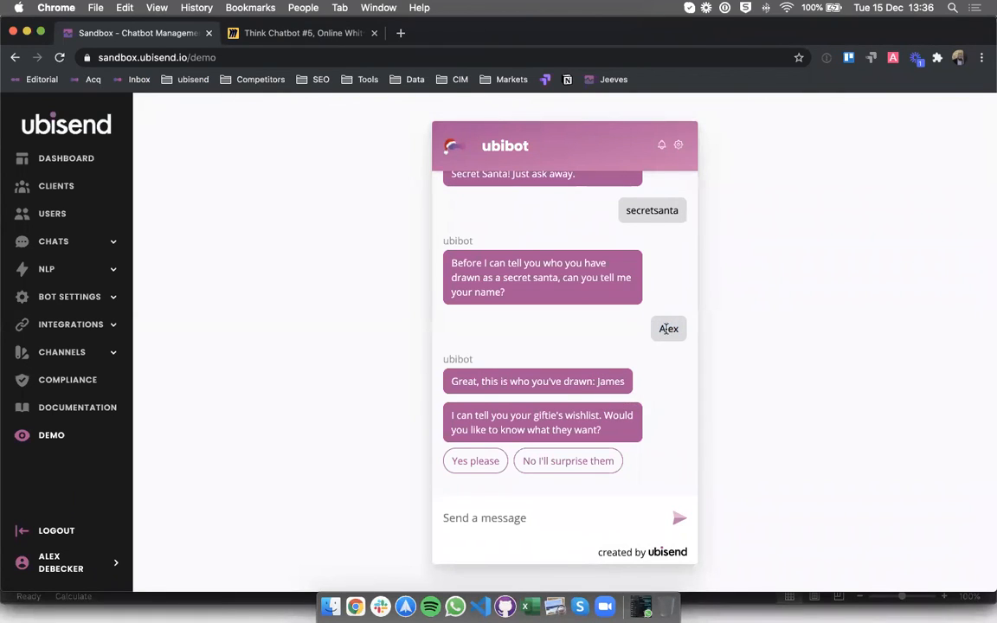
click(539, 609)
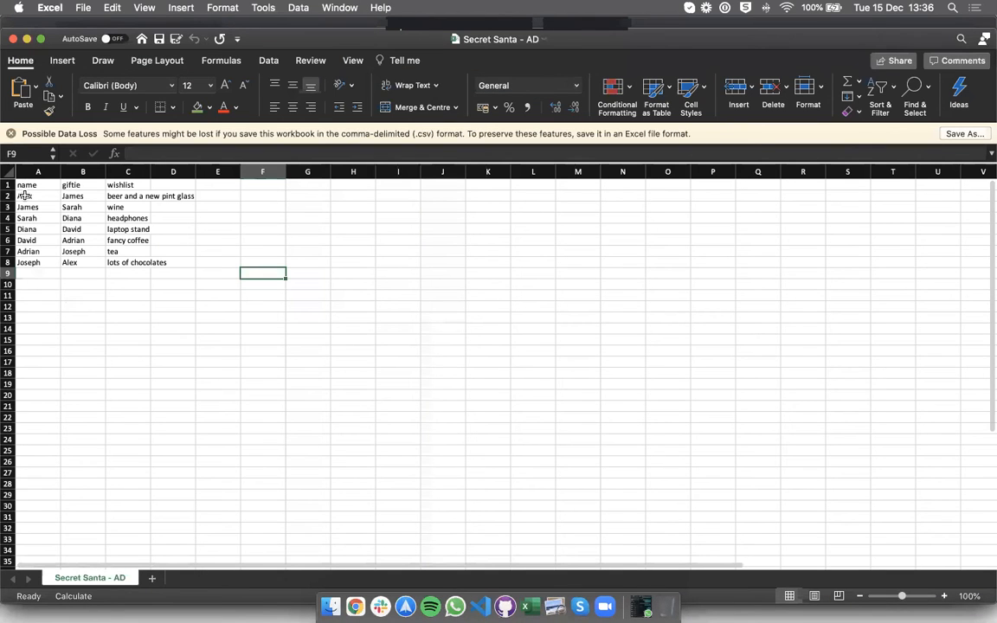
click(39, 196)
right_click(68, 179)
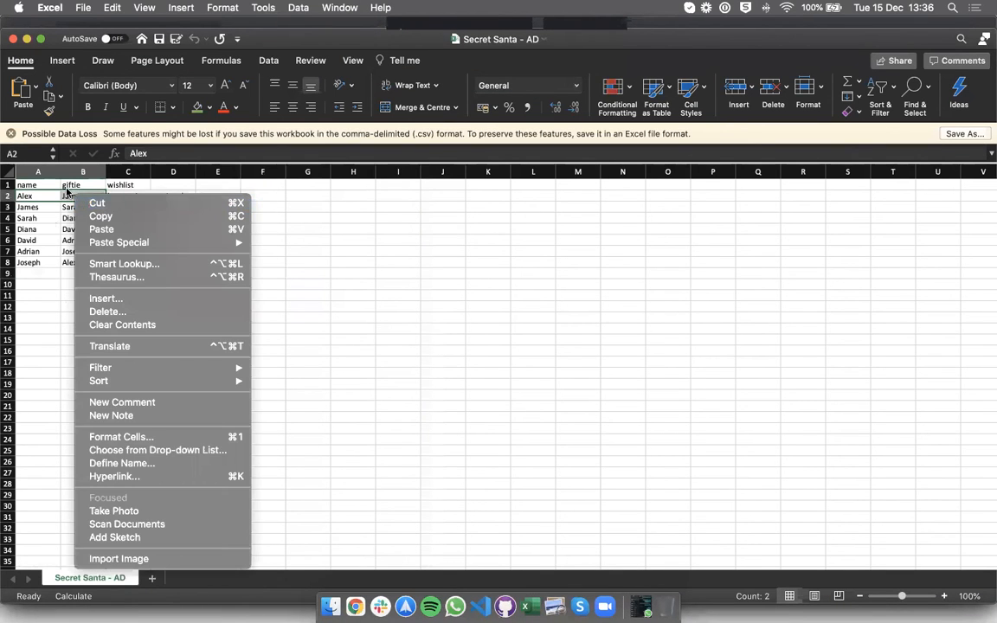
click(69, 180)
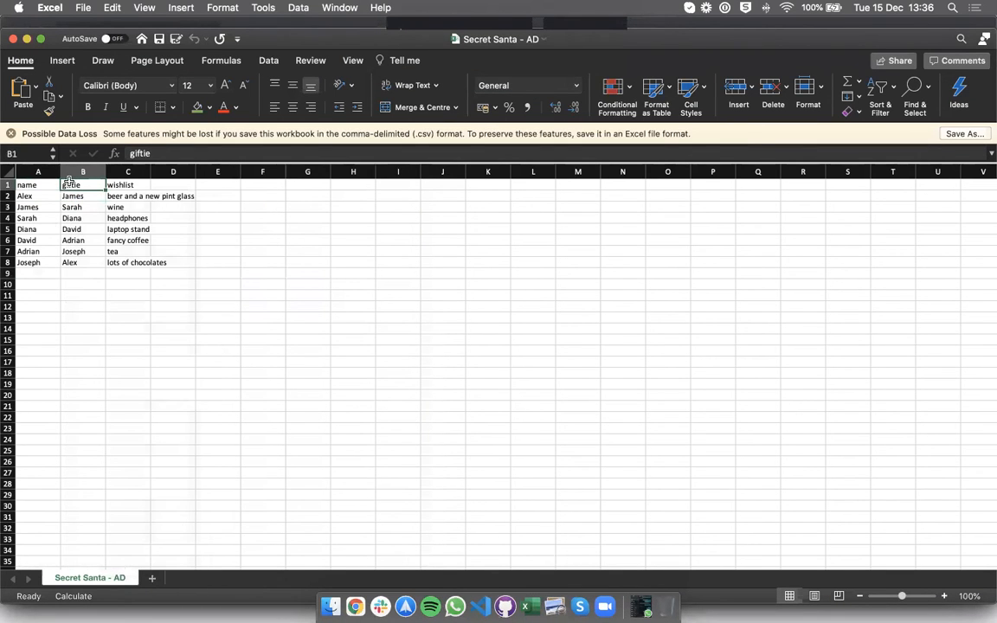
key(Down)
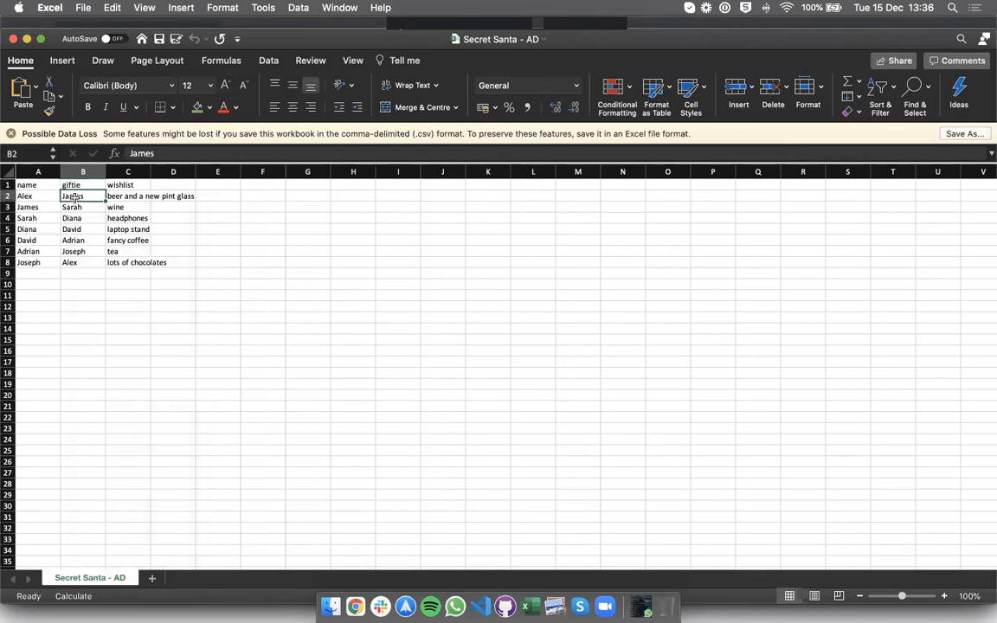
Restart the demo conversation in Chrome, send "secretsanta" and answer the name question with the second employee's first name
click(360, 608)
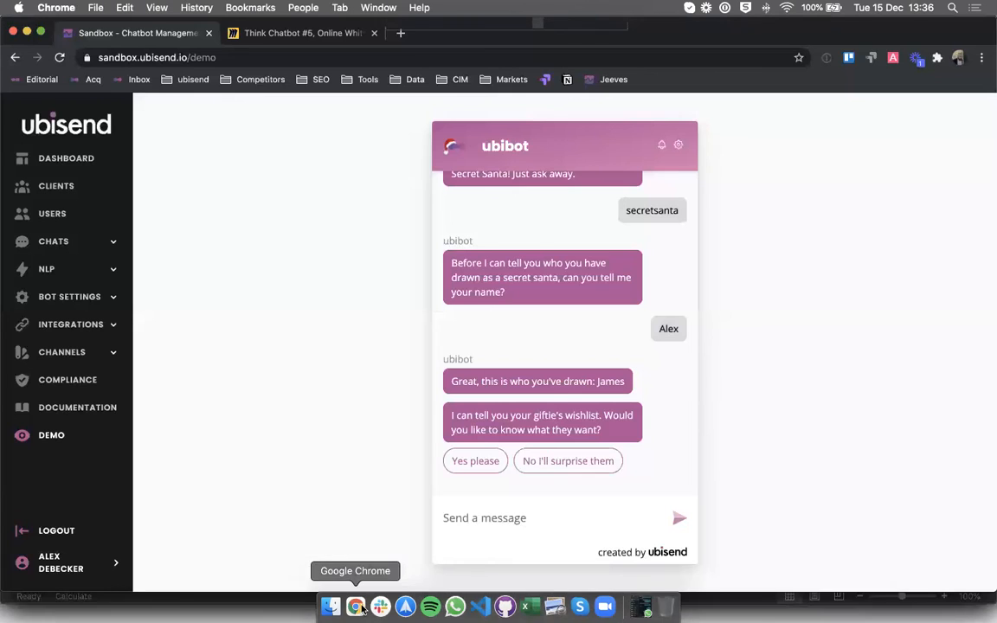
click(678, 147)
click(666, 153)
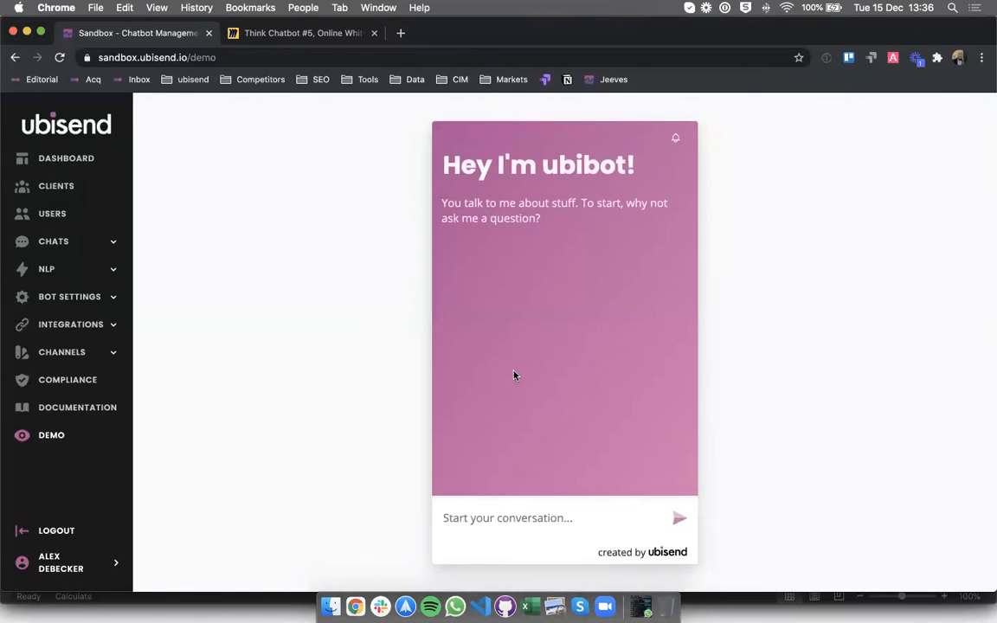
click(465, 516)
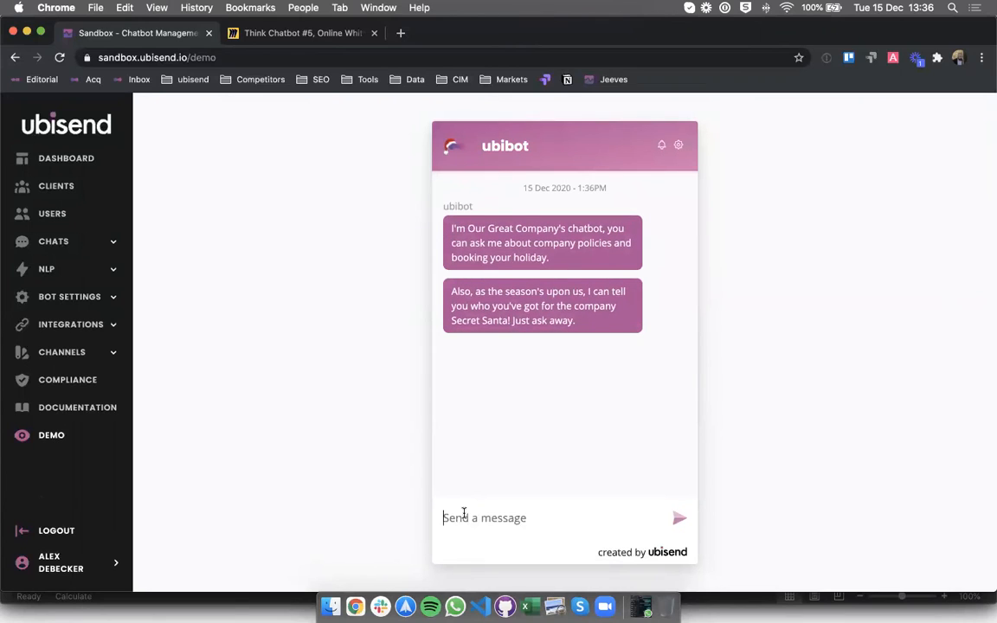
text(secretsanta)
key(Return)
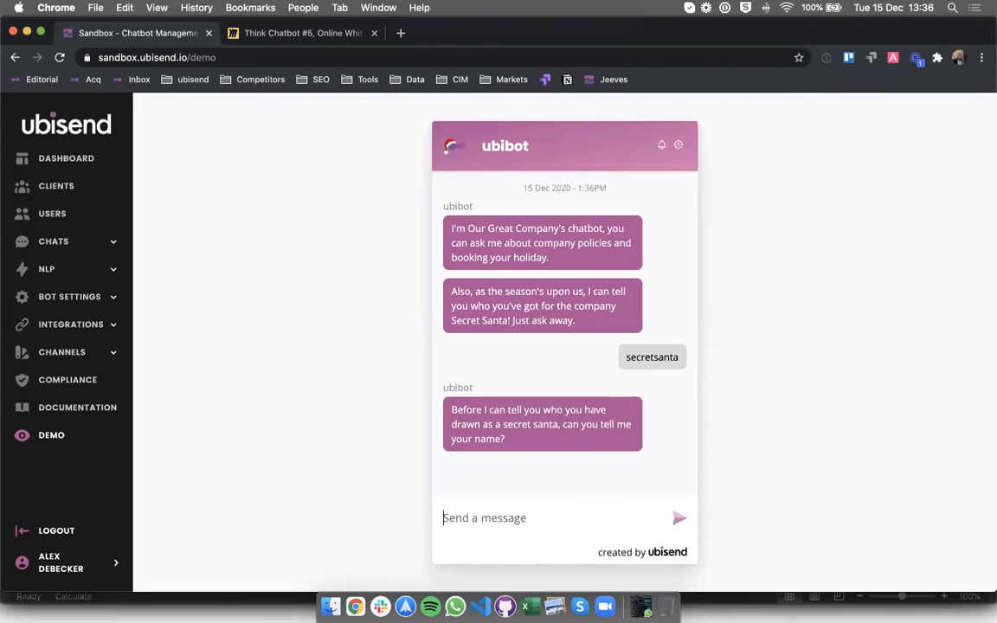
text(James)
key(Return)
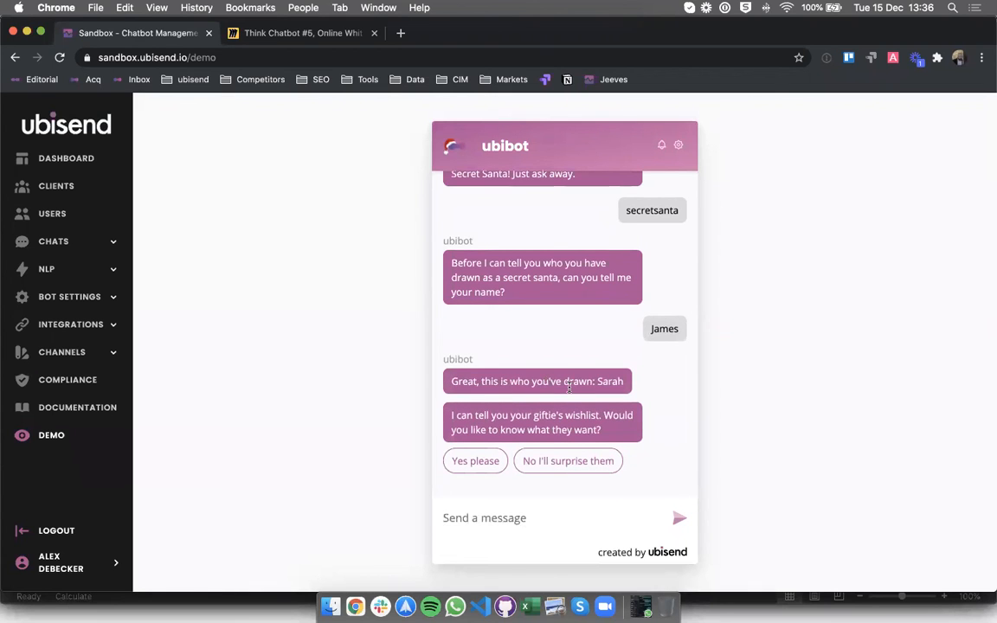
Check the second employee's giftie against the Excel workbook, and answer "Yes please" to the wishlist offer in the Chrome demo
key(super+Tab)
drag(31, 207, 78, 207)
click(297, 220)
key(super+Tab)
click(465, 462)
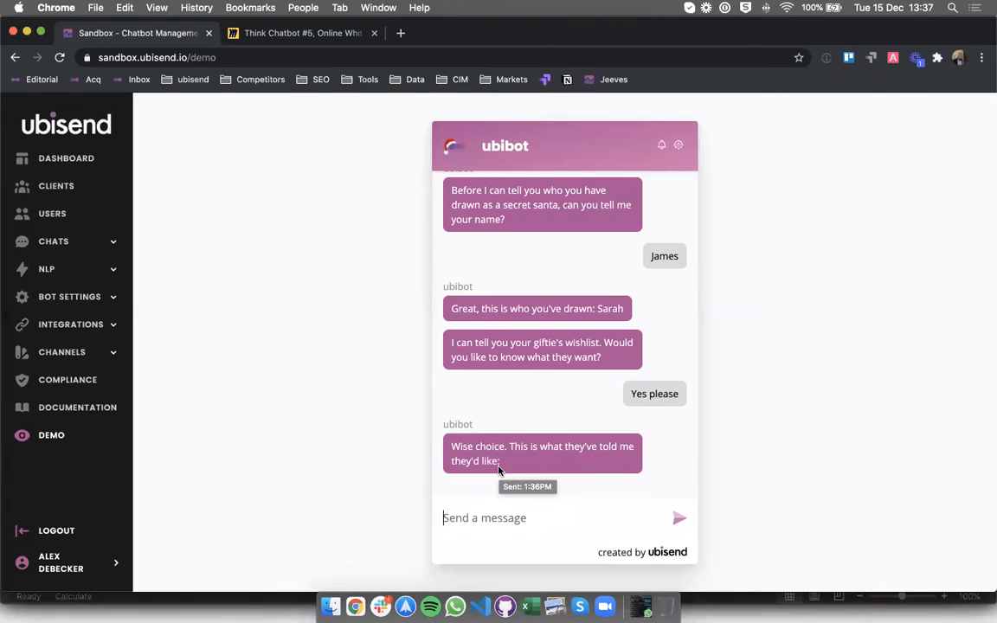
drag(486, 462, 540, 465)
Open the Secret Santa conversation for editing in the conversation builder
click(45, 242)
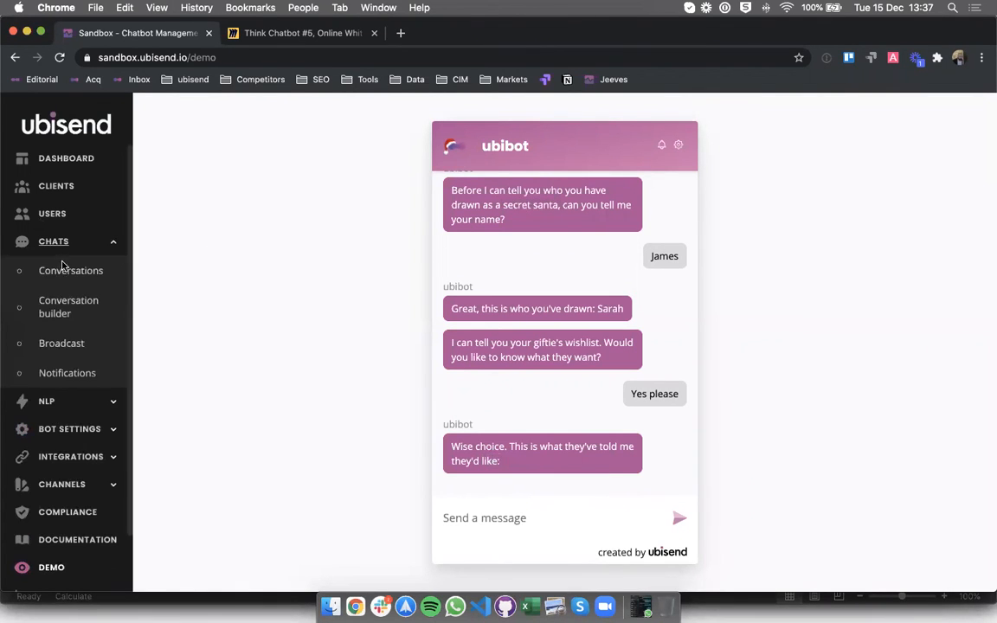
click(65, 313)
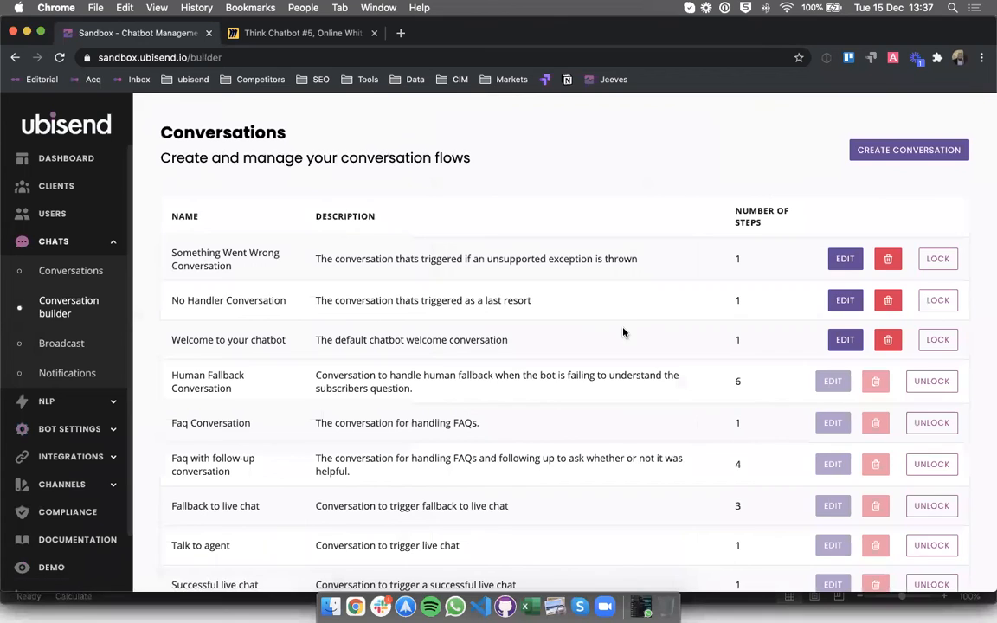
scroll(623, 332, down, 5)
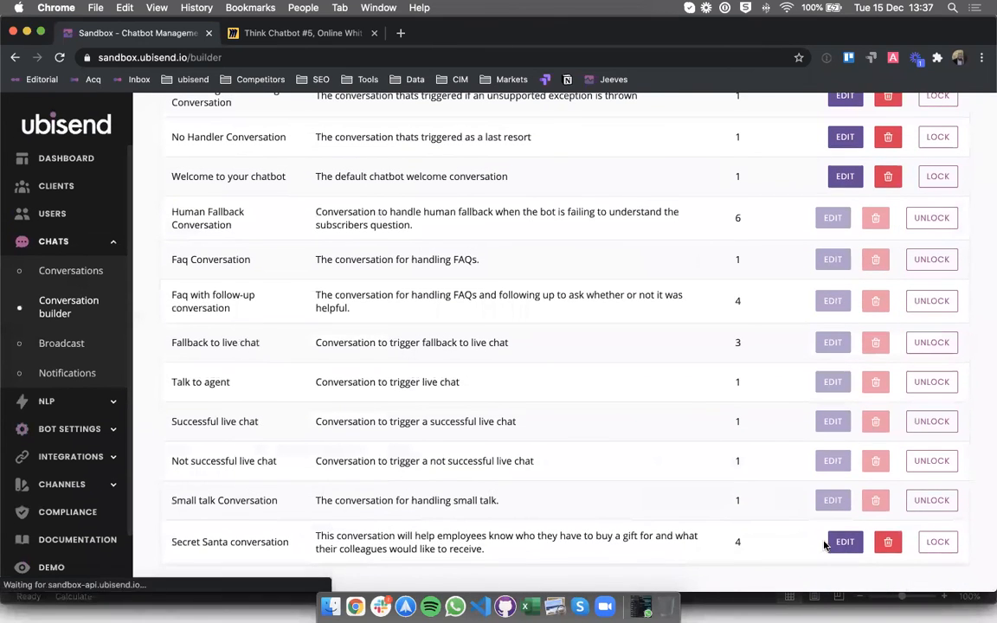
click(826, 544)
Review the {{0.giftie}} message and the "Yes please" response, and check the wishlist column heading in the Excel workbook
scroll(607, 397, down, 3)
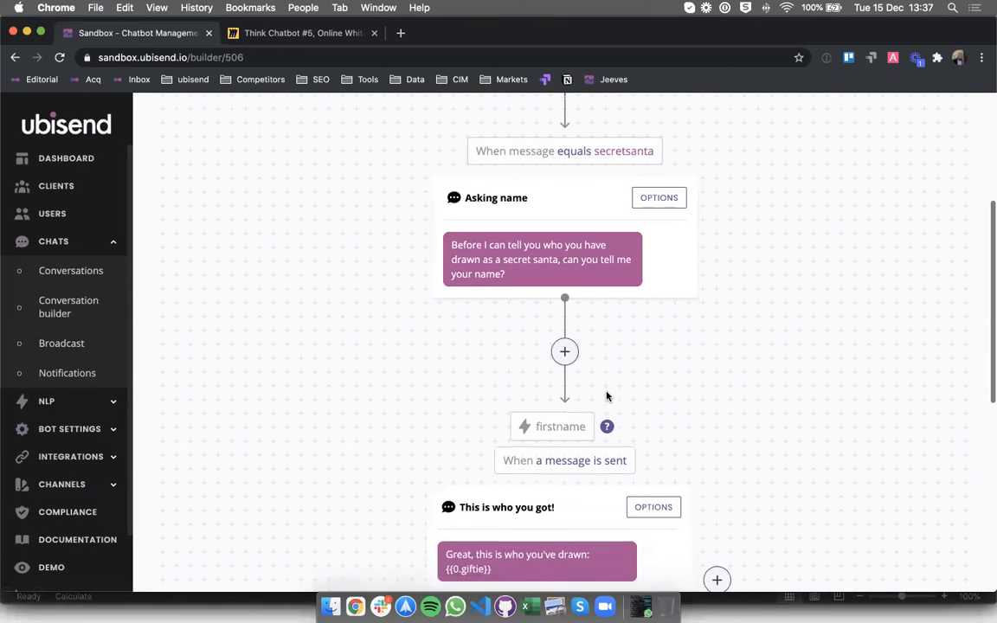
scroll(607, 396, down, 3)
drag(456, 363, 511, 370)
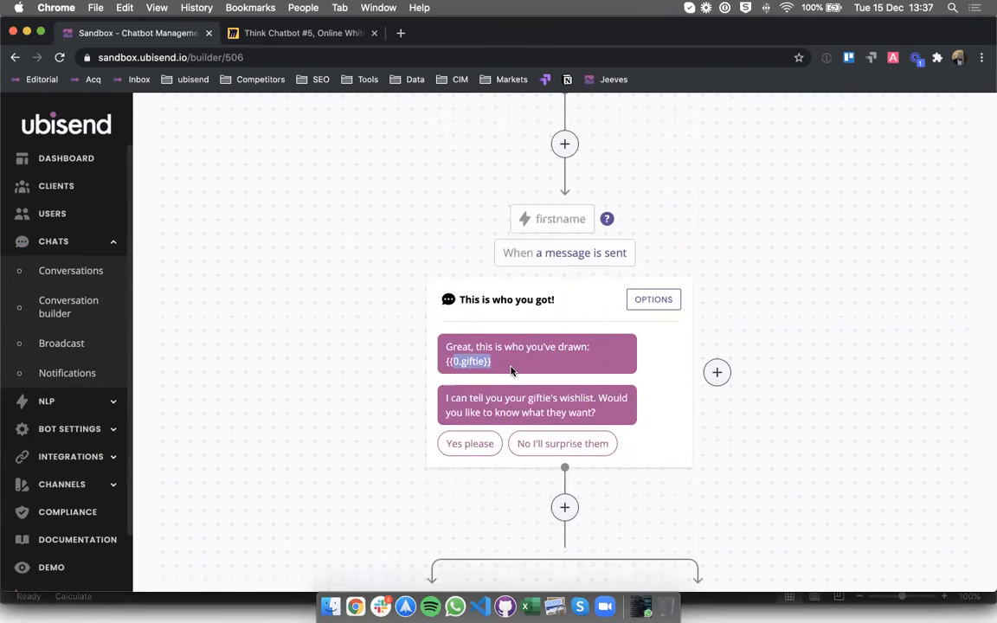
scroll(510, 370, down, 4)
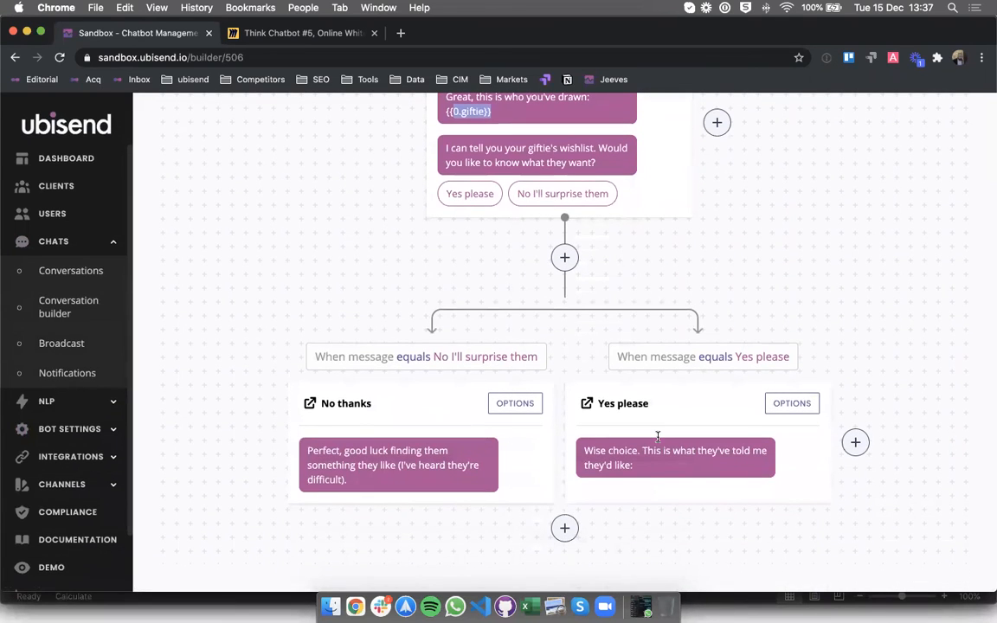
triple_click(645, 459)
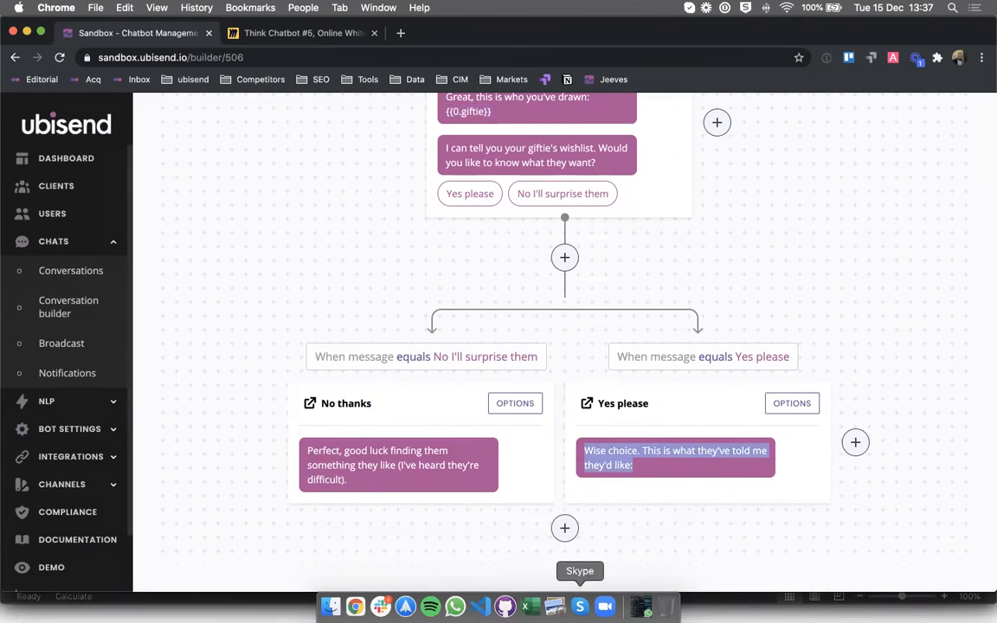
click(531, 607)
click(127, 185)
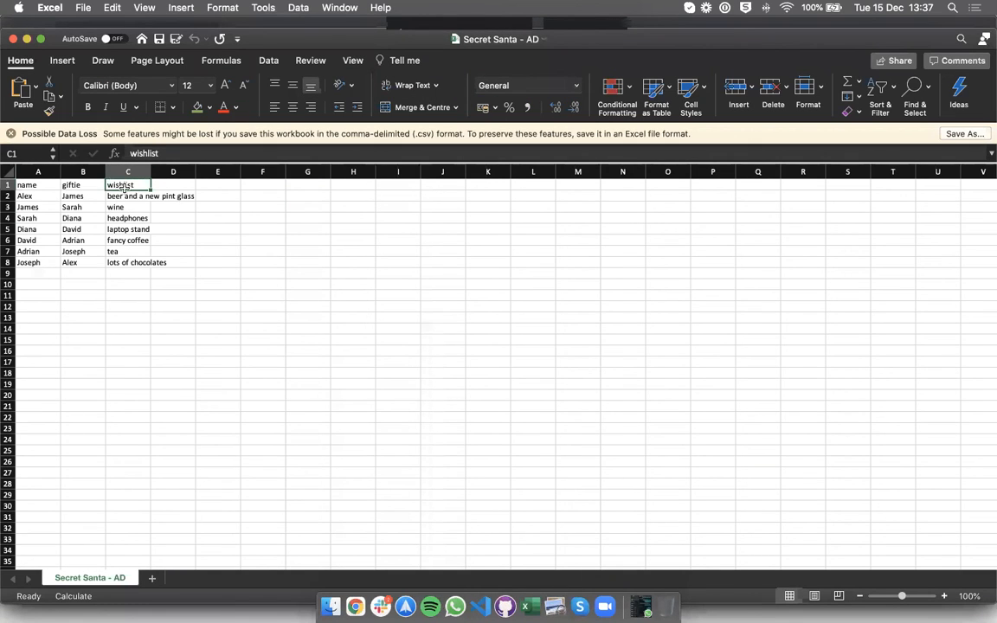
click(216, 307)
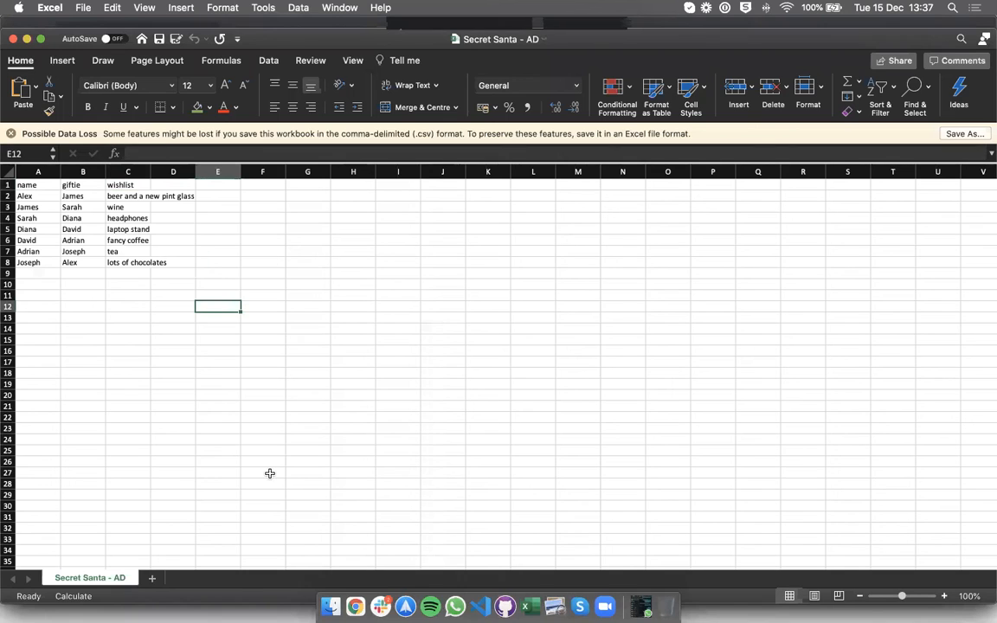
In Chrome, set the "Yes please" message to use spreadsheet values from Secret Santa with the "Finding what they want" lookup, and save the settings
key(super+Tab)
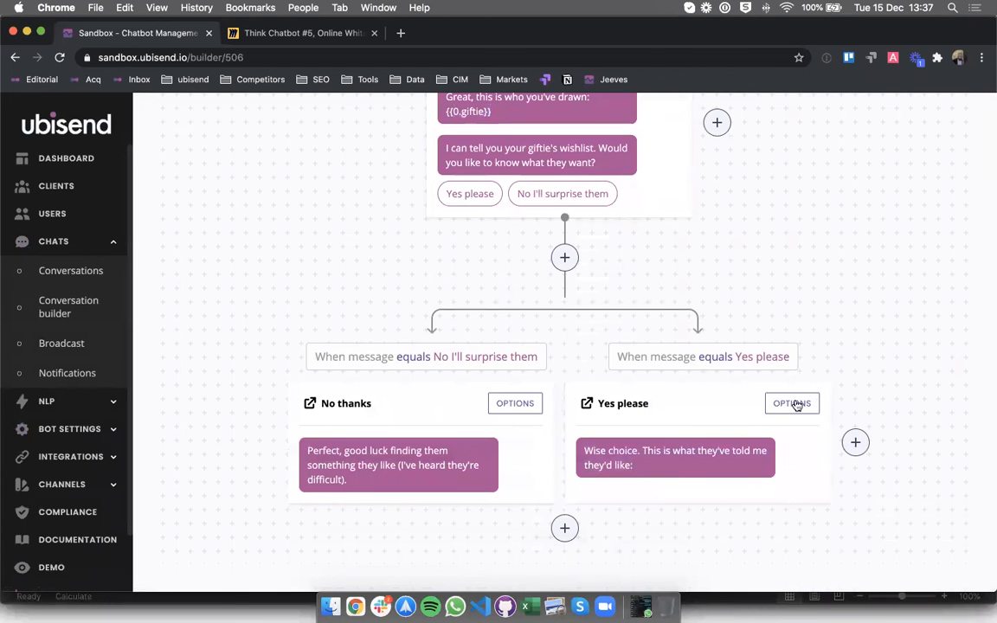
click(793, 403)
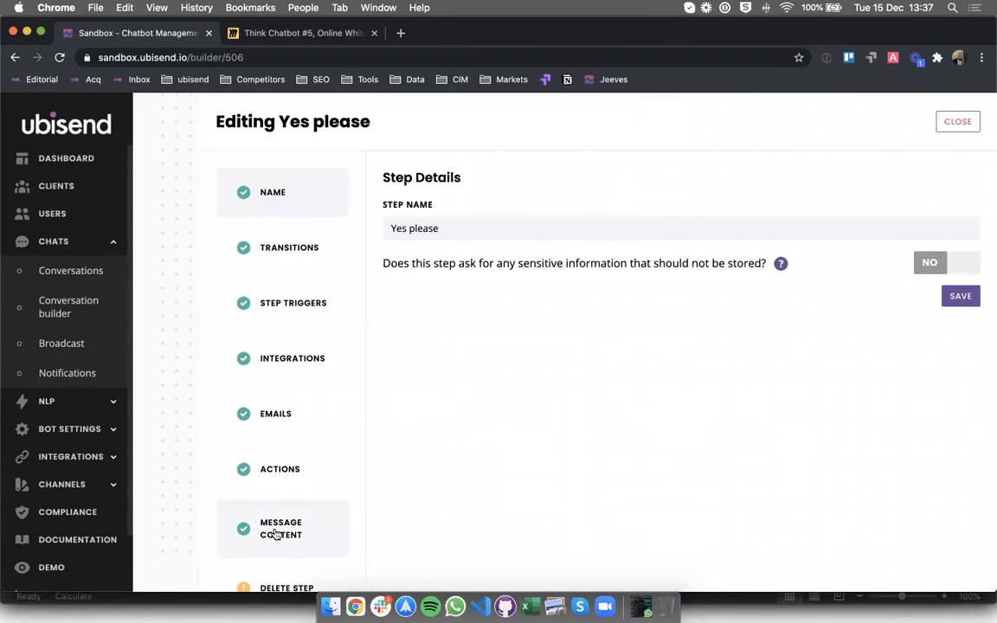
click(275, 534)
click(659, 349)
click(438, 420)
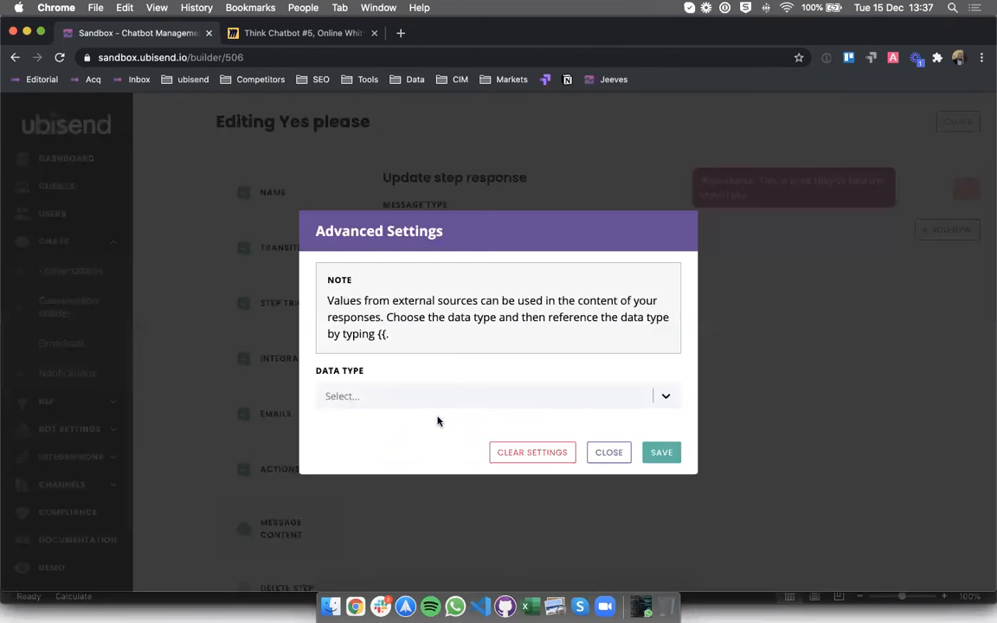
click(424, 405)
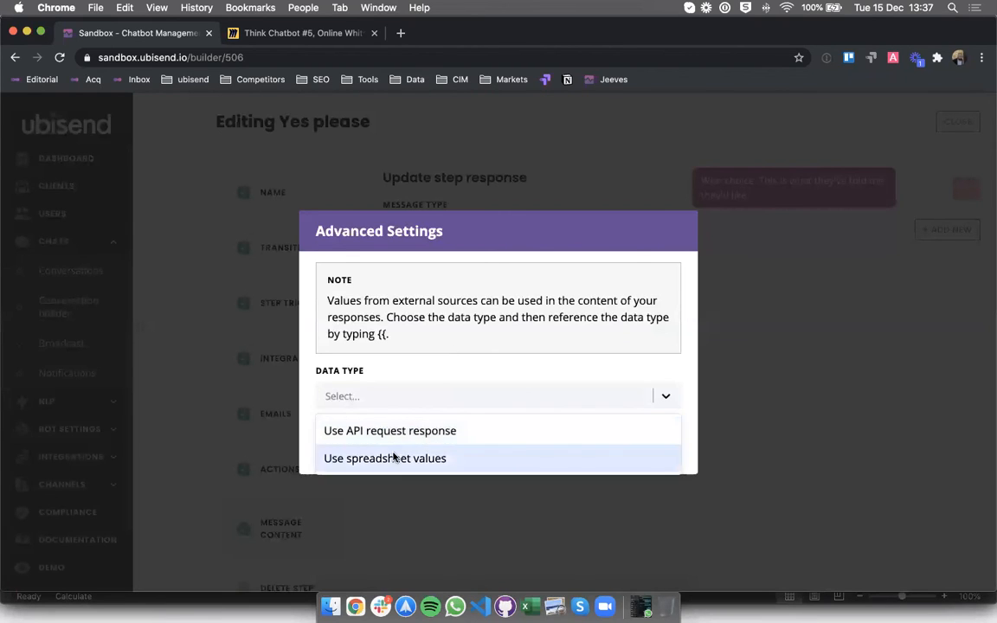
click(404, 460)
click(367, 397)
click(355, 429)
click(352, 452)
click(364, 513)
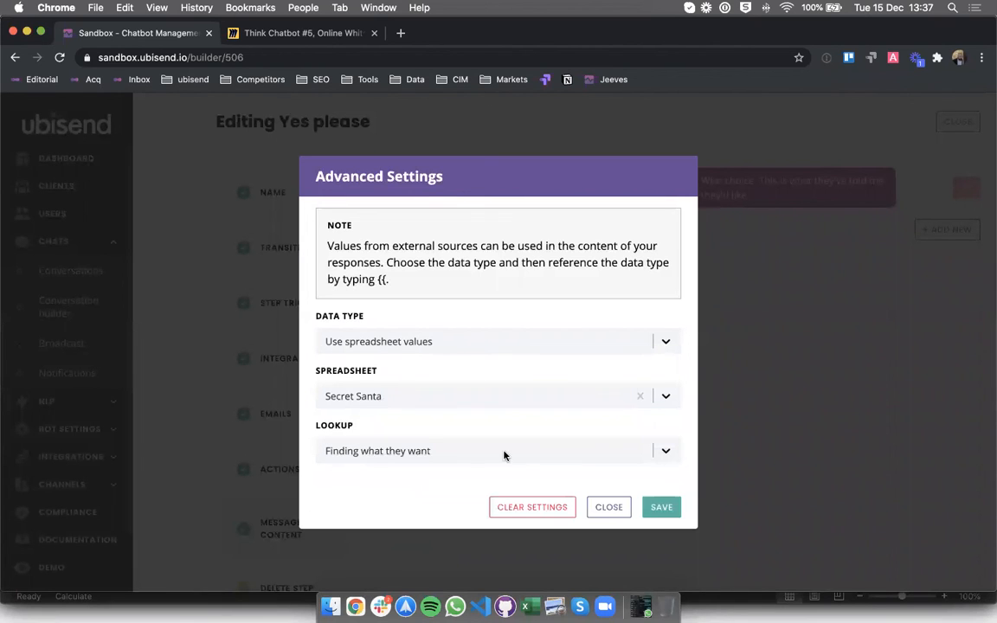
click(662, 506)
Reword the "Yes please" message to "Wise choice. They told me they would like {{0.wishlist}}"
click(625, 338)
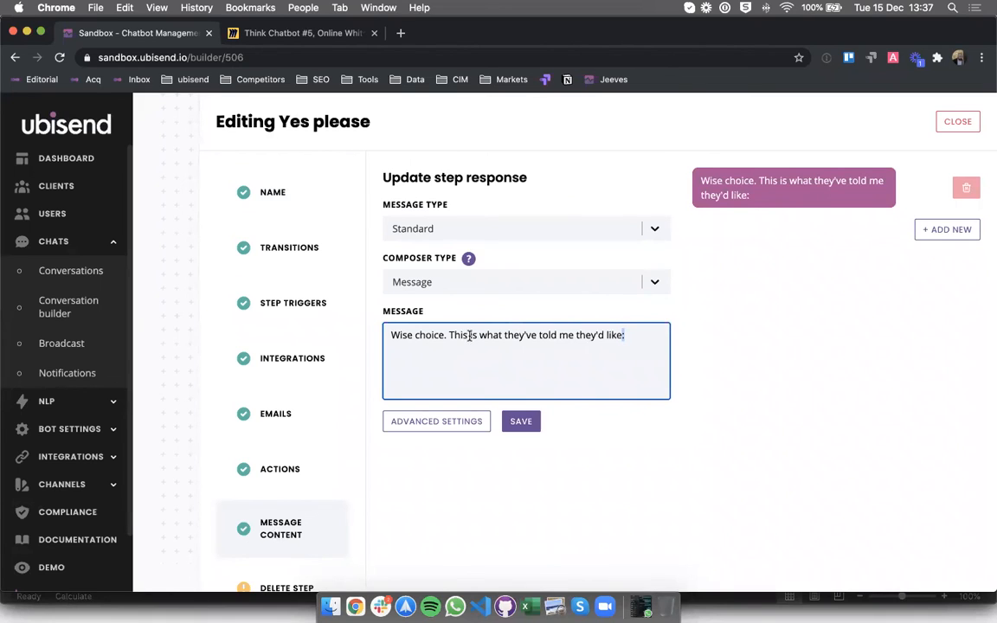
drag(625, 335, 462, 335)
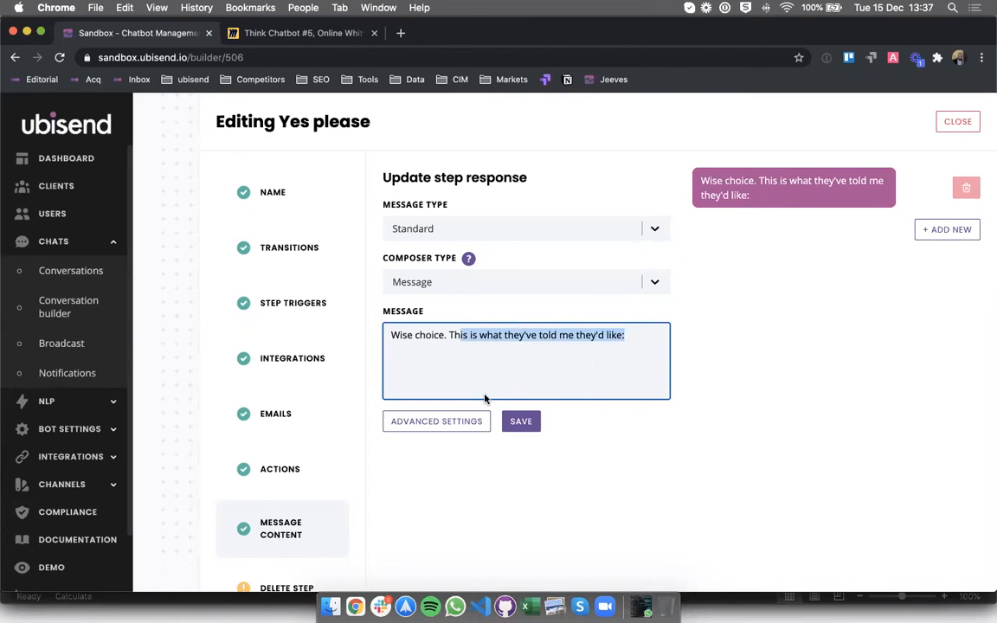
text(ey told)
text( me why we)
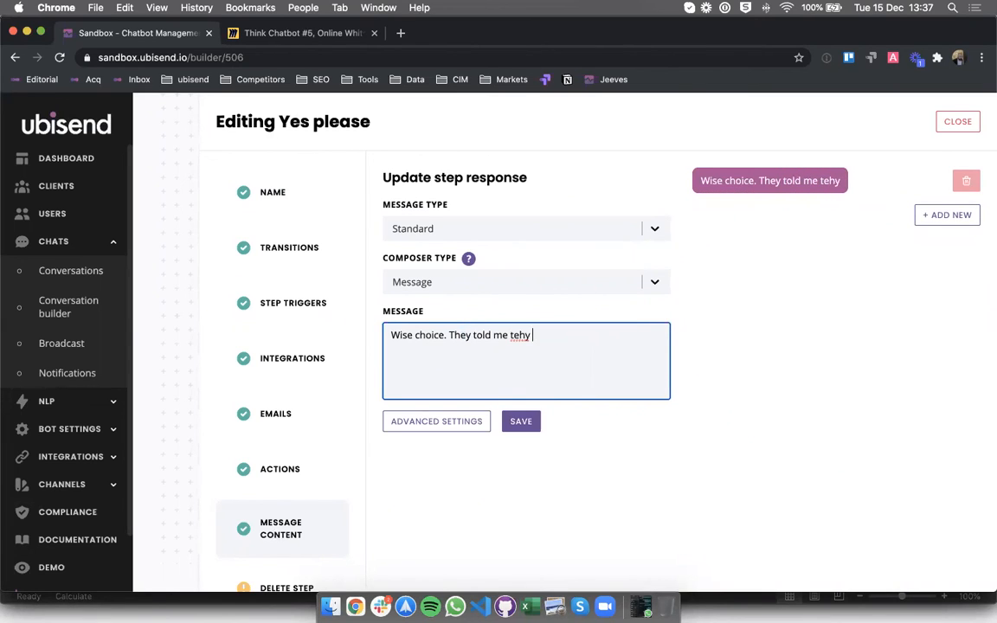
key(BackSpace)
key(BackSpace)
key(BackSpace)
key(BackSpace)
key(BackSpace)
key(BackSpace)
text(teh)
key(BackSpace)
key(BackSpace)
text(hey wou)
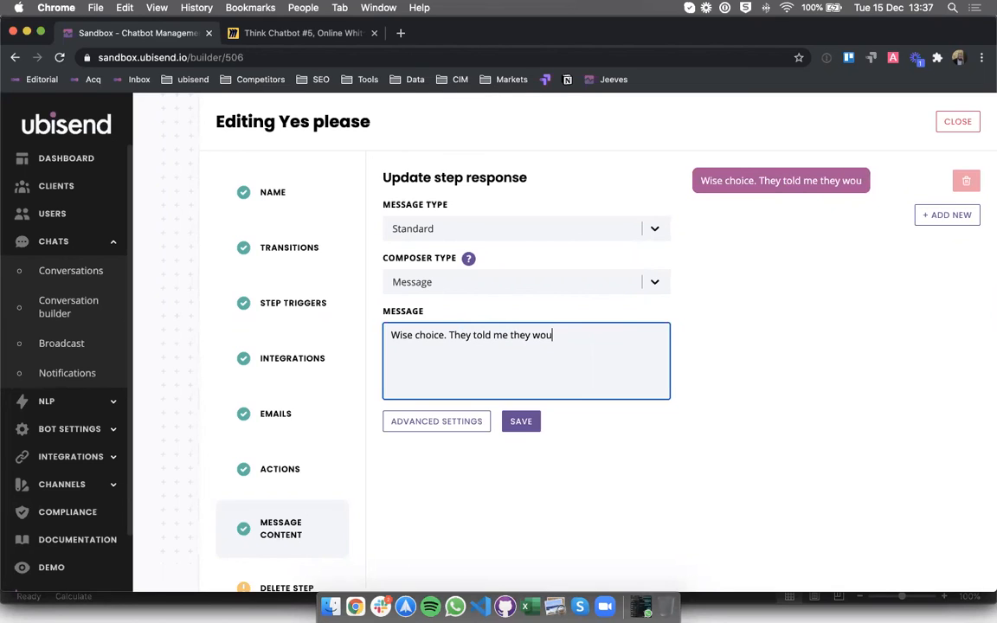
text(ld like {{)
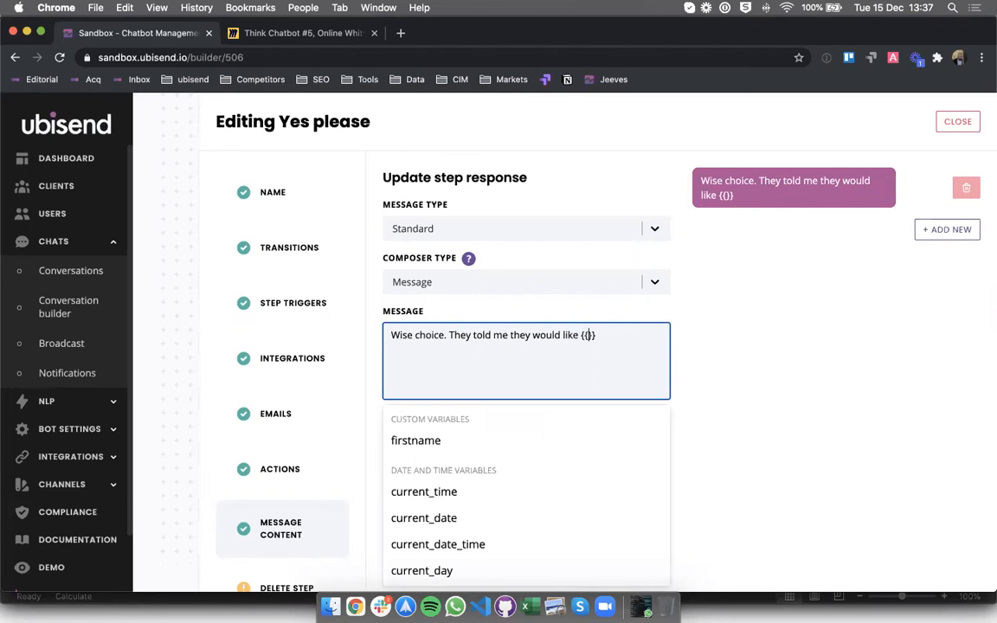
text(0.wishlist)
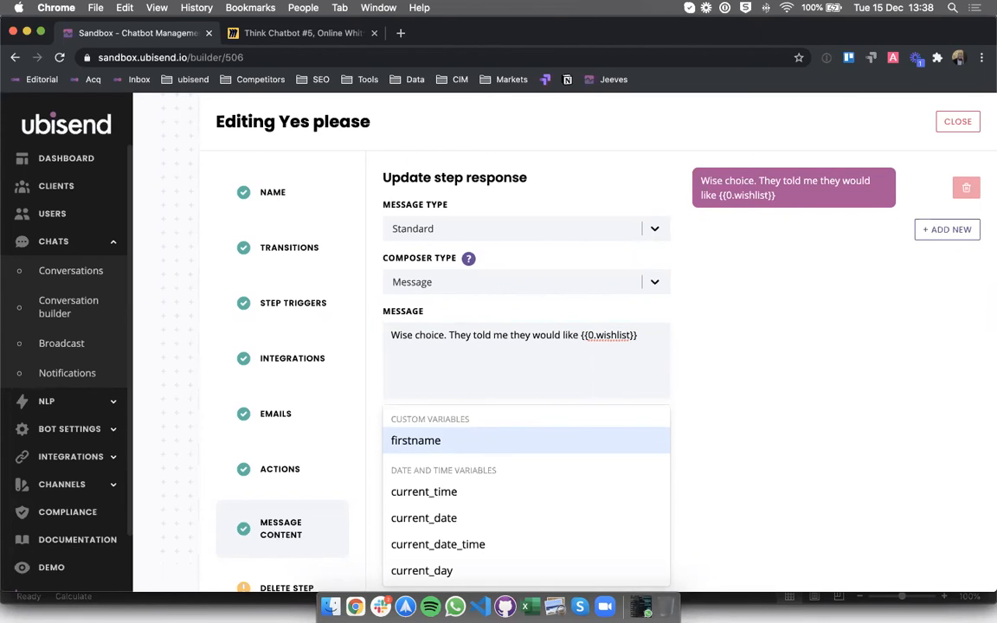
Remove the empty extra response, reselect the wishlist message and save it
key(Return)
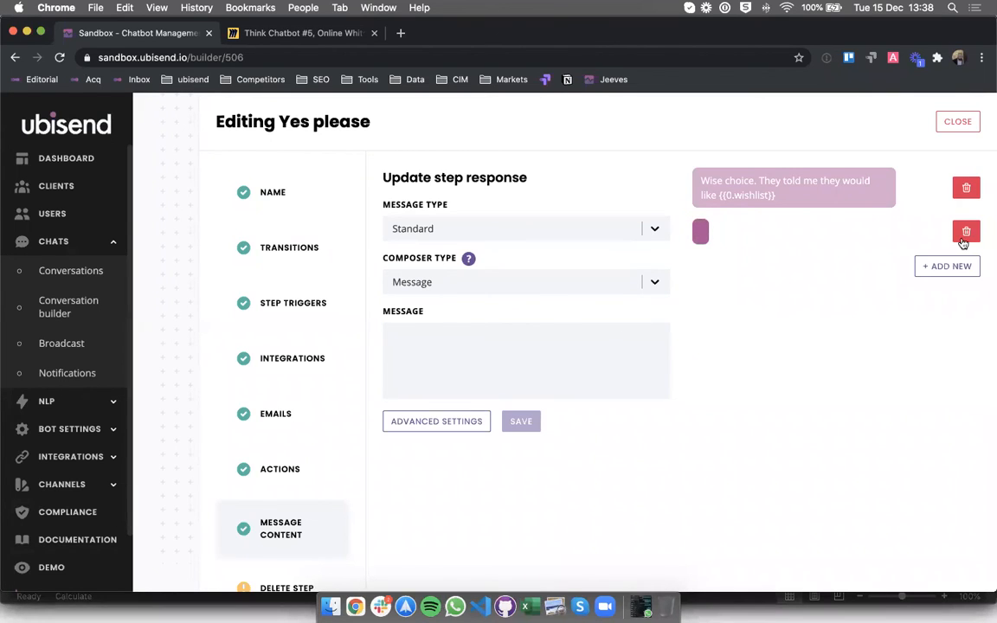
click(861, 201)
click(519, 422)
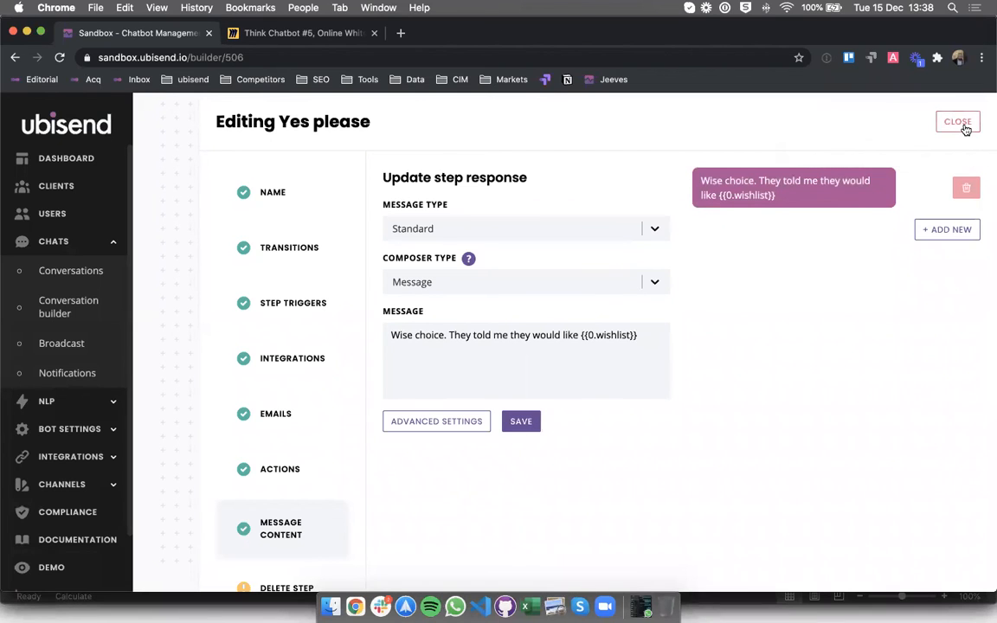
Add a full stop after {{0.wishlist}} in the "Yes please" message, save it and close the step editor
click(638, 340)
text(.)
click(523, 422)
click(961, 121)
scroll(400, 409, down, 5)
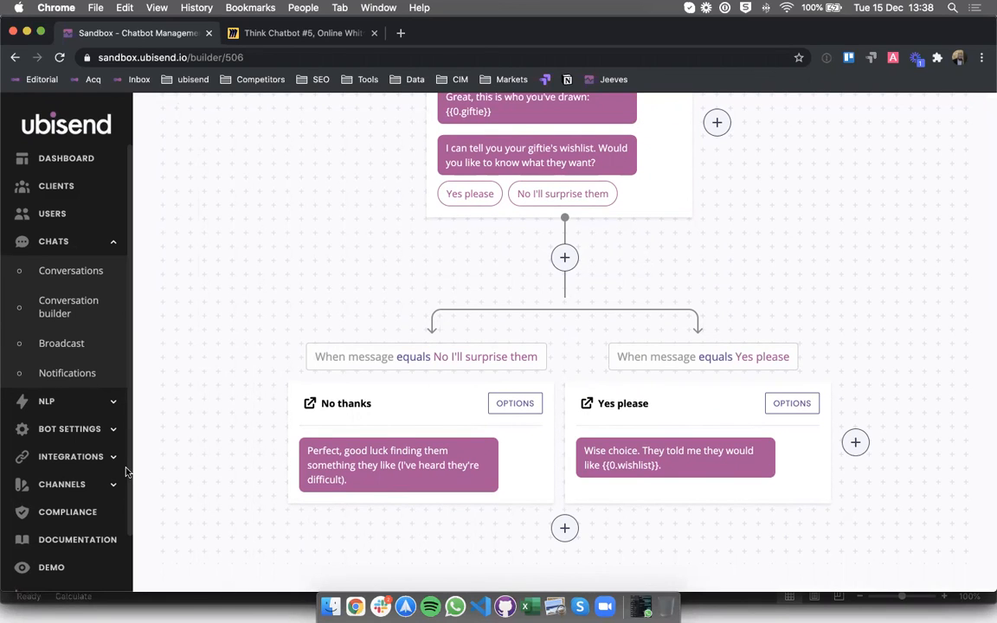
Open the chatbot demo and start a test conversation with the message "secretsanta"
click(50, 566)
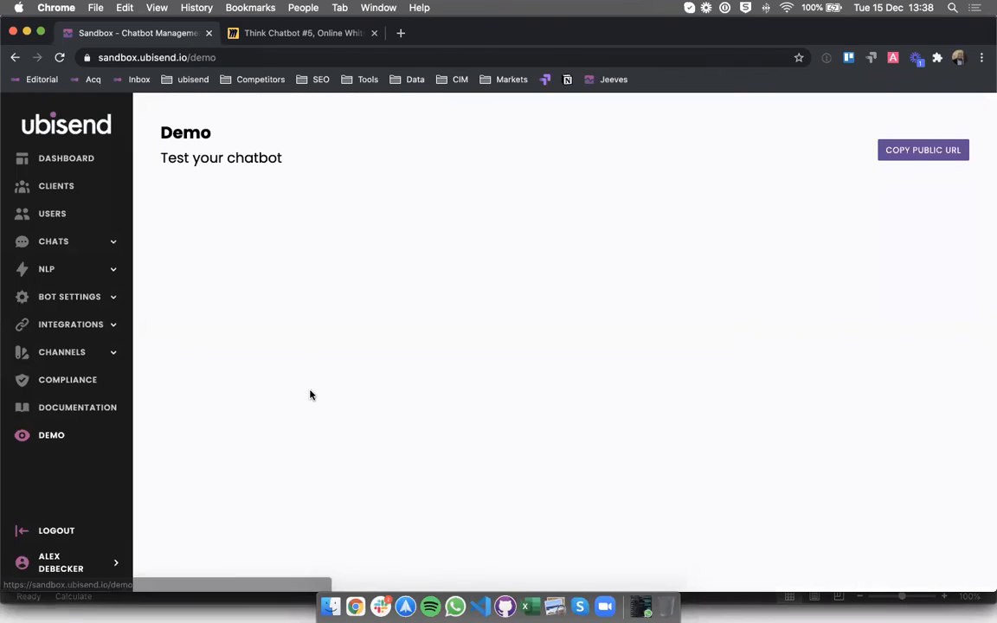
scroll(378, 286, down, 2)
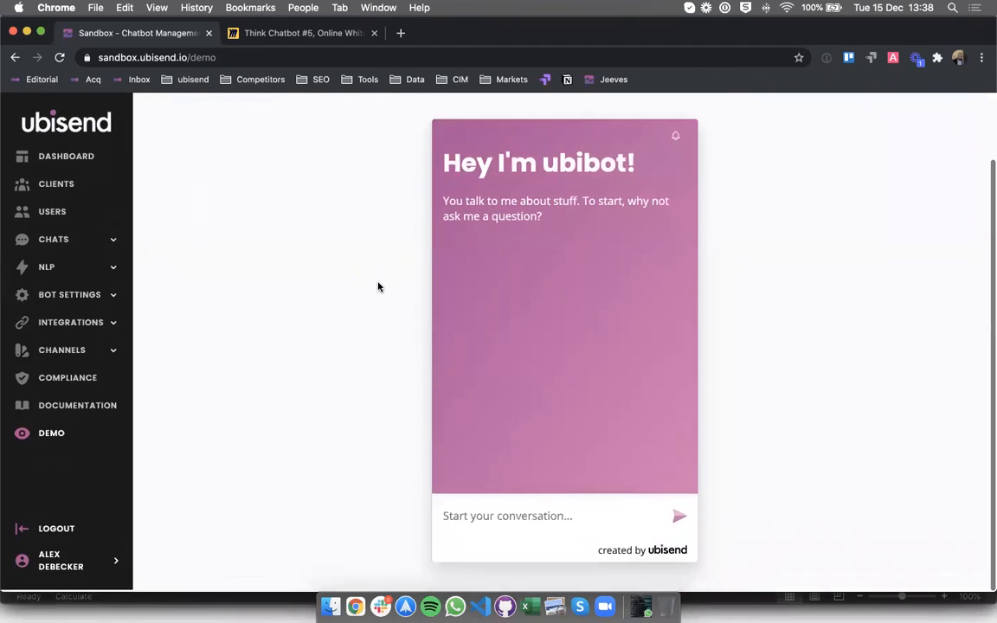
click(510, 519)
text(secretse)
key(BackSpace)
text(anta)
key(Return)
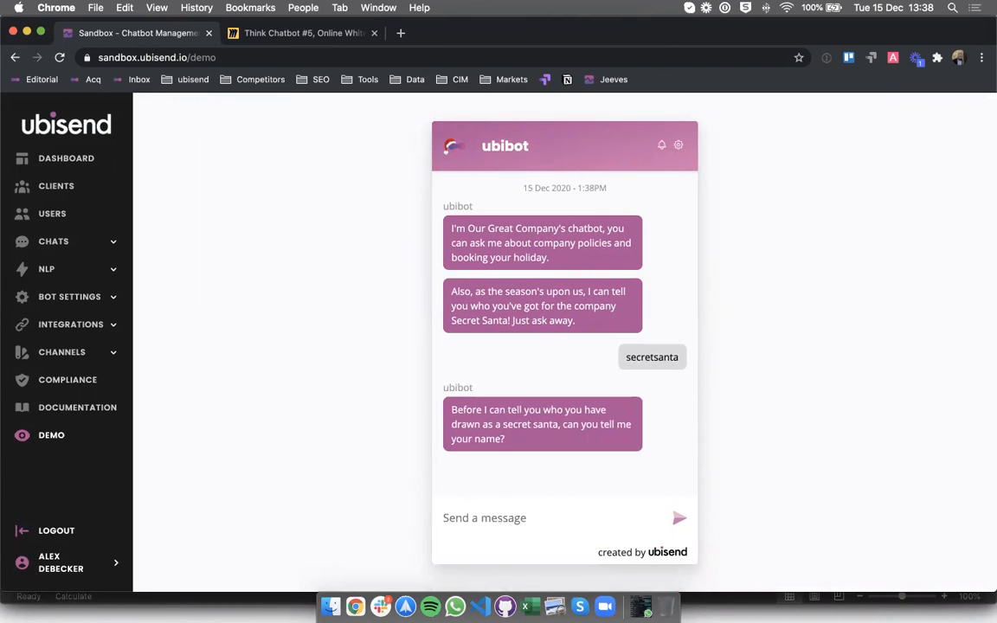
Give the chatbot the first employee's name from the spreadsheet and request the giftee's wishlist with "Yes please"
text(Alex)
key(Return)
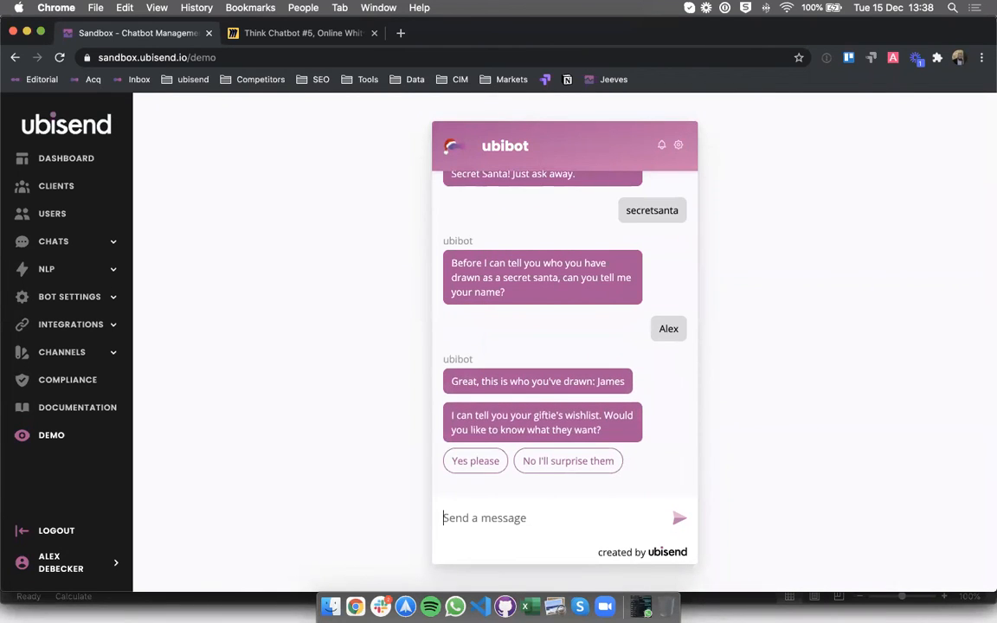
click(463, 467)
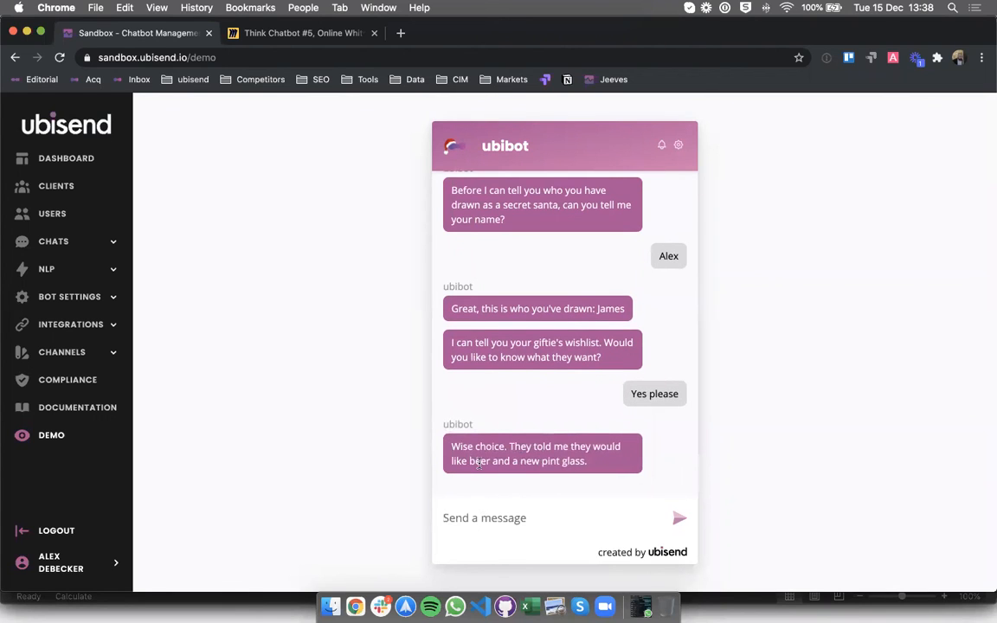
drag(468, 458, 590, 460)
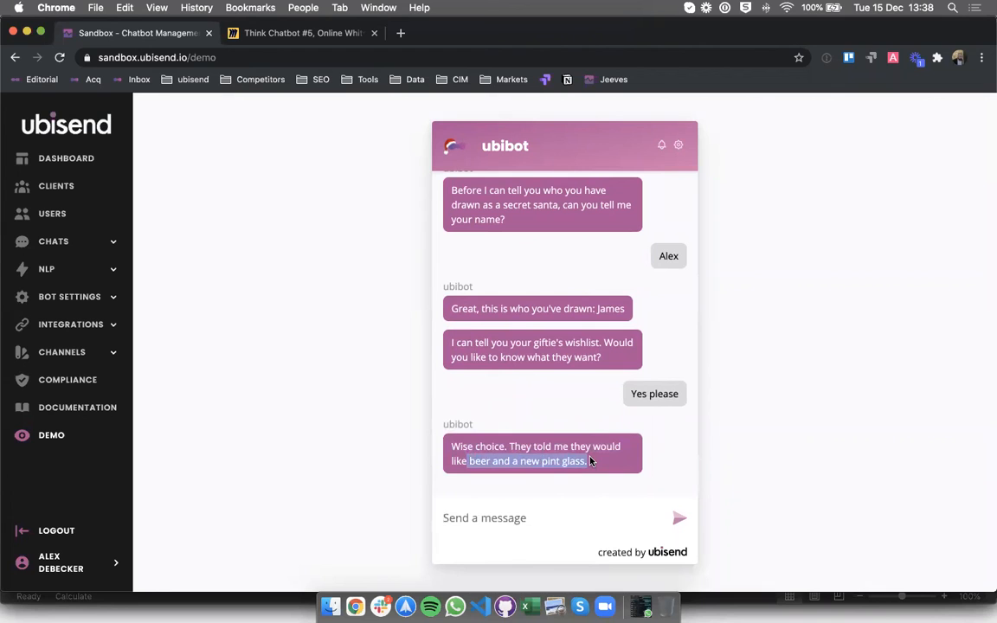
Check the giftie and wishlist cells in row 2 of the Secret Santa workbook in Excel, and return to Chrome
click(524, 606)
click(98, 196)
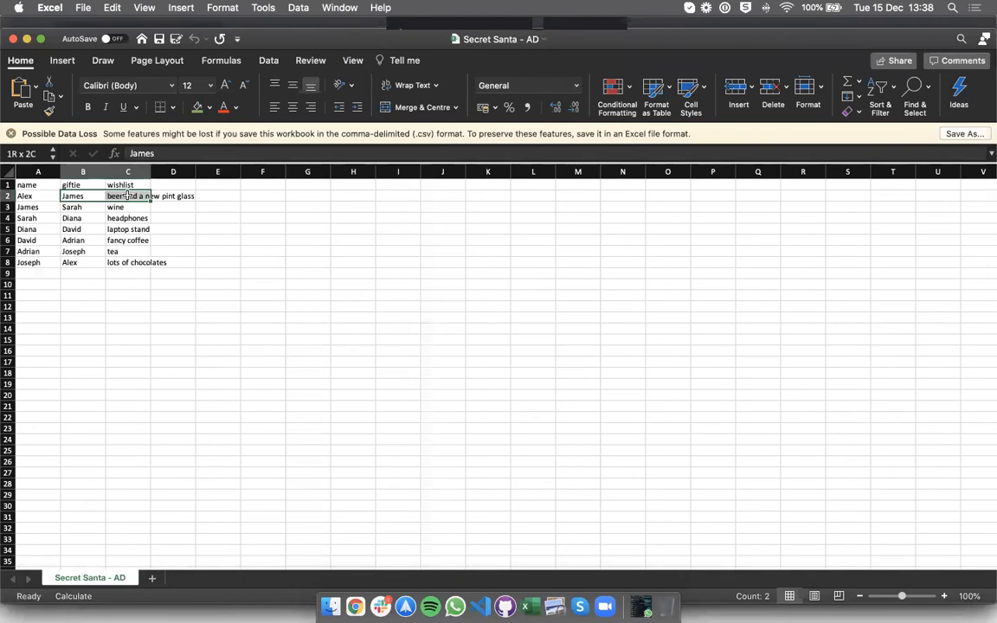
click(178, 306)
click(355, 607)
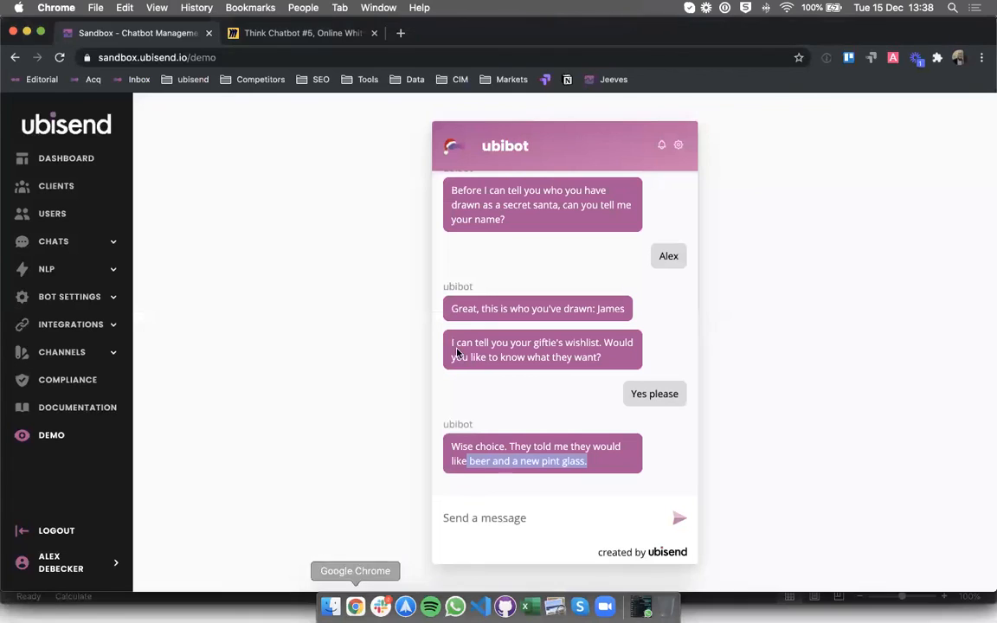
Reset the chat widget and start a second test conversation with "secretsanta"
click(678, 146)
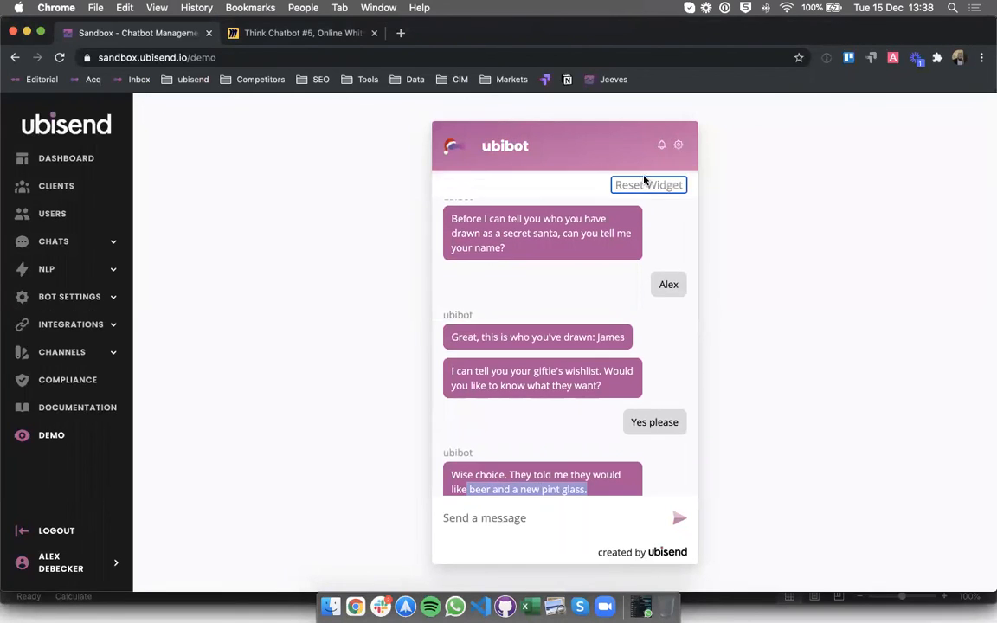
click(647, 184)
click(512, 521)
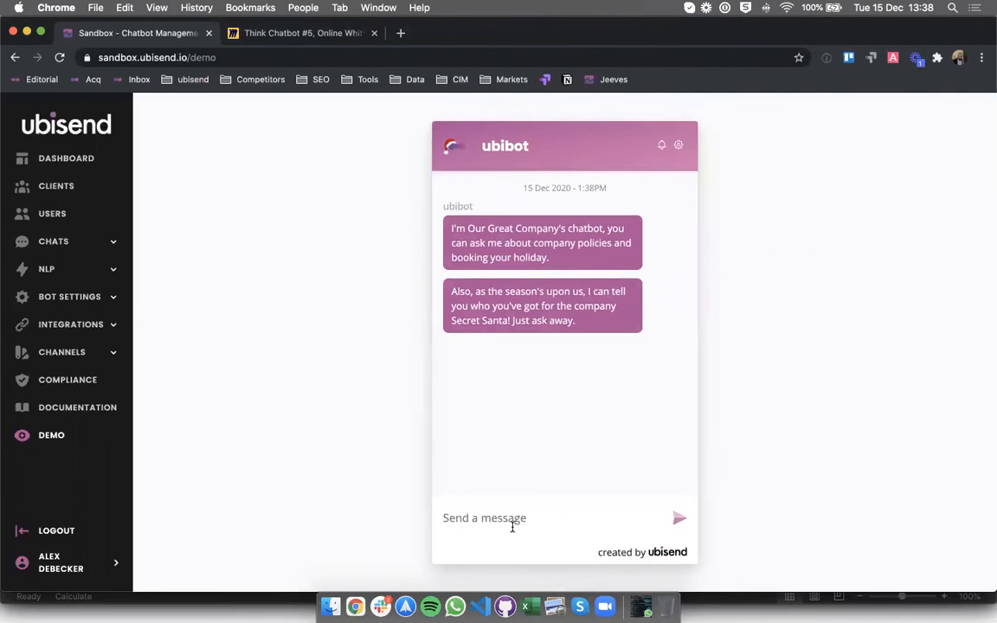
text(secretsanta)
key(Return)
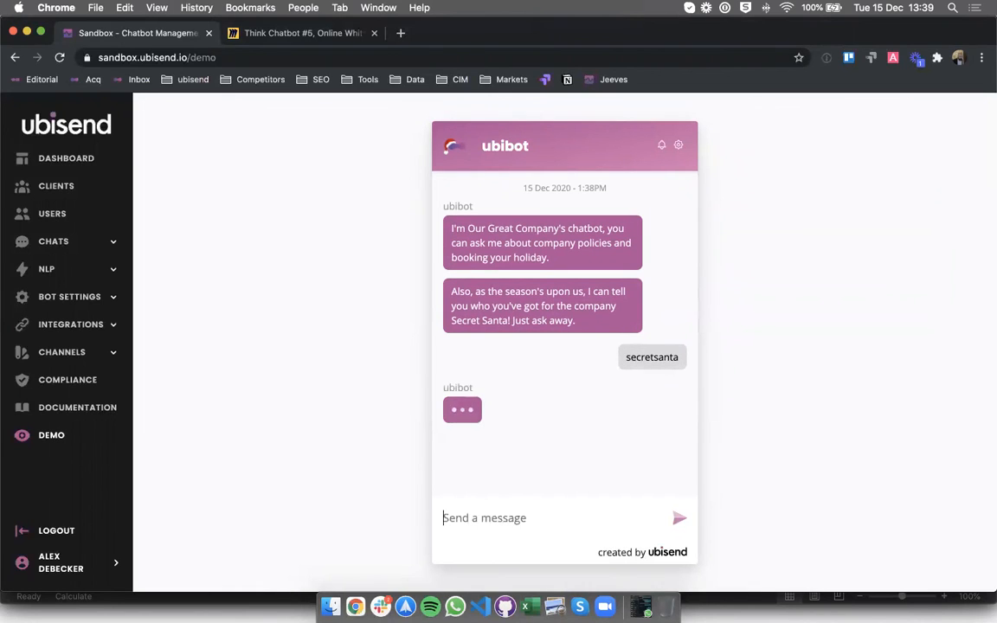
Answer the name question with the second employee listed in the spreadsheet and choose "Yes please" for the wishlist
text(James)
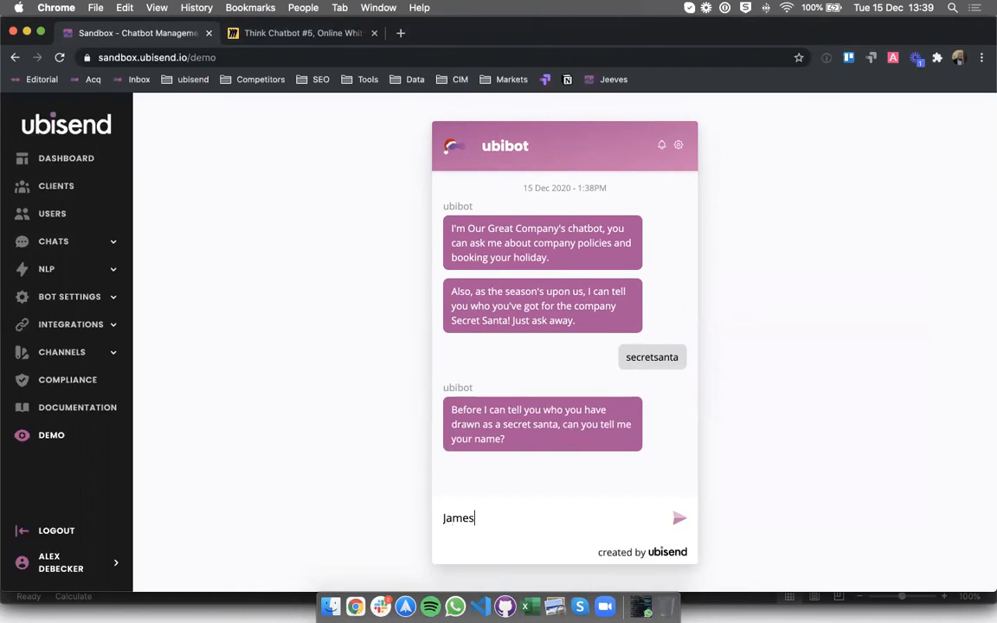
key(Return)
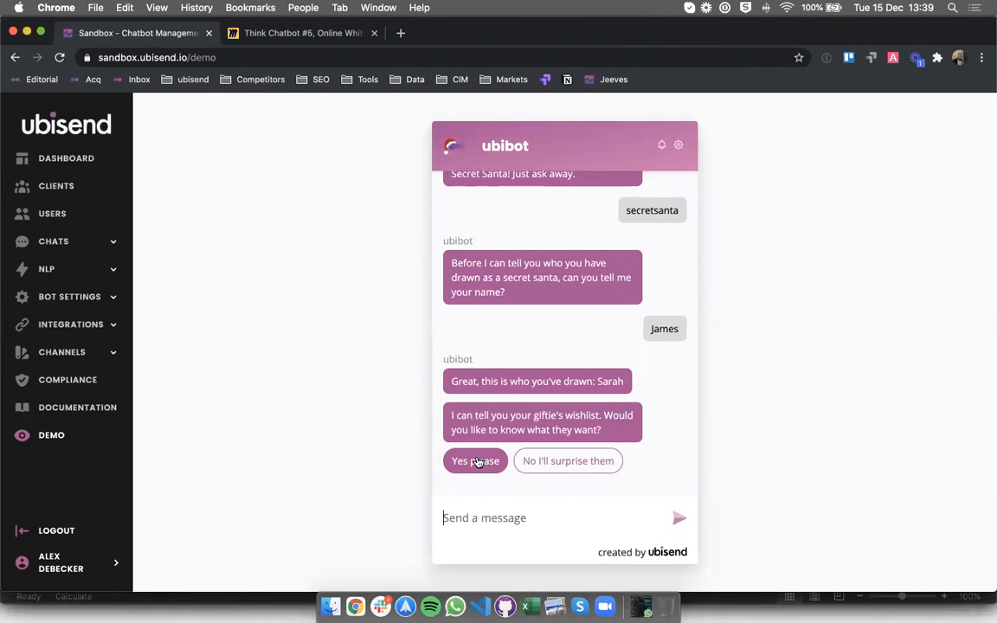
click(478, 462)
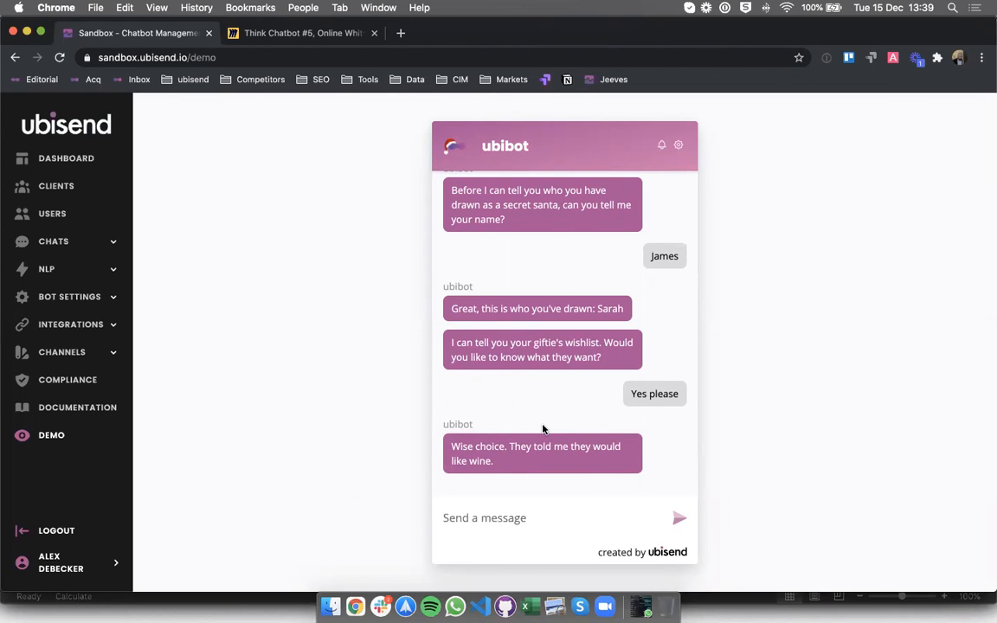
Switch to the Think Chatbot #5 board in Miro to review the Secret Santa conversation flowchart
click(277, 33)
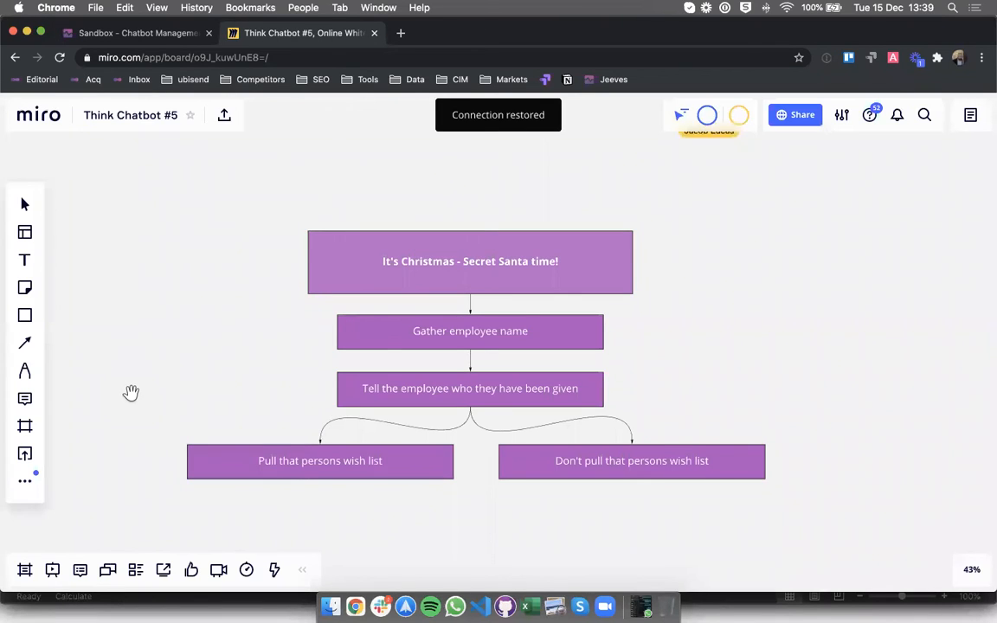